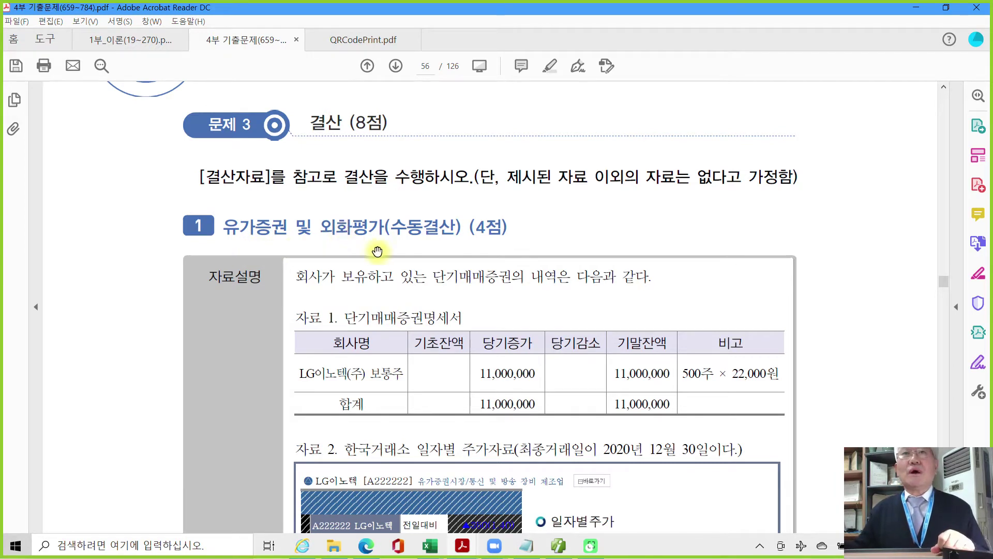
# Highlight in yellow the sentence stating the last trading day was 2020년 12월 30일.
pyautogui.scroll(-1, 386, 261)
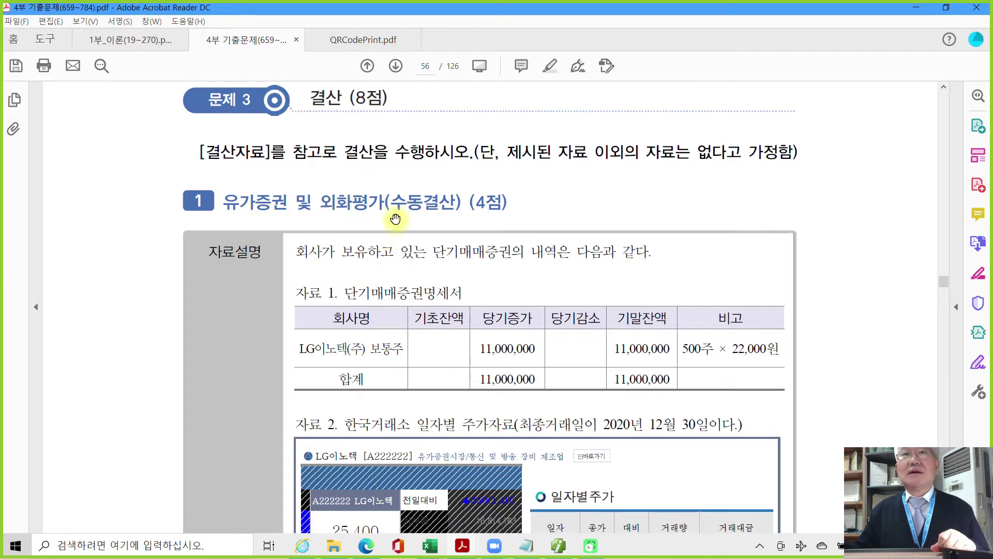
pyautogui.scroll(-2, 437, 320)
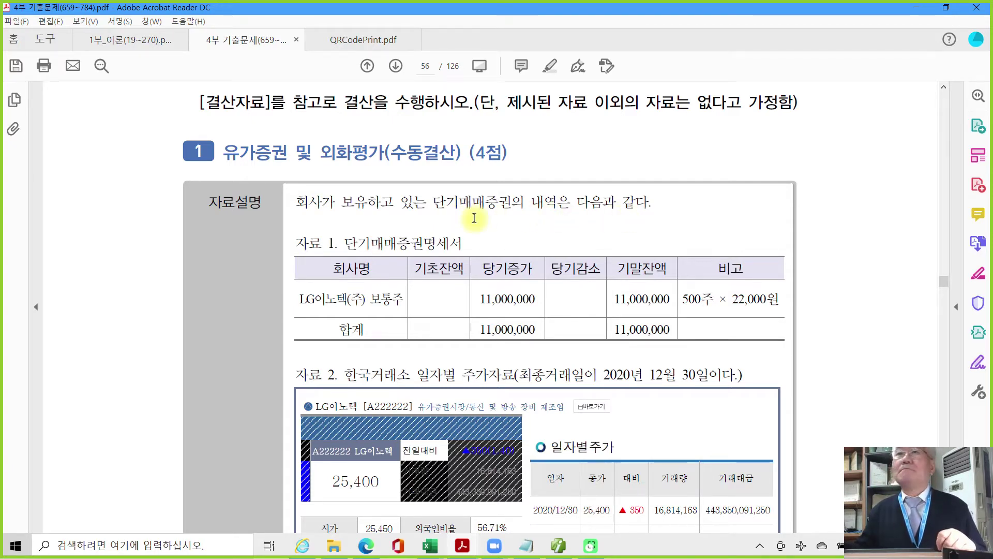
pyautogui.scroll(-2, 352, 261)
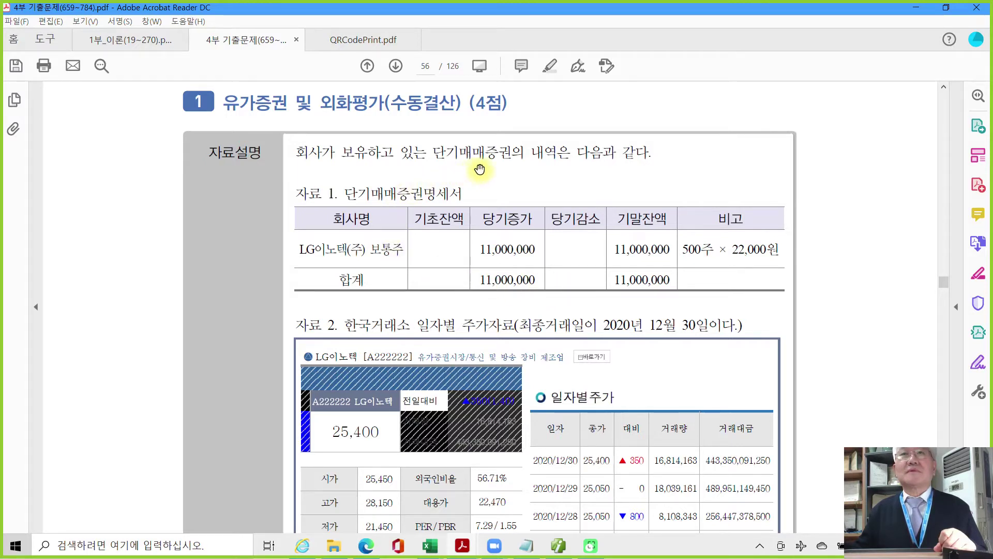
pyautogui.scroll(-2, 393, 313)
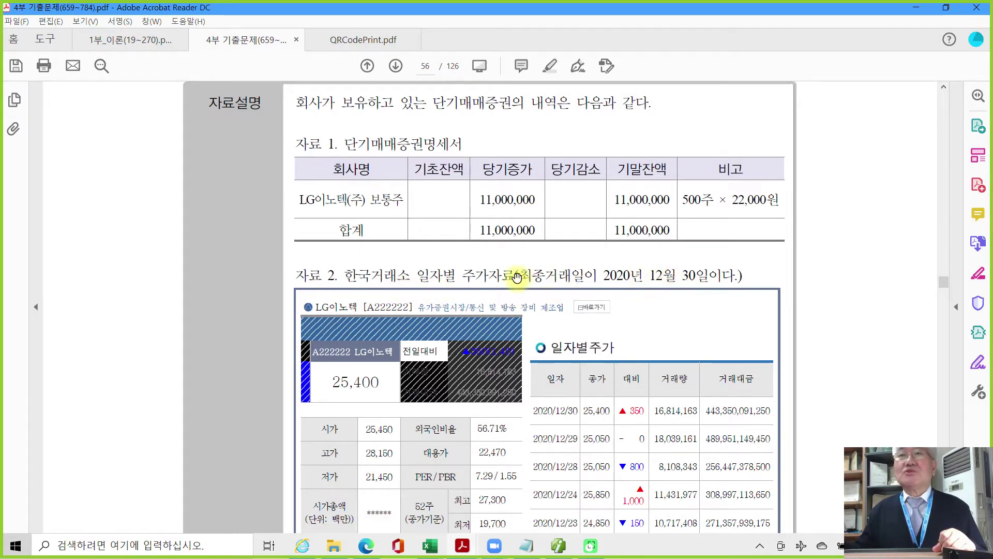
pyautogui.moveTo(519, 276); pyautogui.dragTo(737, 277)
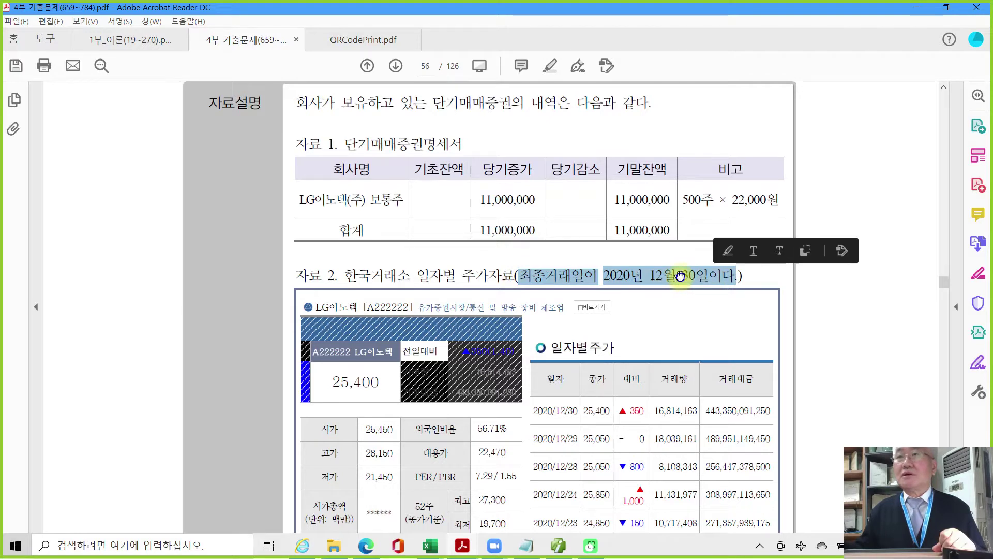
pyautogui.rightClick(688, 278)
pyautogui.click(714, 317)
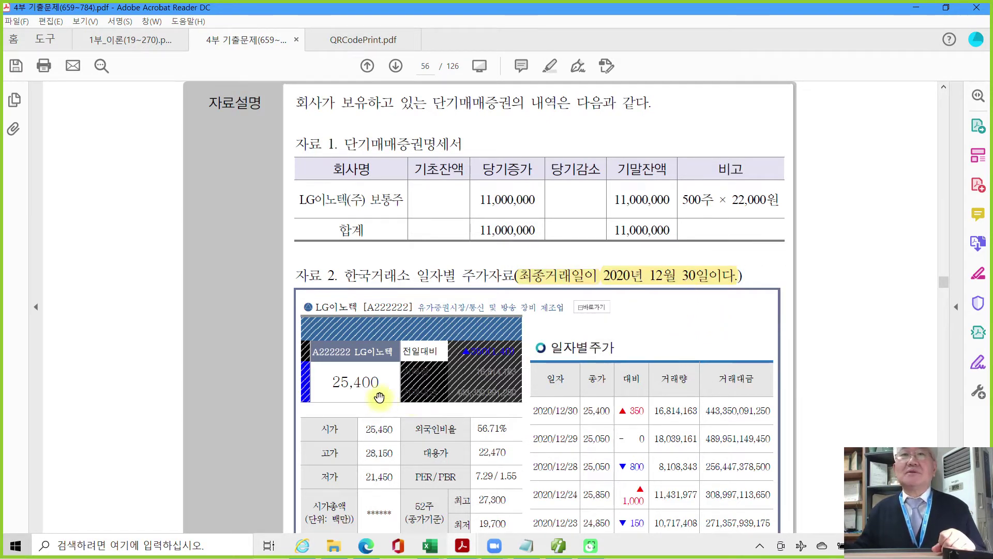
# Pen-mark the 25,400 price, the trading-day phrase and 500주, clear the marks, and open Start.
pyautogui.scroll(-2, 379, 396)
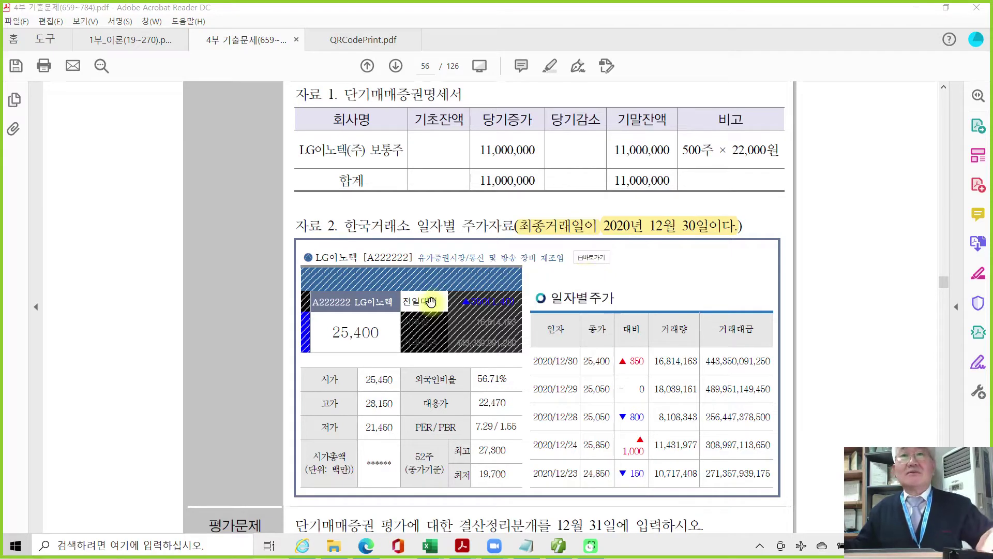
pyautogui.moveTo(320, 318); pyautogui.dragTo(396, 350)
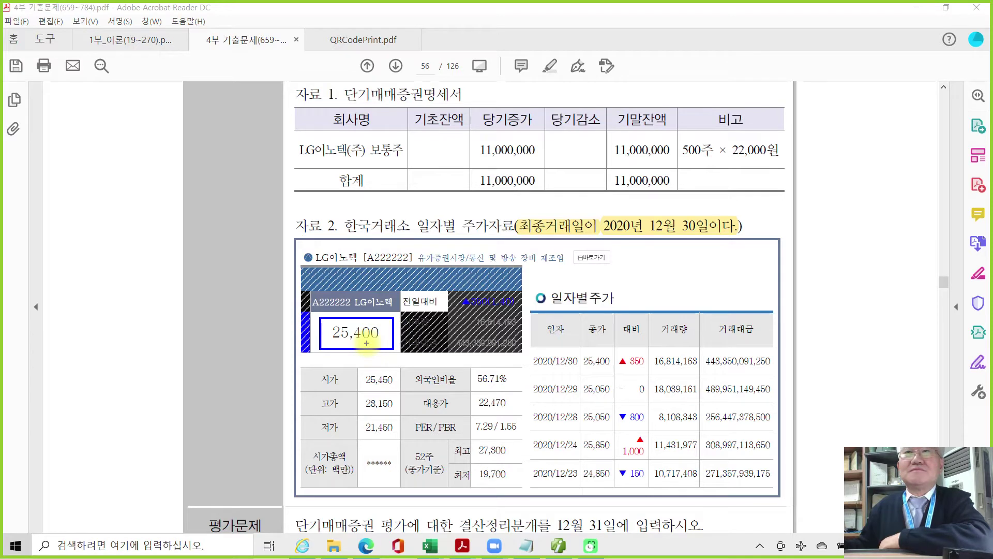
pyautogui.moveTo(641, 234); pyautogui.dragTo(724, 234)
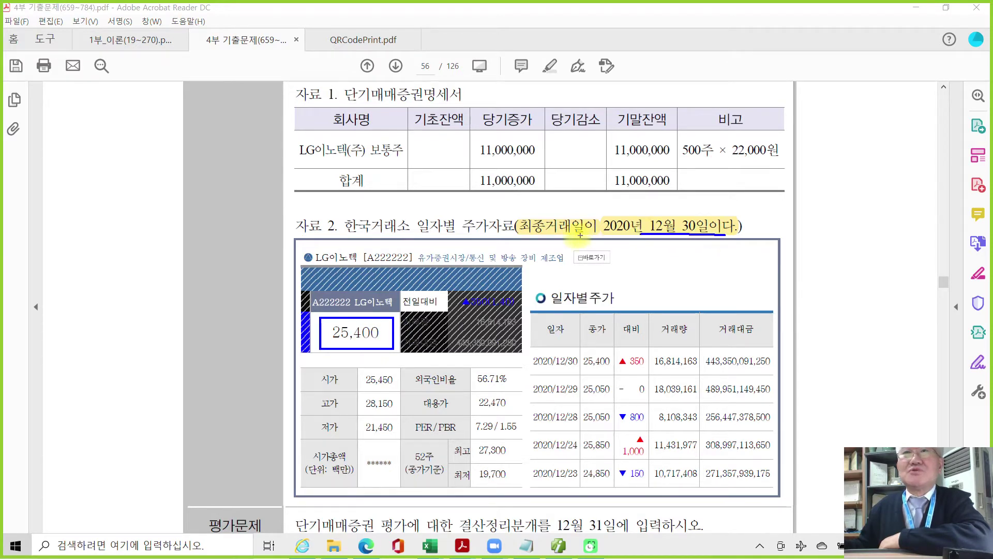
pyautogui.moveTo(520, 236); pyautogui.dragTo(591, 236)
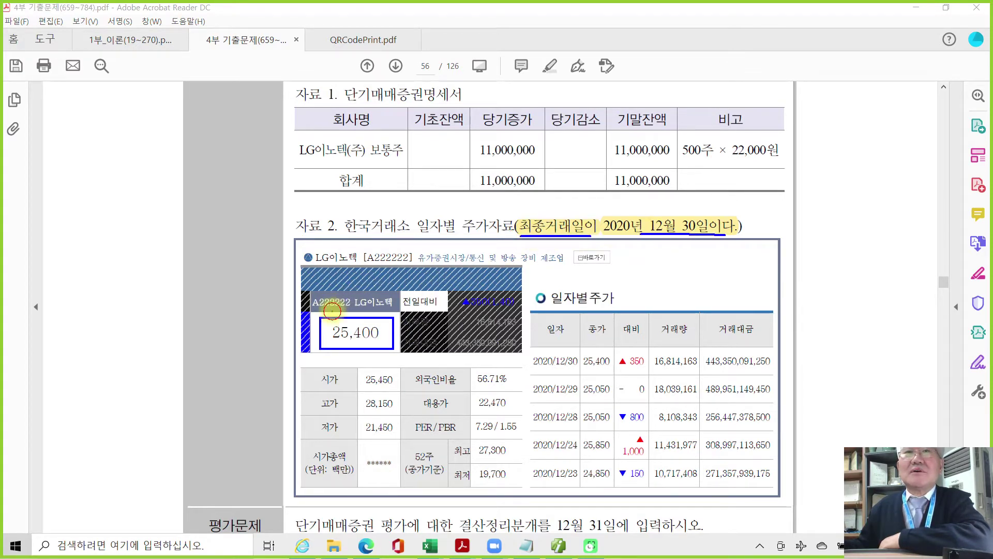
pyautogui.moveTo(335, 311); pyautogui.dragTo(331, 316)
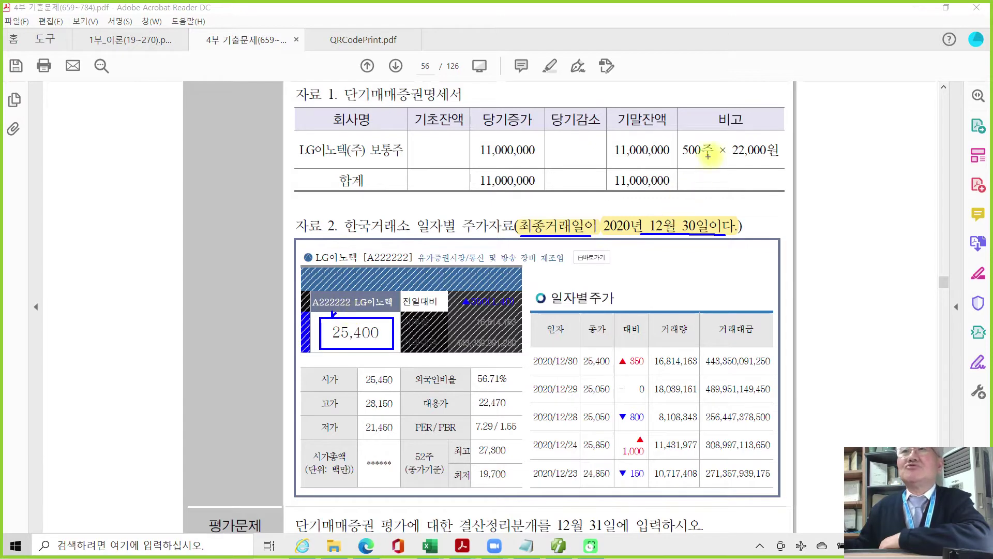
pyautogui.moveTo(720, 158)
pyautogui.mouseDown()
pyautogui.moveTo(673, 165)
pyautogui.moveTo(677, 129)
pyautogui.moveTo(714, 135)
pyautogui.moveTo(719, 164)
pyautogui.mouseUp()
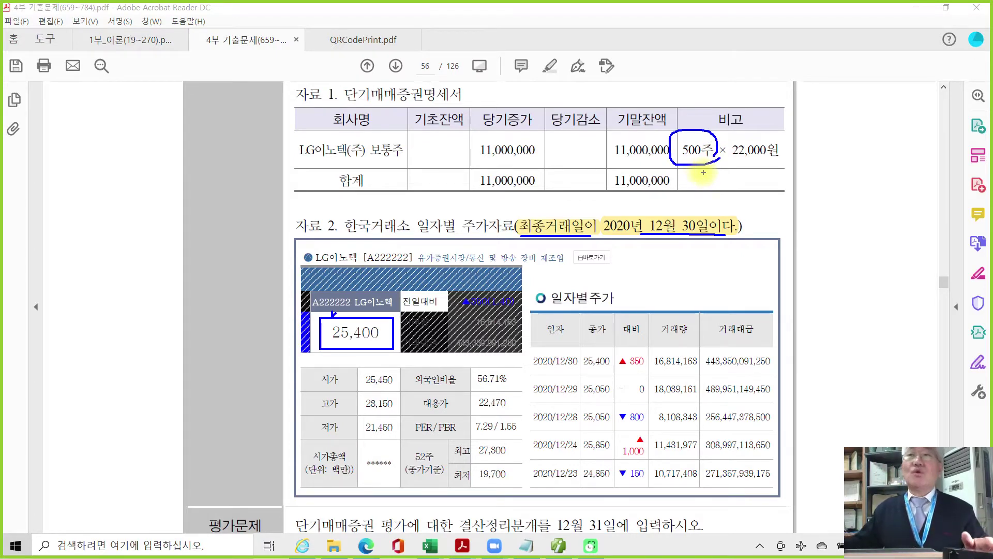
pyautogui.click(697, 174)
pyautogui.press('Escape')
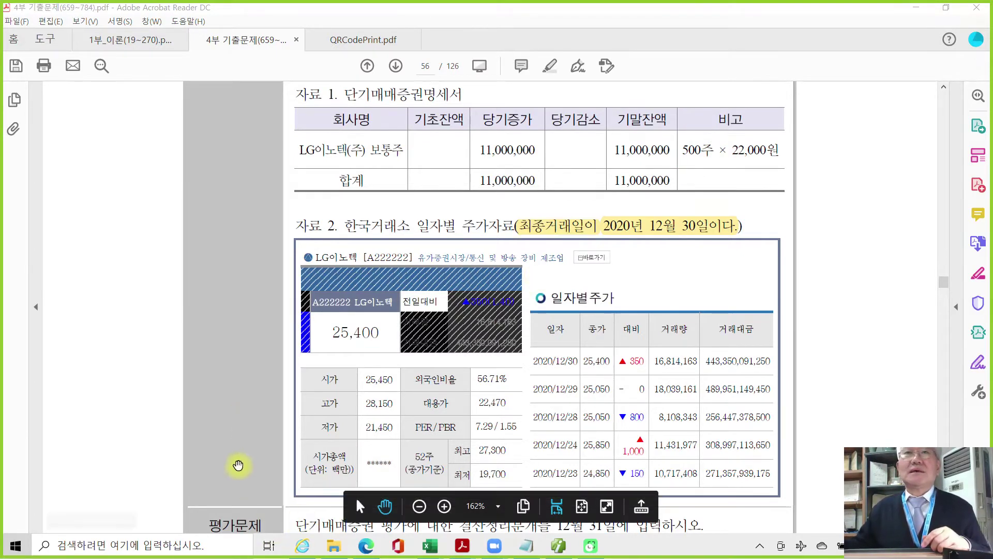
pyautogui.click(15, 549)
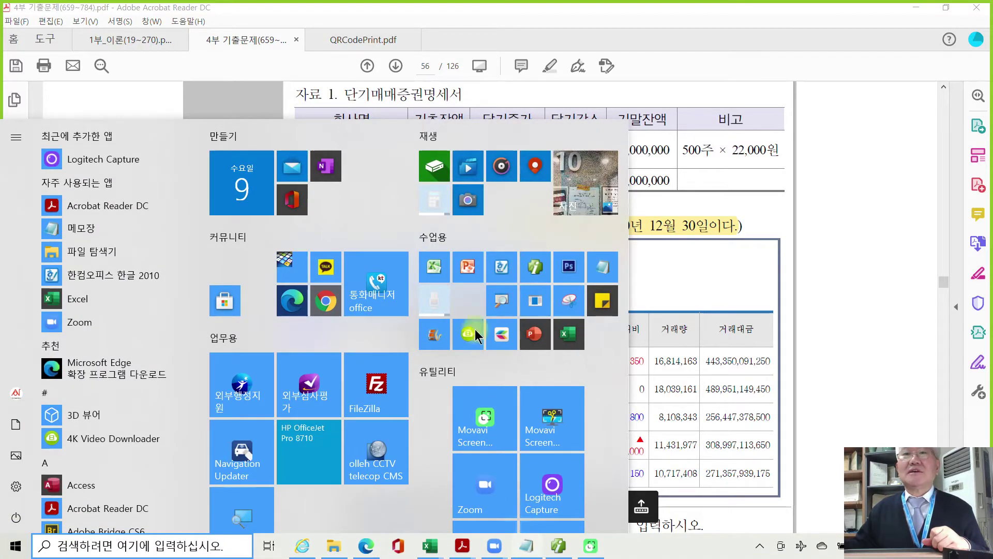
# In Calculator, compute 500 × 25,400 = 12,700,000.
pyautogui.click(440, 204)
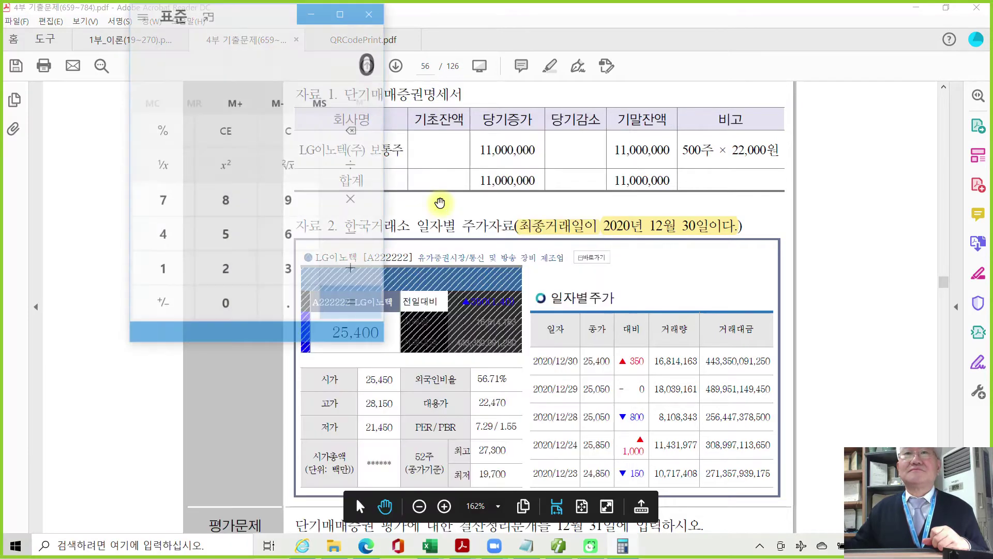
pyautogui.click(217, 266)
pyautogui.click(242, 324)
pyautogui.click(241, 325)
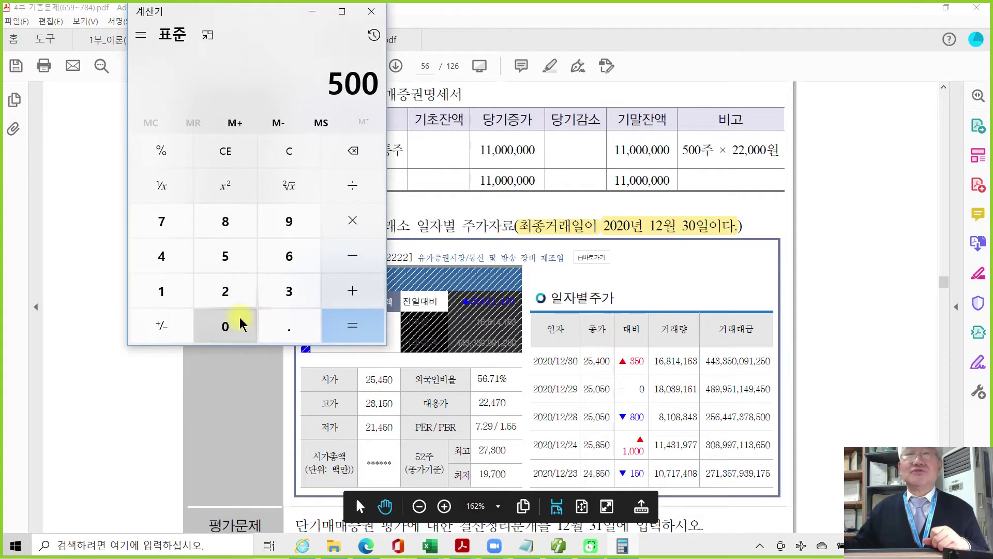
pyautogui.press('*')
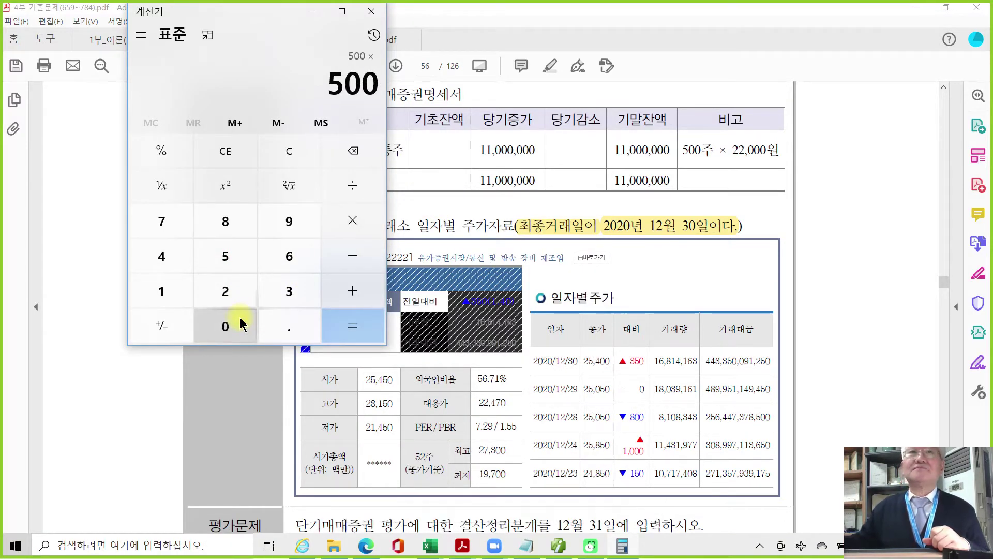
pyautogui.moveTo(251, 16); pyautogui.dragTo(166, 39)
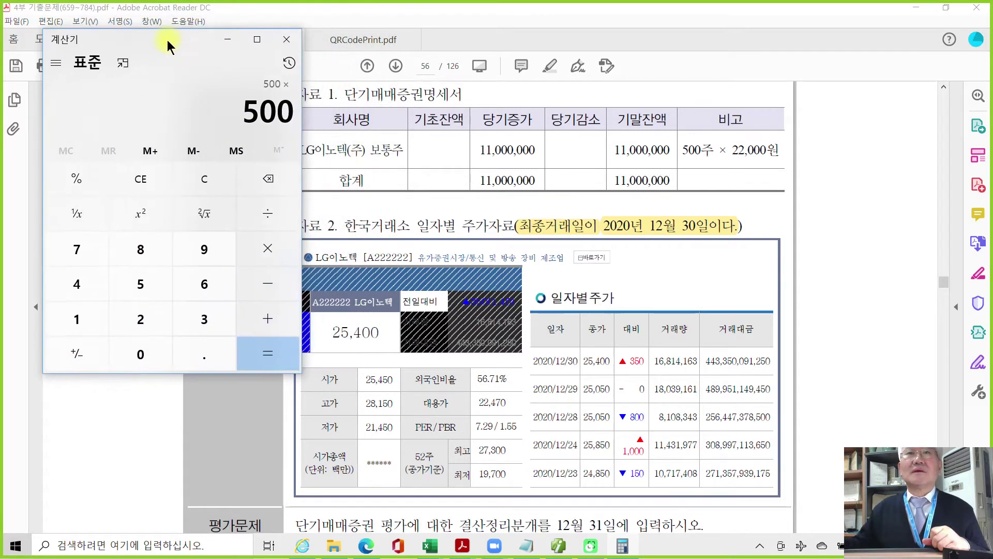
pyautogui.write('2540')
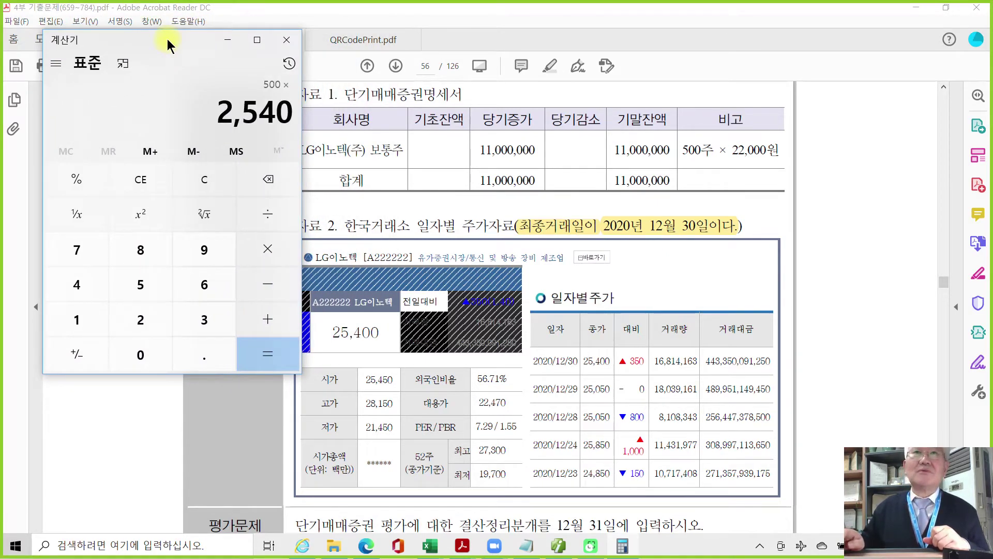
pyautogui.write('000')
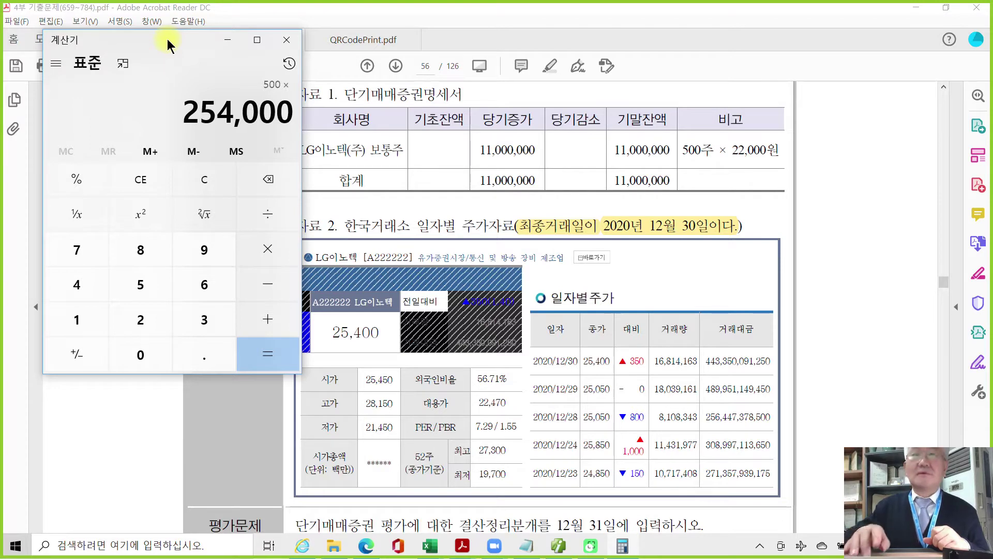
pyautogui.press('BackSpace')
pyautogui.press('Return')
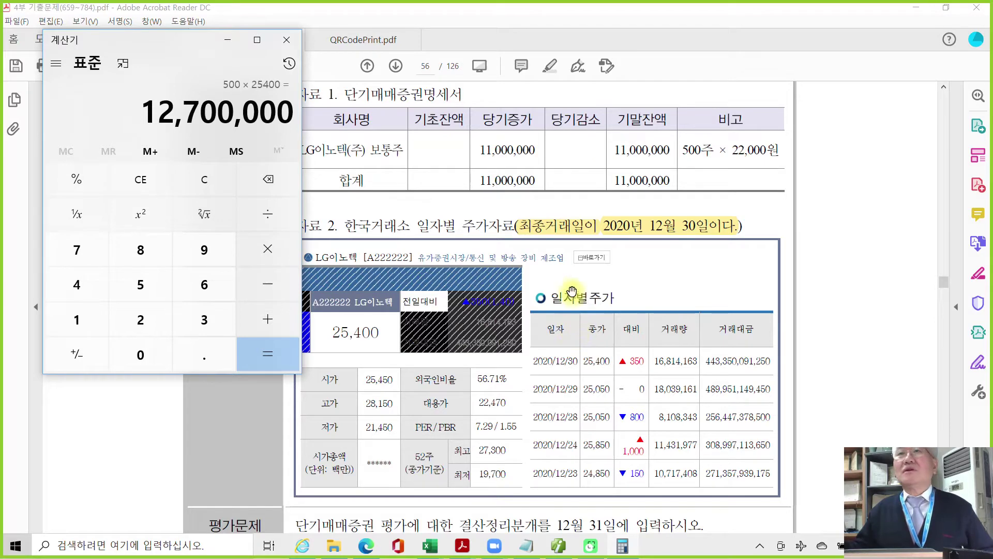
# Move the calculator aside, minimize it, and return to the accounting program.
pyautogui.moveTo(178, 39); pyautogui.dragTo(500, 160)
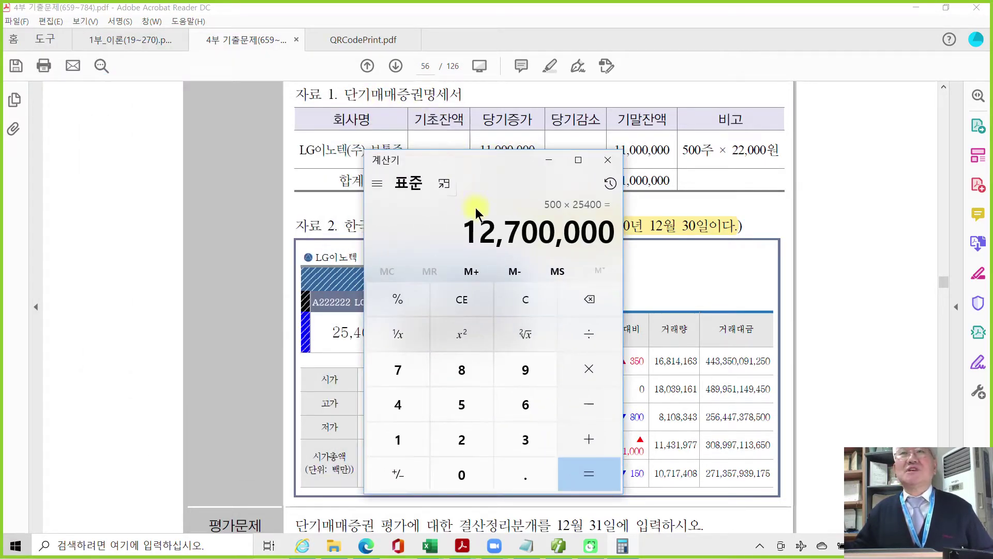
pyautogui.moveTo(493, 166); pyautogui.dragTo(485, 186)
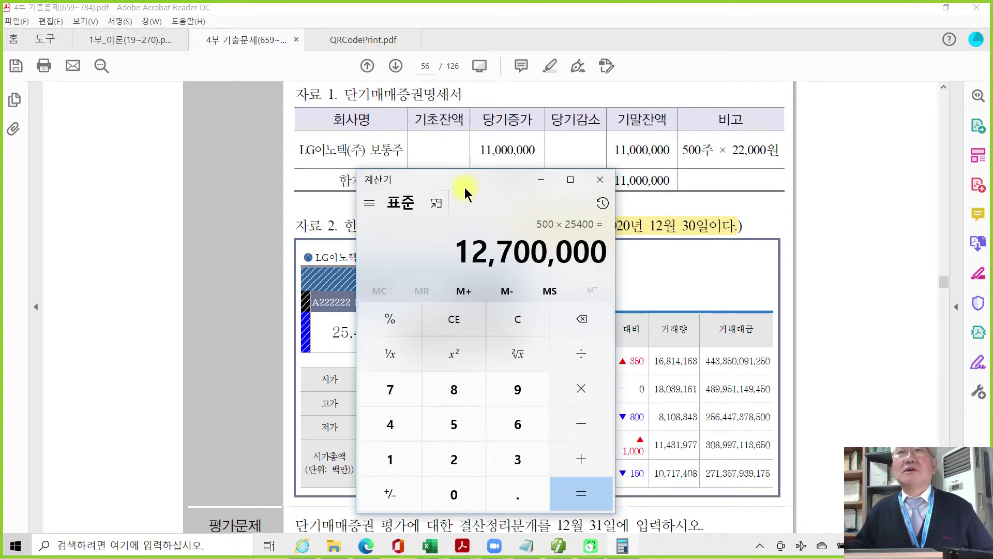
pyautogui.click(542, 179)
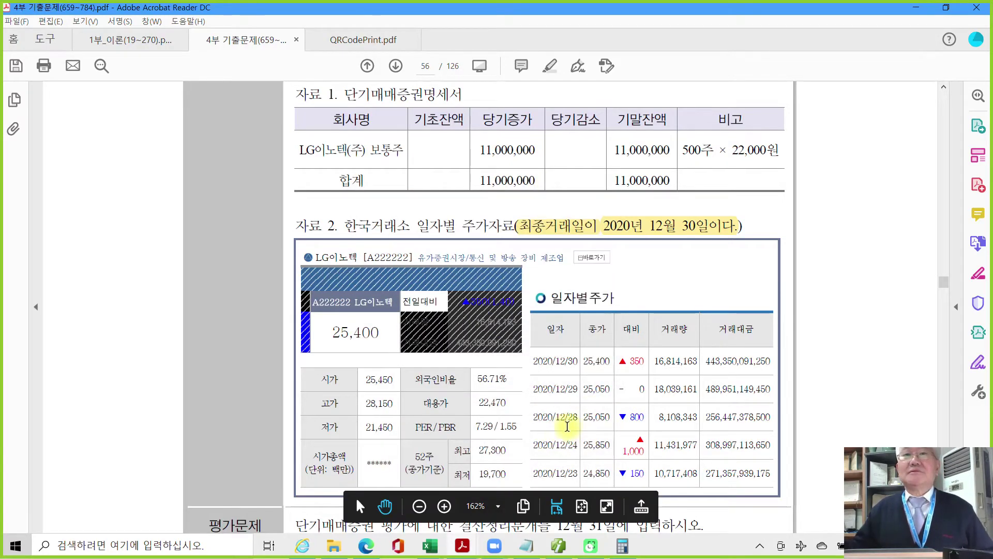
pyautogui.scroll(-4, 569, 421)
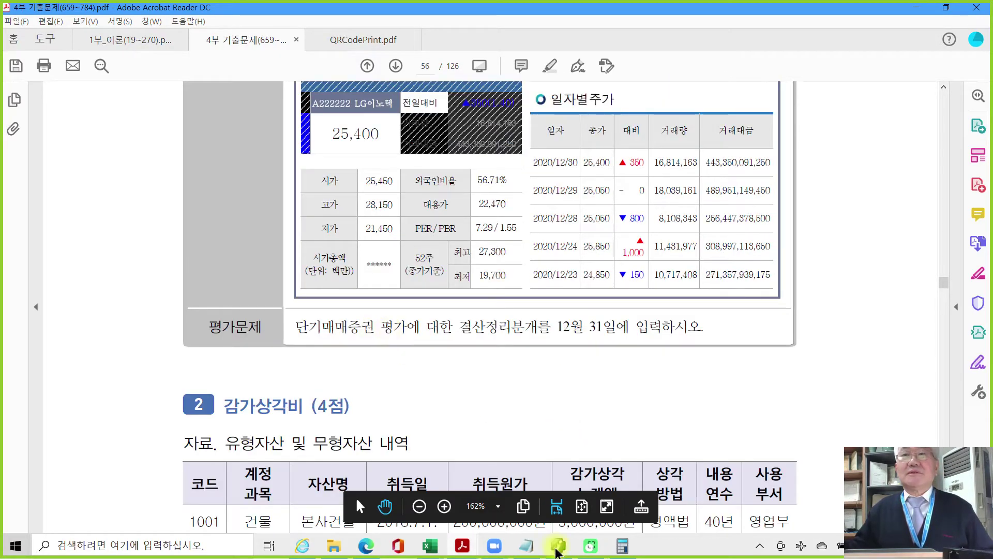
pyautogui.click(558, 546)
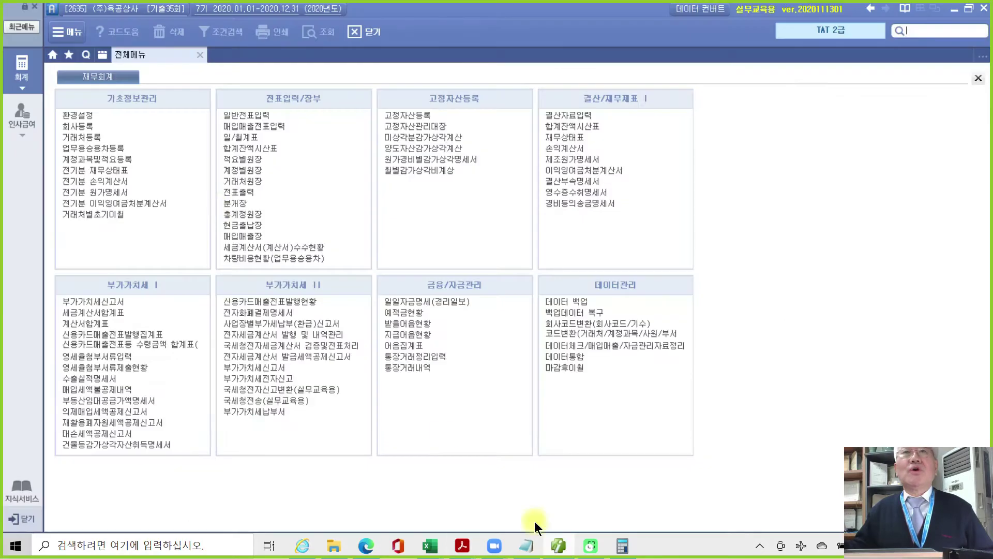
# In 일반전표입력 on 12/31, debit 107 단기매매증권 for 1,700,000.
pyautogui.click(248, 116)
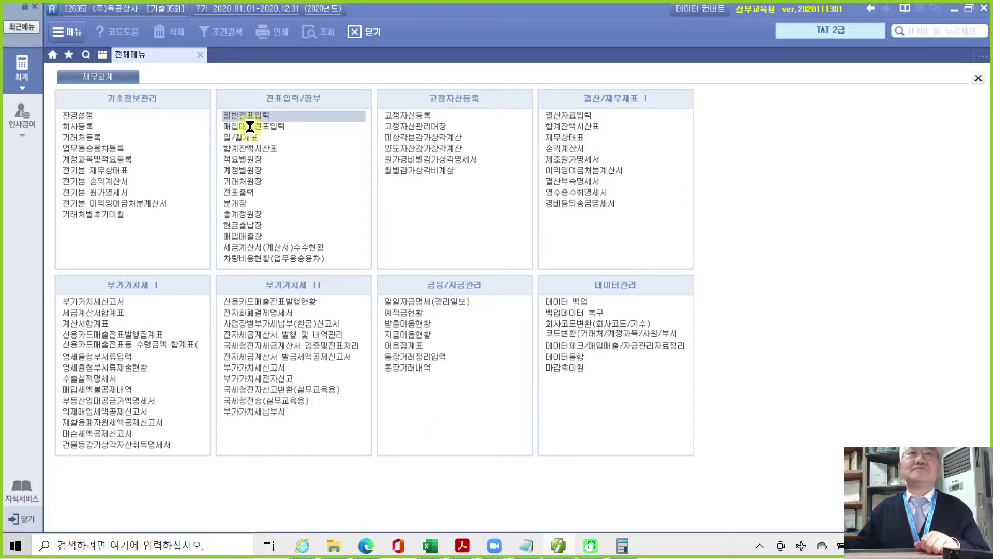
pyautogui.write('12')
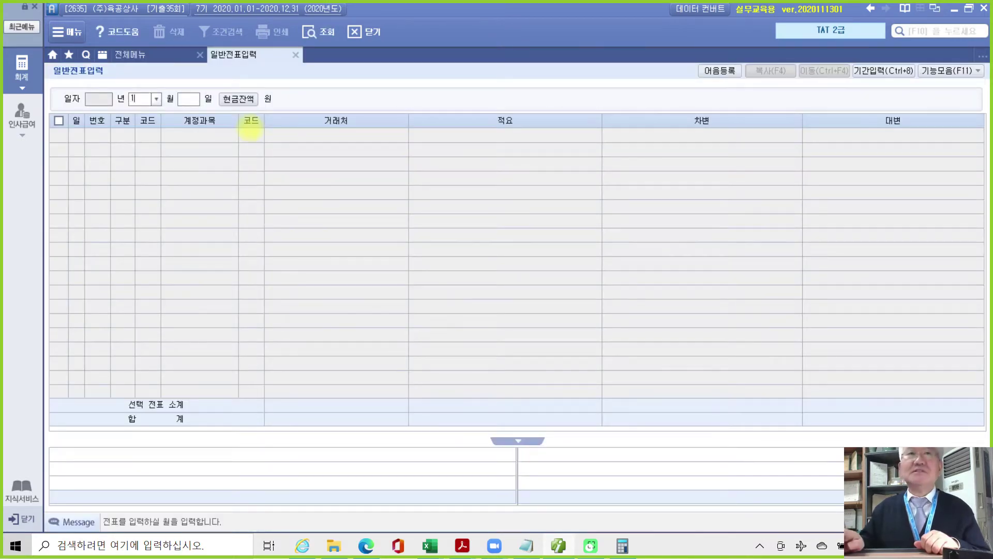
pyautogui.press('Return')
pyautogui.write('31')
pyautogui.press('Return')
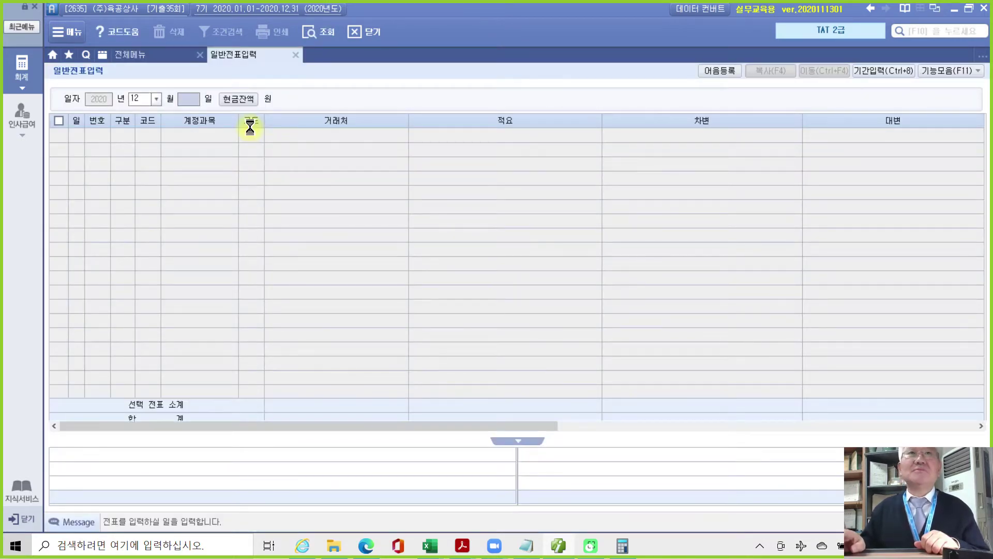
pyautogui.write('31')
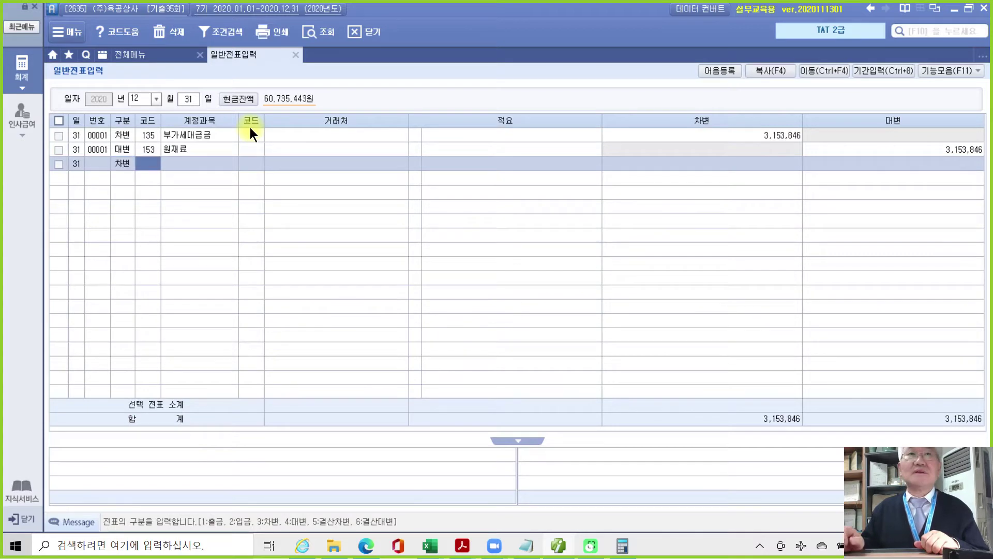
pyautogui.write('07')
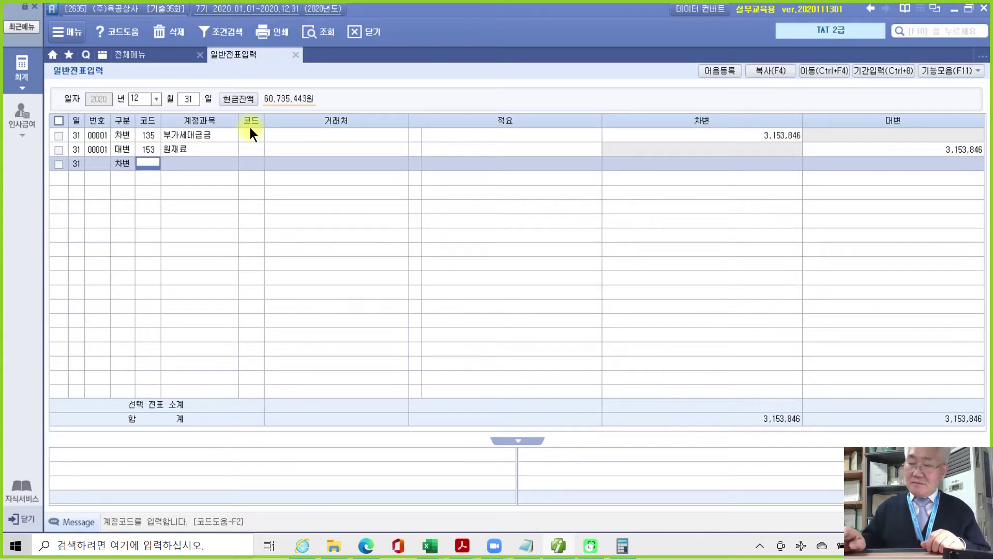
pyautogui.press('Return')
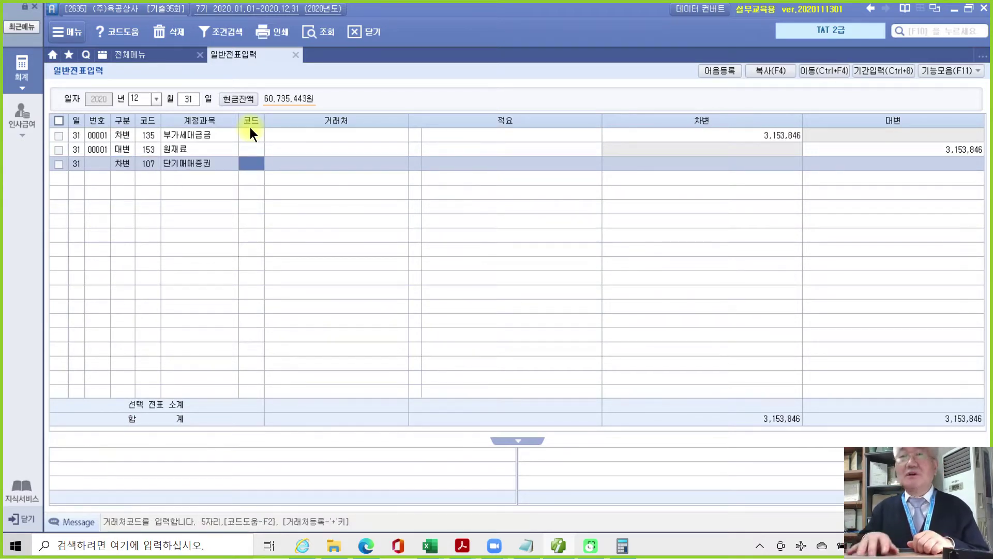
pyautogui.press('Return')
pyautogui.press('Return')
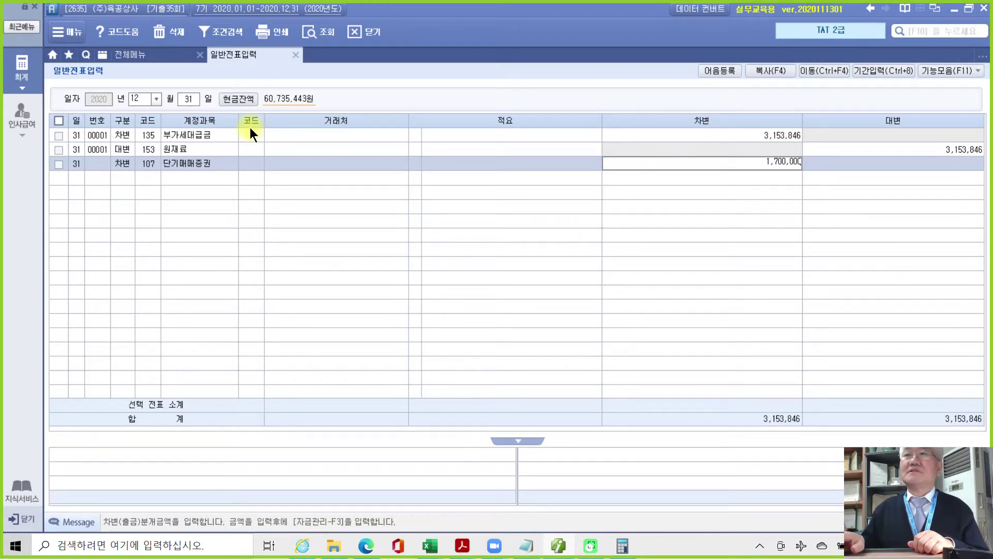
pyautogui.press('Return')
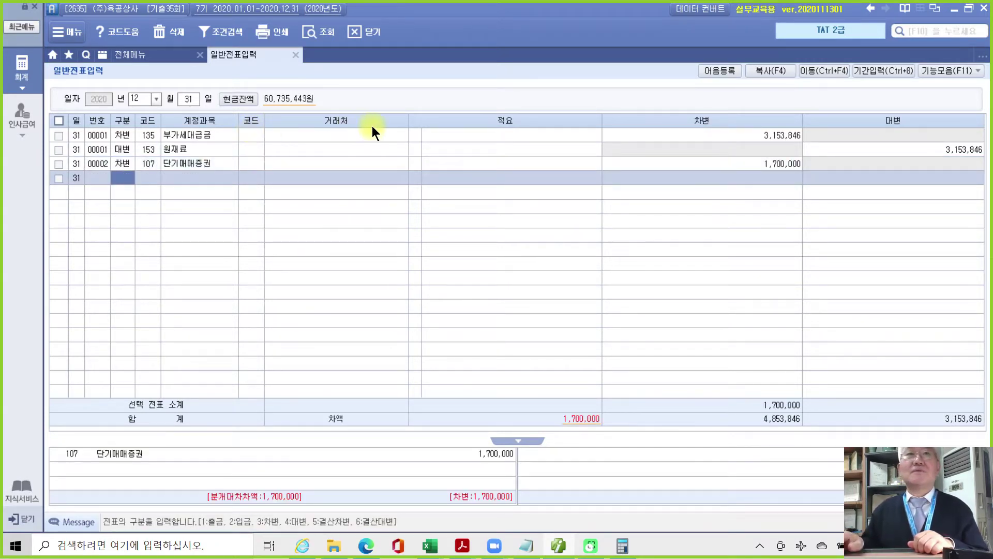
# Credit 905 단기매매증권평가익 for 1,700,000 to balance the voucher.
pyautogui.write('4')
pyautogui.press('Return')
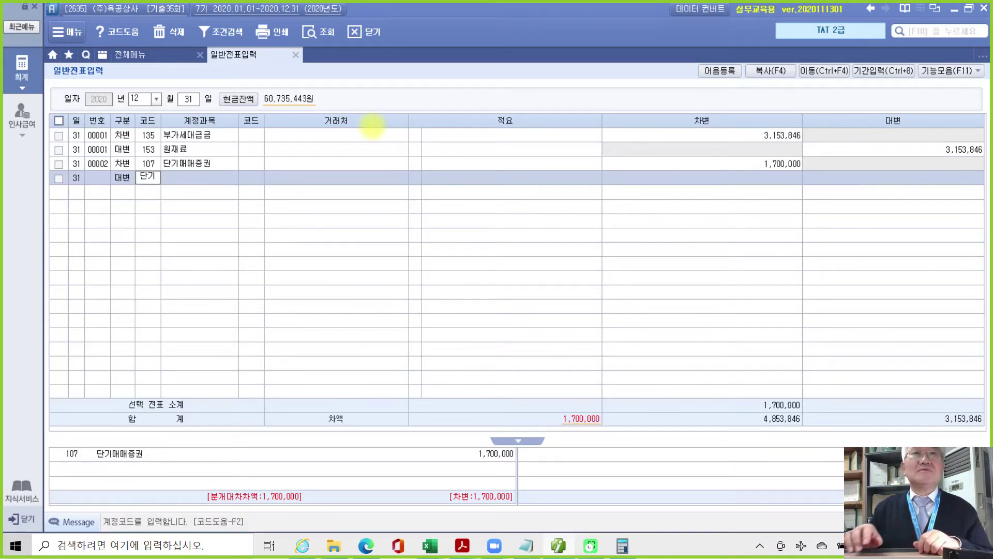
pyautogui.press('Return')
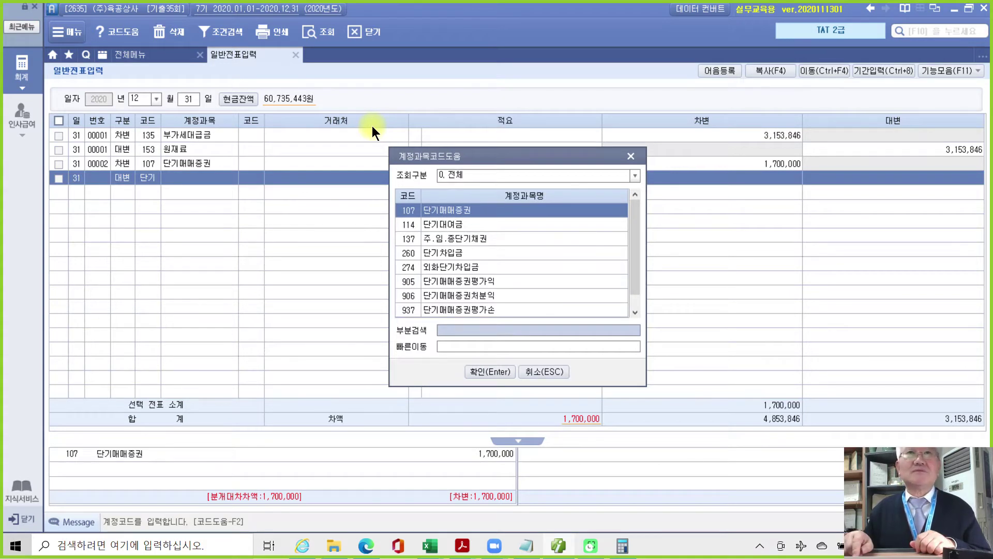
pyautogui.press('Down')
pyautogui.press('Down')
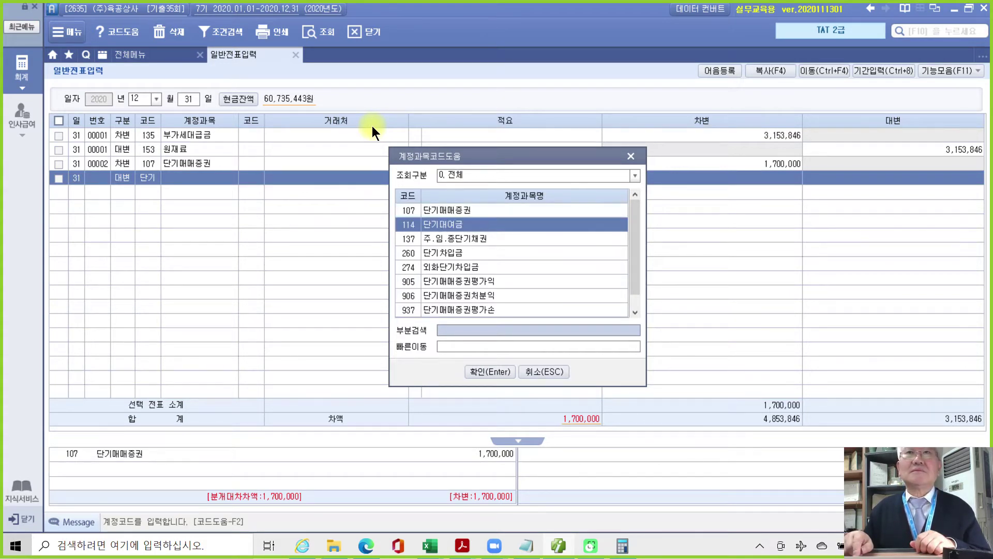
pyautogui.press('Down')
pyautogui.press('Down')
pyautogui.press('Down')
pyautogui.press('Down')
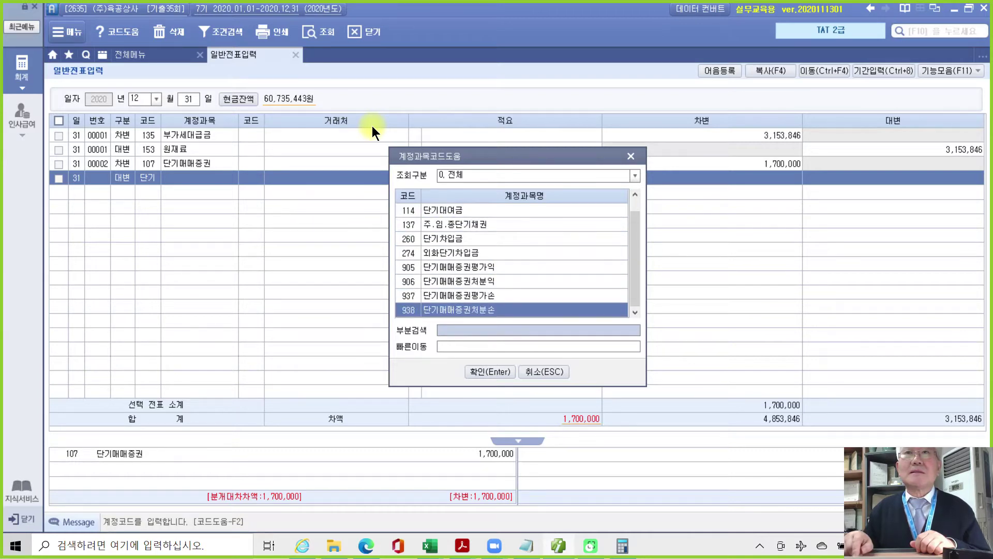
pyautogui.press('Up')
pyautogui.press('Up')
pyautogui.press('Up')
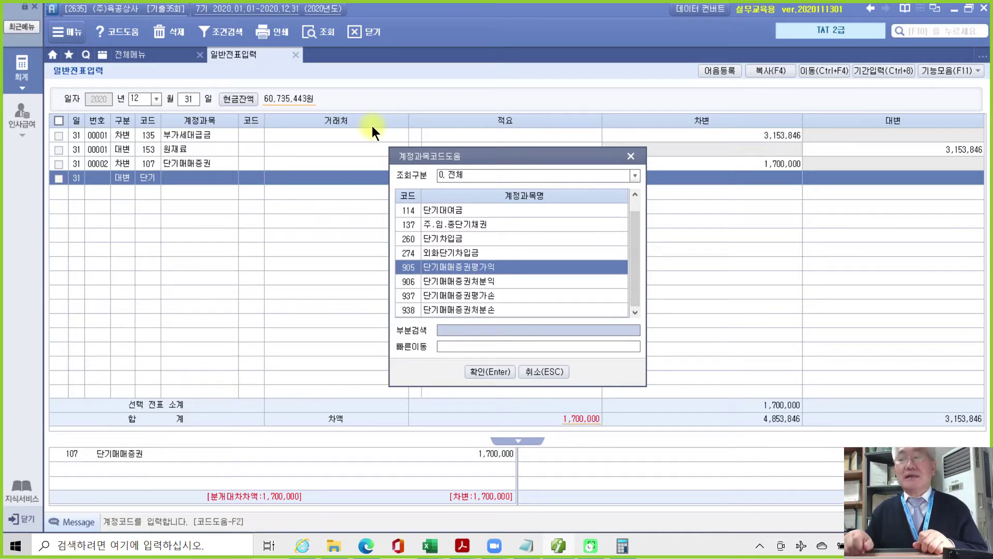
pyautogui.press('Return')
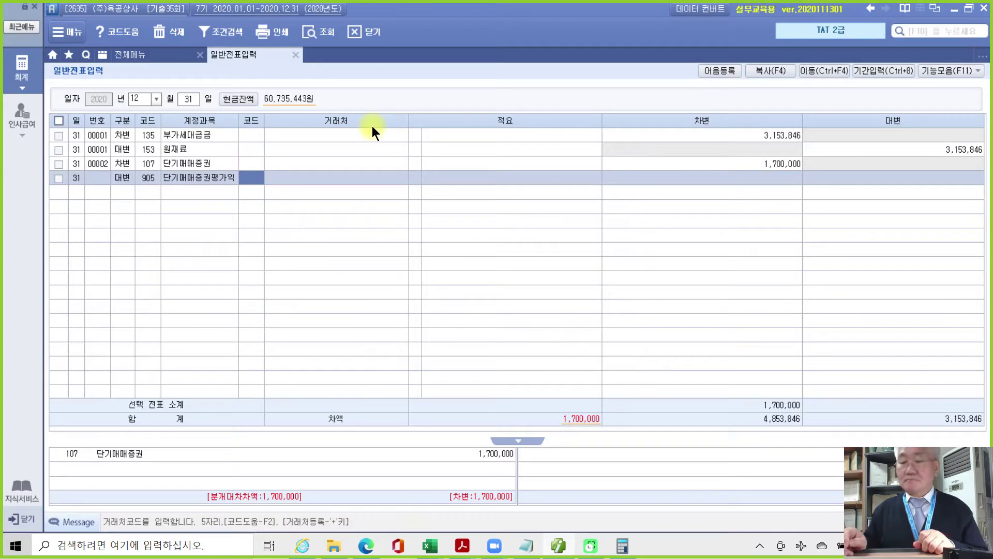
pyautogui.press('Return')
pyautogui.press('Return')
pyautogui.press('Return')
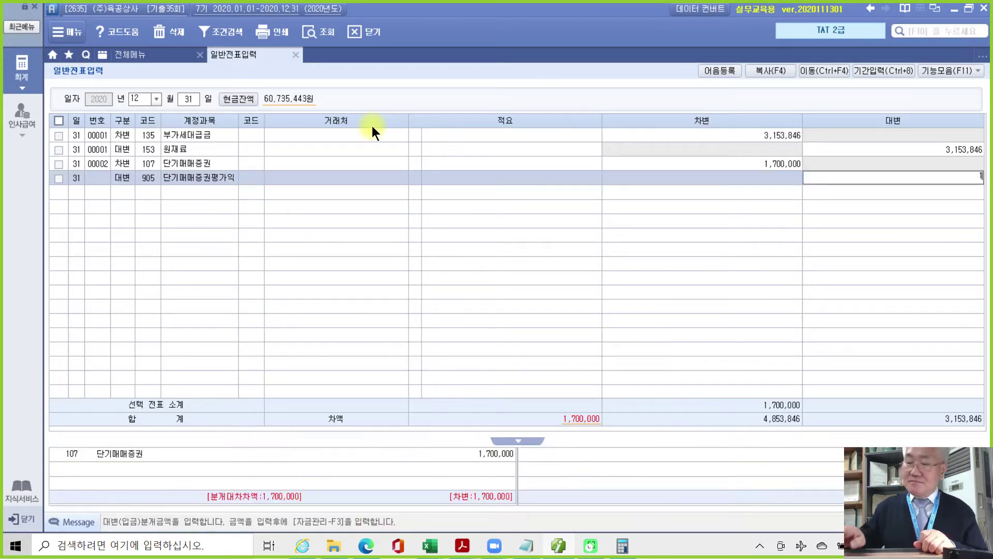
pyautogui.write('1700000')
pyautogui.press('Return')
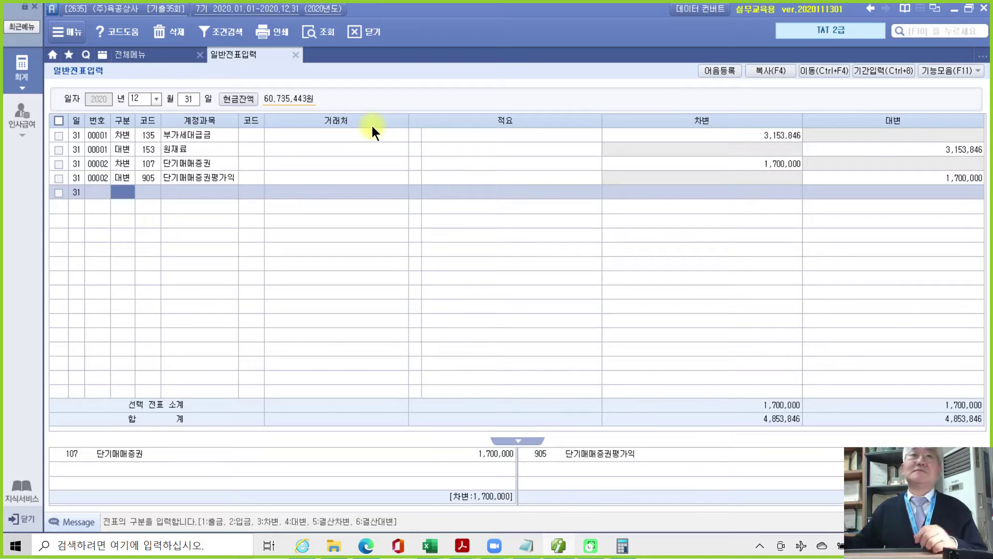
pyautogui.click(468, 551)
# Highlight the 감가상각비 heading in yellow in the exam PDF.
pyautogui.click(465, 511)
pyautogui.scroll(-2, 419, 415)
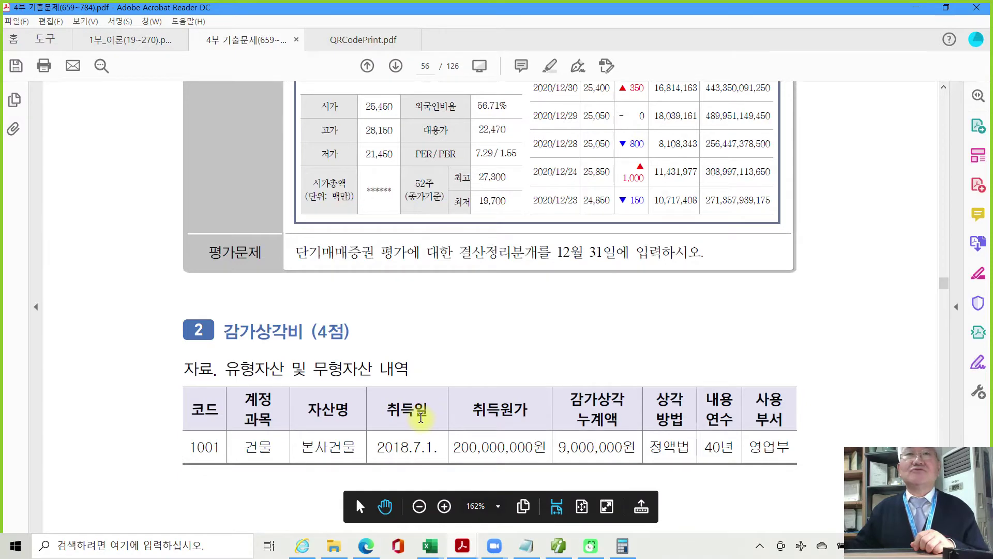
pyautogui.scroll(-2, 419, 414)
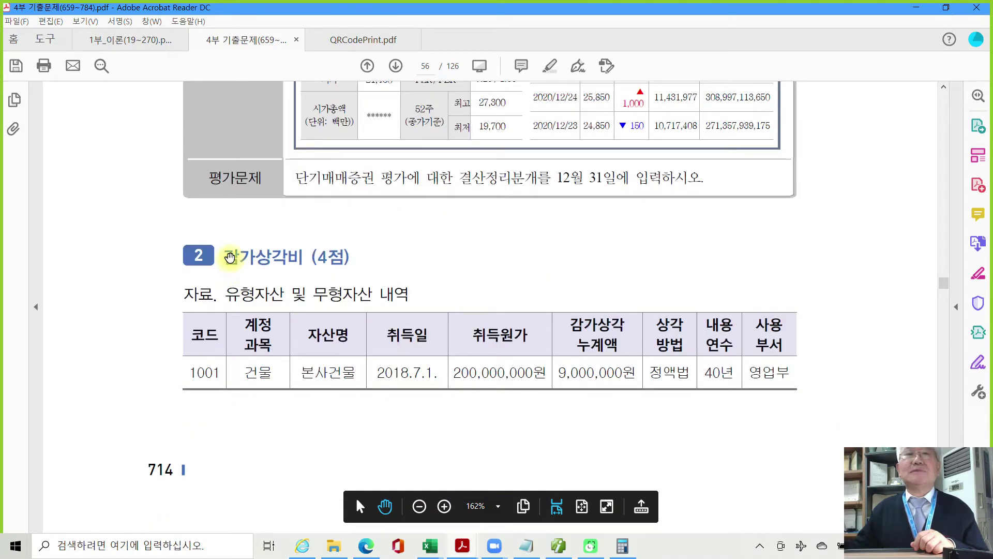
pyautogui.moveTo(224, 257); pyautogui.dragTo(302, 257)
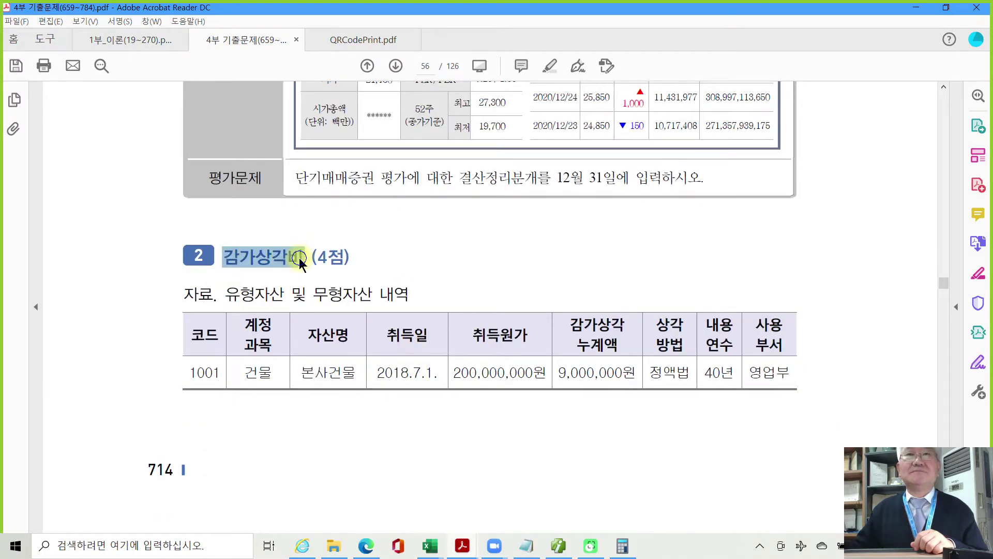
pyautogui.click(319, 299)
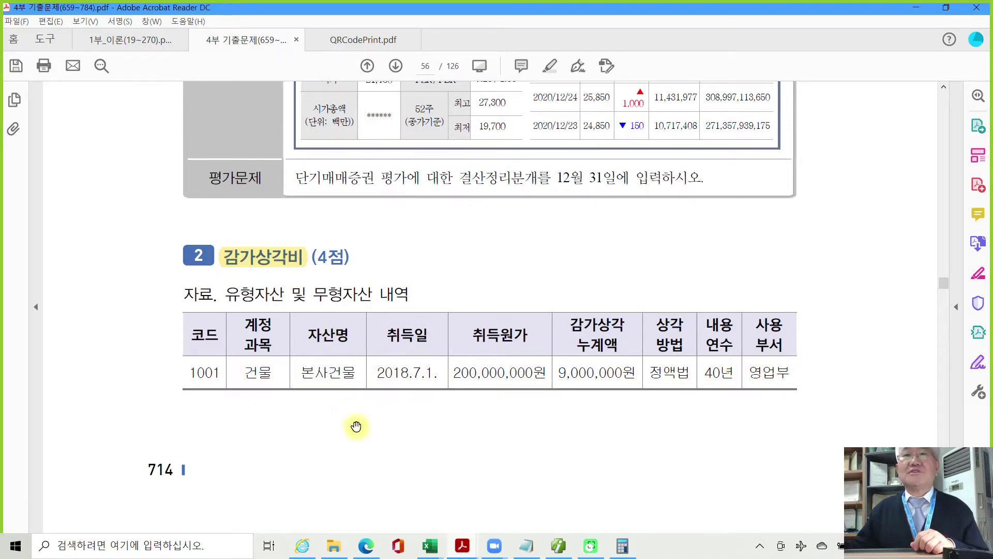
# Highlight the date 2020년 6월 24일 in yellow.
pyautogui.scroll(-6, 355, 423)
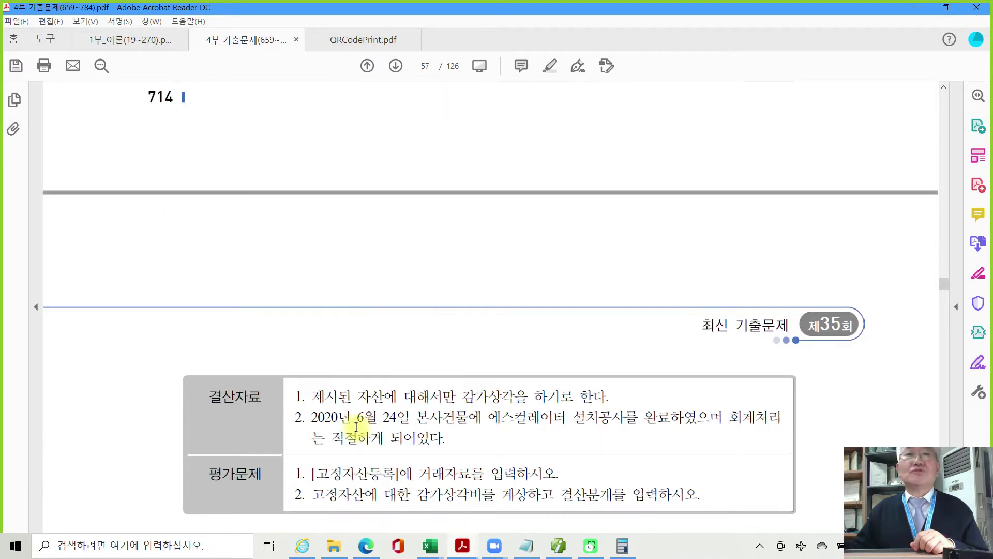
pyautogui.scroll(-1, 356, 425)
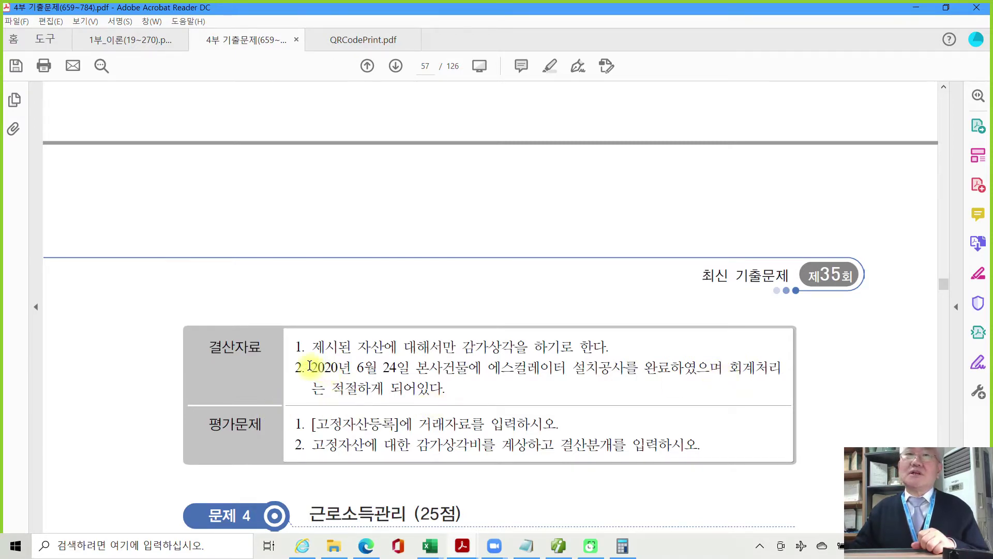
pyautogui.moveTo(311, 368); pyautogui.dragTo(408, 375)
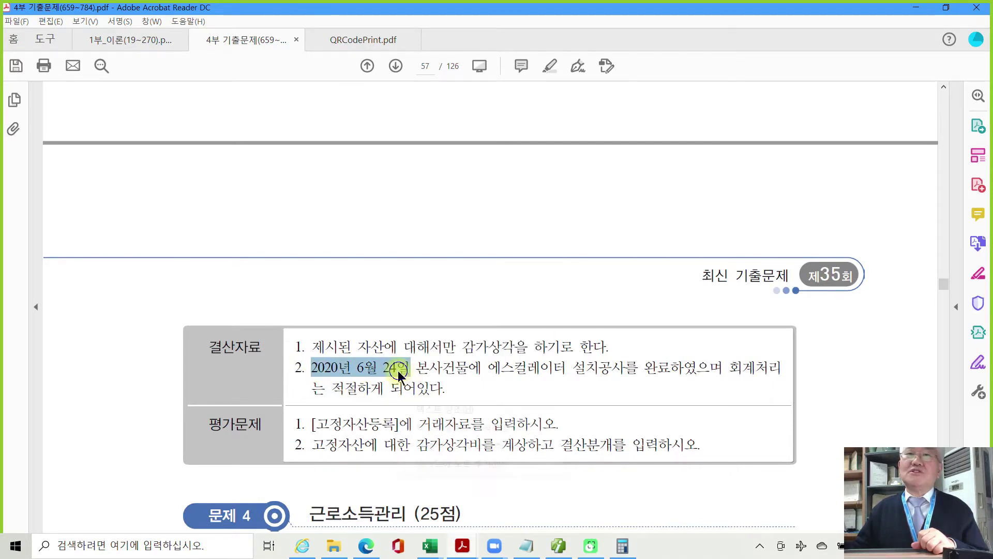
pyautogui.rightClick(408, 374)
pyautogui.click(421, 405)
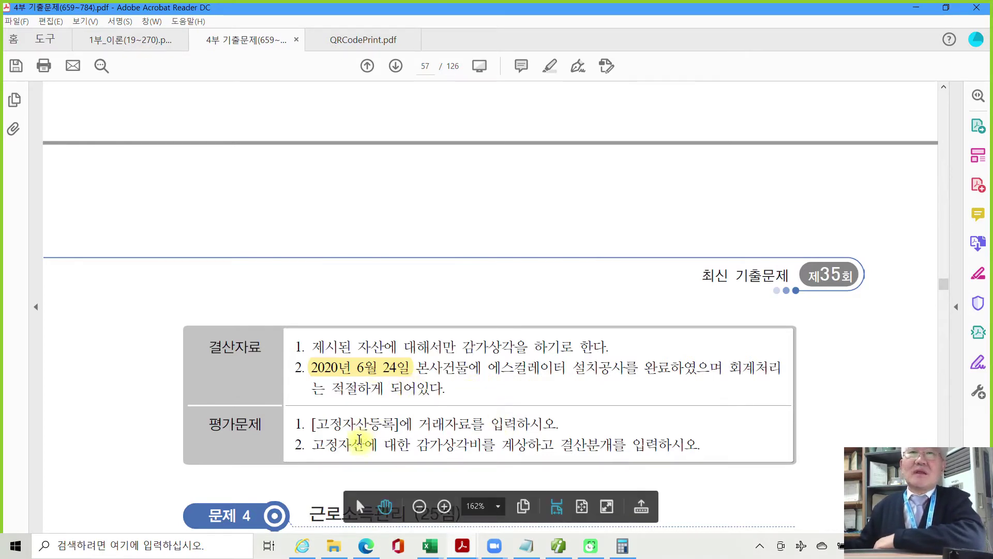
# Highlight the [고정자산등록] instruction line and the word 결산분개를 in yellow.
pyautogui.moveTo(311, 428); pyautogui.dragTo(535, 431)
pyautogui.rightClick(534, 430)
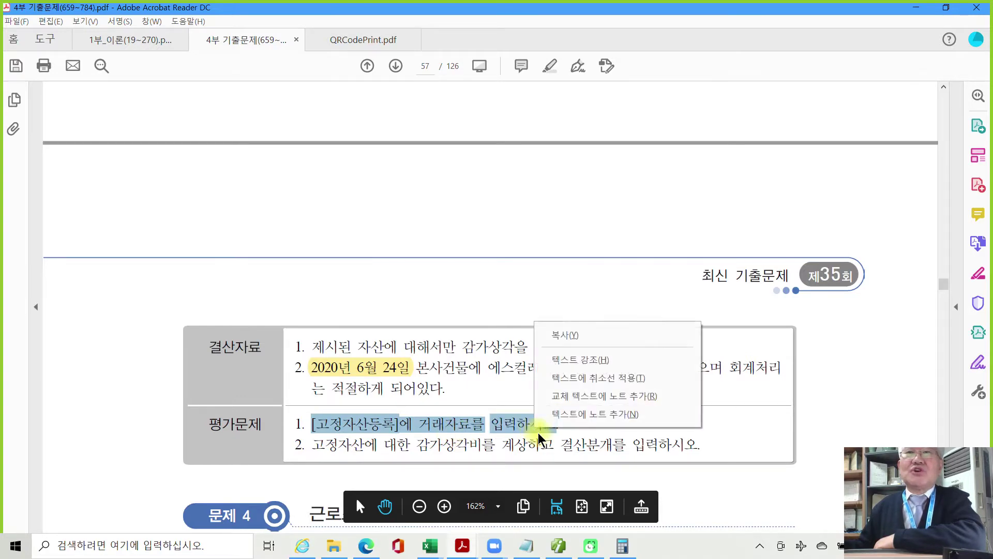
pyautogui.click(579, 359)
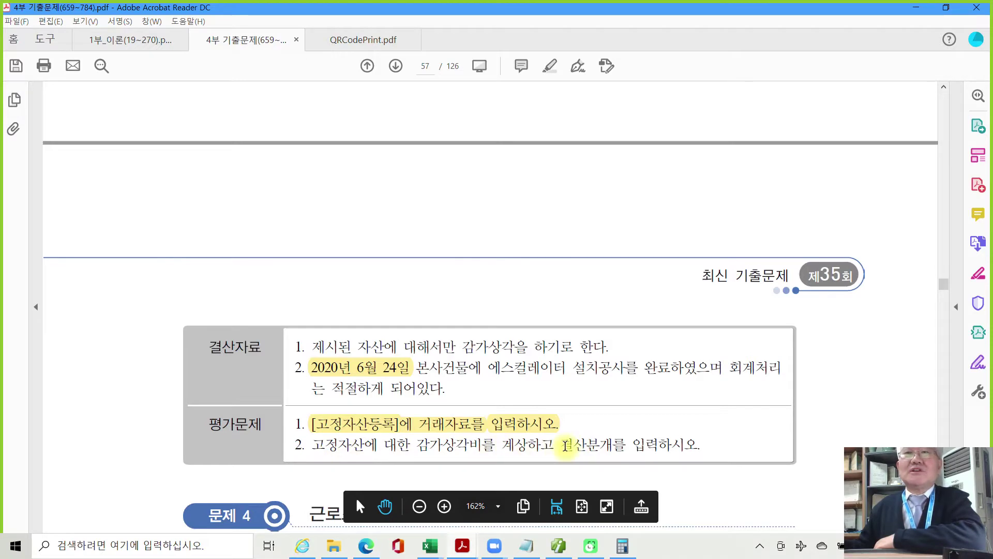
pyautogui.moveTo(561, 445); pyautogui.dragTo(625, 446)
pyautogui.rightClick(599, 455)
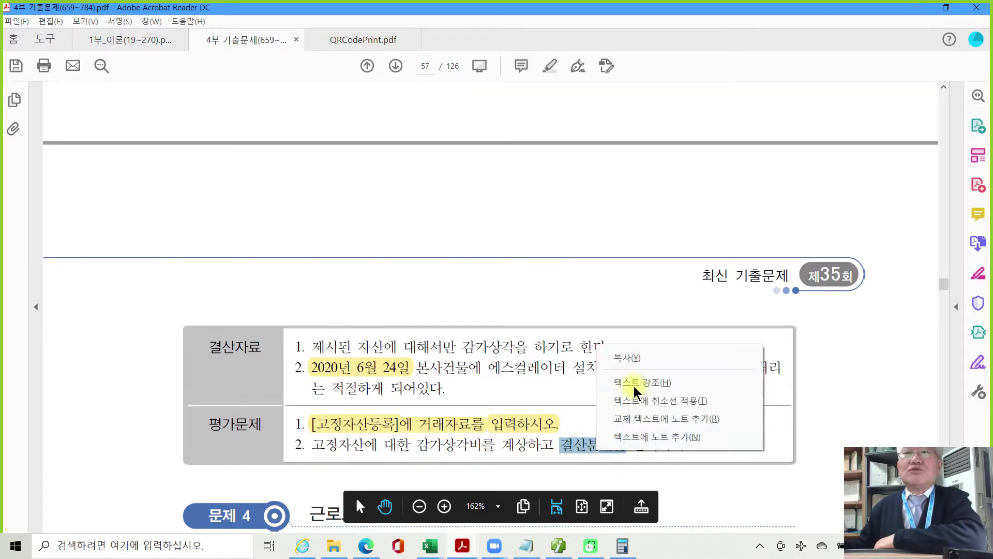
pyautogui.click(636, 381)
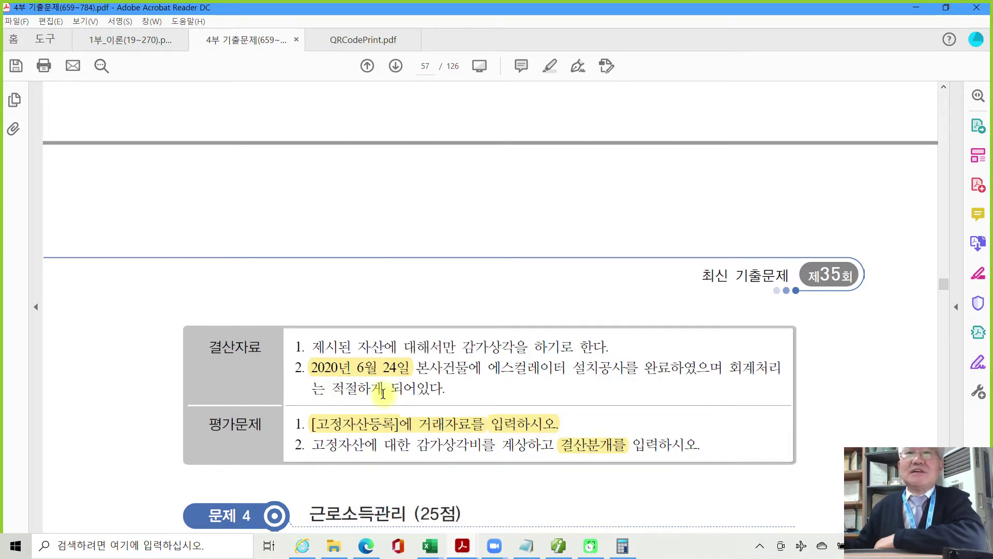
# Load the June 24 entries in the general journal.
pyautogui.click(559, 547)
pyautogui.click(137, 98)
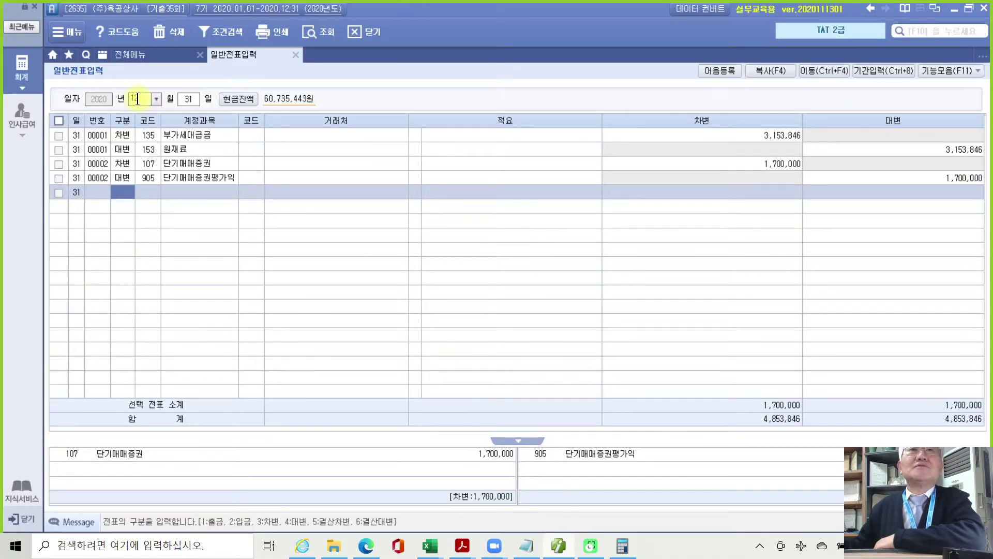
pyautogui.write('06')
pyautogui.press('Return')
pyautogui.write('24')
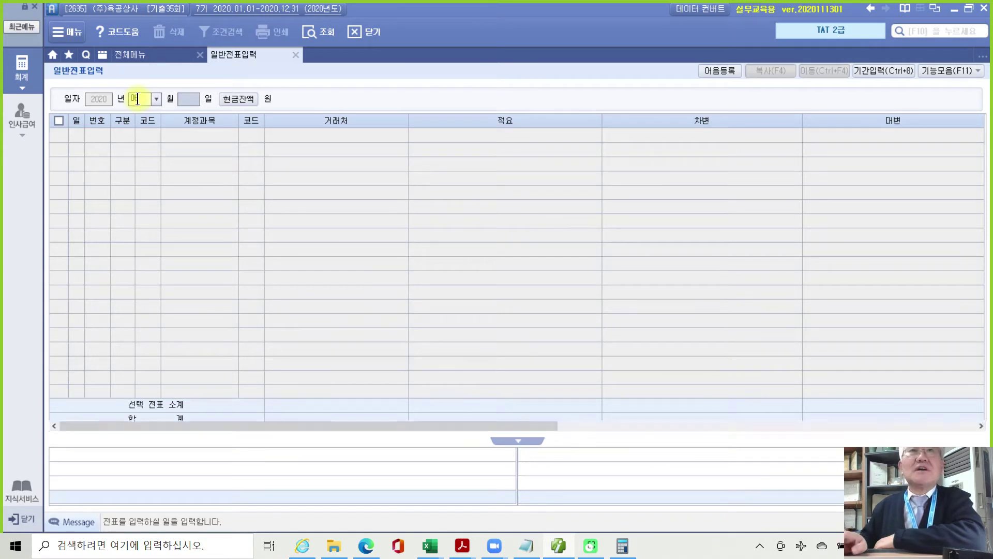
pyautogui.press('Return')
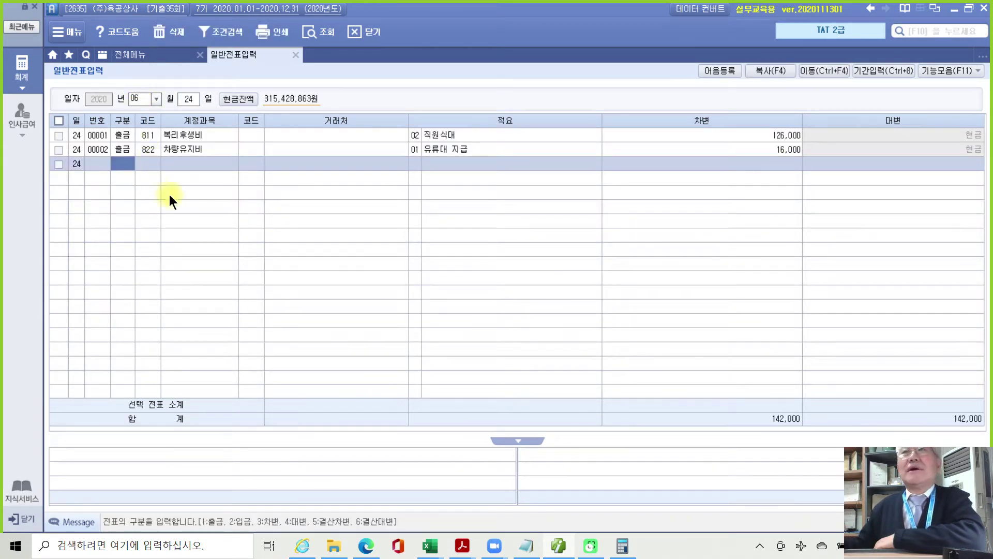
# Review the June 24 purchase voucher's 202 건물 line, then return to the full menu.
pyautogui.click(167, 54)
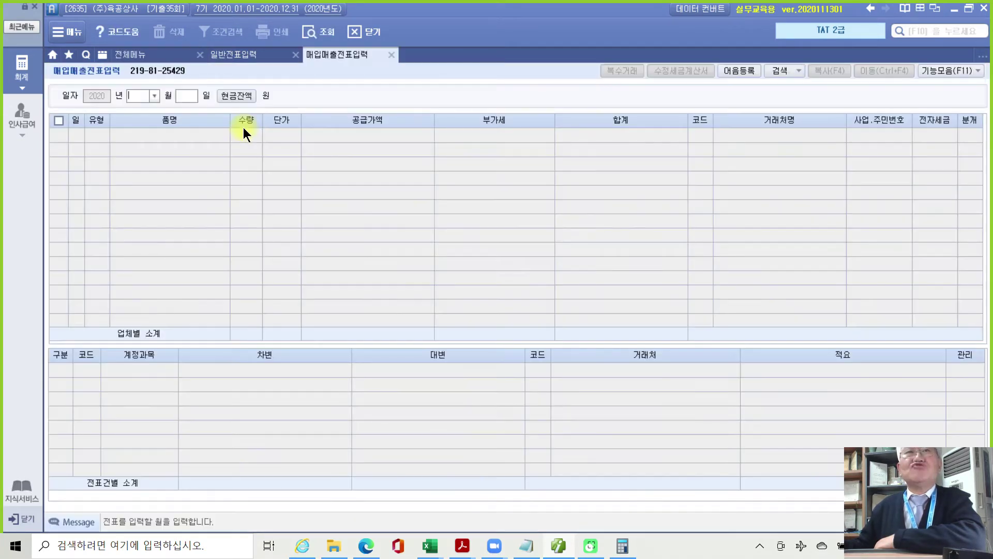
pyautogui.write('06')
pyautogui.press('Return')
pyautogui.write('24')
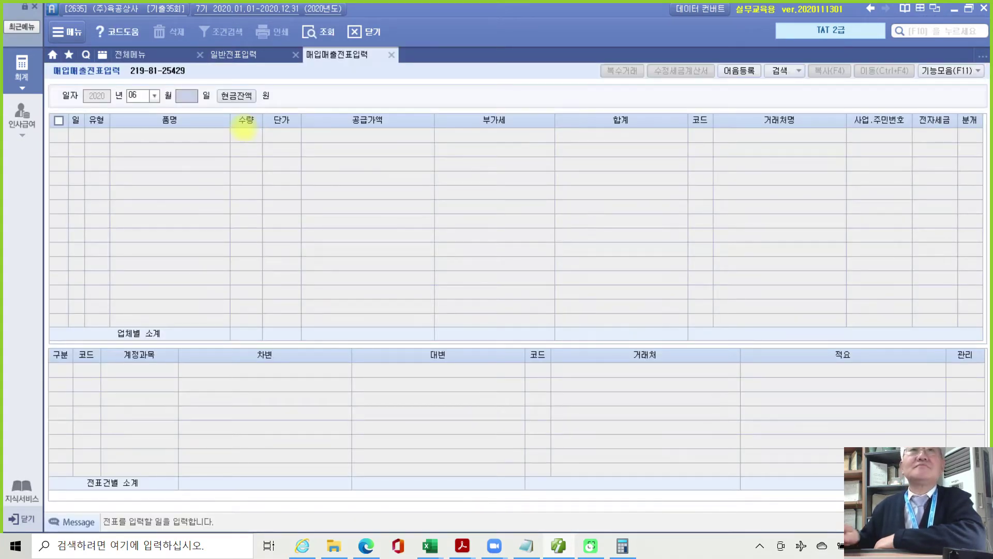
pyautogui.press('Return')
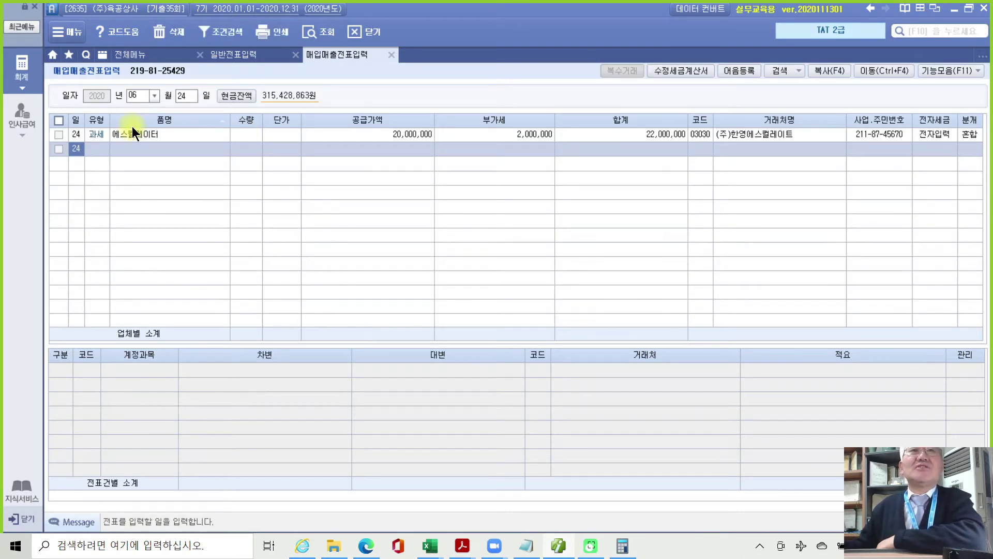
pyautogui.click(92, 133)
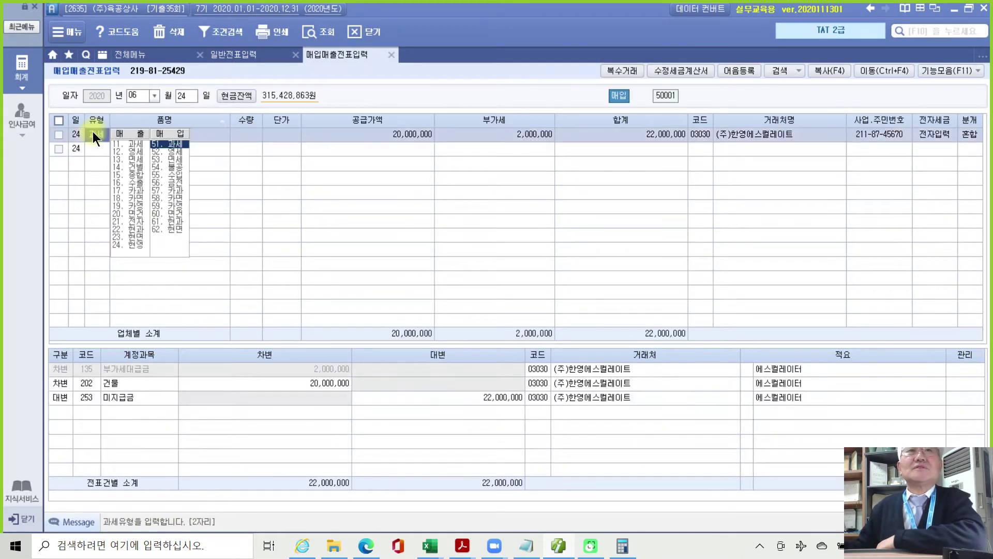
pyautogui.click(297, 134)
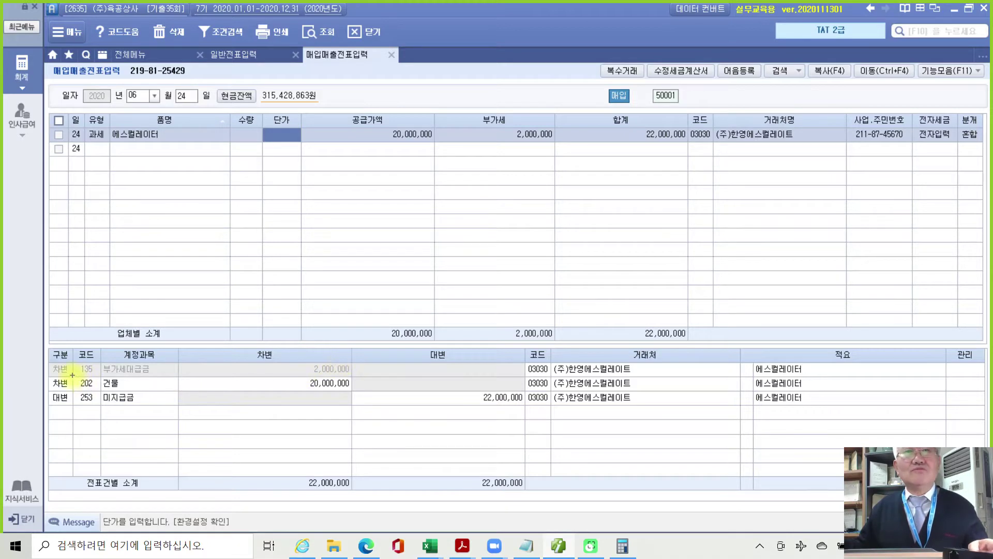
pyautogui.moveTo(72, 374)
pyautogui.mouseDown()
pyautogui.moveTo(195, 396)
pyautogui.moveTo(380, 392)
pyautogui.mouseUp()
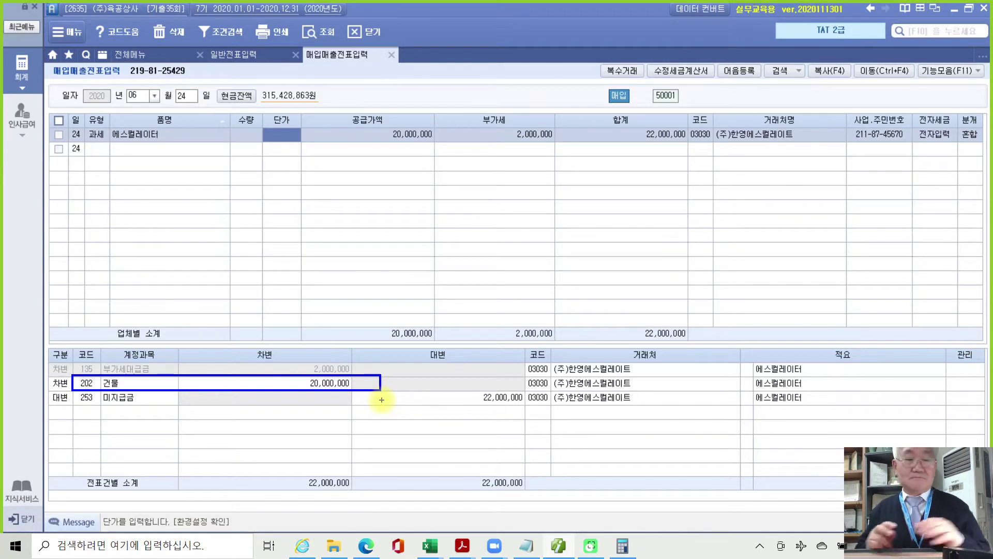
pyautogui.press('Escape')
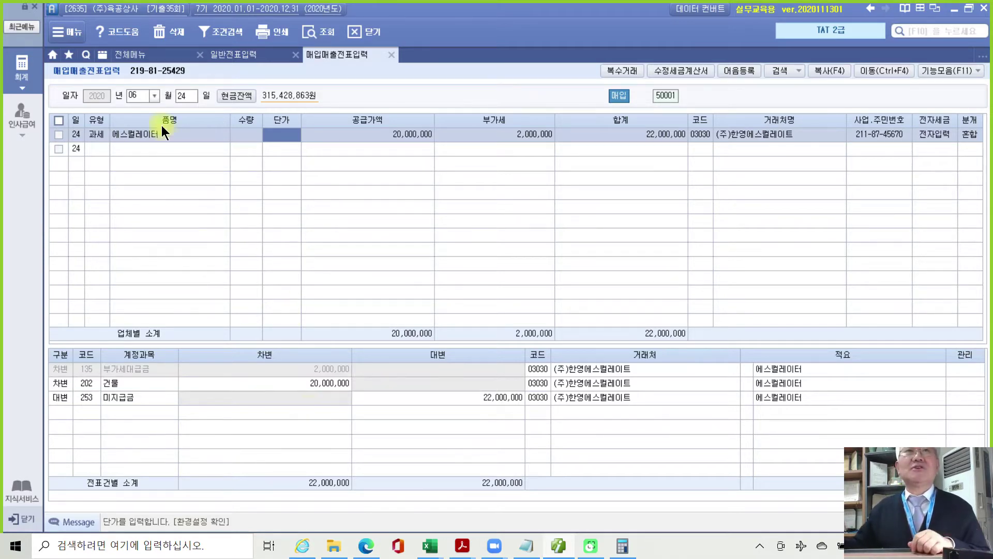
pyautogui.click(144, 57)
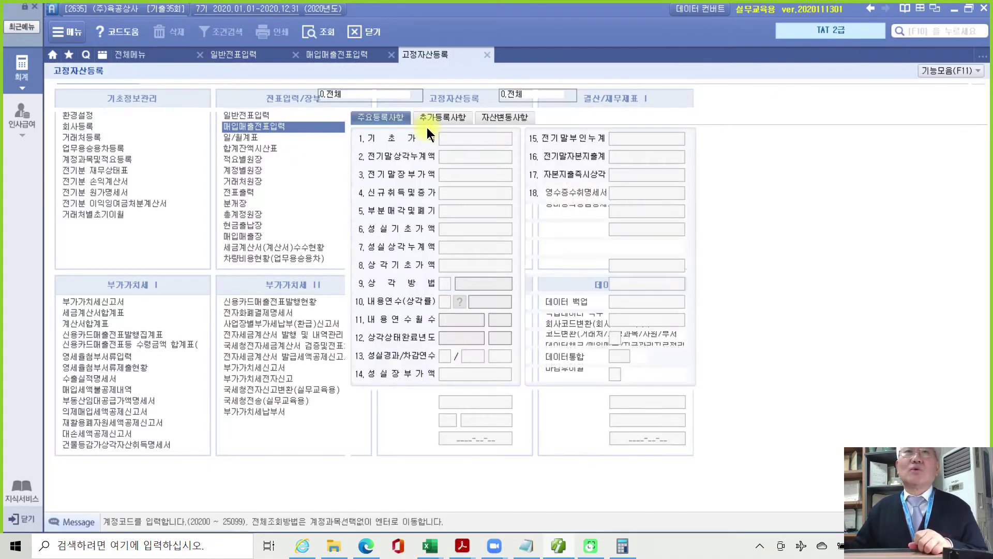
# Add fixed asset code 001001 named 건물 to account 202, acquired 2018-07-01.
pyautogui.press('Return')
pyautogui.press('Return')
pyautogui.press('Return')
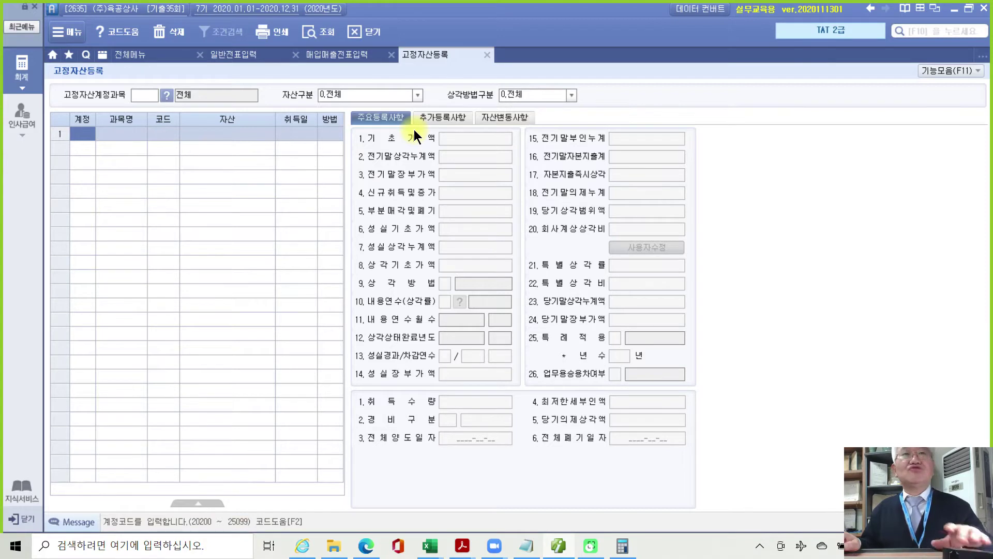
pyautogui.press('F2')
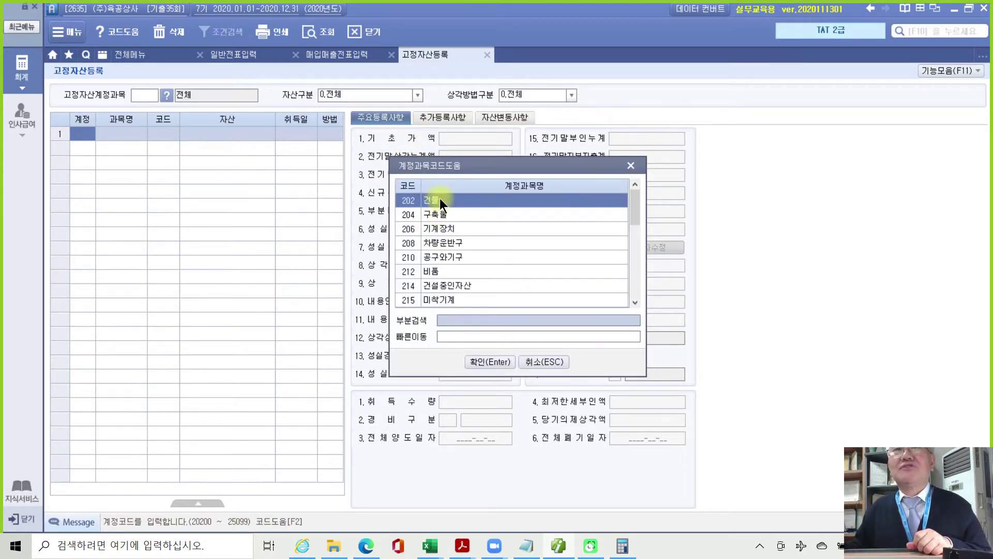
pyautogui.click(479, 366)
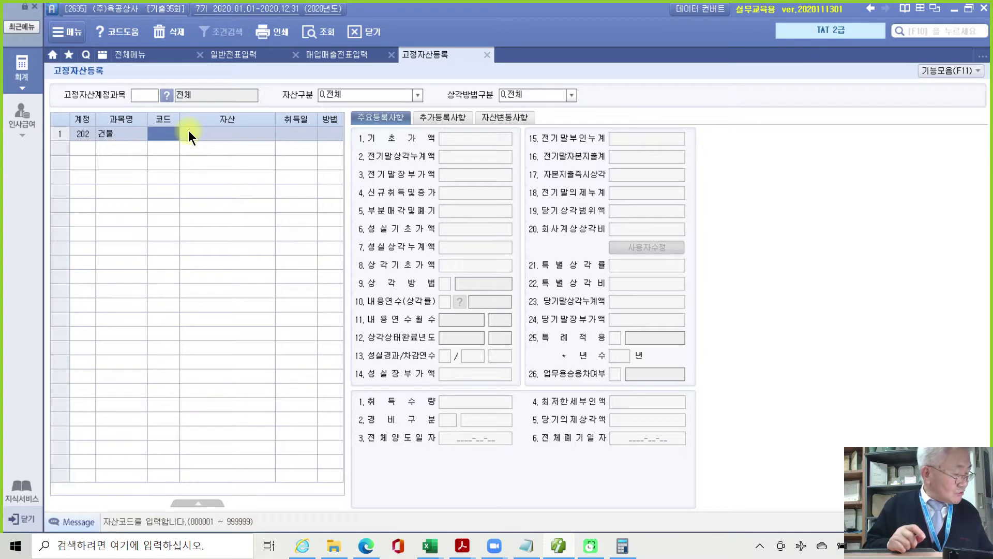
pyautogui.write('1001')
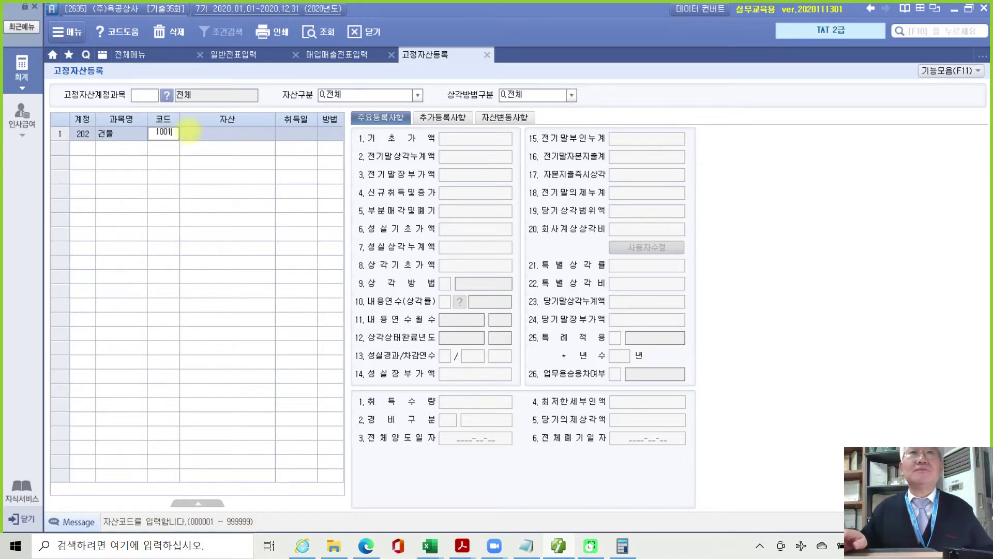
pyautogui.press('Return')
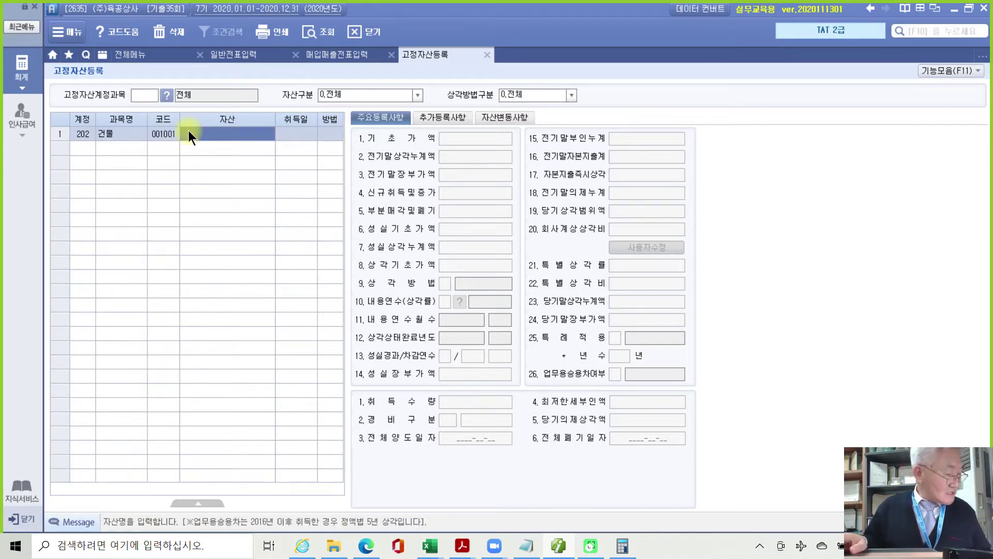
pyautogui.write('건물')
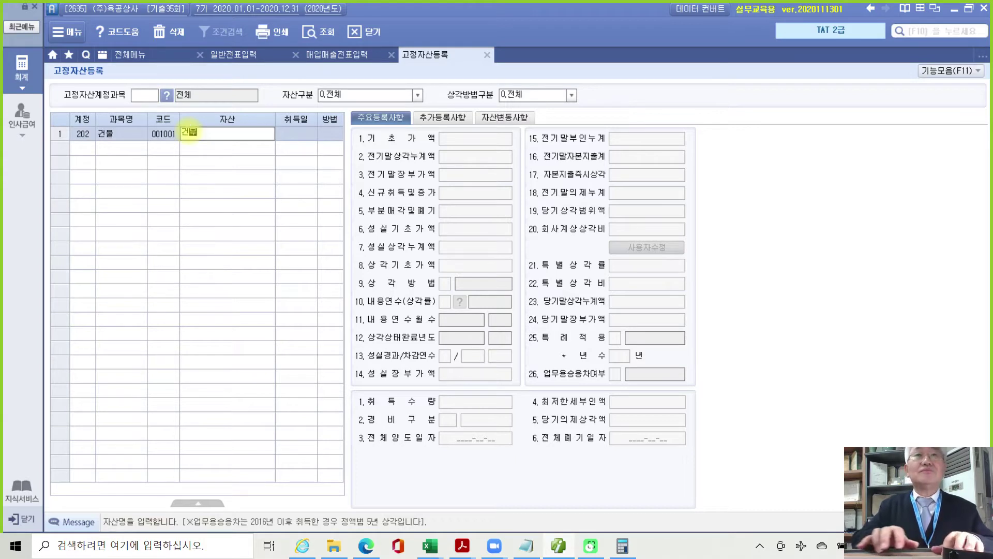
pyautogui.press('Return')
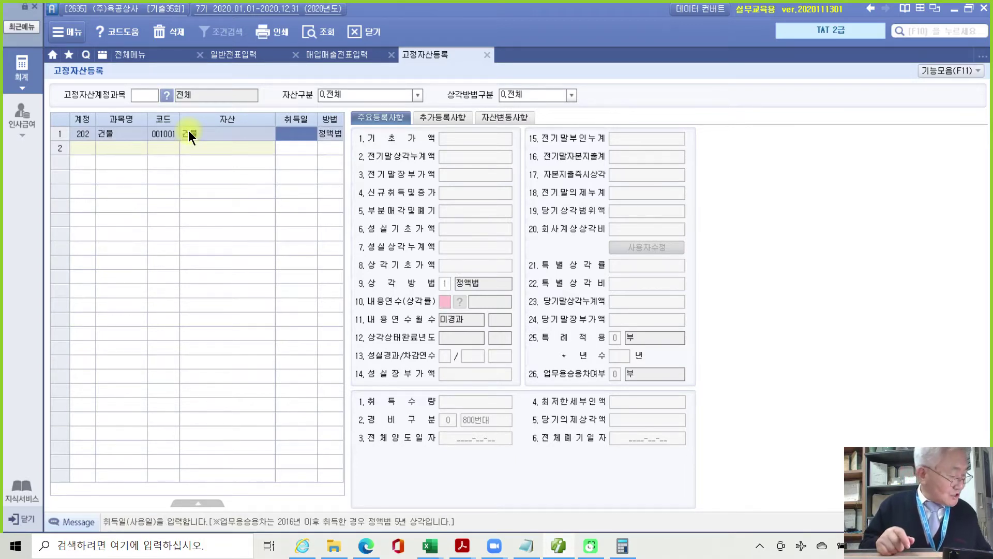
pyautogui.write('2018-')
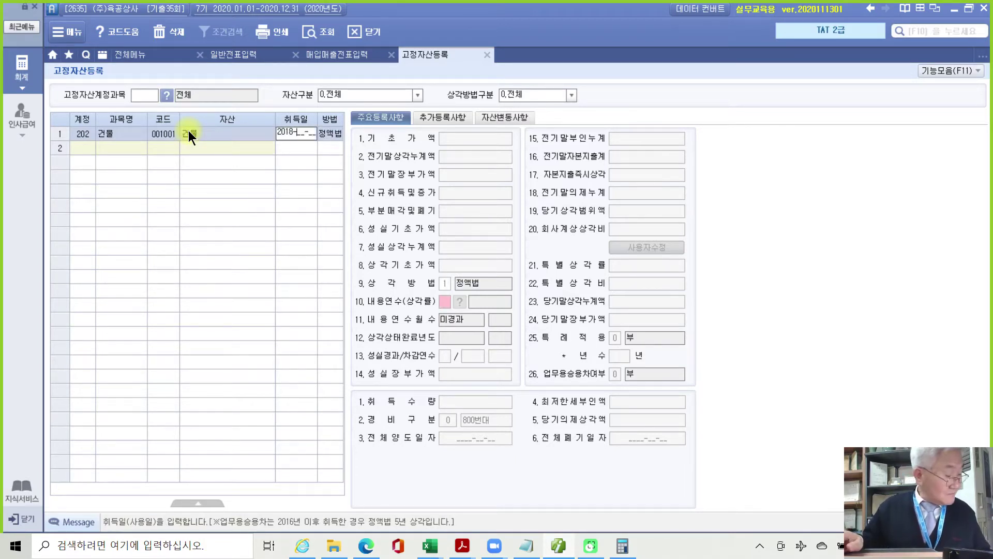
pyautogui.write('0')
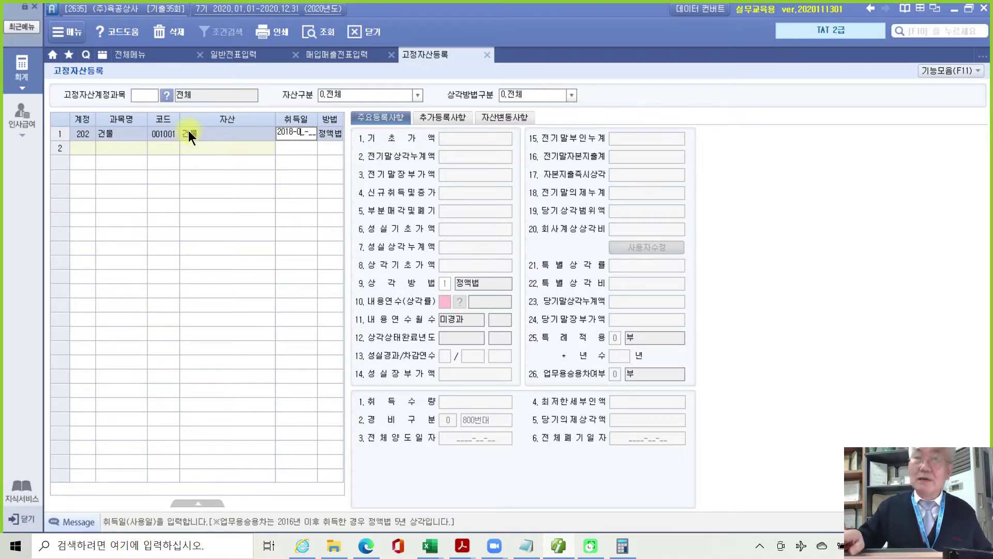
pyautogui.write('7-01')
pyautogui.press('Return')
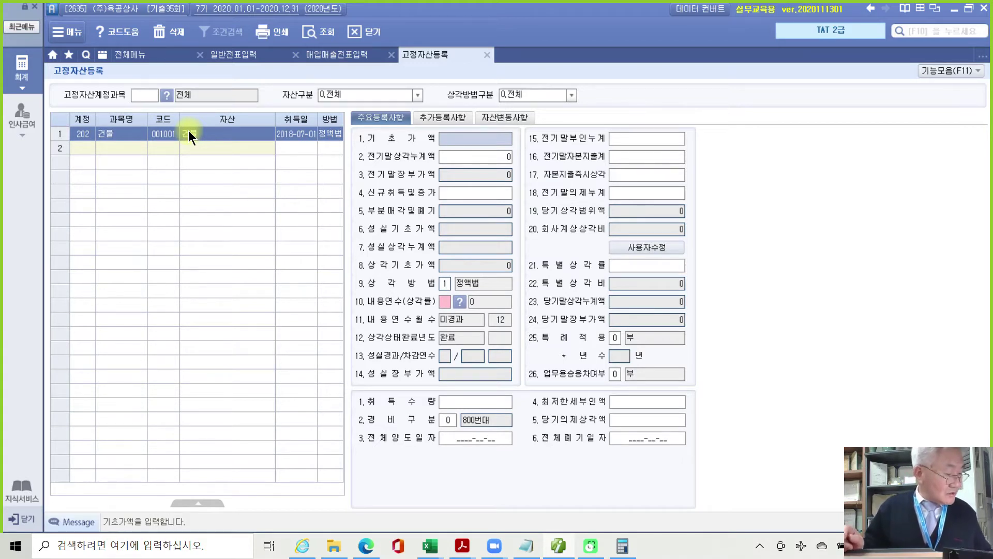
# Enter 기초가액 200,000,000, prior depreciation 9,000,000, new acquisition 20,000,000, straight-line, 40 years.
pyautogui.write('200000000')
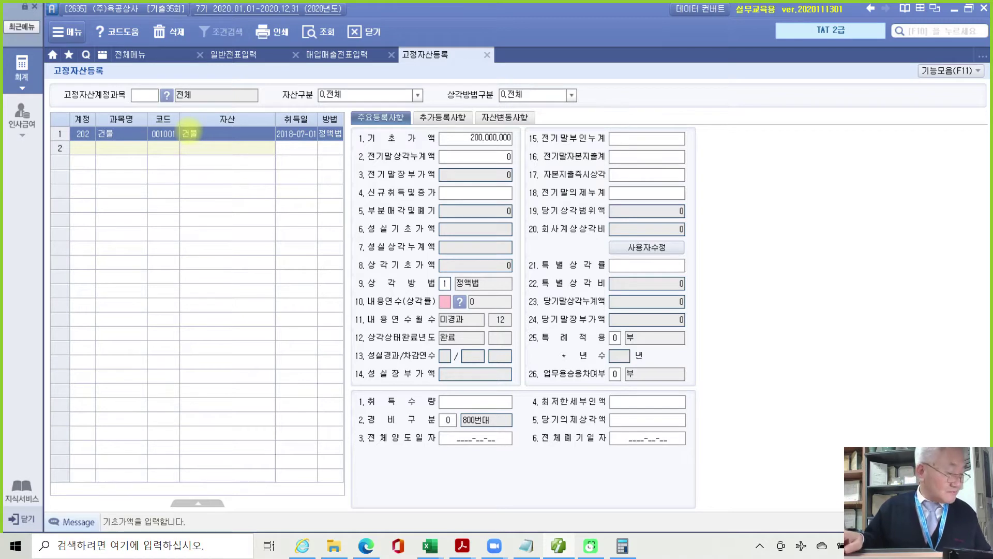
pyautogui.press('Return')
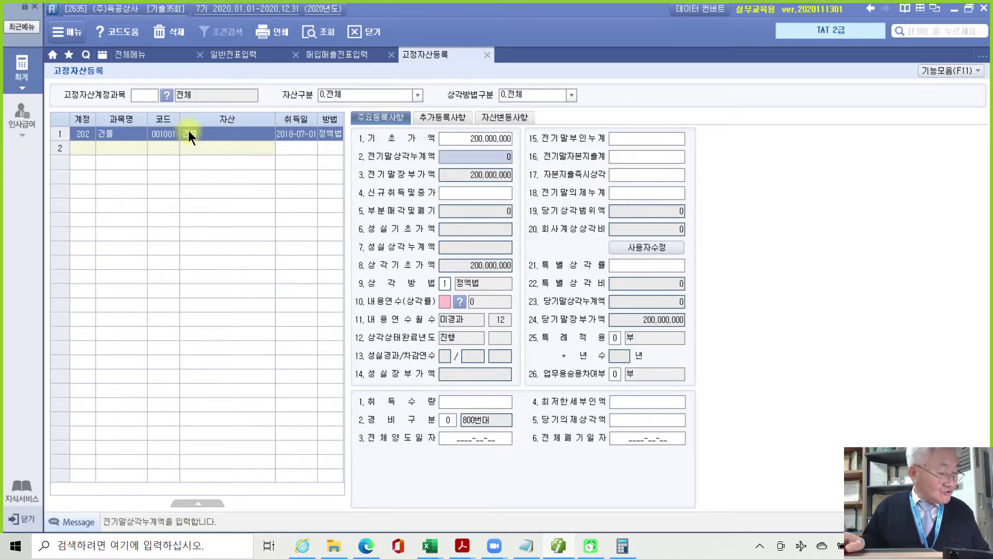
pyautogui.write('9000000')
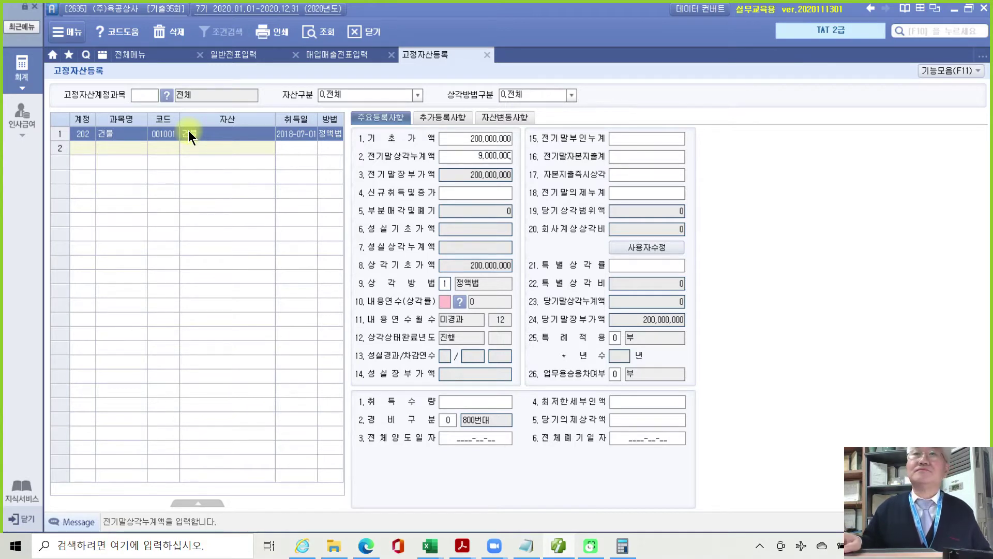
pyautogui.press('Return')
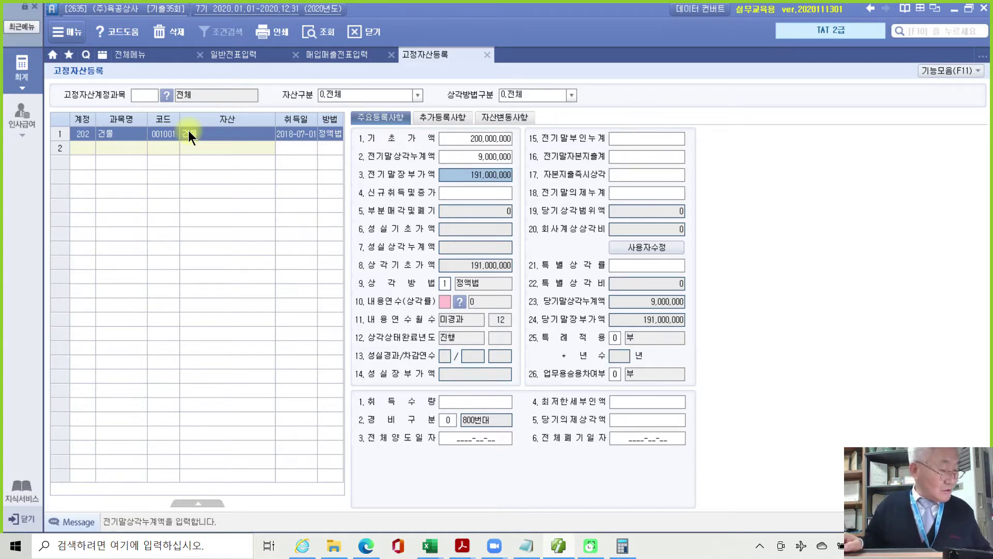
pyautogui.press('Return')
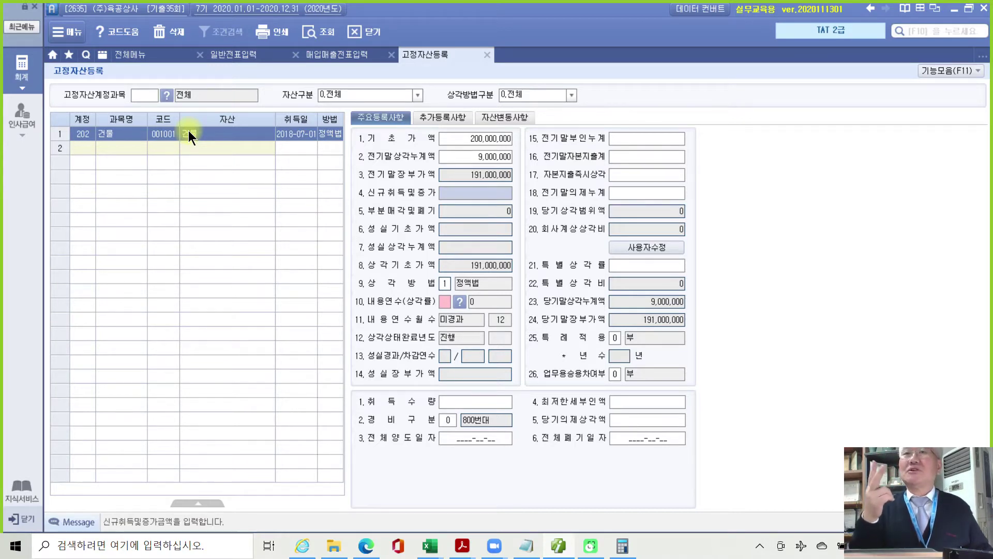
pyautogui.write('20000000')
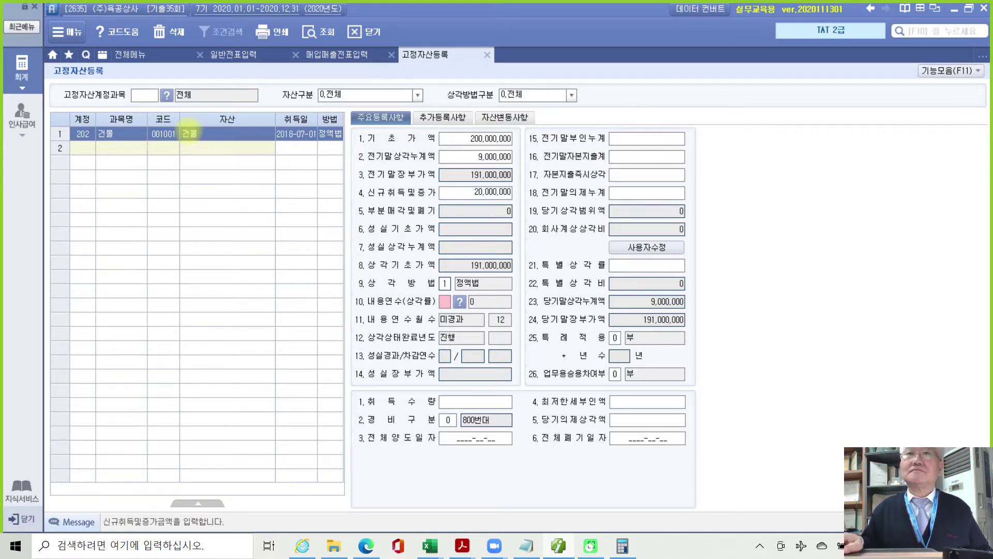
pyautogui.press('Return')
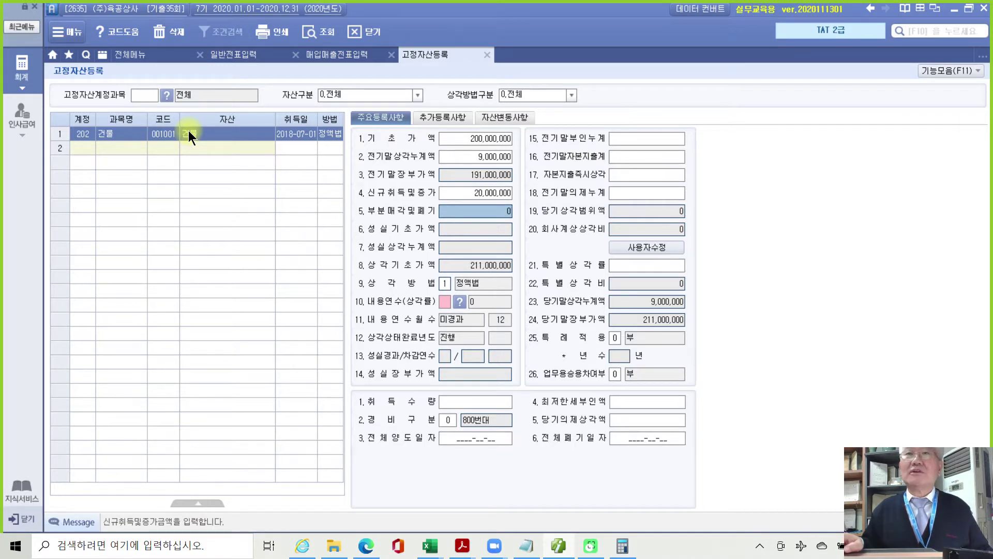
pyautogui.press('Return')
pyautogui.press('Return')
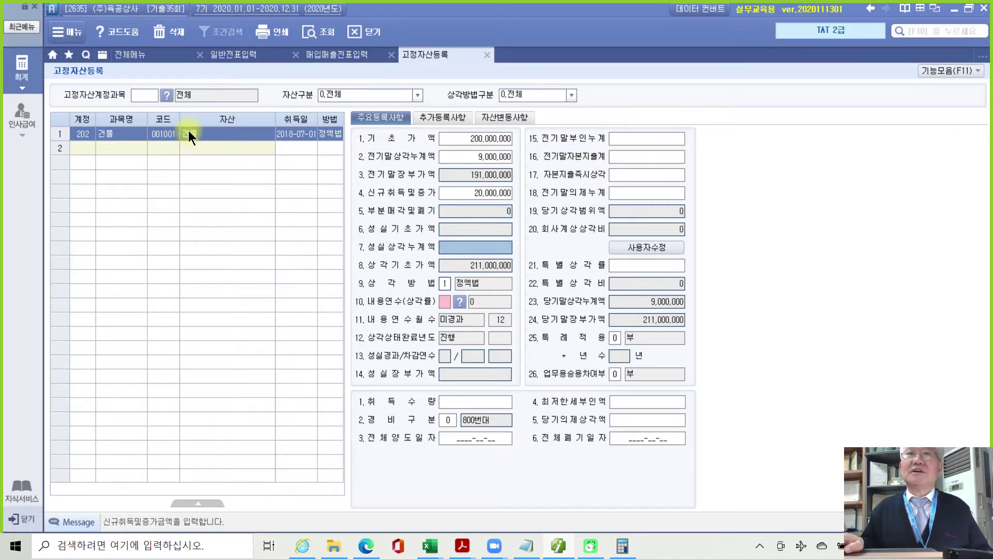
pyautogui.press('Return')
pyautogui.press('Return')
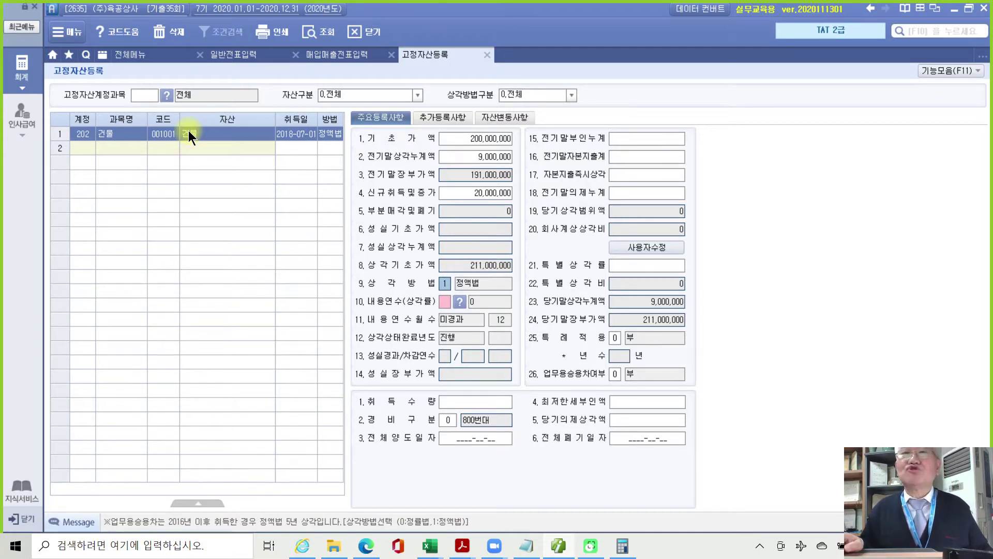
pyautogui.press('Return')
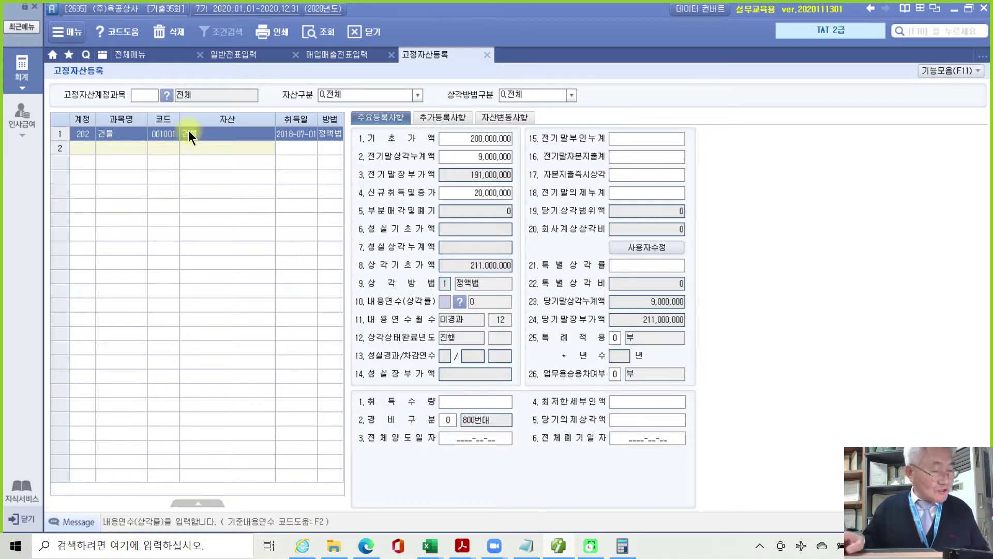
pyautogui.write('40')
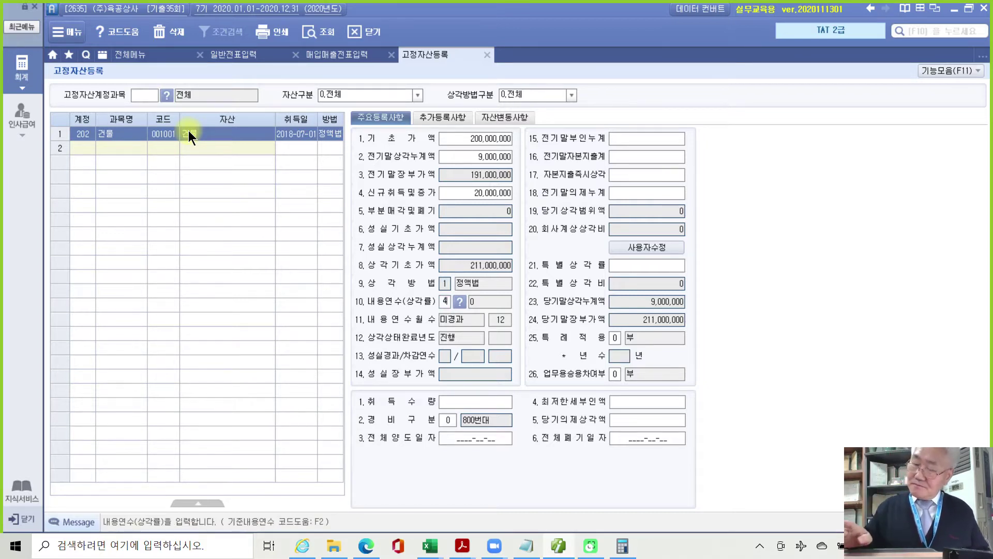
pyautogui.press('Return')
pyautogui.press('Return')
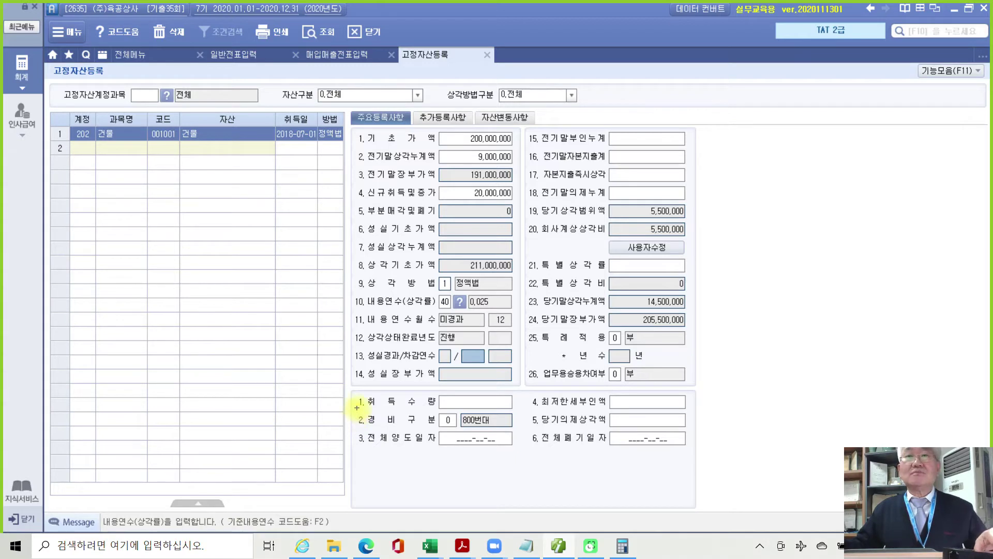
pyautogui.moveTo(355, 407); pyautogui.dragTo(533, 434)
pyautogui.moveTo(498, 405)
pyautogui.mouseDown()
pyautogui.moveTo(430, 420)
pyautogui.moveTo(476, 441)
pyautogui.mouseUp()
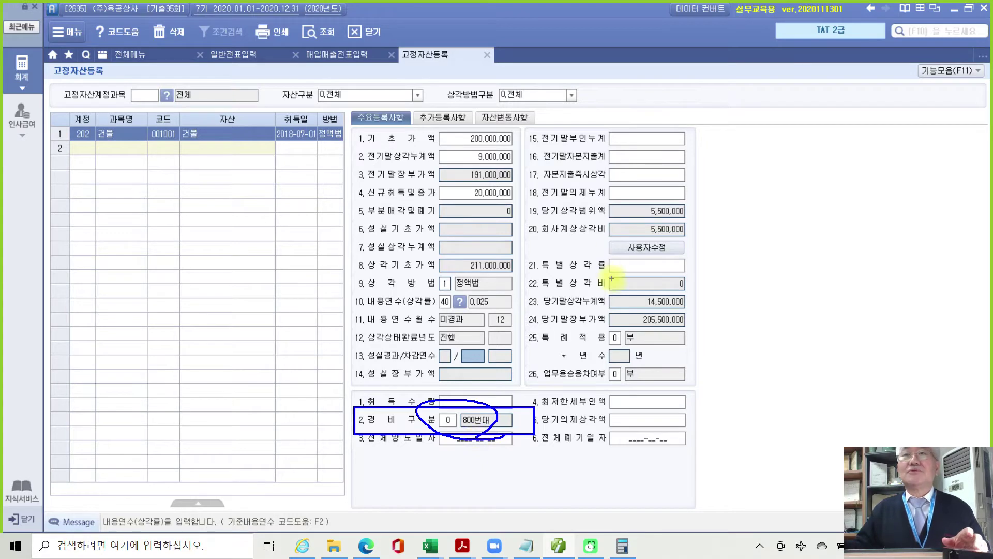
pyautogui.moveTo(604, 215)
pyautogui.mouseDown()
pyautogui.moveTo(589, 232)
pyautogui.moveTo(672, 234)
pyautogui.moveTo(706, 214)
pyautogui.moveTo(610, 217)
pyautogui.mouseUp()
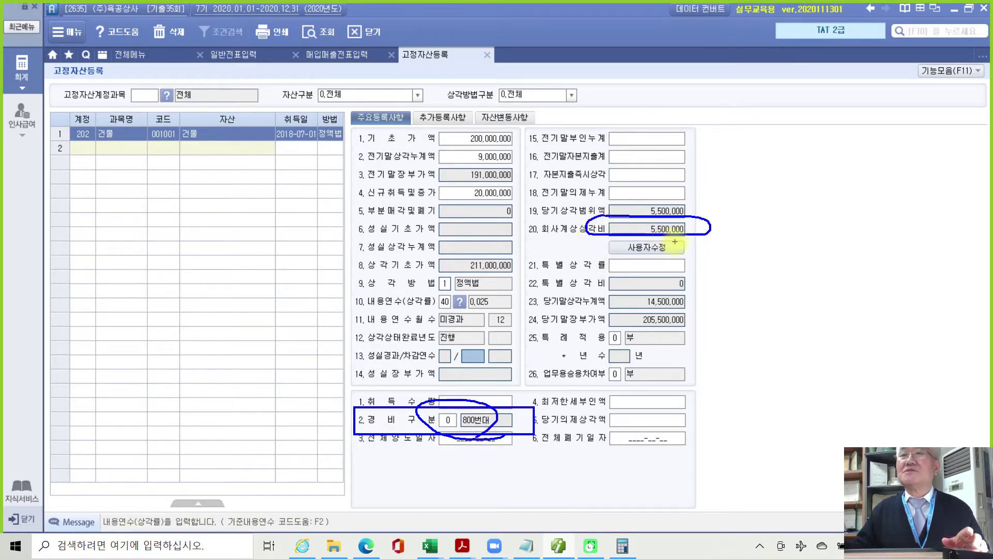
pyautogui.press('Escape')
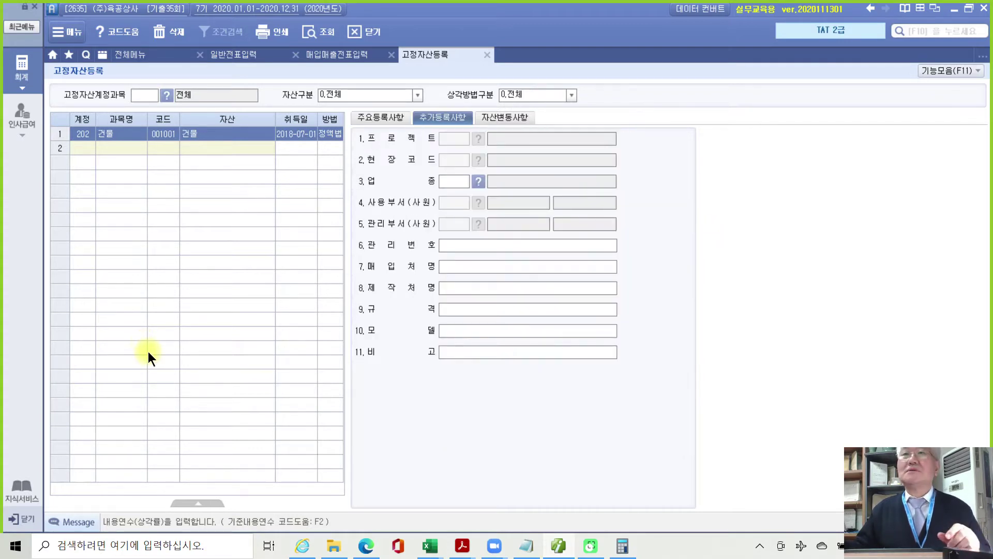
pyautogui.click(379, 120)
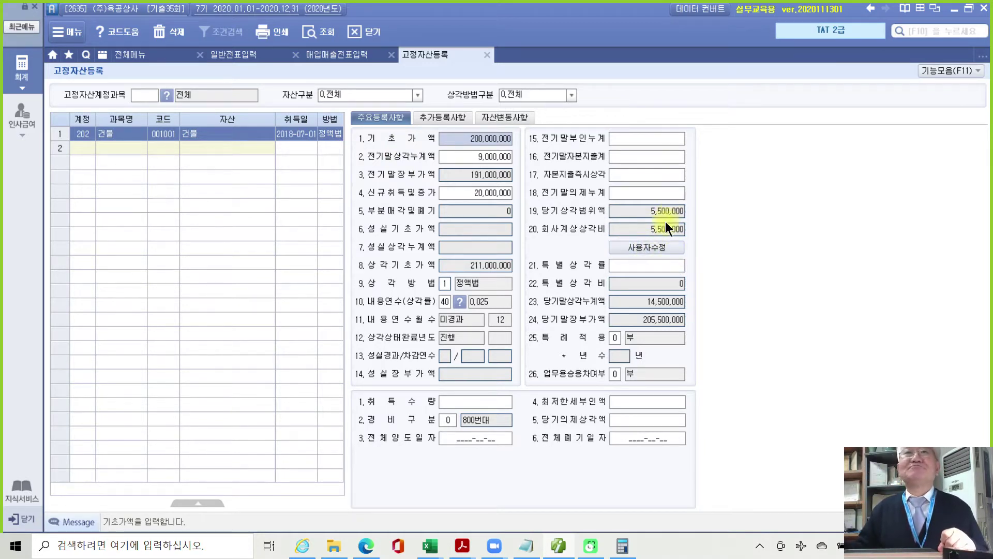
# Close the fixed asset, purchase voucher and general voucher screens.
pyautogui.click(487, 54)
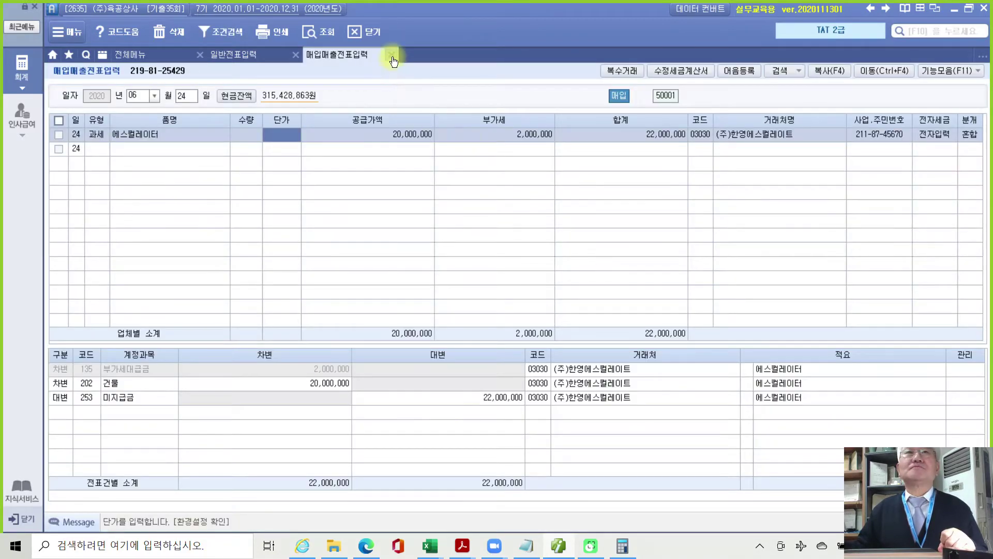
pyautogui.click(391, 55)
pyautogui.click(295, 55)
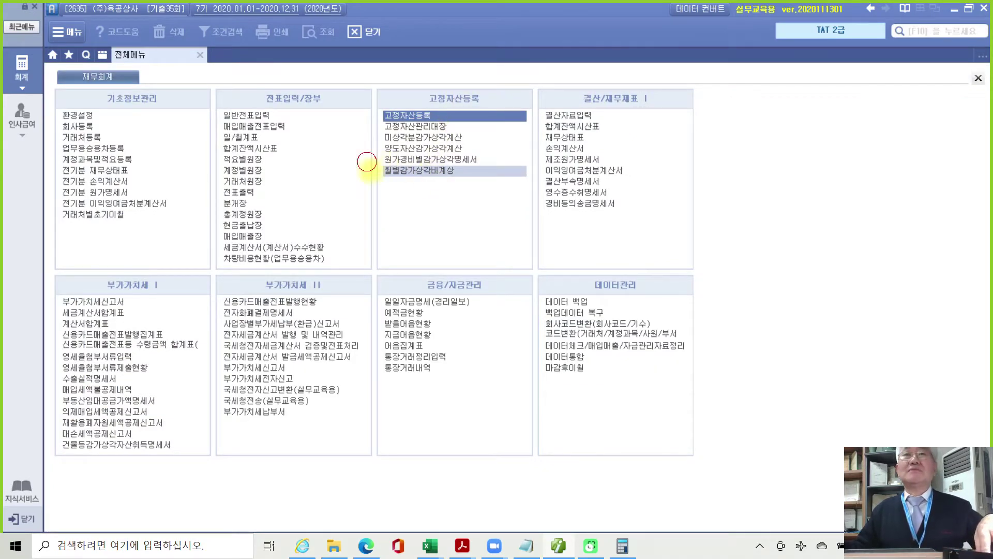
pyautogui.moveTo(367, 161)
pyautogui.mouseDown()
pyautogui.moveTo(479, 184)
pyautogui.moveTo(474, 167)
pyautogui.mouseUp()
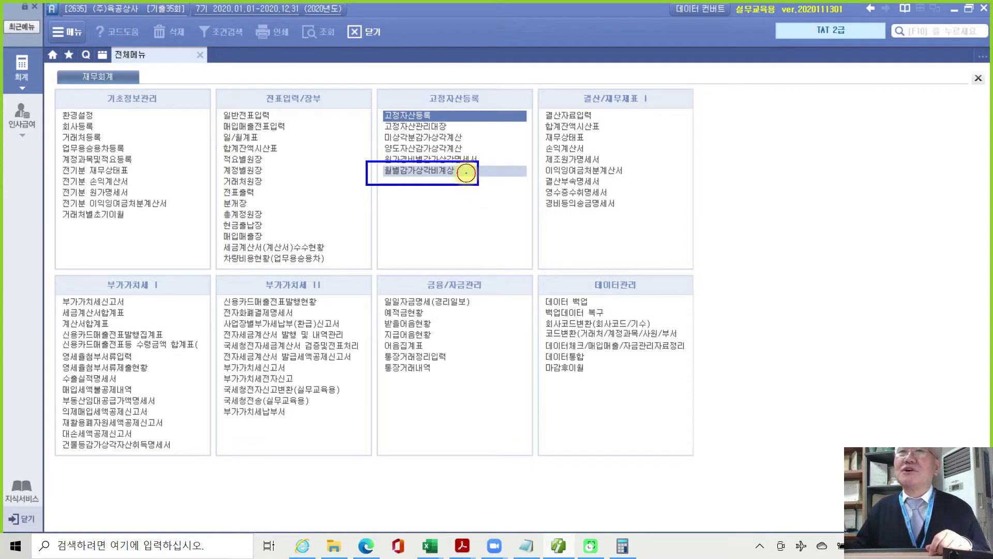
pyautogui.press('Escape')
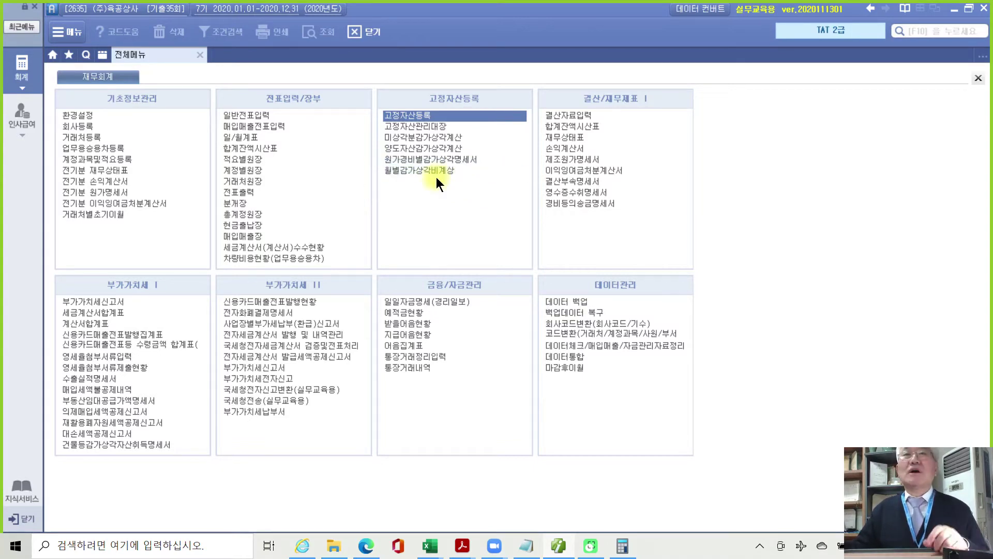
# Run 월별감가상각비계상 through month 12, check the 5,500,000 figure, and save on closing.
pyautogui.click(433, 171)
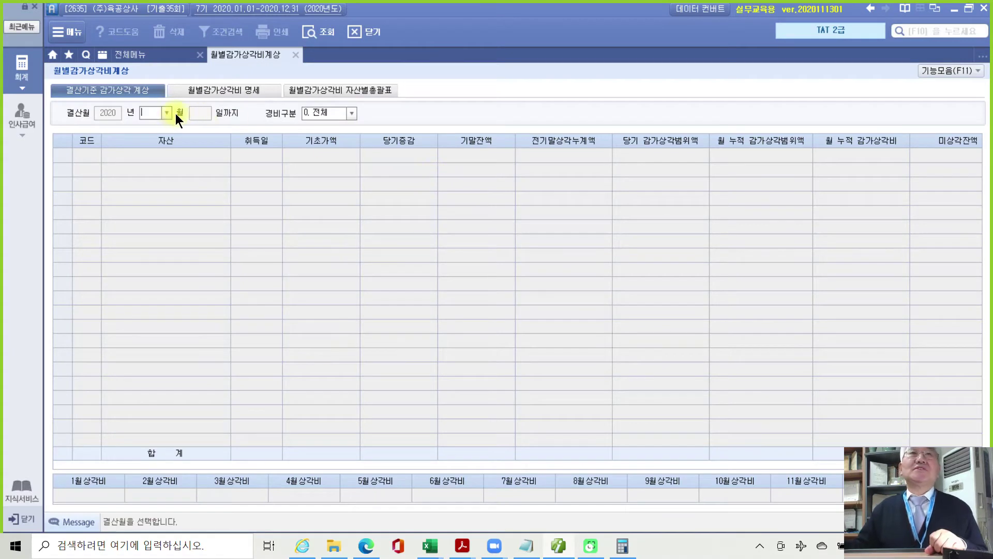
pyautogui.write('12')
pyautogui.press('Return')
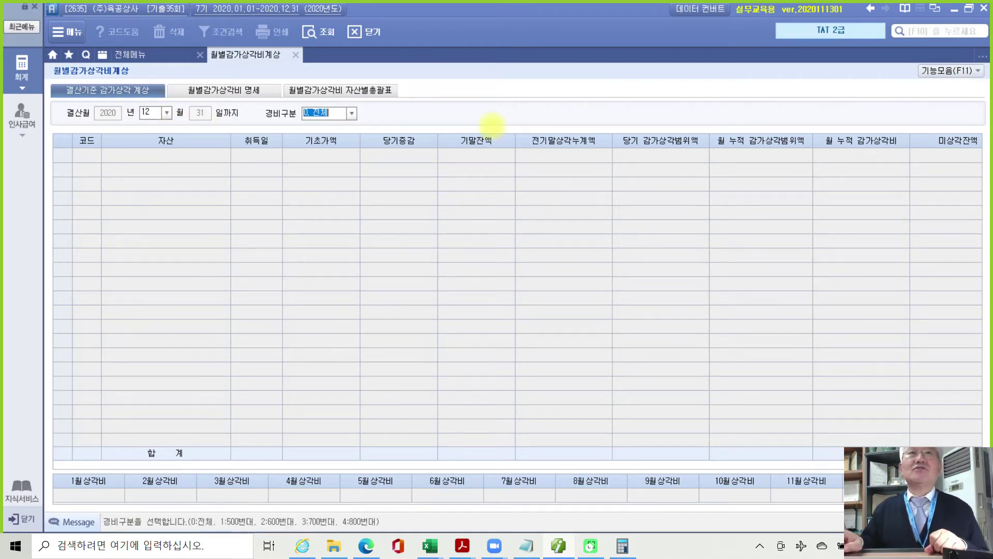
pyautogui.press('Return')
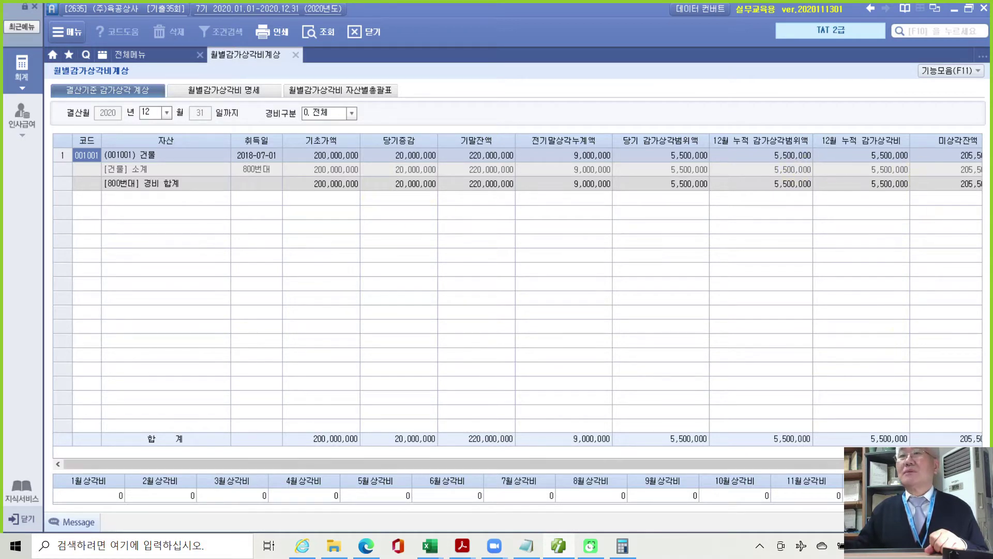
pyautogui.click(908, 464)
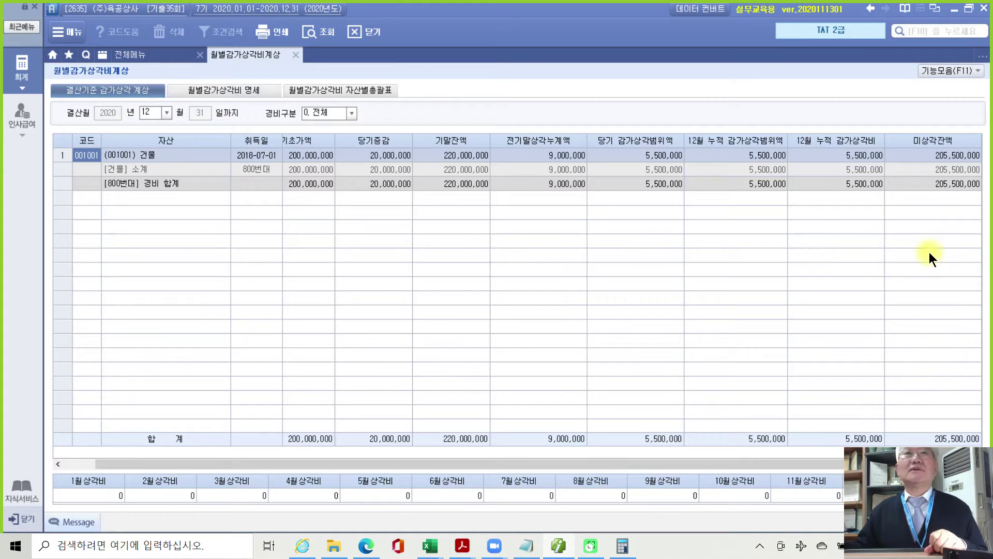
pyautogui.click(943, 170)
pyautogui.click(881, 183)
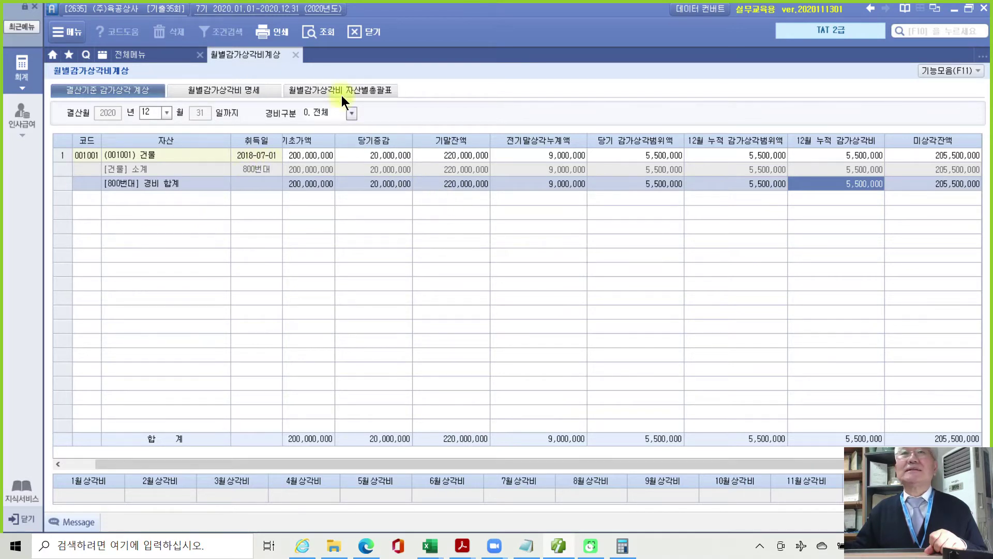
pyautogui.click(296, 54)
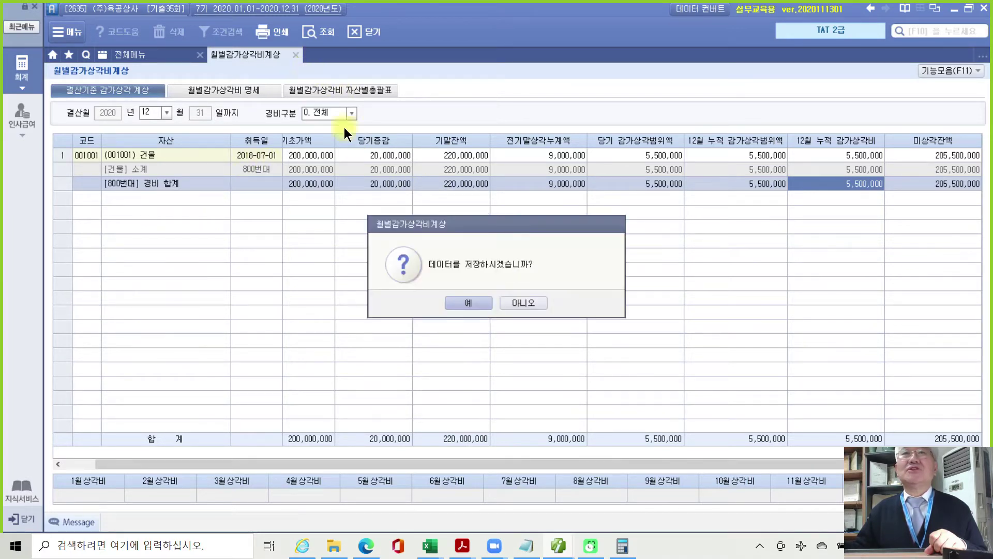
pyautogui.click(460, 300)
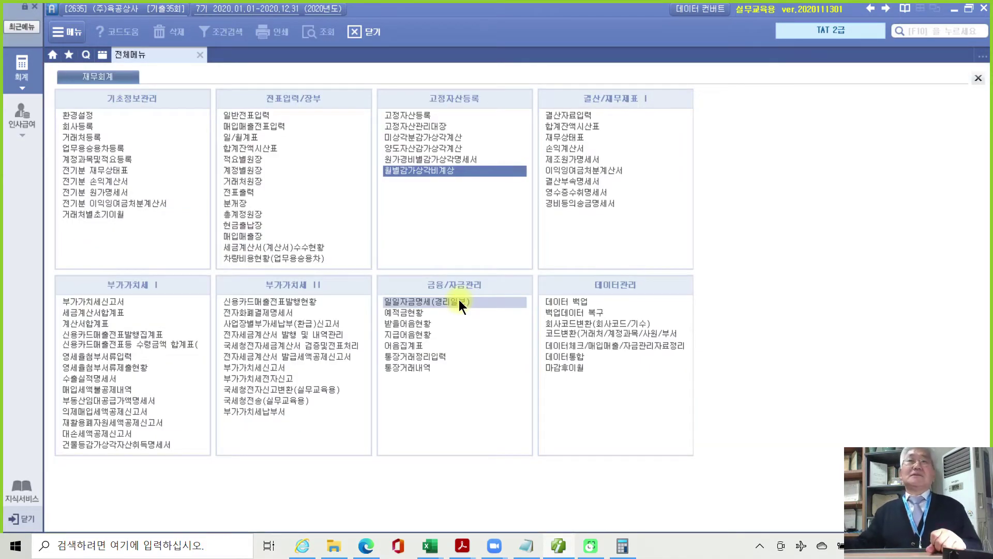
# Load 결산자료입력 for months 1 to 12 and open 감가상각반영 under 기능모음(F11).
pyautogui.click(587, 114)
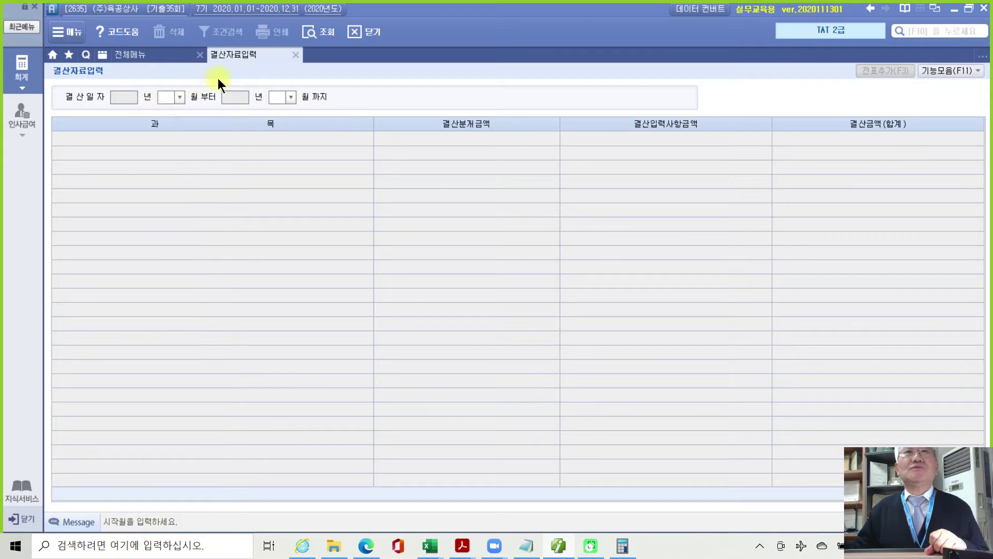
pyautogui.write('1')
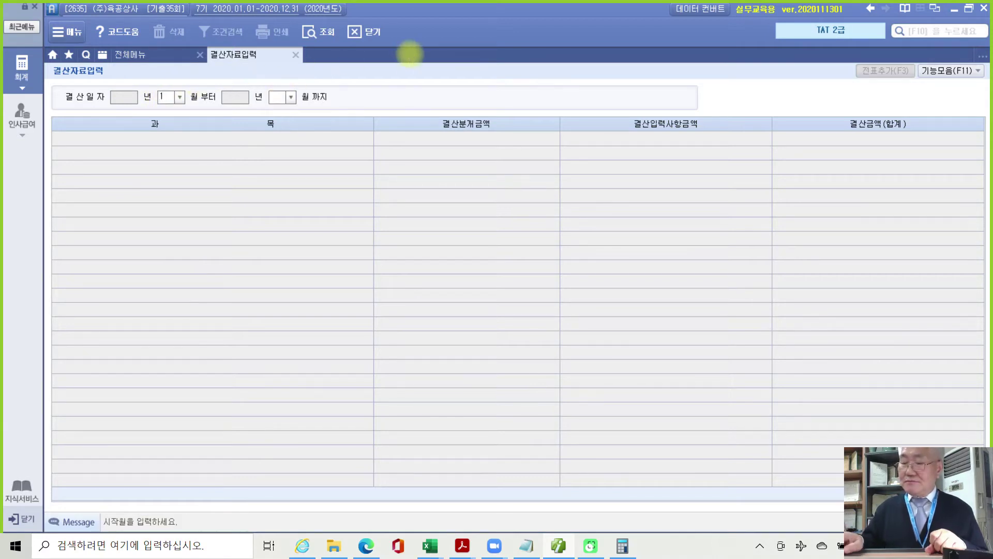
pyautogui.press('Return')
pyautogui.write('12')
pyautogui.press('Return')
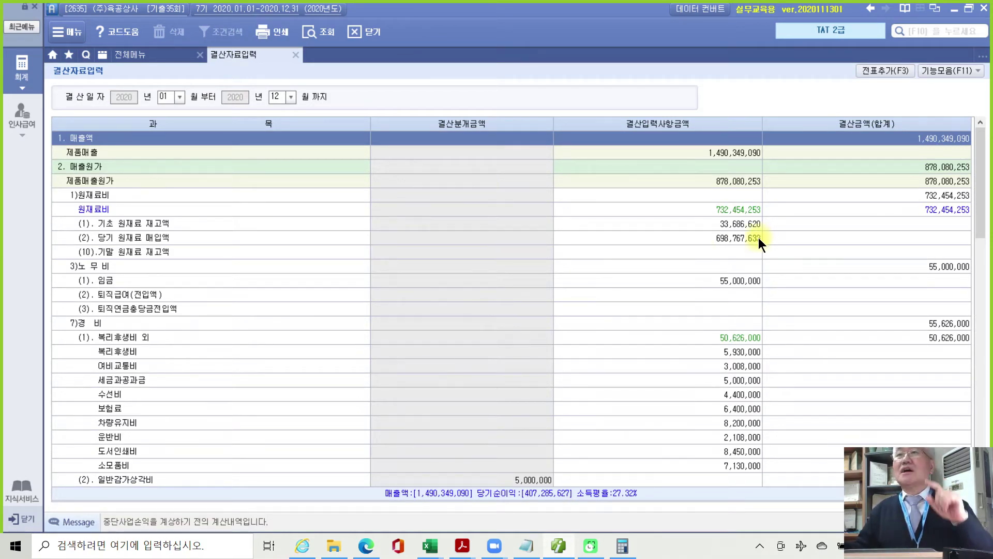
pyautogui.click(959, 72)
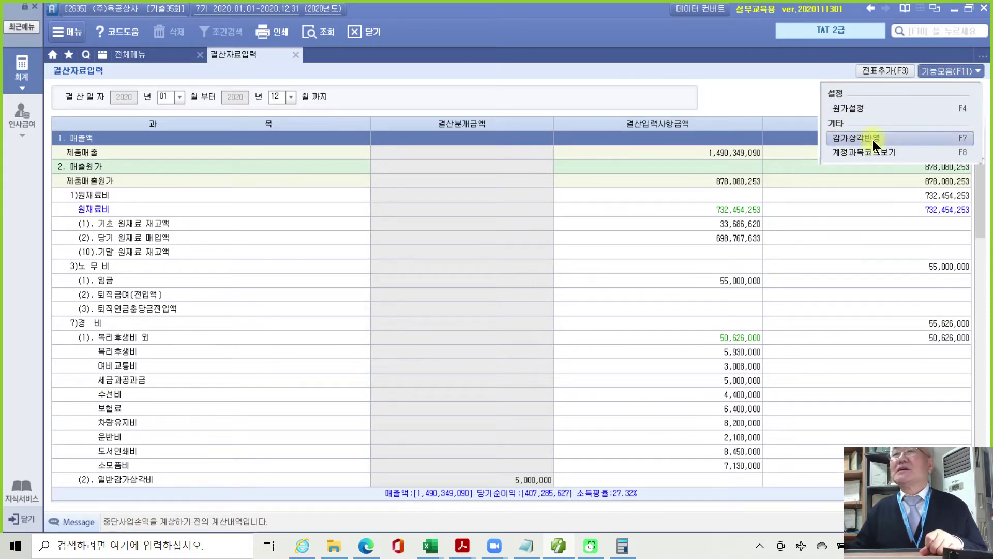
pyautogui.click(843, 138)
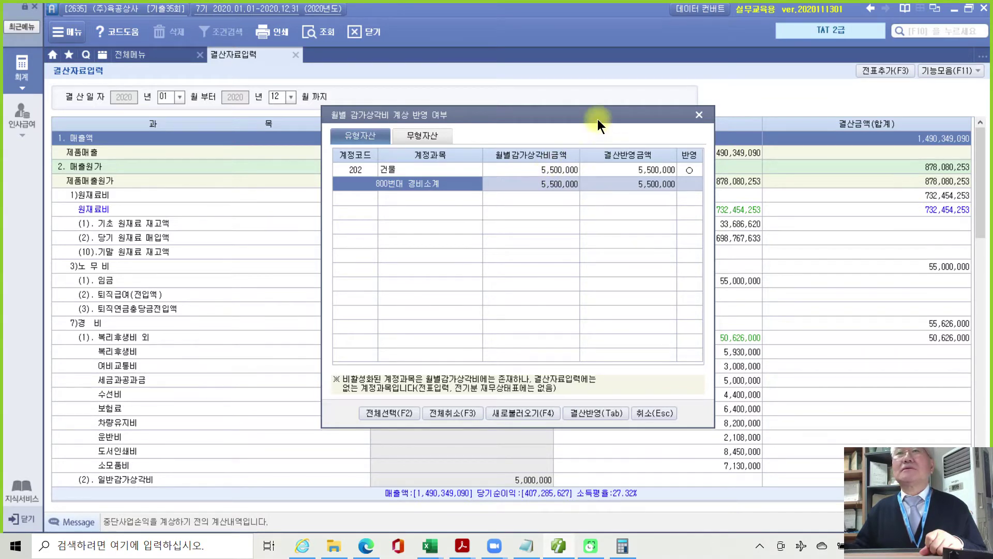
# Apply the 202 건물 depreciation of 5,500,000 with 결산반영 and confirm the notice.
pyautogui.moveTo(598, 119); pyautogui.dragTo(595, 168)
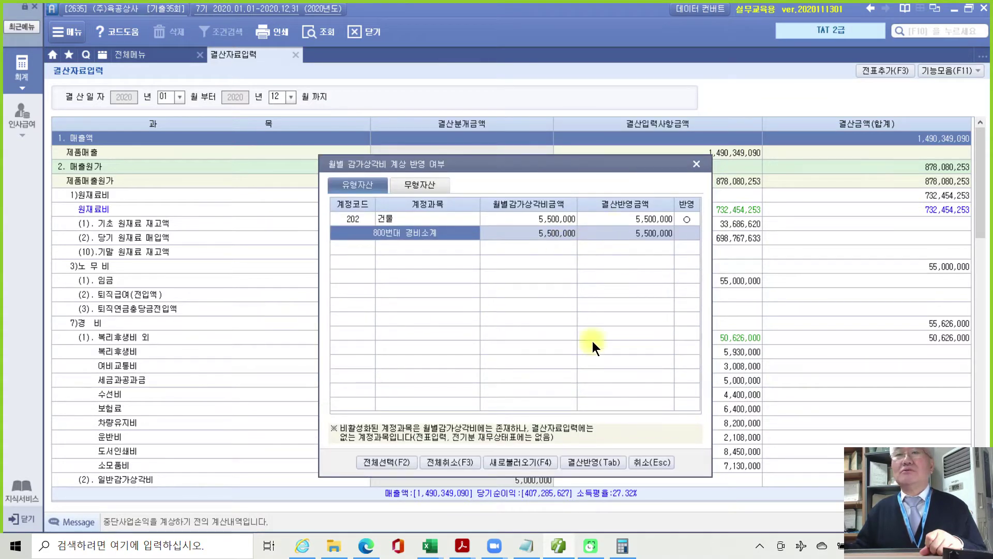
pyautogui.click(586, 463)
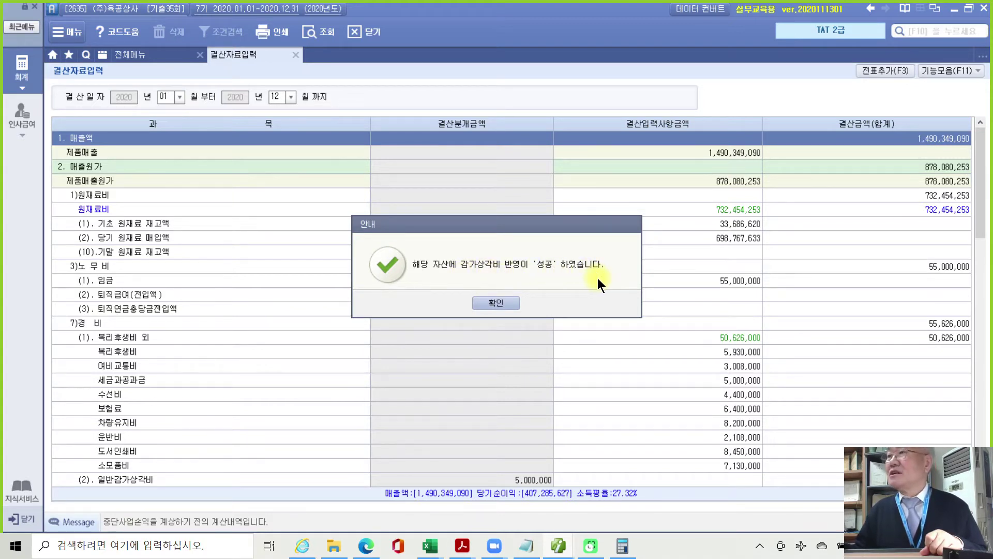
pyautogui.click(495, 302)
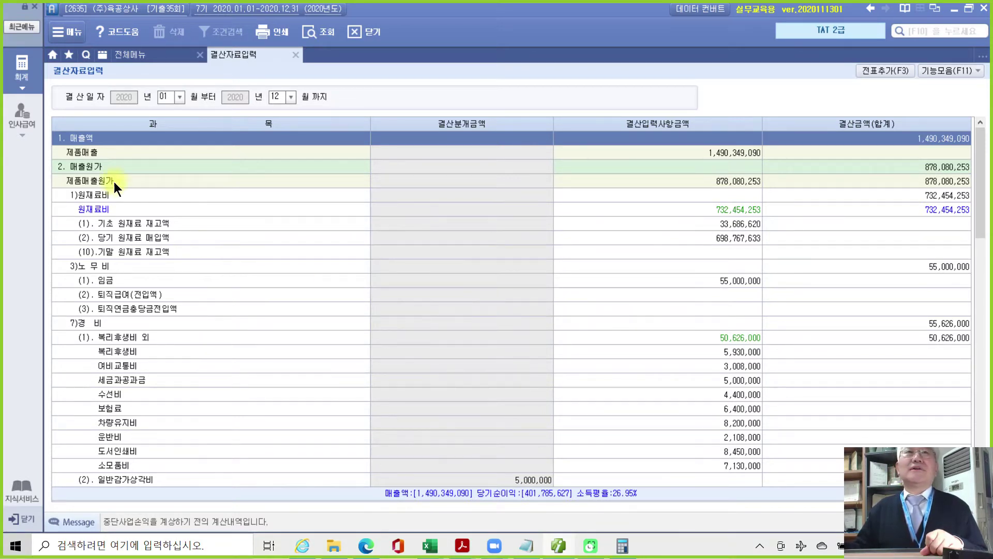
# Close 결산자료입력 and review voucher 00001 among the 12/31 general journal entries.
pyautogui.click(296, 55)
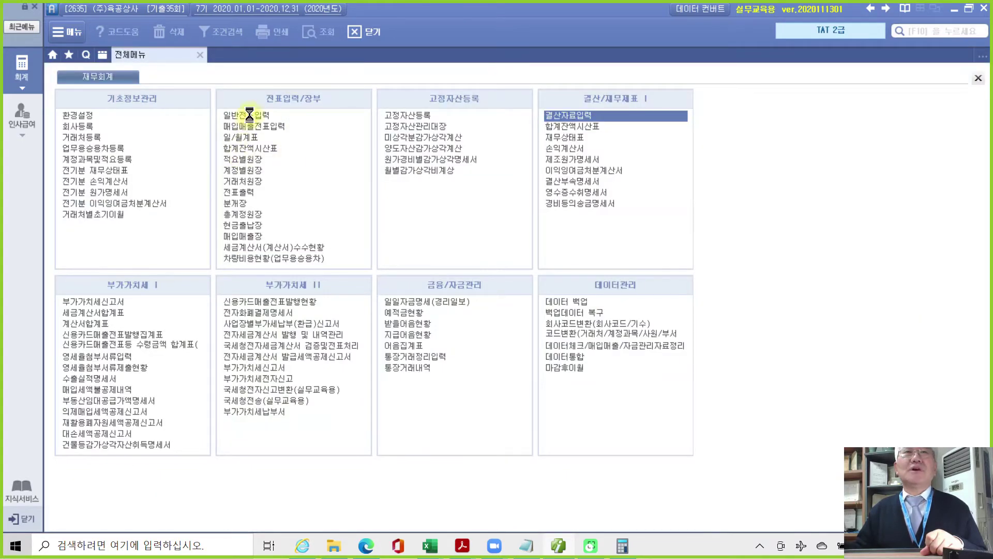
pyautogui.click(249, 114)
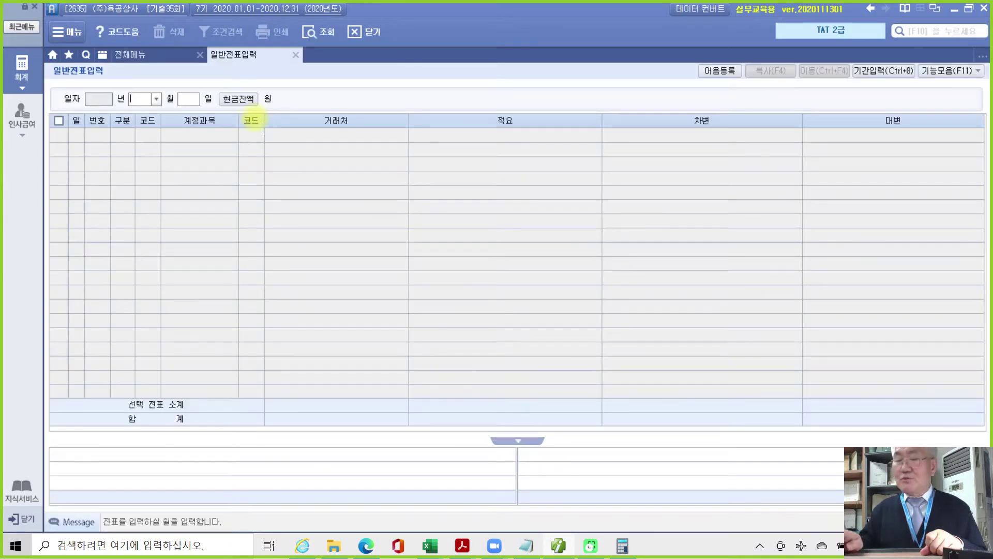
pyautogui.write('12')
pyautogui.press('Return')
pyautogui.write('31')
pyautogui.press('Return')
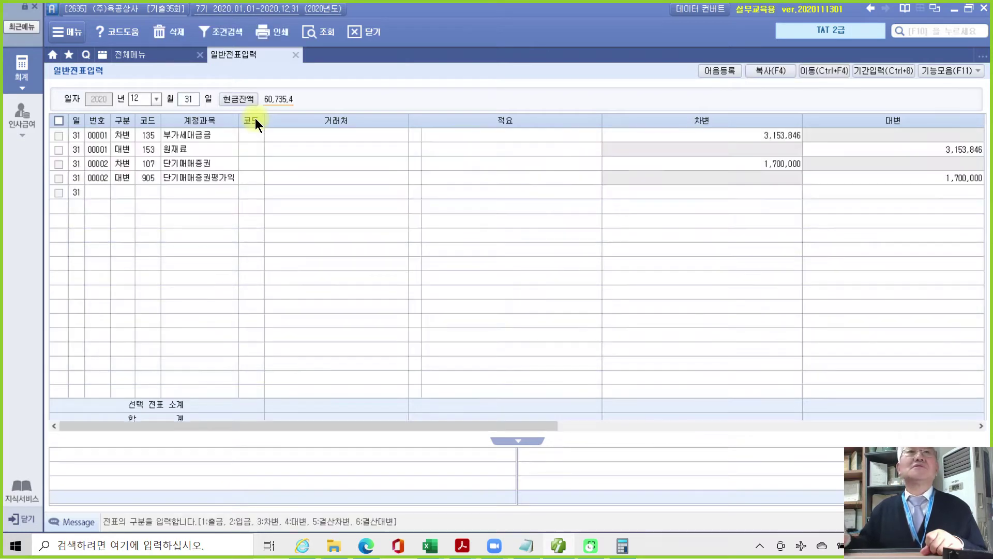
pyautogui.click(182, 138)
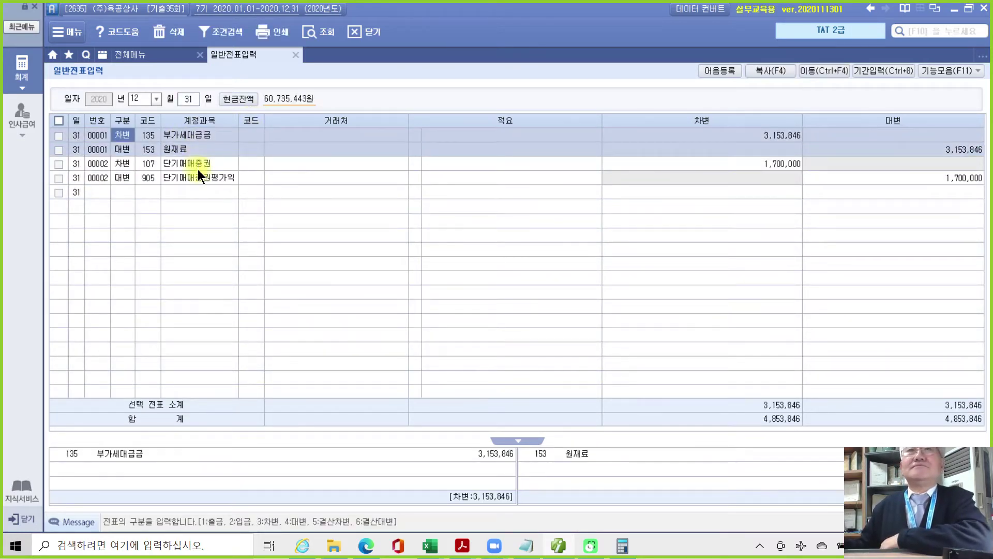
# Reopen 결산자료입력 for months 01–12, load prior data, and add the entries via 전표추가.
pyautogui.click(156, 57)
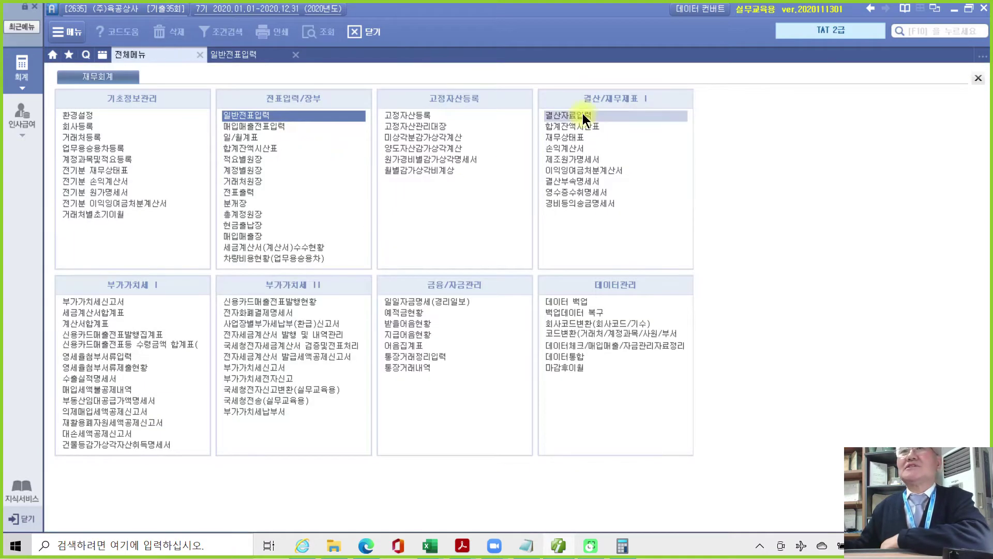
pyautogui.click(582, 115)
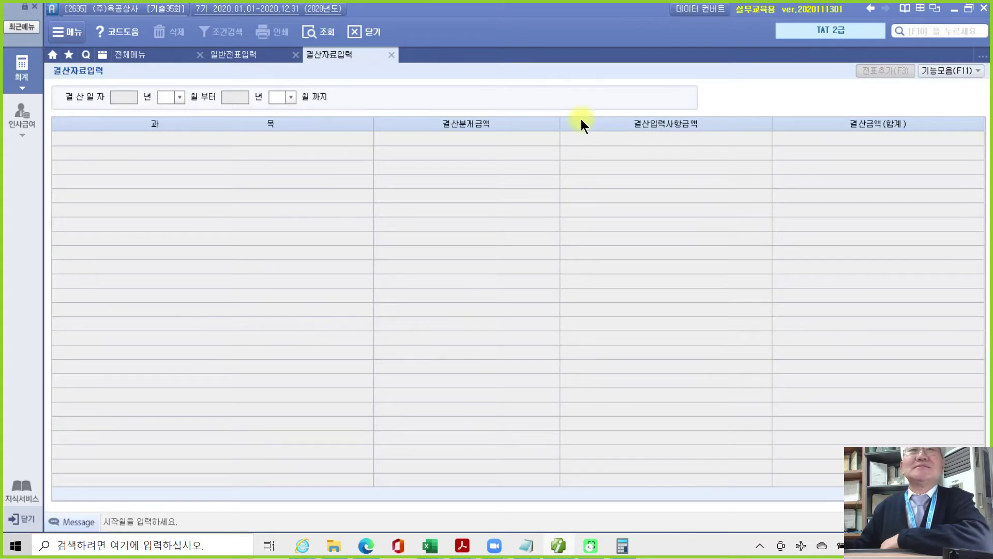
pyautogui.write('01')
pyautogui.press('Return')
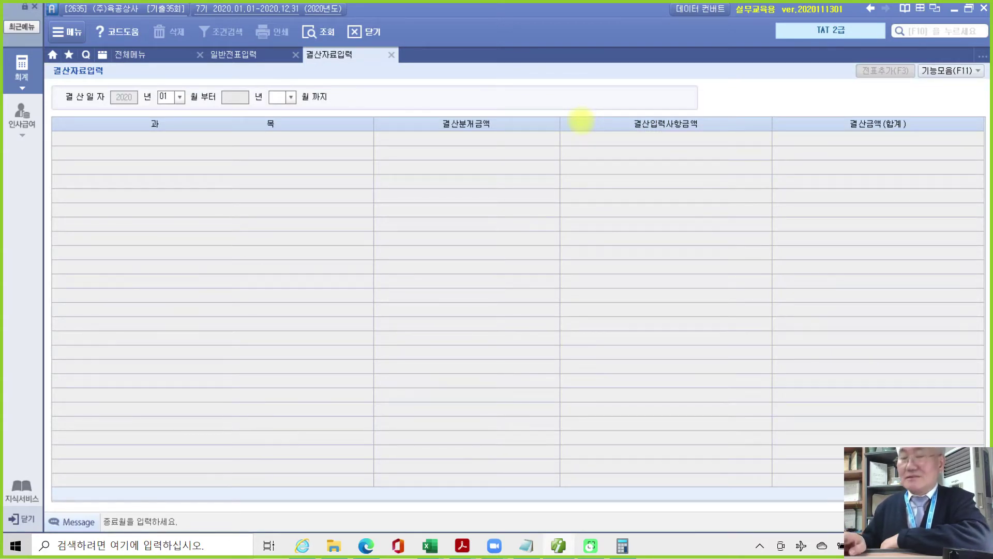
pyautogui.write('12')
pyautogui.press('Return')
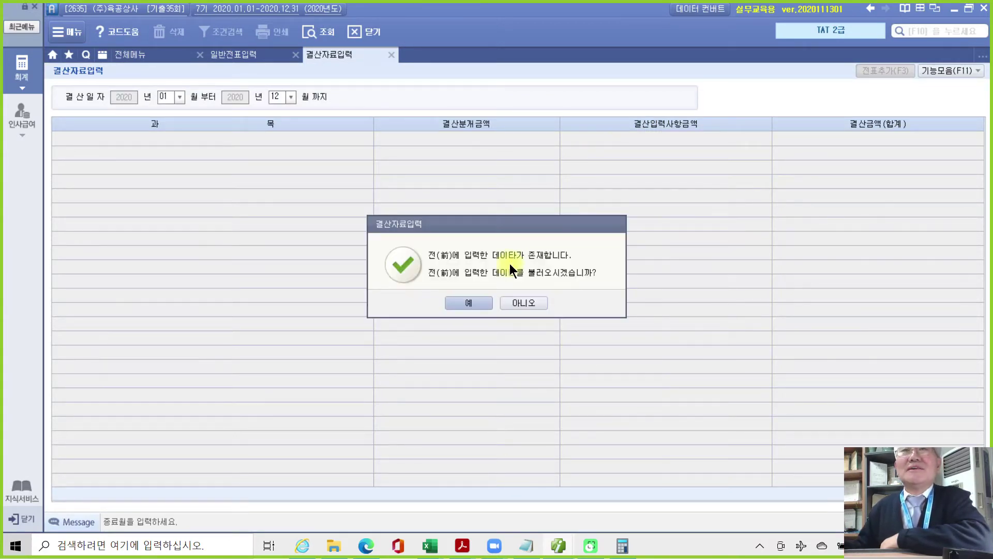
pyautogui.click(469, 302)
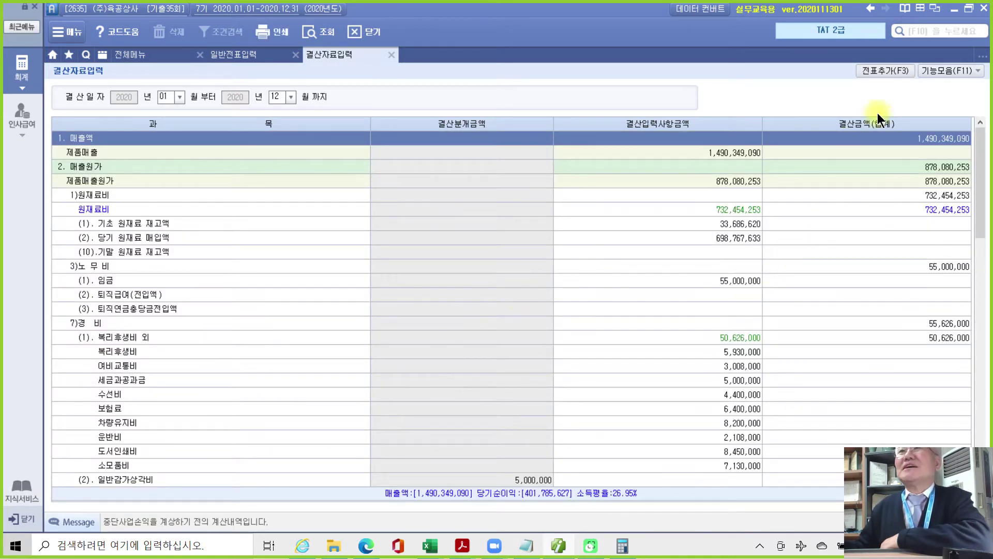
pyautogui.click(881, 73)
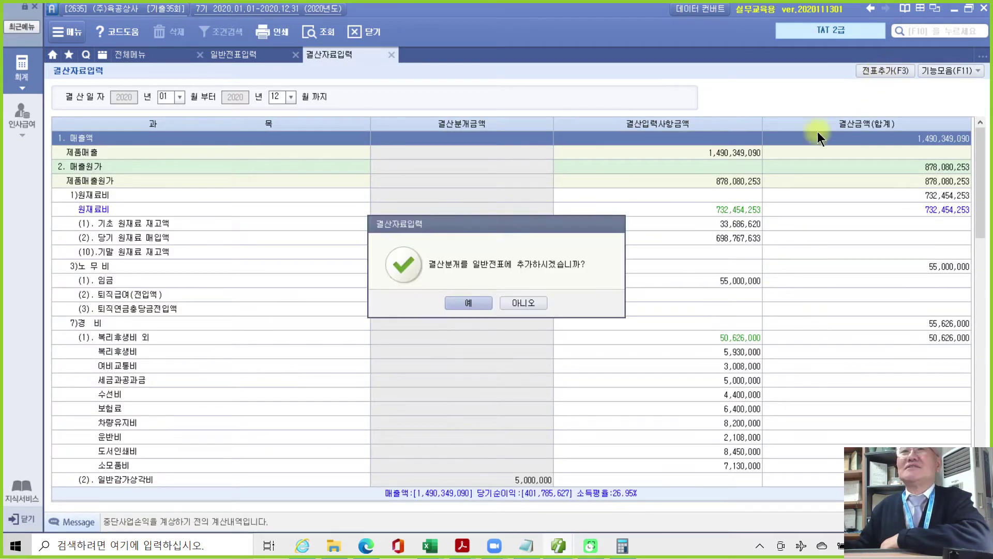
pyautogui.click(461, 299)
pyautogui.click(488, 300)
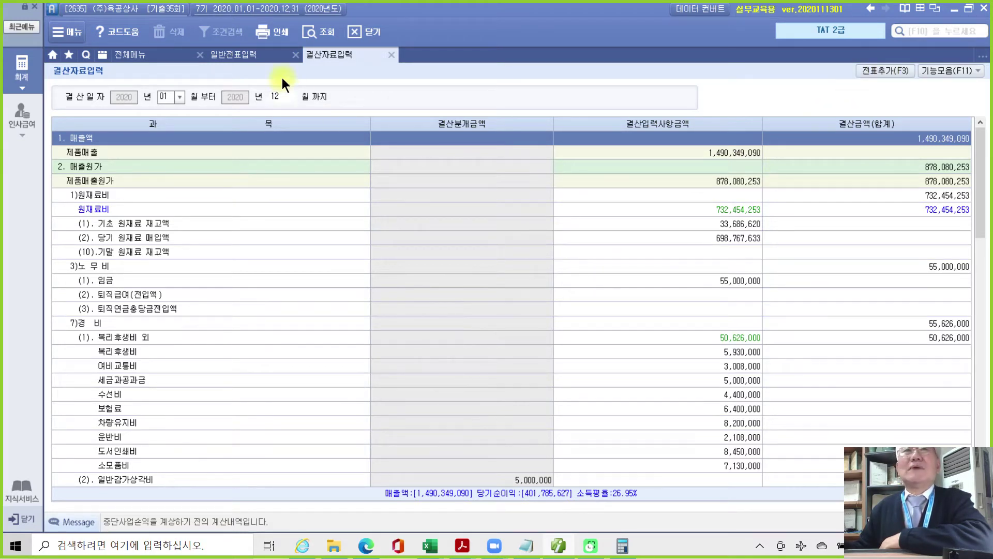
# Refresh the general journal and review closing vouchers 00003 and 00004.
pyautogui.click(258, 56)
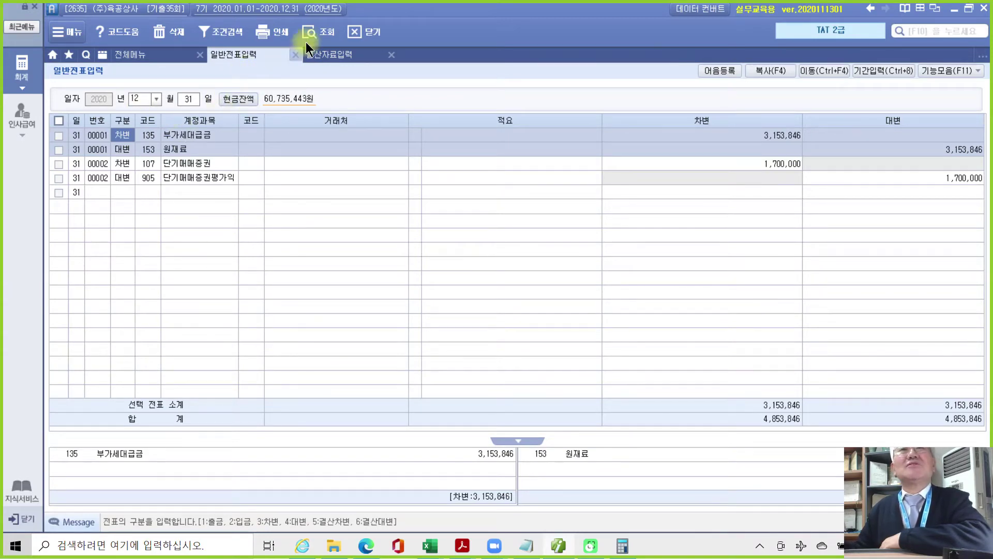
pyautogui.click(318, 34)
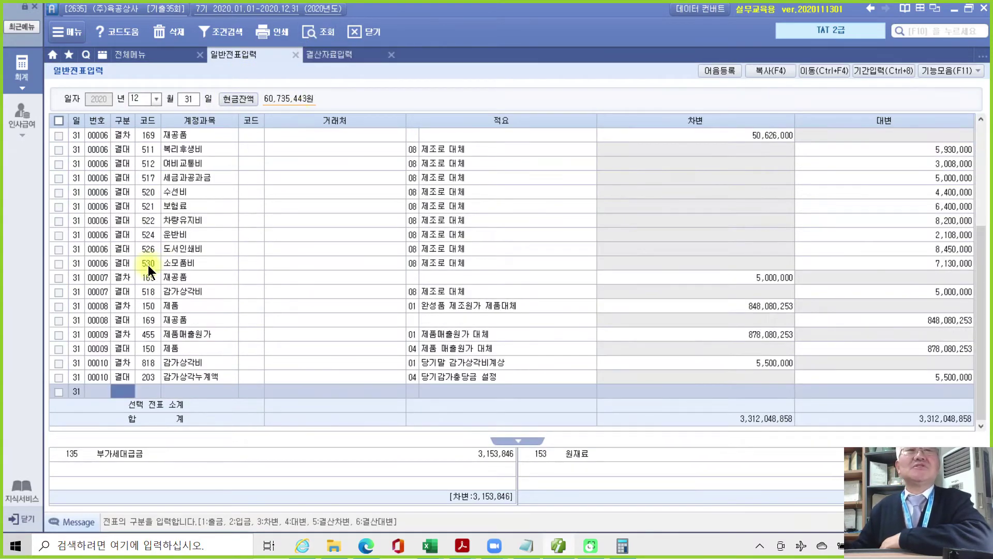
pyautogui.click(129, 206)
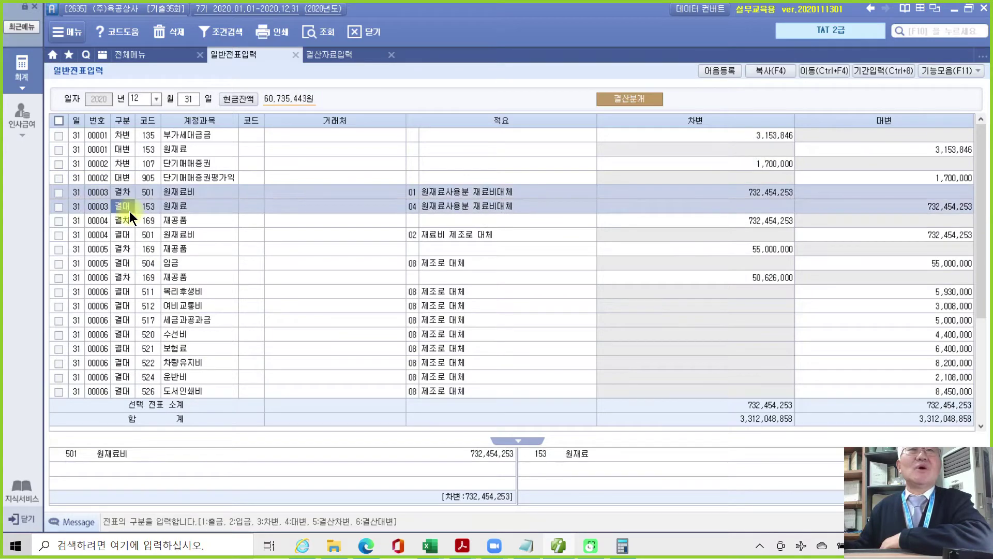
pyautogui.click(129, 226)
pyautogui.scroll(-4, 148, 268)
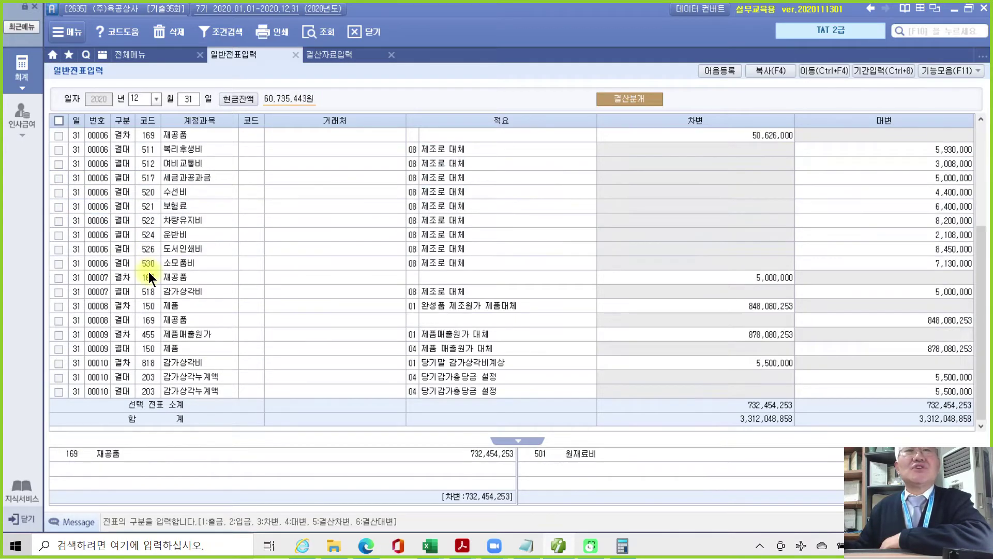
# Verify voucher 00010 debits 818 and credits 203 for 5,500,000, then return to the PDF.
pyautogui.click(132, 371)
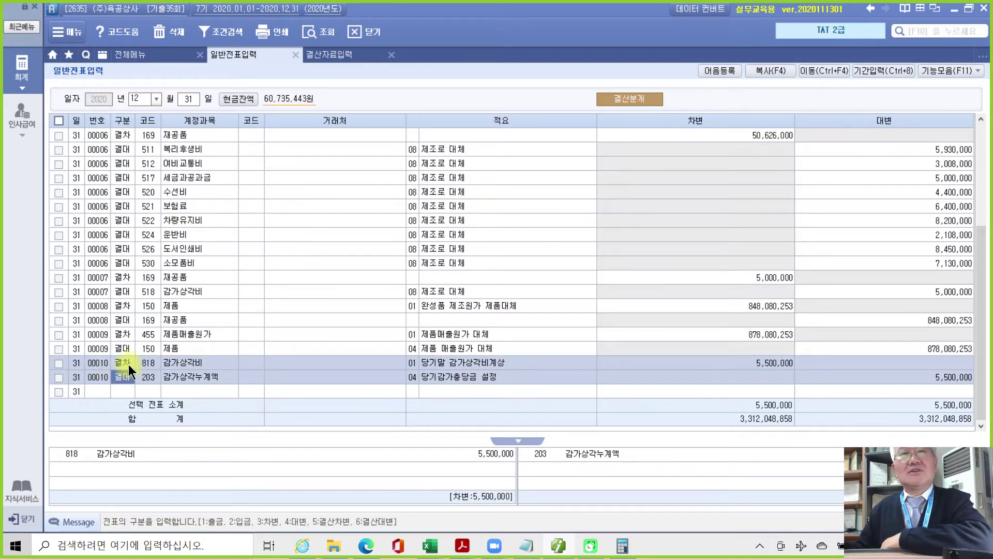
pyautogui.click(759, 364)
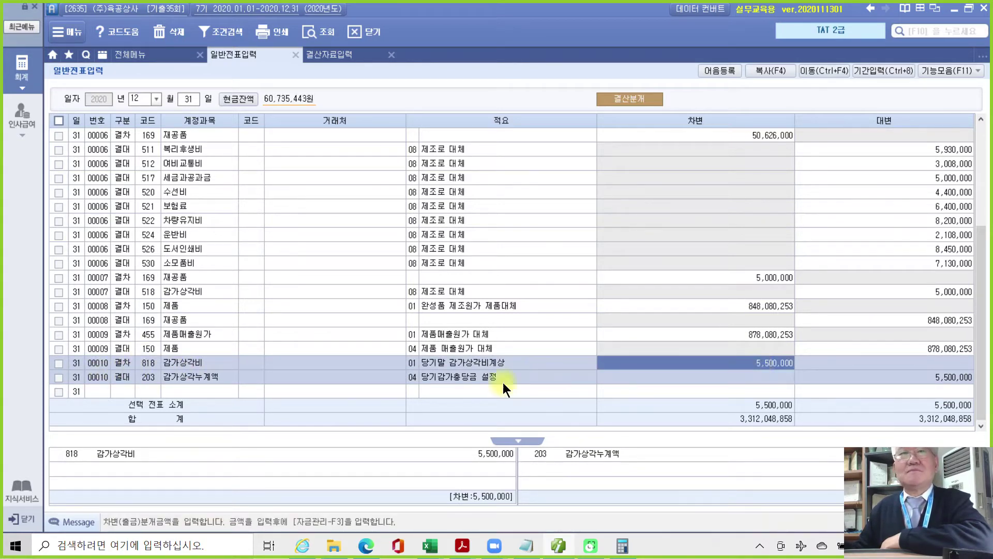
pyautogui.click(146, 364)
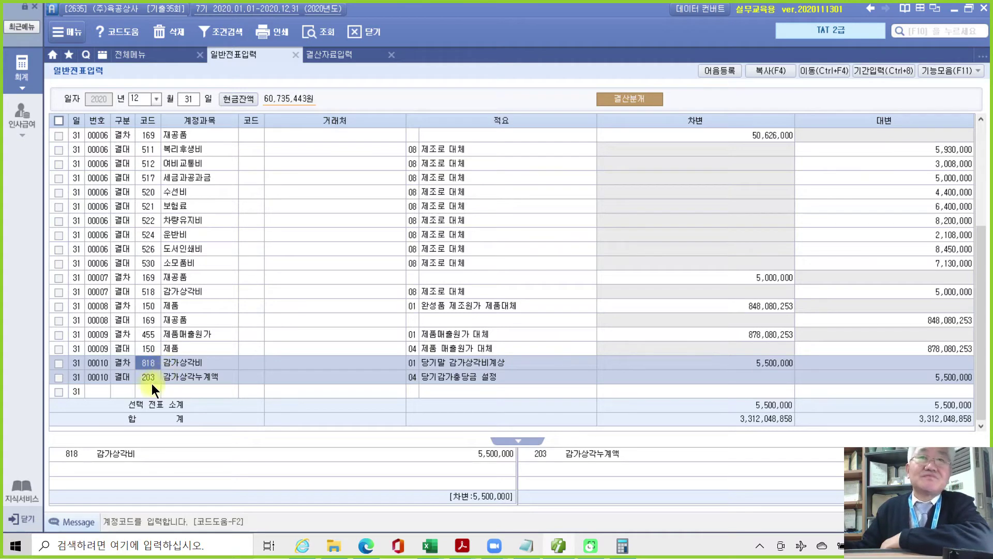
pyautogui.click(126, 379)
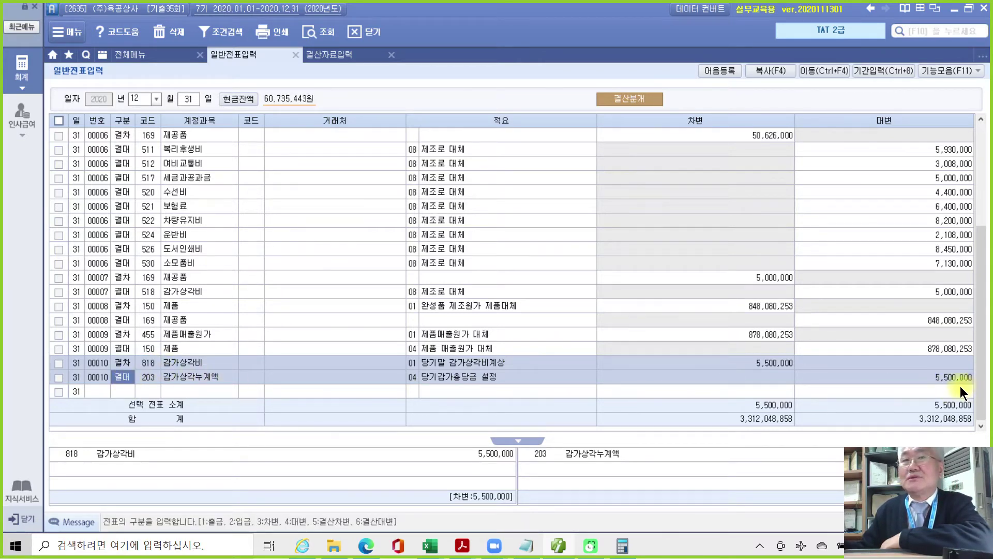
pyautogui.click(148, 377)
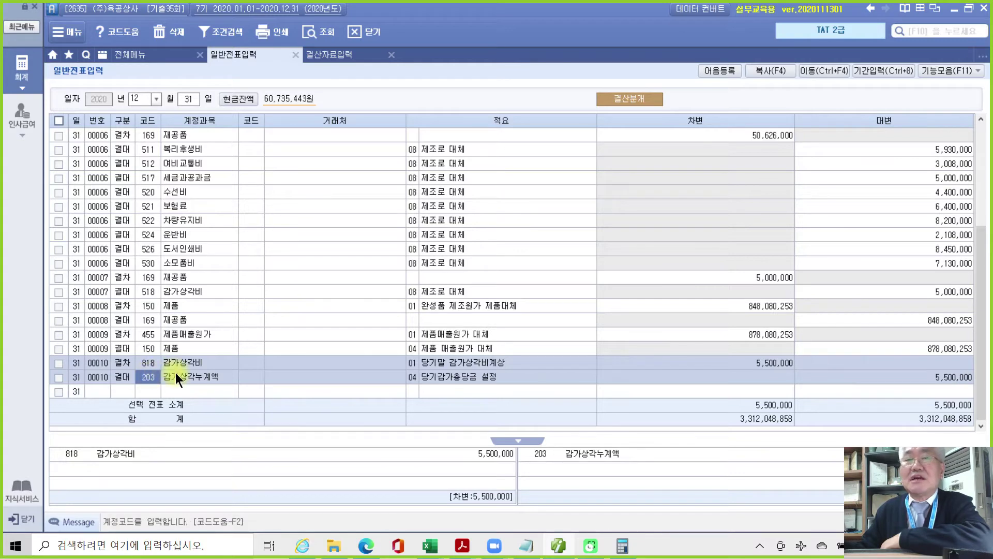
pyautogui.click(147, 362)
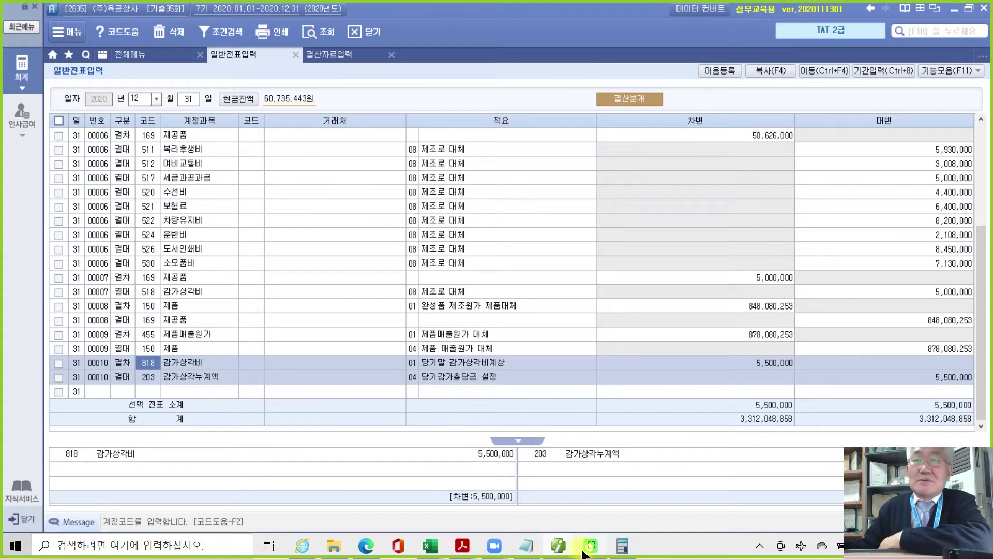
pyautogui.click(558, 546)
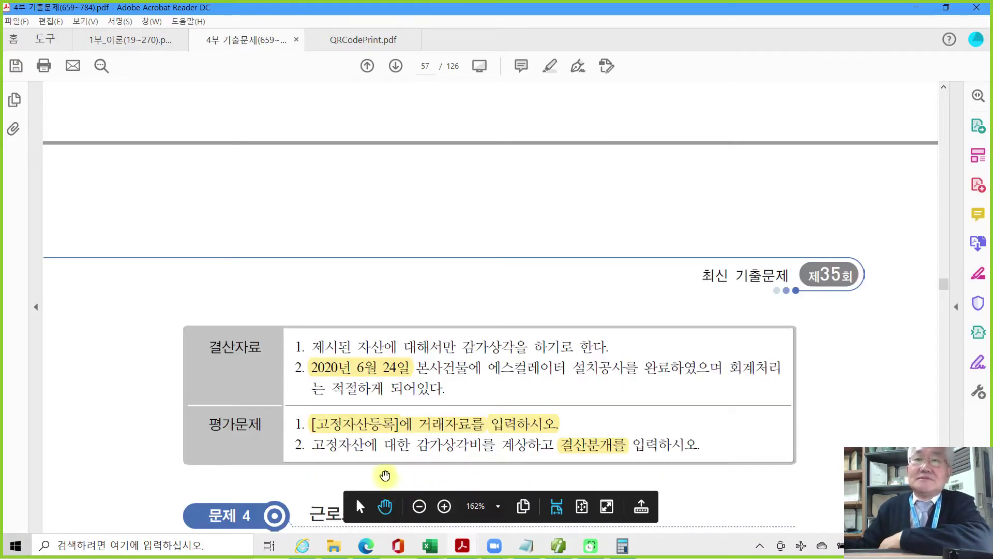
# Scroll the exam PDF past 문제 4 and the 장애인증명서 to page 58's 자료설명 box.
pyautogui.scroll(-2, 383, 471)
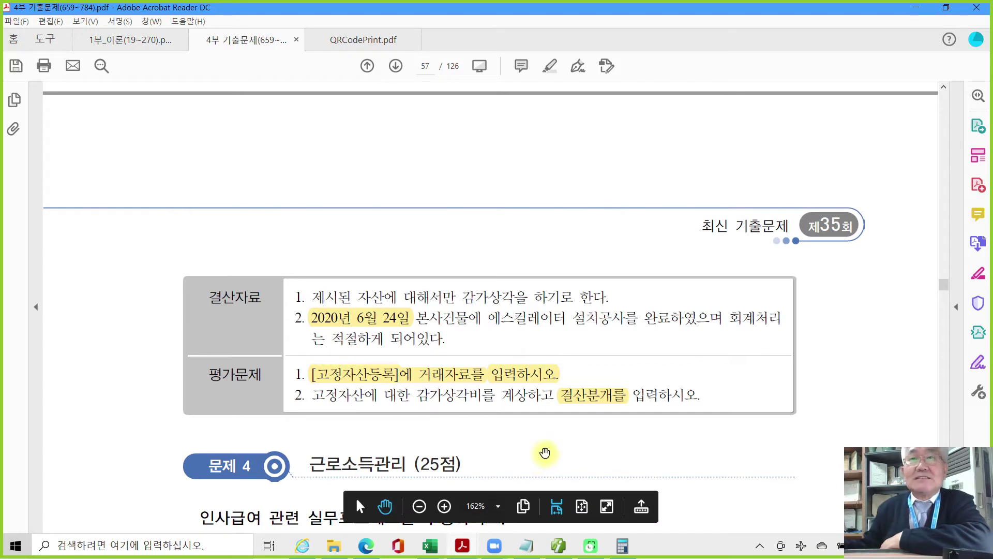
pyautogui.scroll(3, 540, 453)
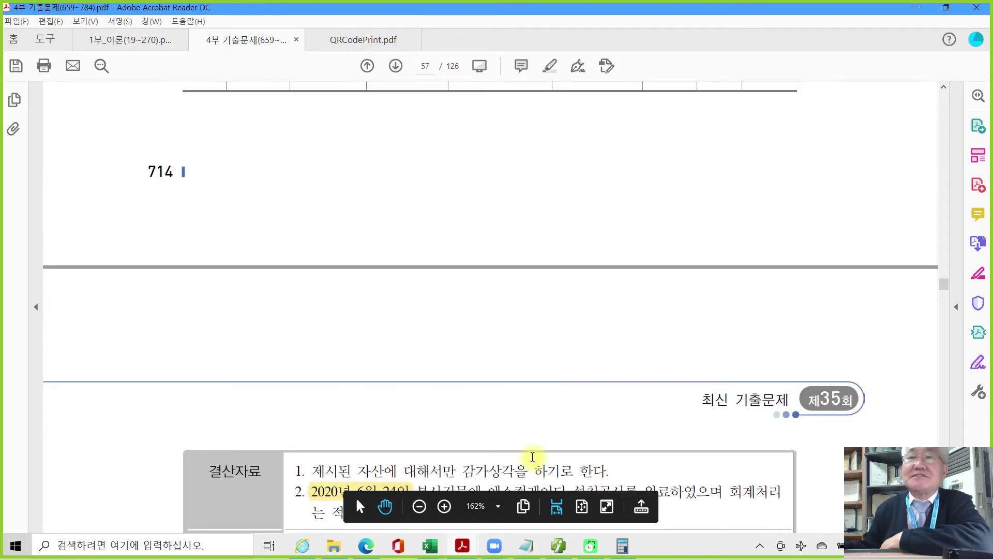
pyautogui.scroll(-6, 532, 457)
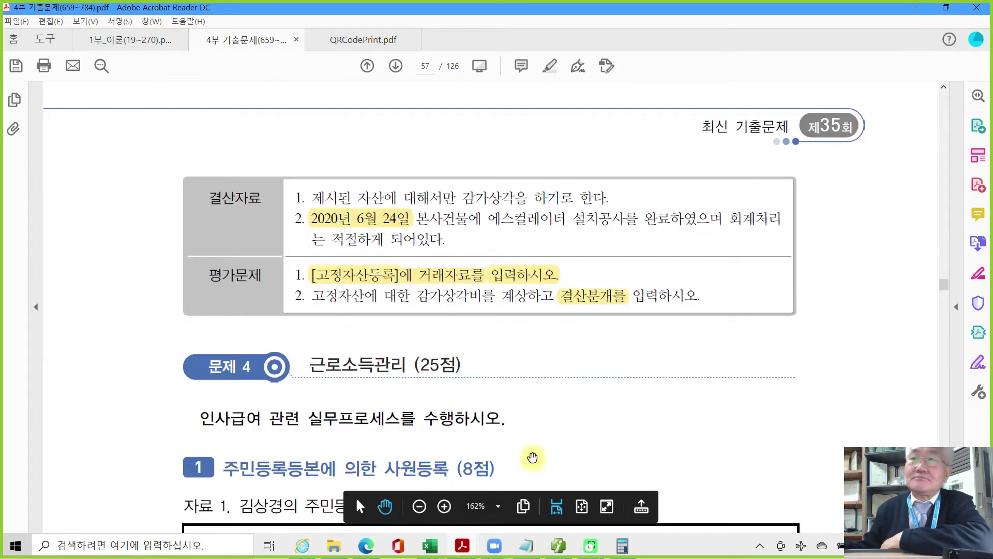
pyautogui.scroll(-1, 533, 457)
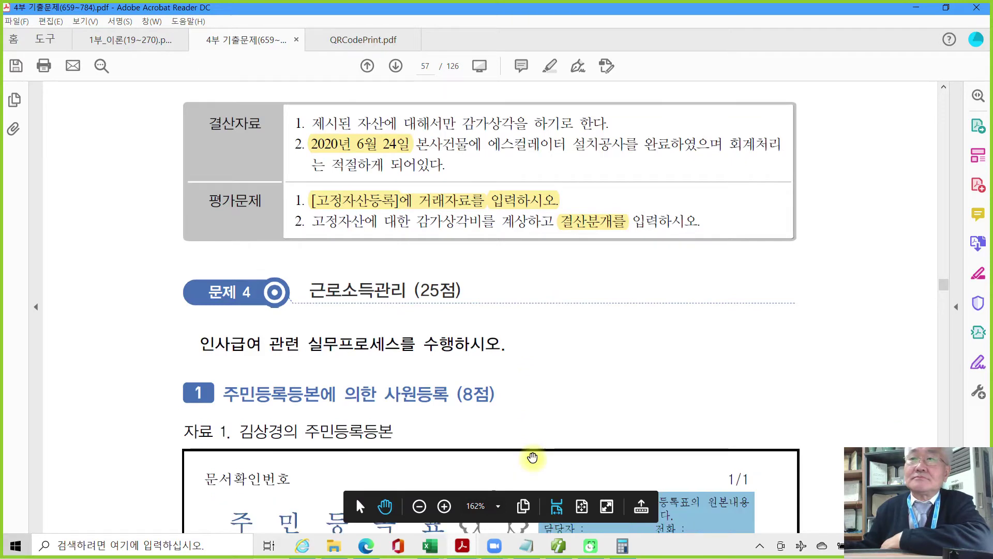
pyautogui.scroll(-3, 533, 458)
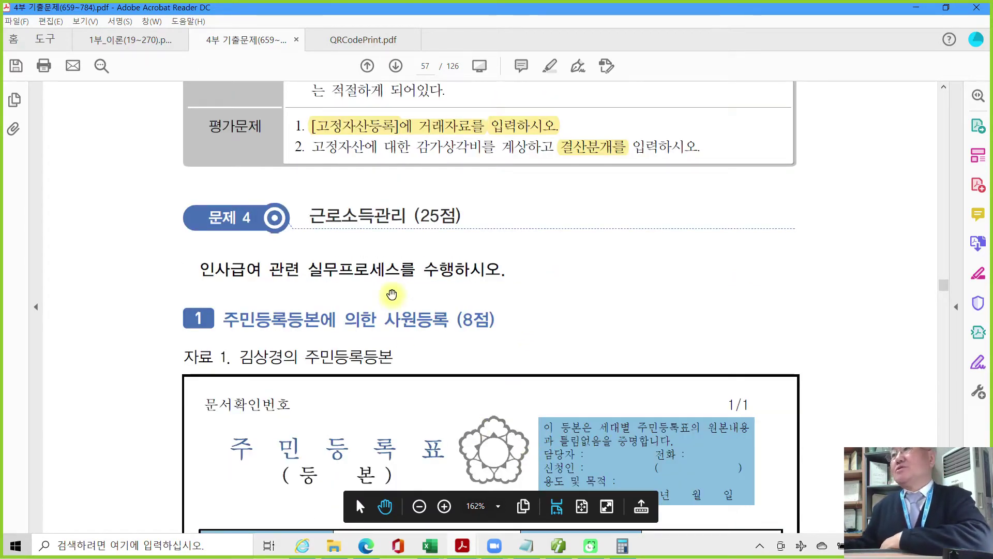
pyautogui.scroll(-5, 389, 295)
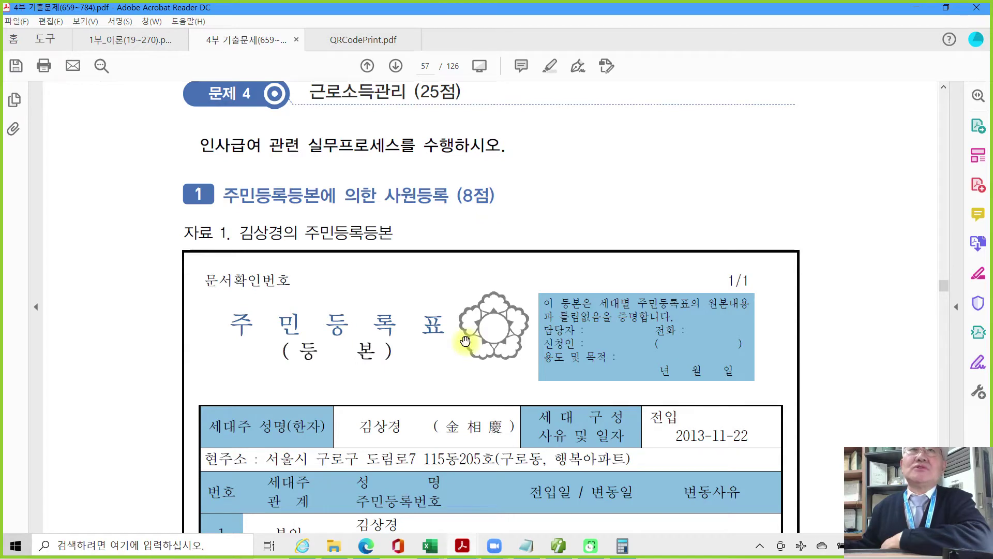
pyautogui.scroll(-3, 466, 341)
pyautogui.scroll(-4, 465, 340)
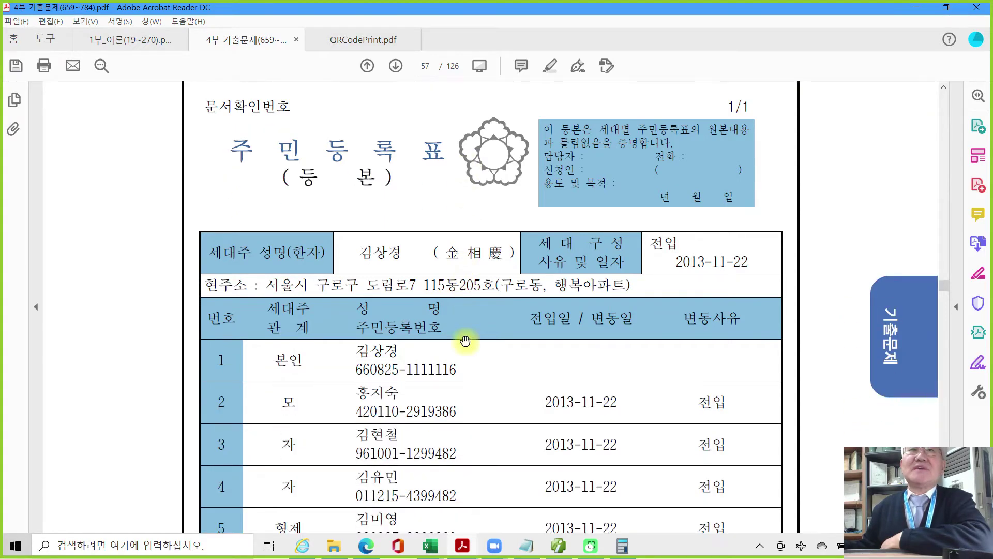
pyautogui.scroll(-4, 397, 368)
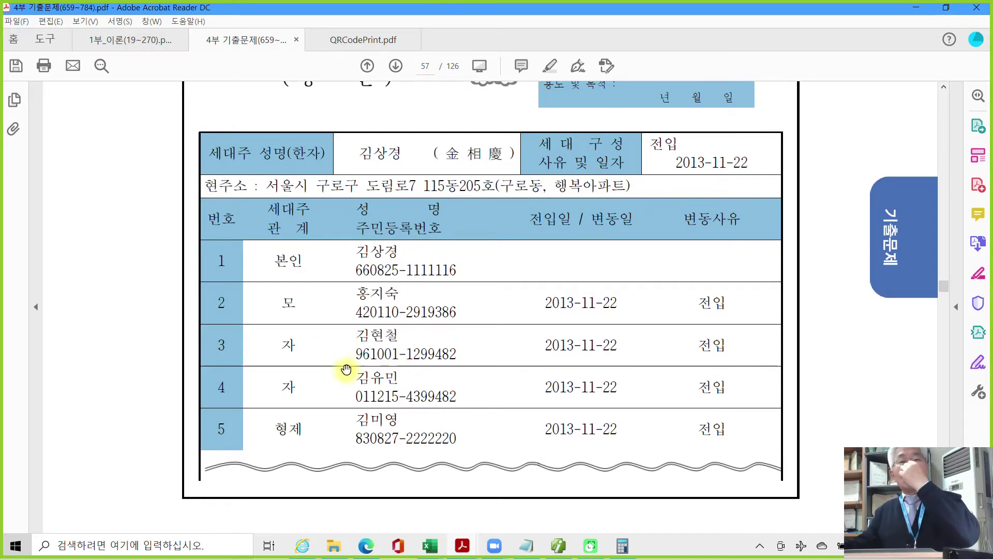
pyautogui.scroll(-20, 362, 385)
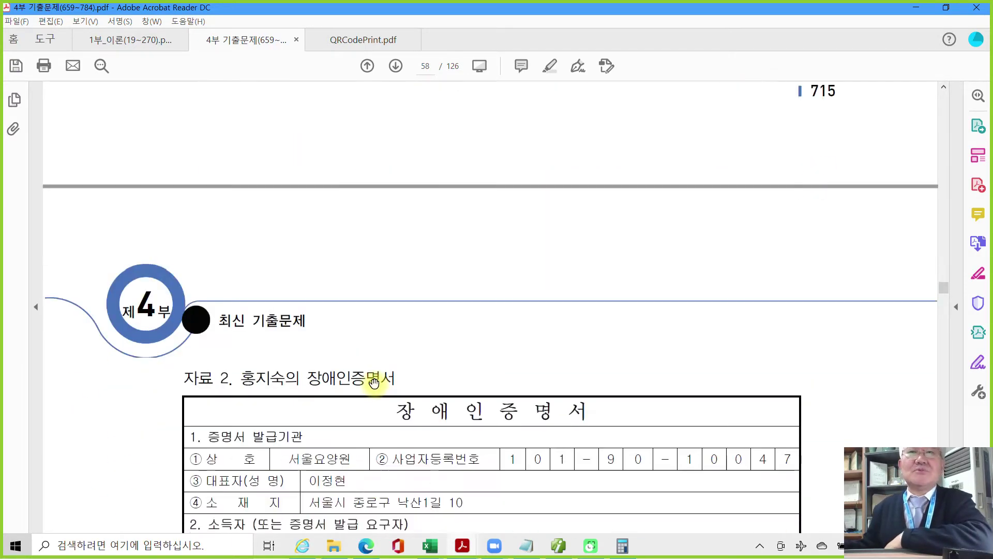
pyautogui.scroll(-14, 374, 383)
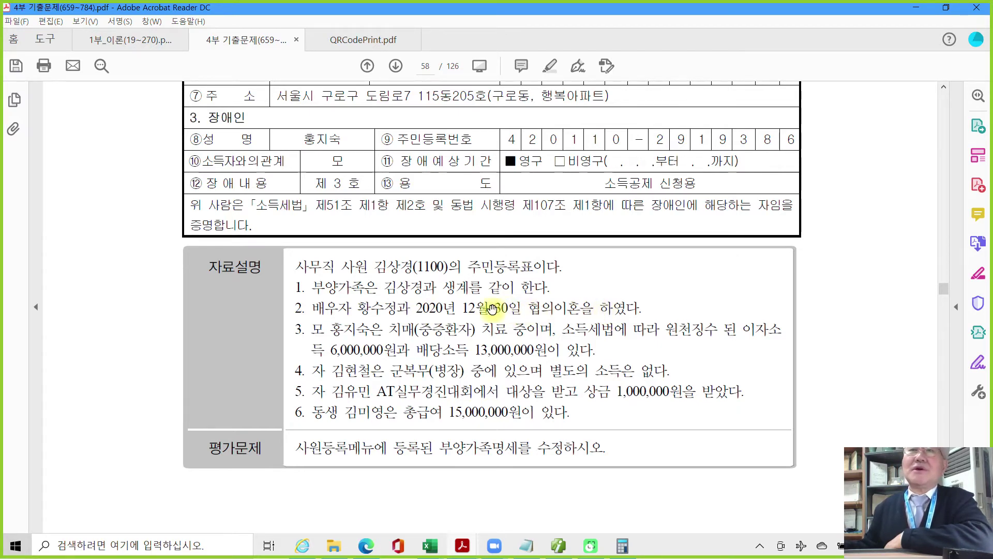
# Apply a strikethrough to '2020년 12월 30일 협의이혼을' in note 2 on page 58.
pyautogui.moveTo(415, 307); pyautogui.dragTo(579, 309)
pyautogui.rightClick(576, 311)
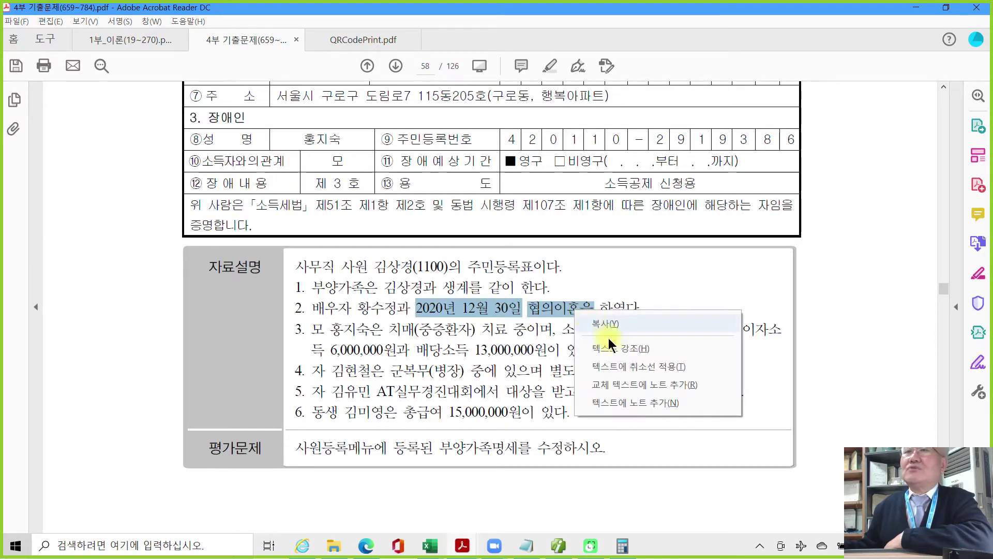
pyautogui.click(614, 368)
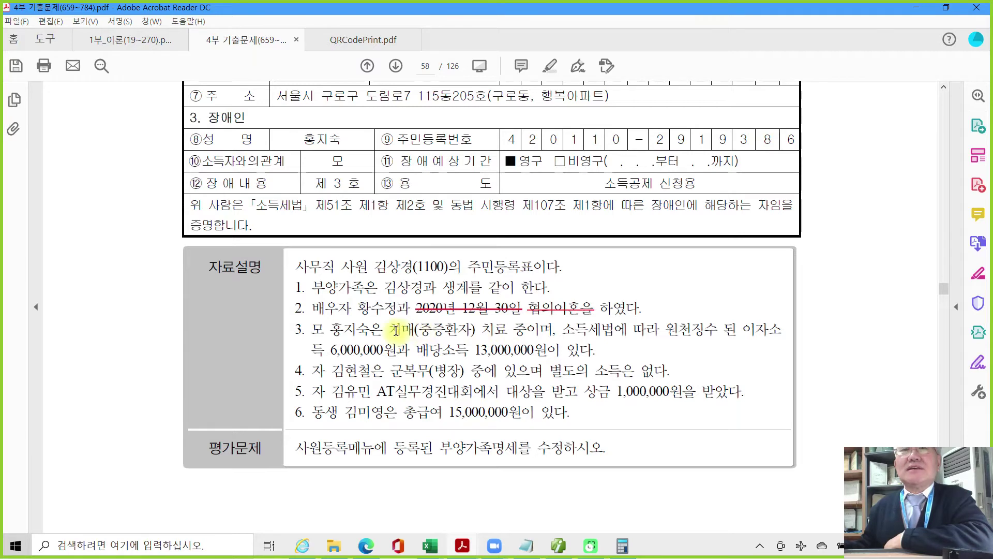
# Select the phrase '치매(중증환자) 치료 중이며' in the notes.
pyautogui.moveTo(389, 329); pyautogui.dragTo(546, 334)
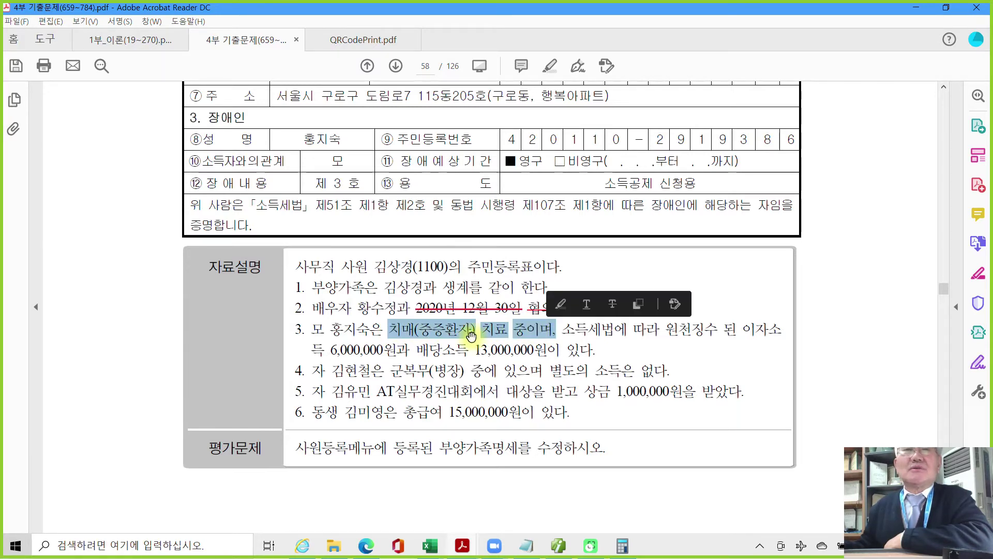
pyautogui.click(439, 337)
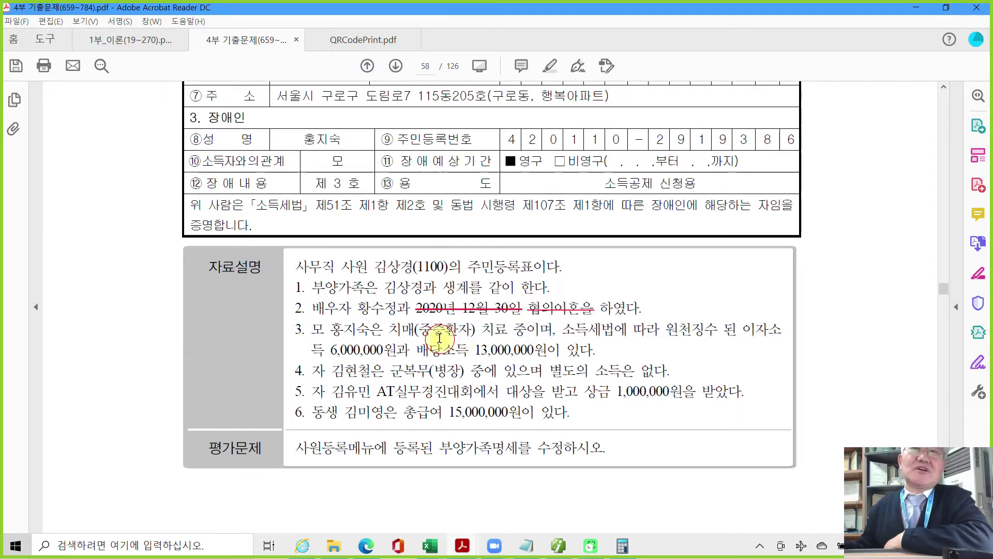
pyautogui.doubleClick(390, 329)
pyautogui.keyDown('shift'); pyautogui.click(510, 330); pyautogui.keyUp('shift')
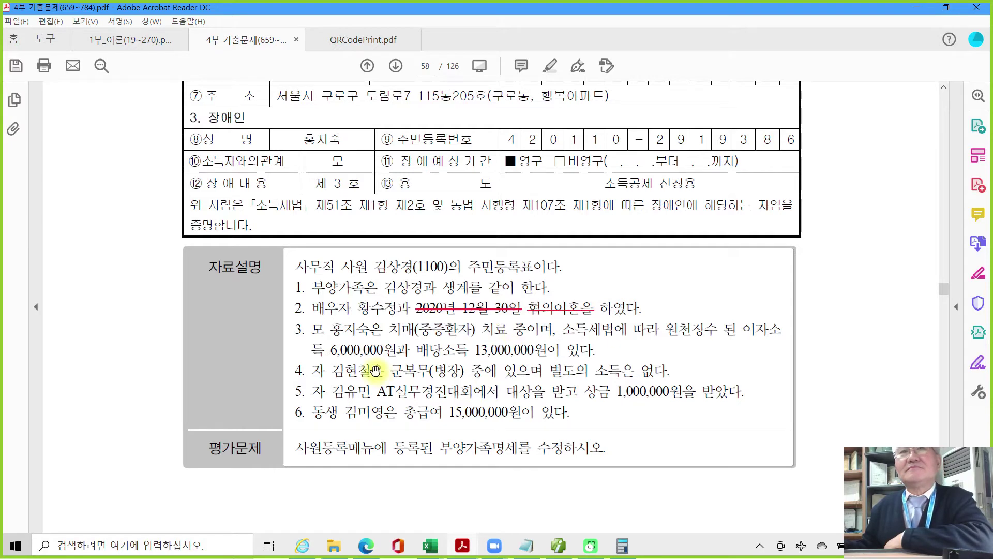
# Highlight the prize amount '1,000,000원을' in yellow.
pyautogui.scroll(-1, 374, 380)
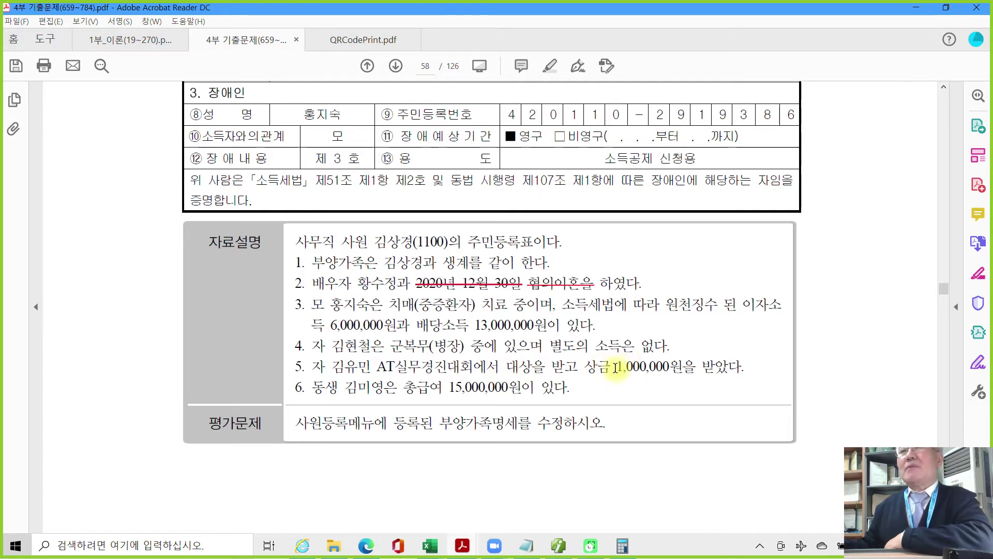
pyautogui.moveTo(612, 369); pyautogui.dragTo(698, 368)
pyautogui.rightClick(671, 371)
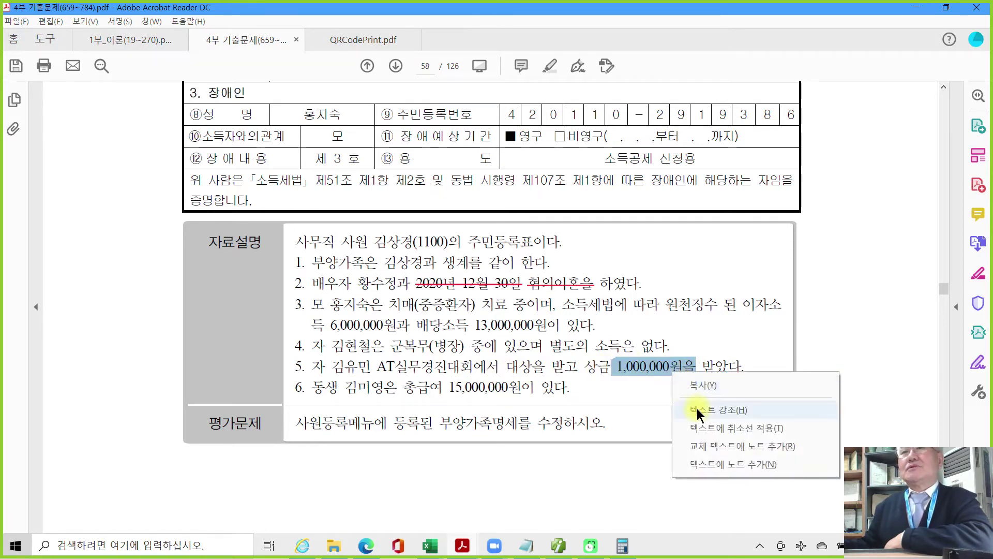
pyautogui.click(694, 409)
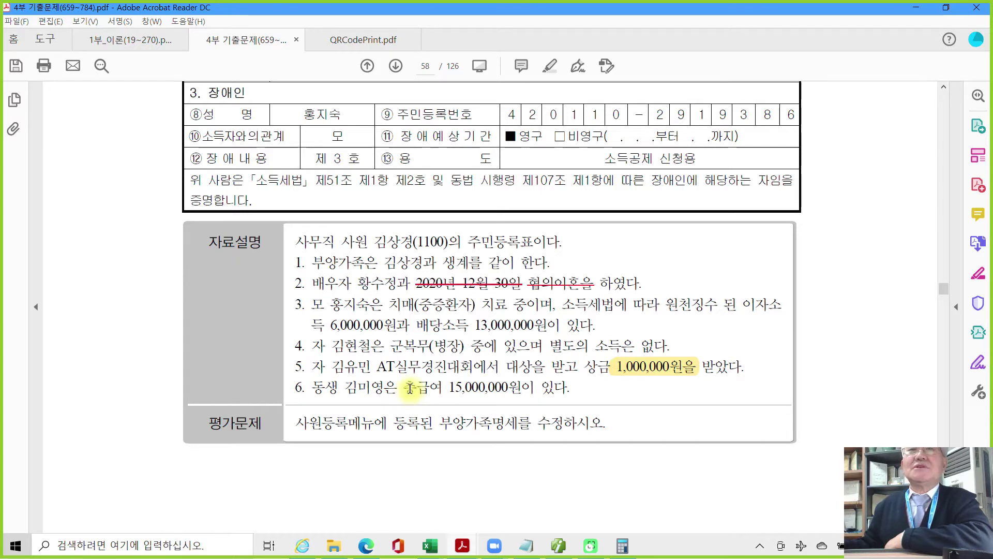
# Strike through the salary amount '15,000,000원이' and switch back to Smart A.
pyautogui.moveTo(452, 387); pyautogui.dragTo(535, 388)
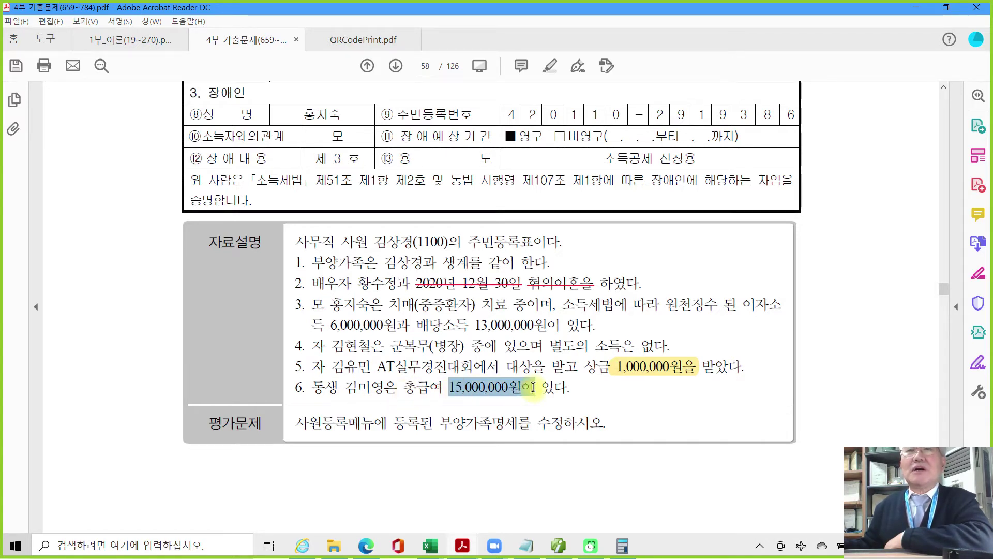
pyautogui.rightClick(534, 389)
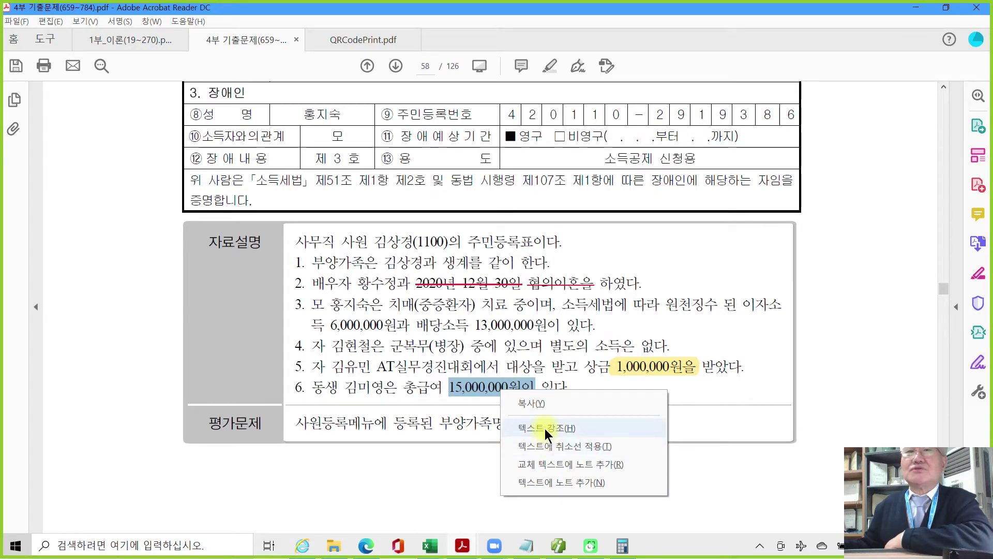
pyautogui.click(544, 446)
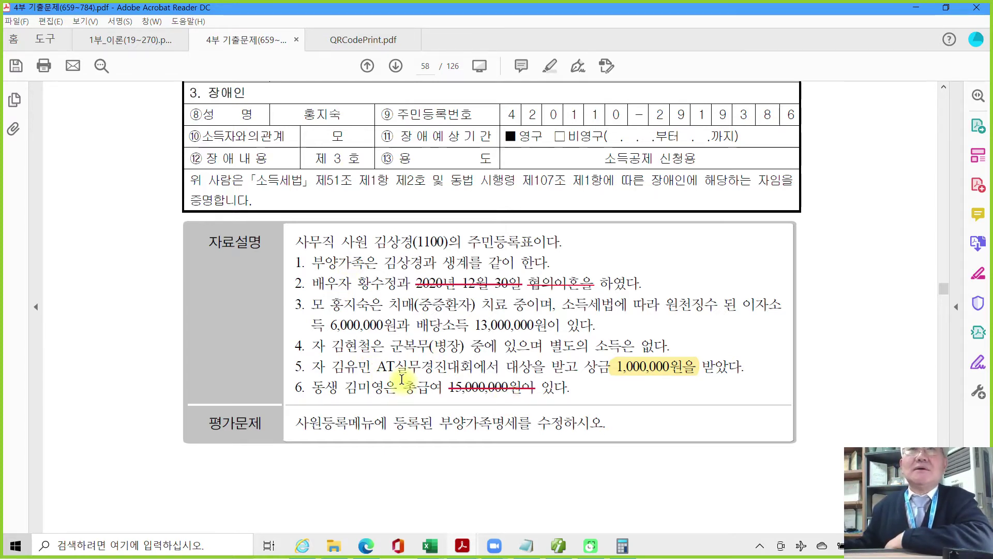
pyautogui.scroll(3, 402, 379)
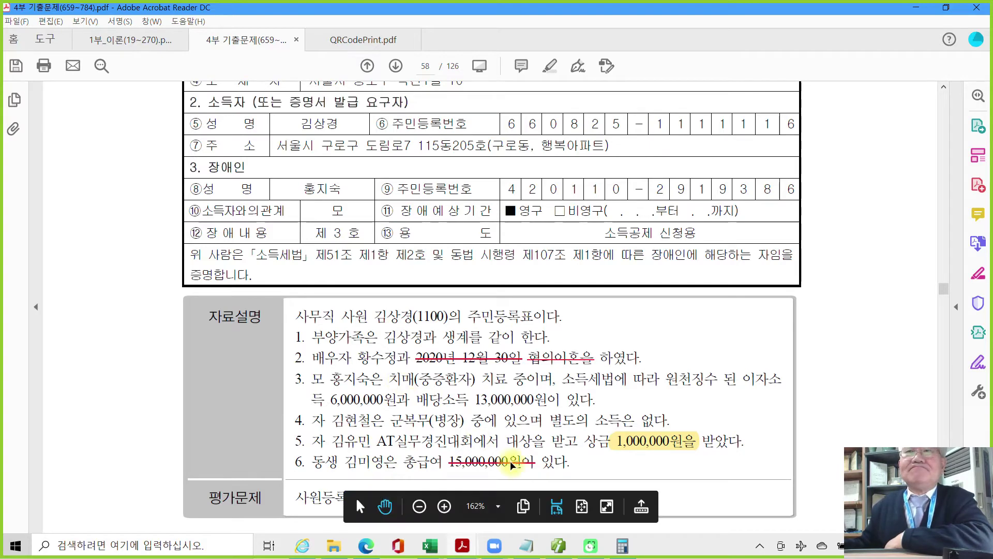
pyautogui.click(558, 546)
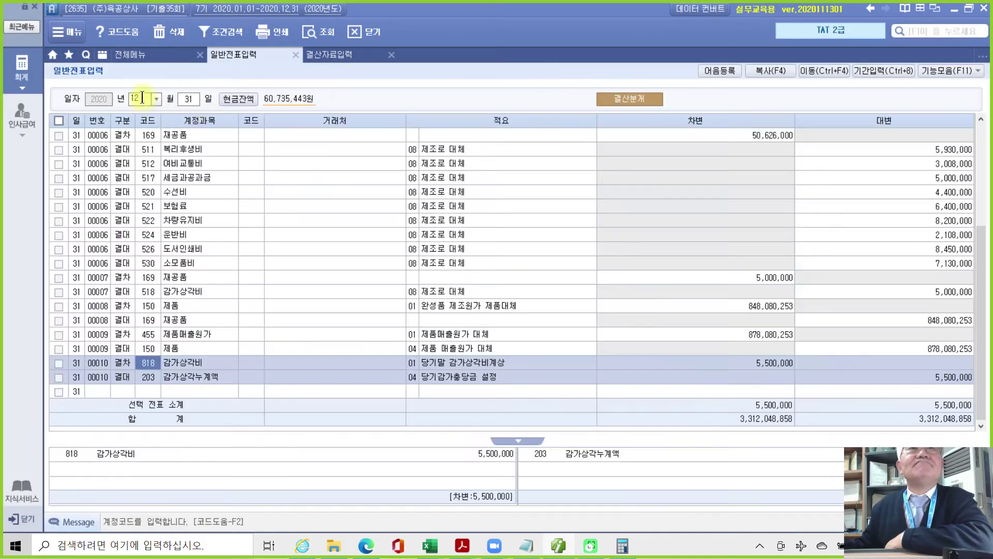
# Open 사원등록 from the 인사급여 menu and display employee 1100's record.
pyautogui.click(134, 52)
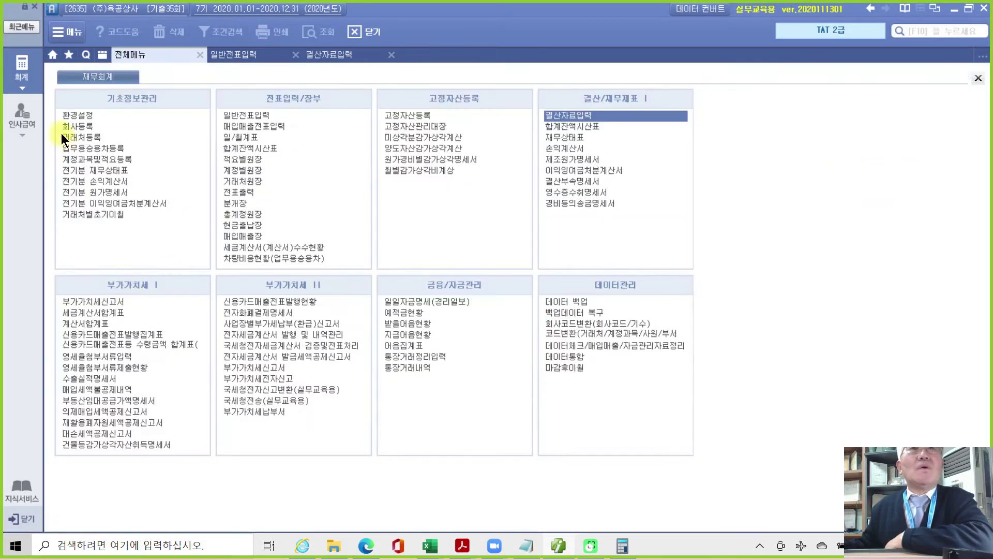
pyautogui.click(22, 116)
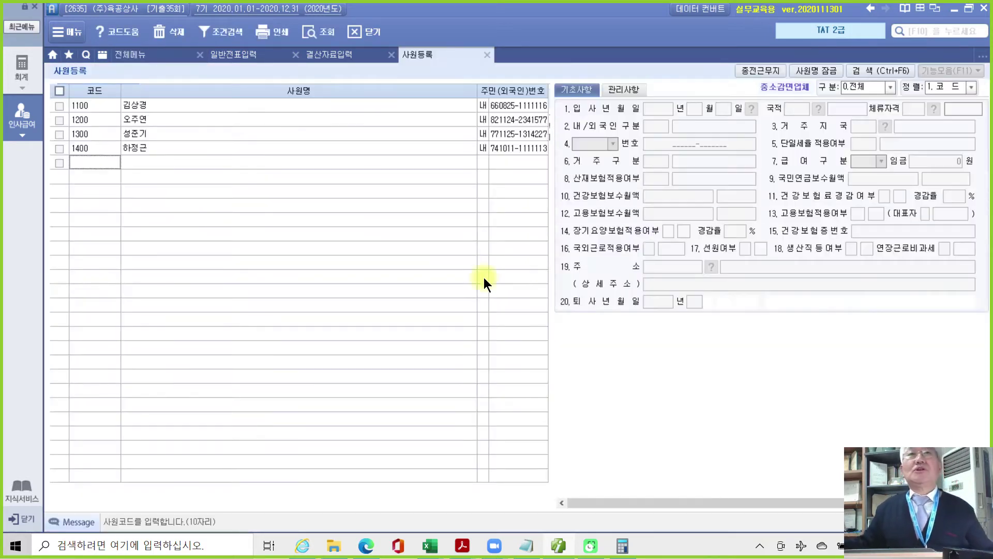
pyautogui.click(142, 108)
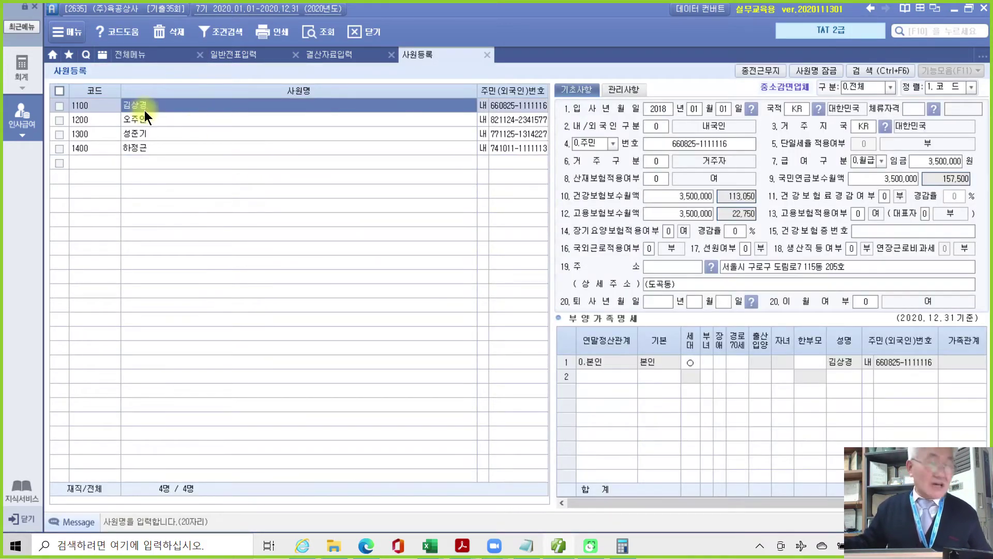
# Fill dependant row 2 with the mother: relation 1, 60세이상, 장애 3, plus her name and resident number.
pyautogui.click(690, 361)
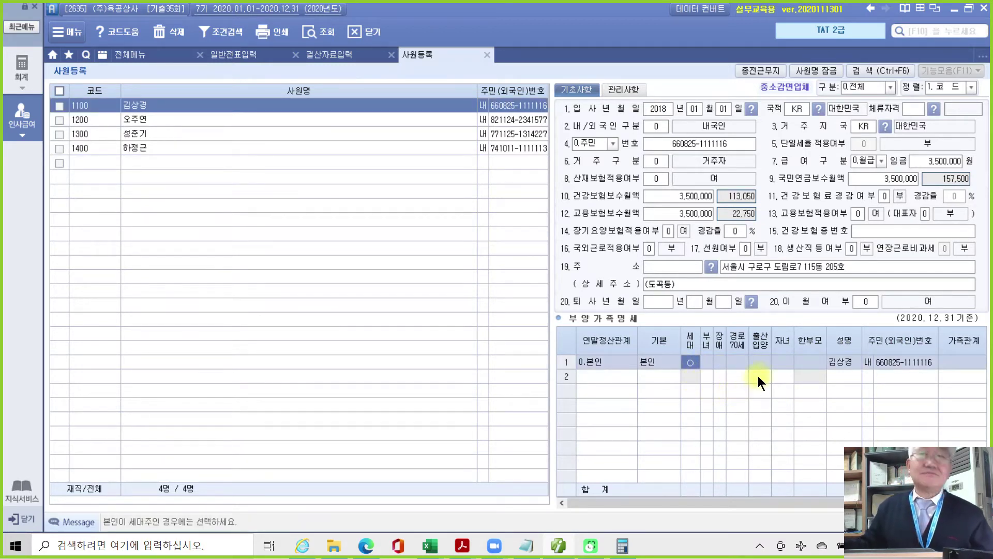
pyautogui.click(594, 378)
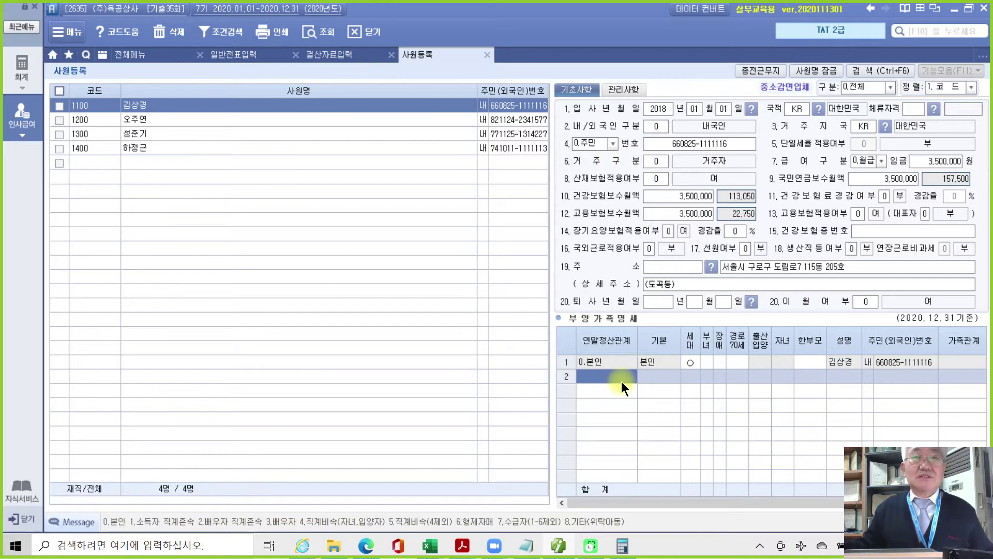
pyautogui.write('1')
pyautogui.press('Return')
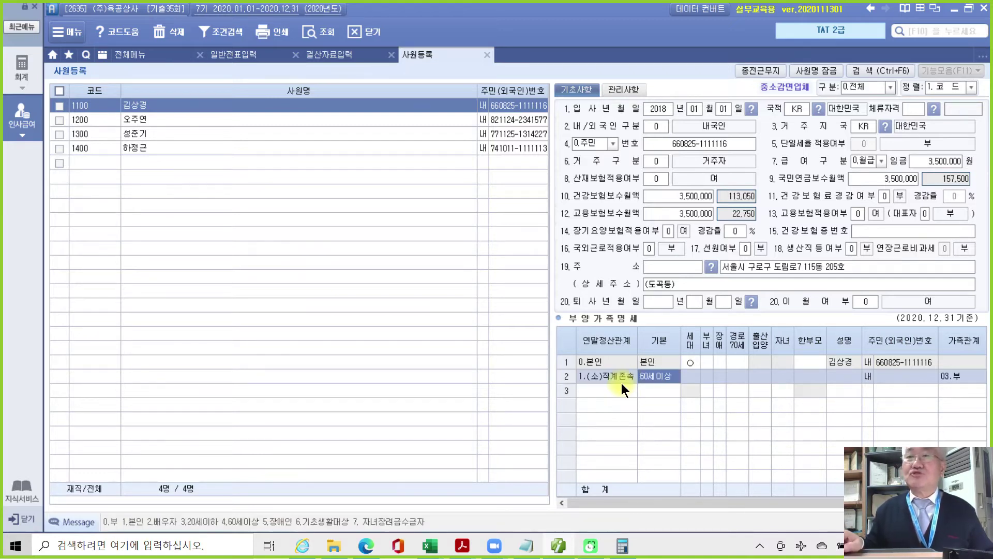
pyautogui.press('Return')
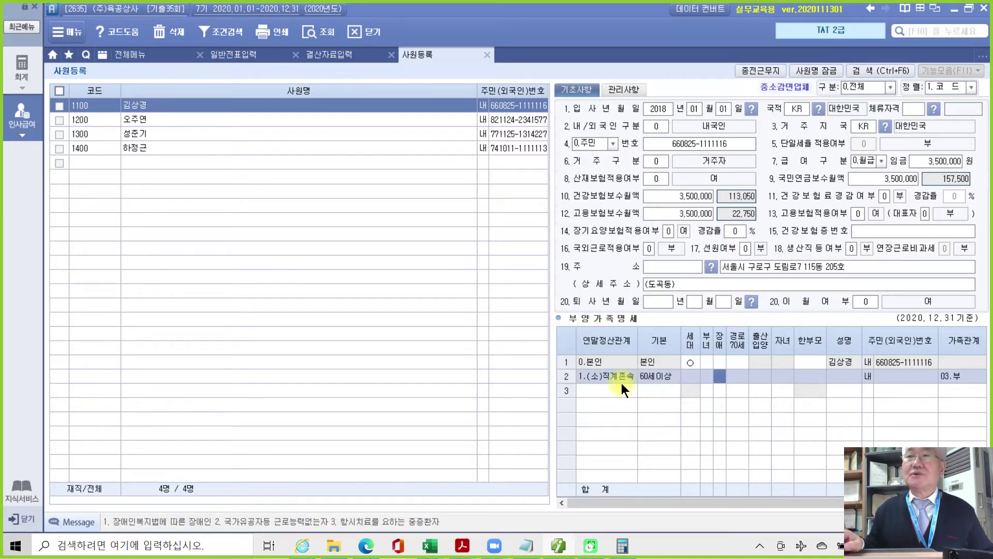
pyautogui.write('3')
pyautogui.press('Return')
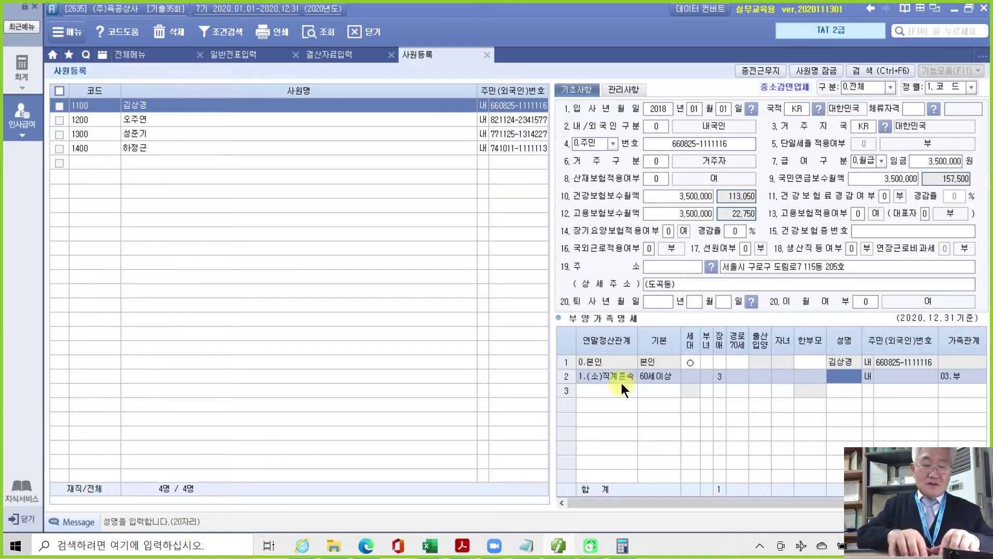
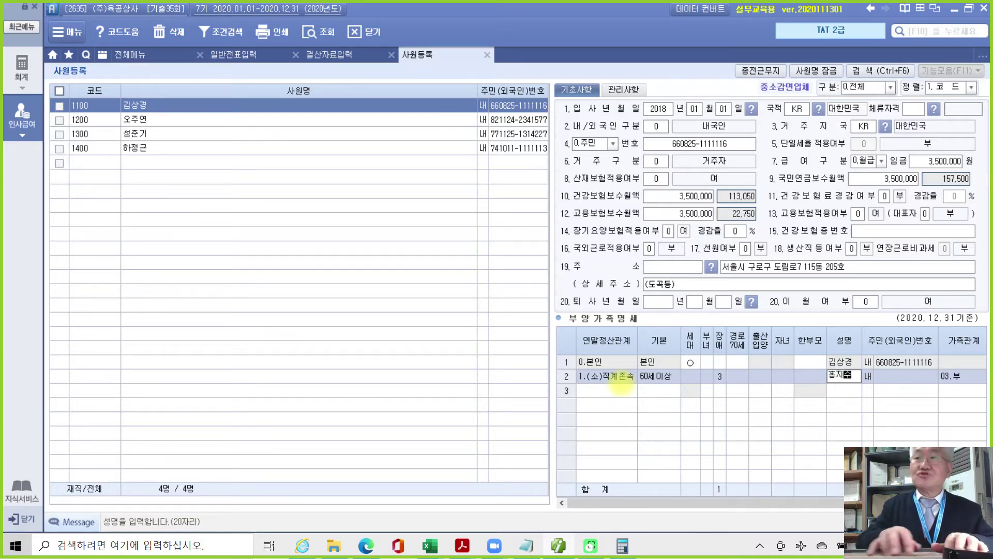
pyautogui.press('Return')
pyautogui.press('Return')
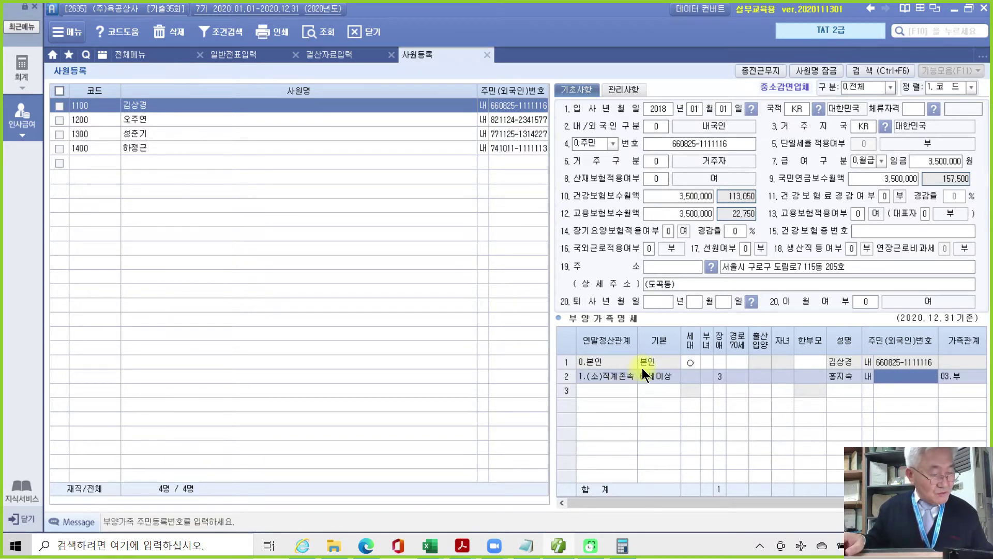
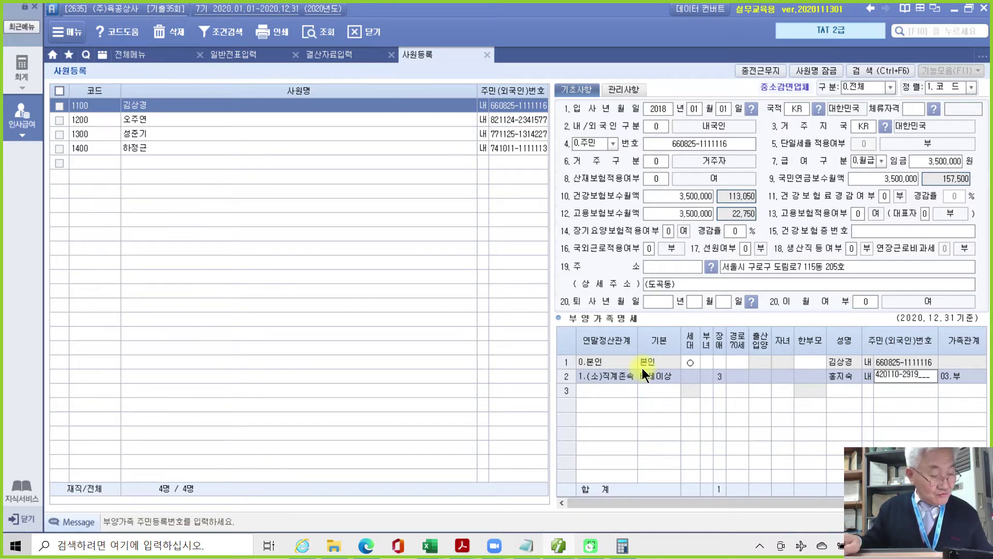
pyautogui.press('Return')
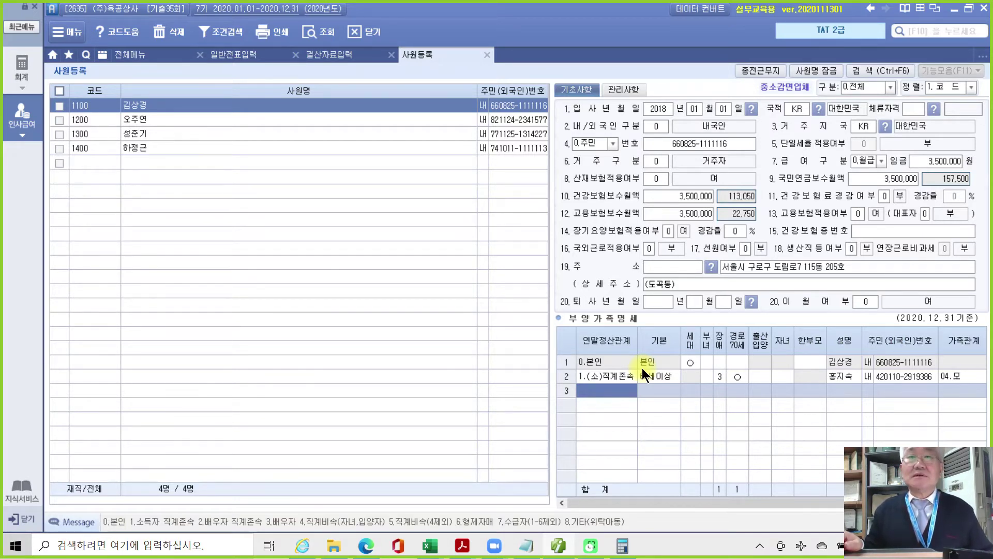
# Start row 3 as a relation-4 child dependant and enter the son's name.
pyautogui.write('4')
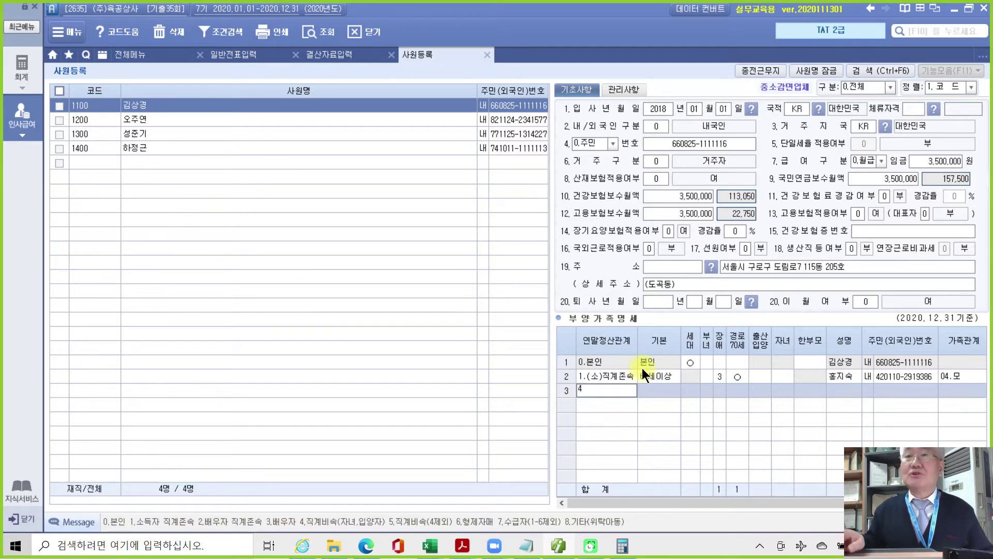
pyautogui.press('Return')
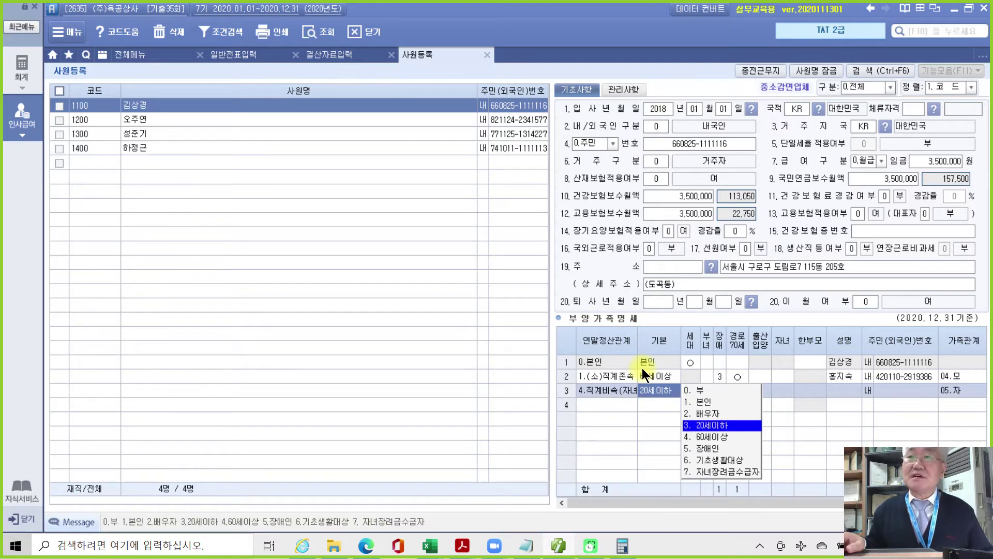
pyautogui.press('Return')
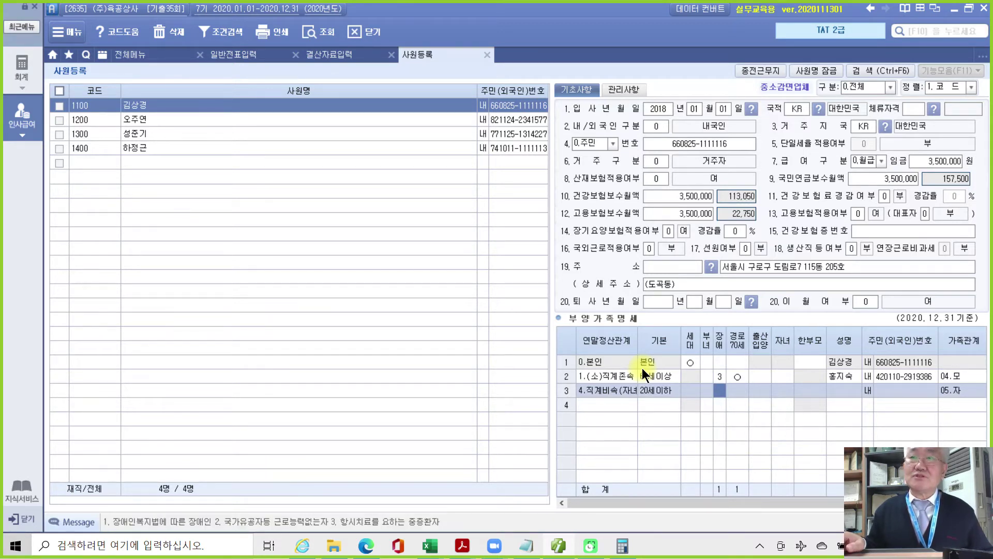
pyautogui.press('Return')
pyautogui.press('Return')
pyautogui.press('Return')
pyautogui.press('Return')
pyautogui.press('Return')
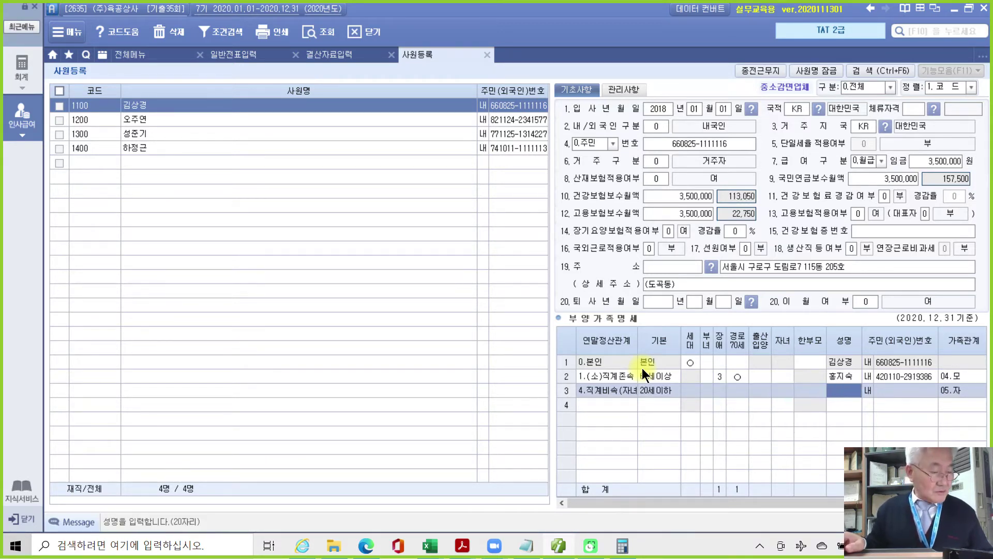
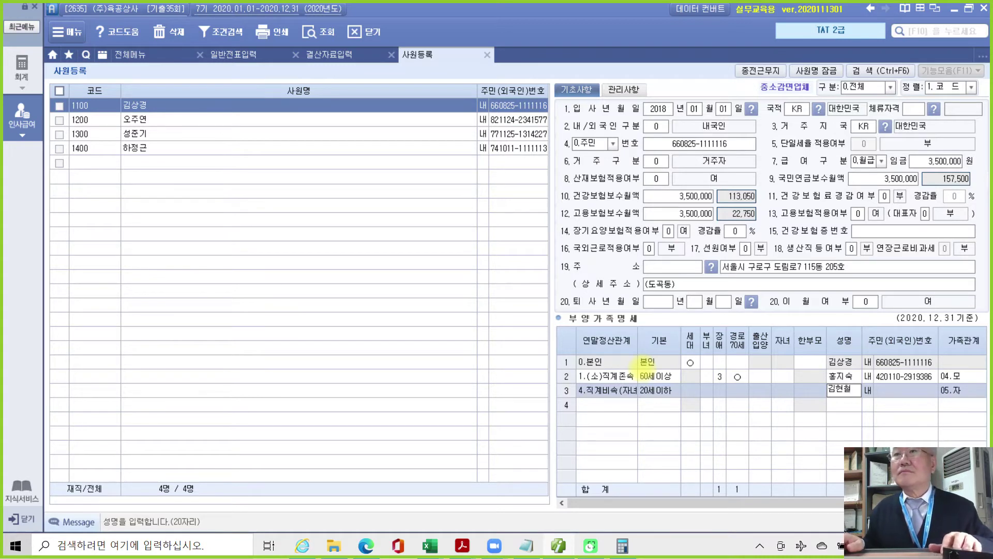
pyautogui.press('Return')
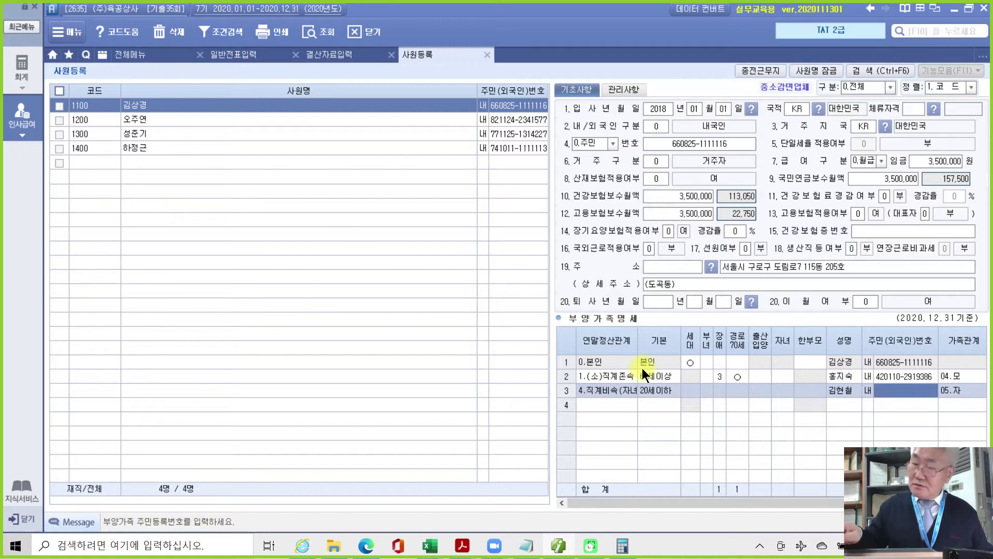
# Change the son's 기본 deduction to 부 and enter his resident registration number.
pyautogui.write('96')
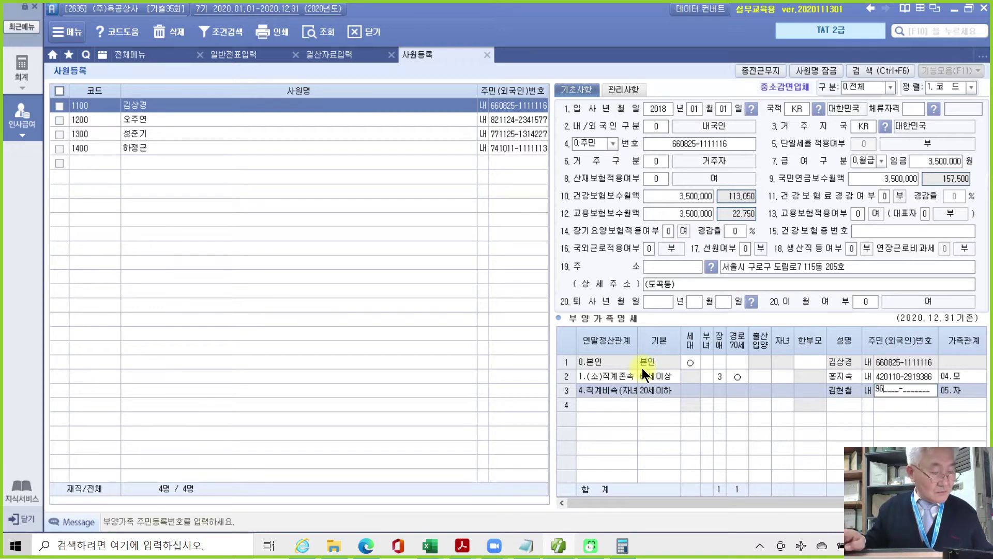
pyautogui.write('01')
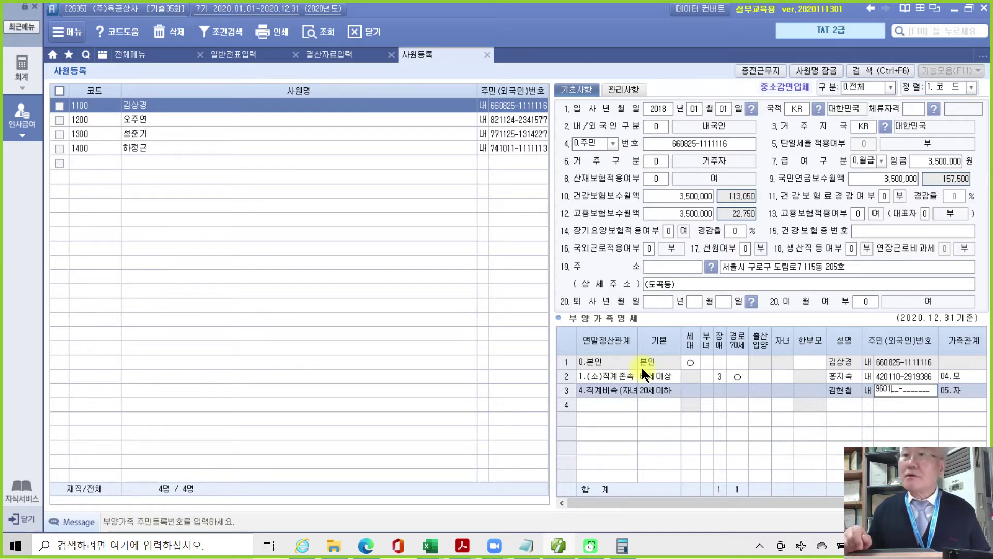
pyautogui.press('BackSpace')
pyautogui.press('BackSpace')
pyautogui.press('BackSpace')
pyautogui.press('BackSpace')
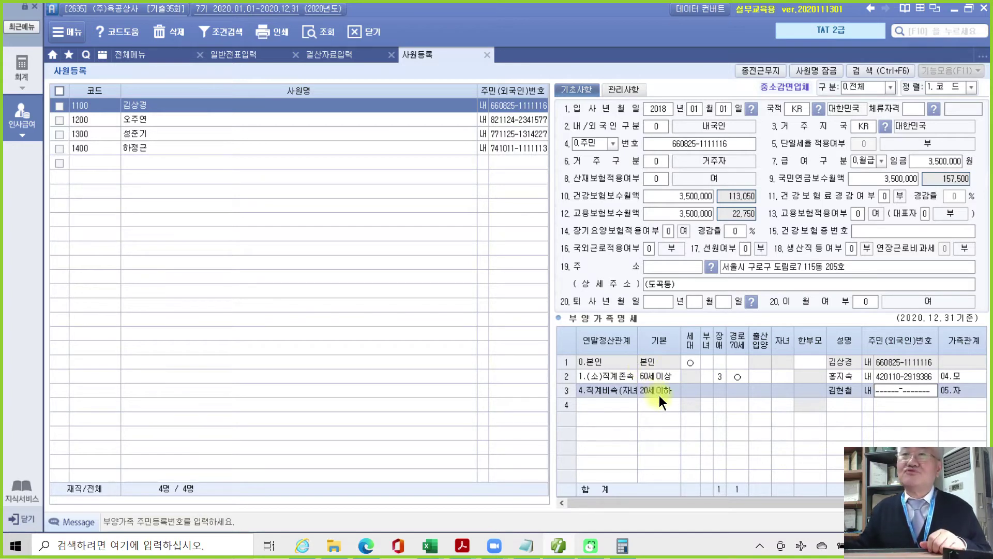
pyautogui.click(657, 389)
pyautogui.click(712, 389)
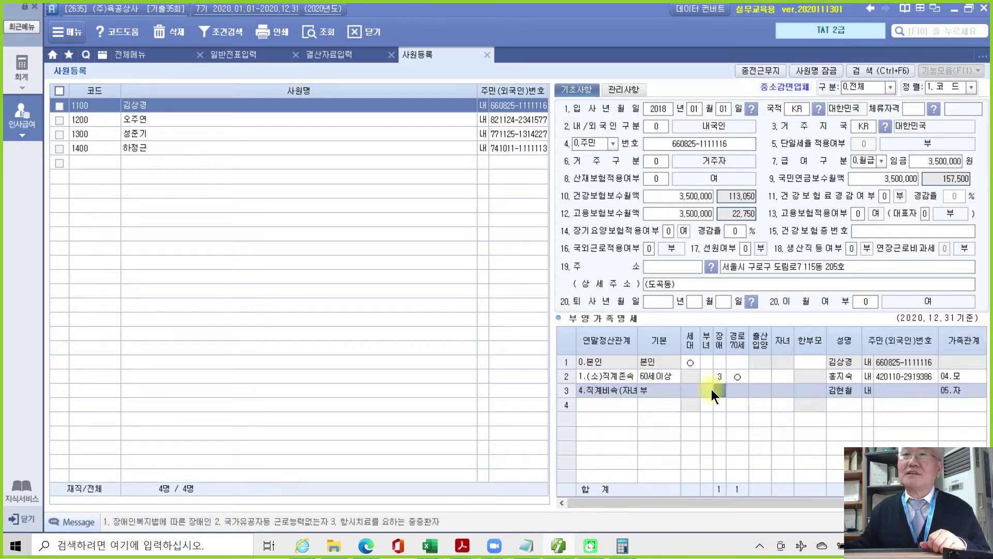
pyautogui.click(895, 392)
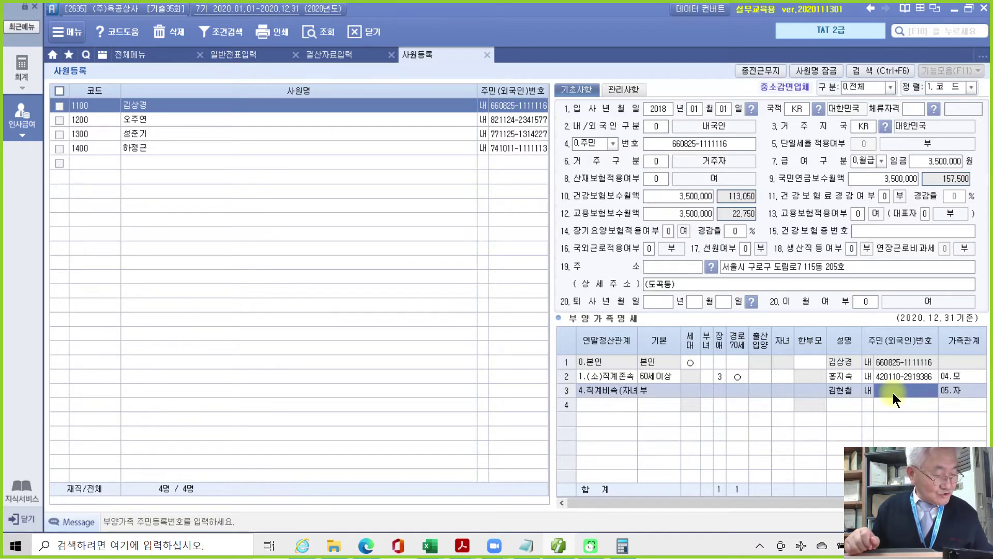
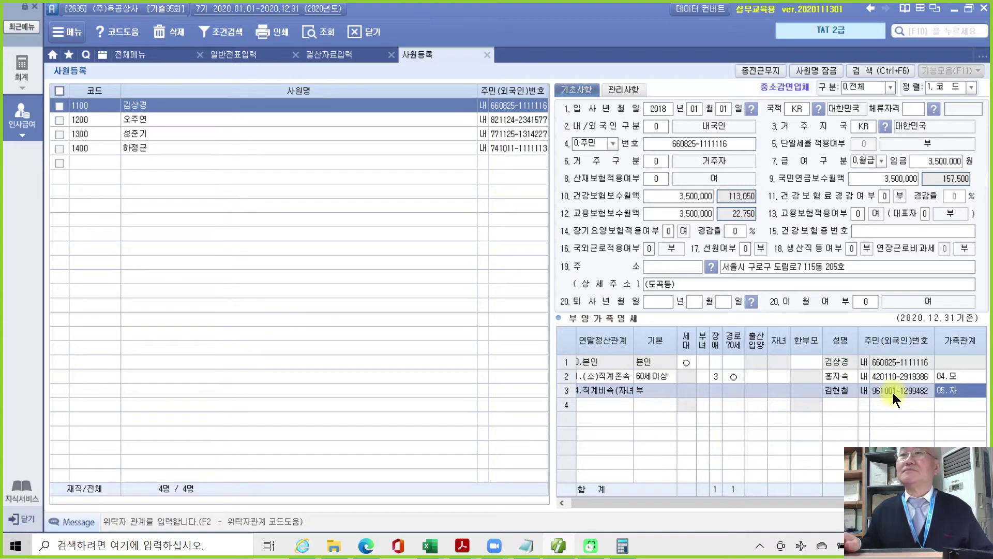
pyautogui.press('Return')
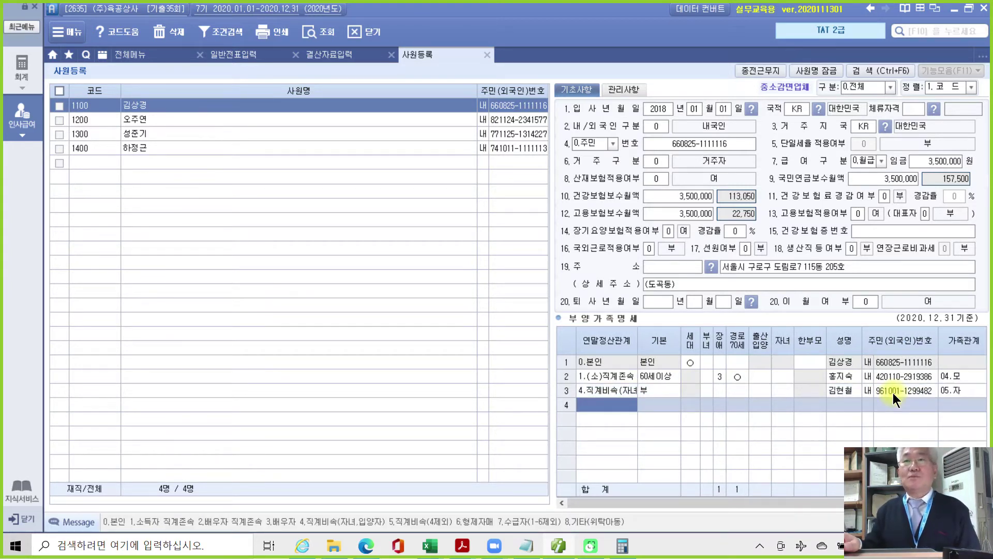
# Enter row 4 as relation 4 with the second child's name, 내국인, and resident number.
pyautogui.write('4')
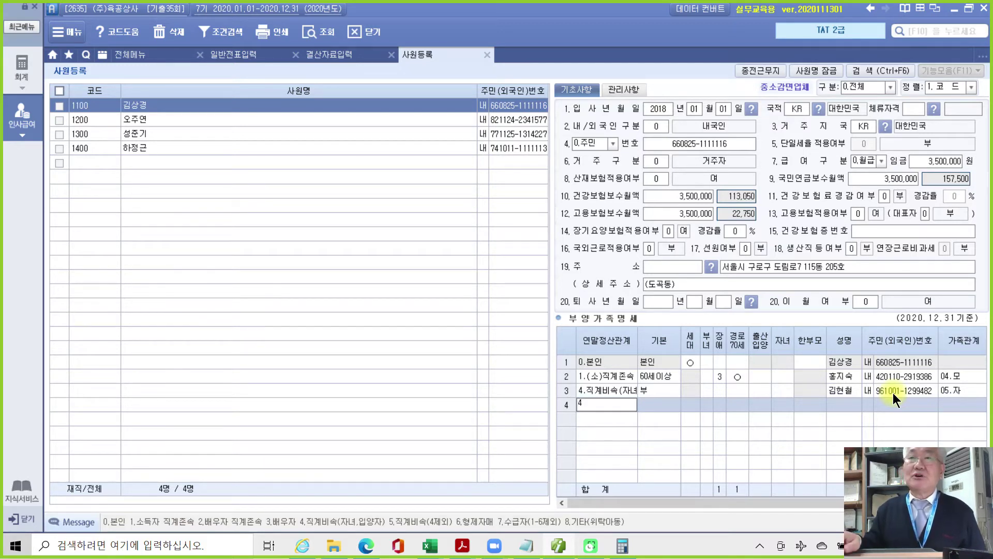
pyautogui.press('Return')
pyautogui.press('Return')
pyautogui.press('Return')
pyautogui.press('Return')
pyautogui.press('Return')
pyautogui.press('Return')
pyautogui.press('Return')
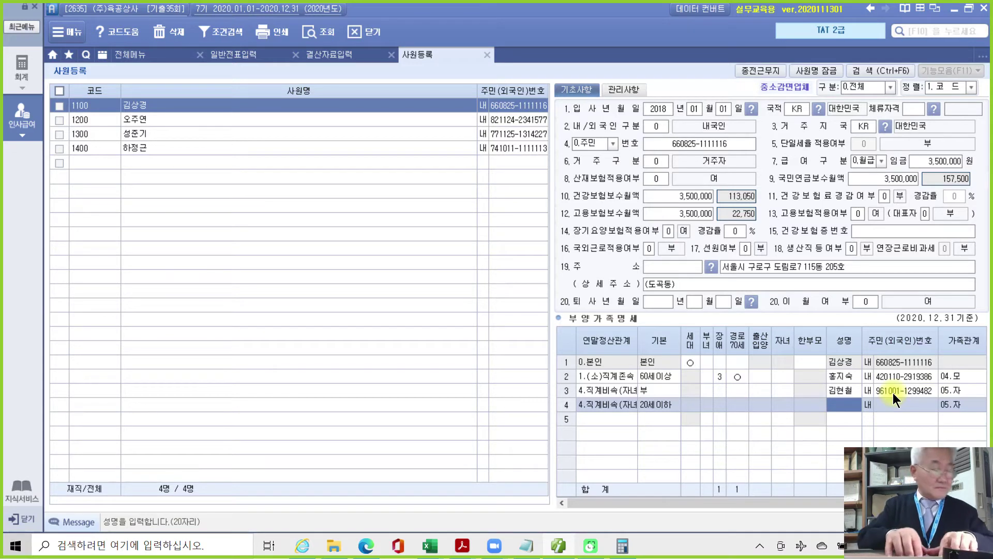
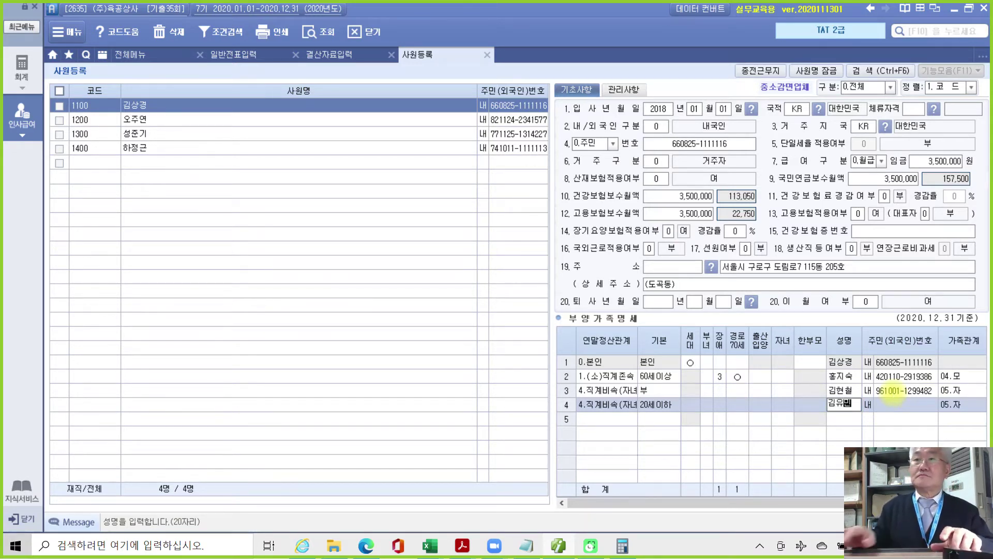
pyautogui.press('Return')
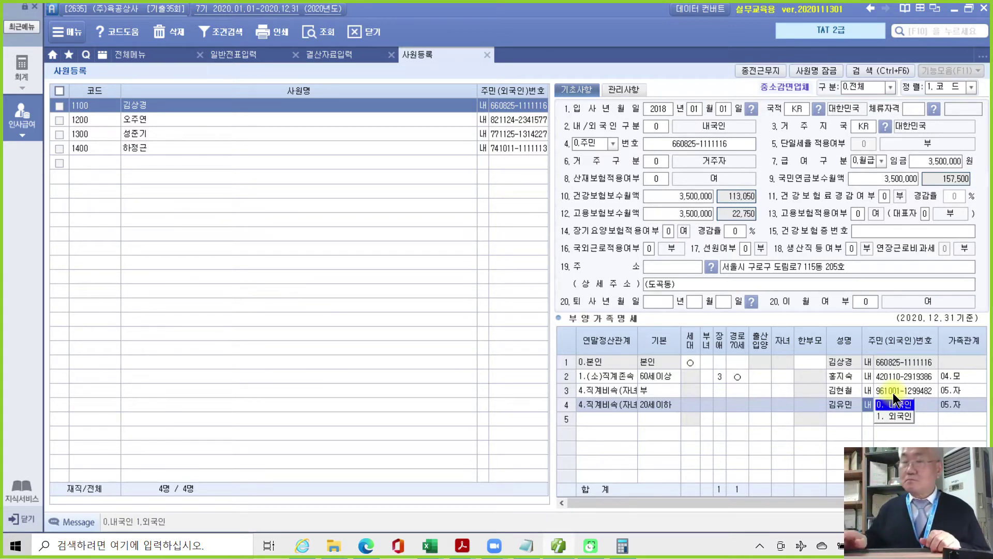
pyautogui.press('Return')
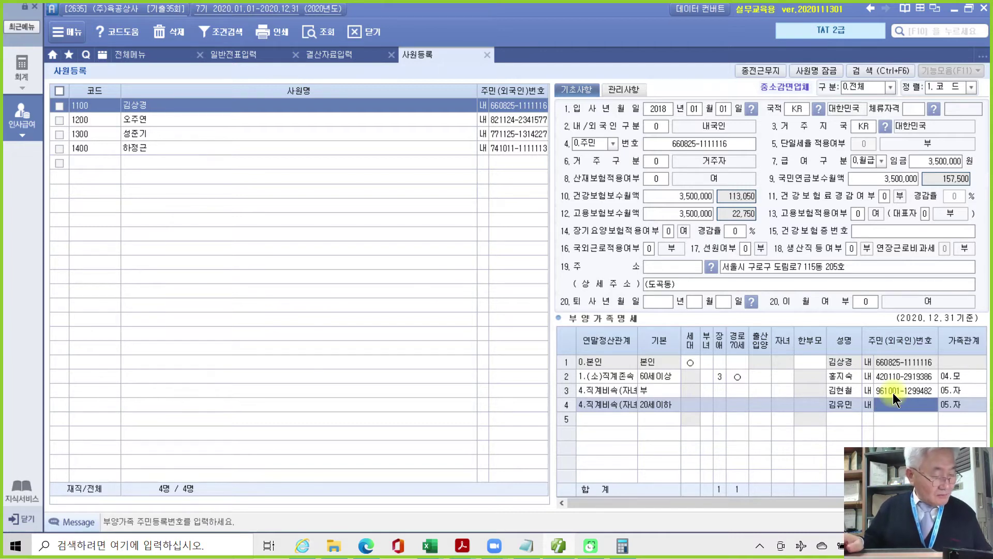
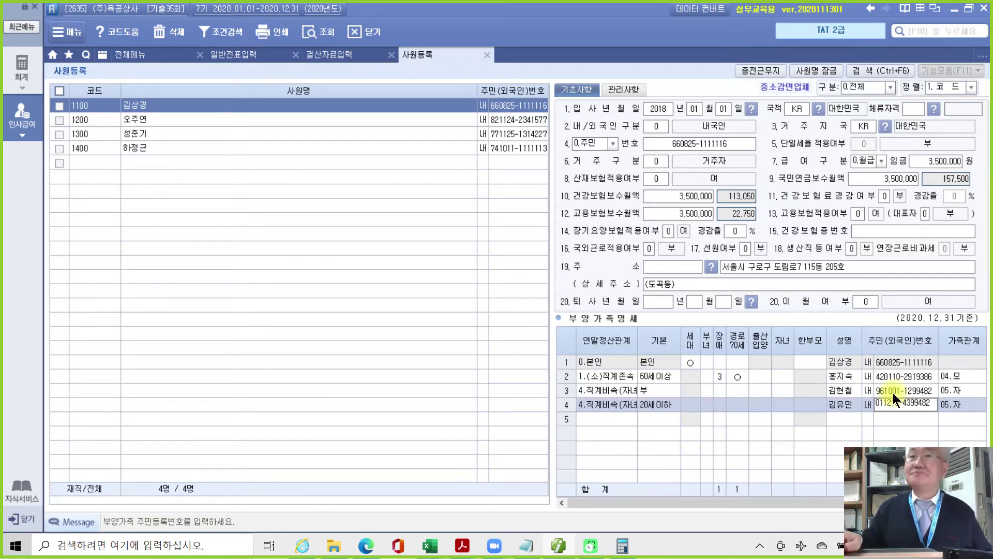
pyautogui.press('Return')
pyautogui.press('Return')
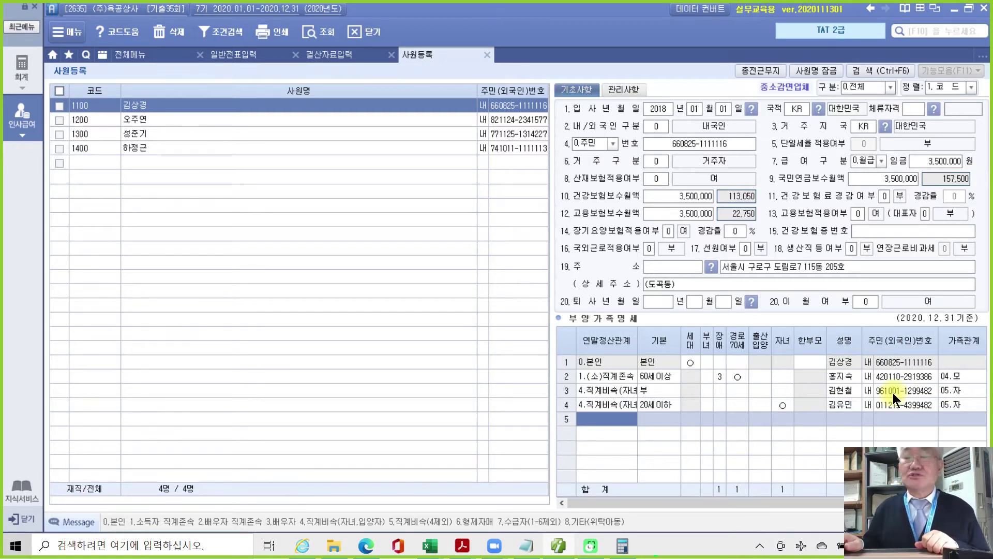
# Enter row 5 as relation 6 (형제자매), 기본 0, with her name, resident number and 30.누이.
pyautogui.write('6')
pyautogui.press('Return')
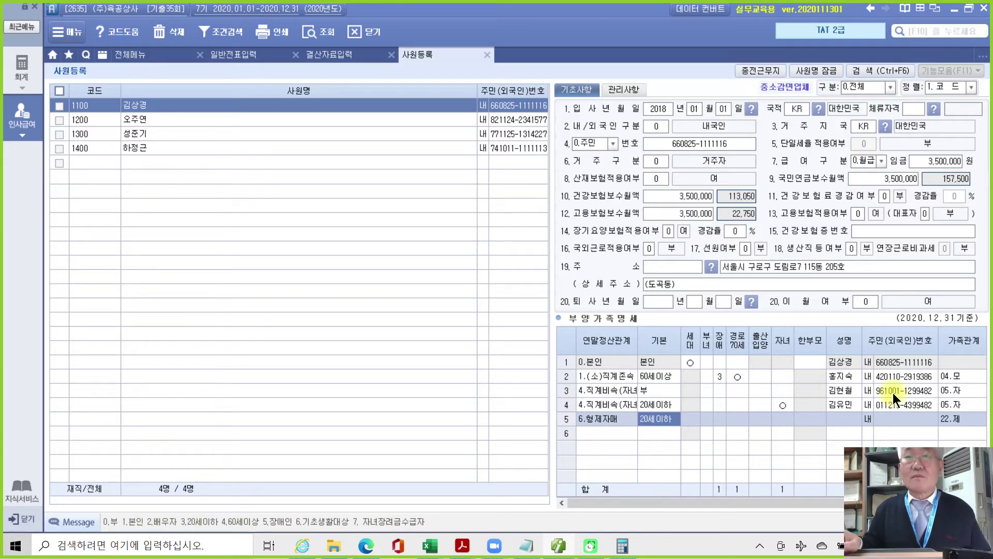
pyautogui.write('0')
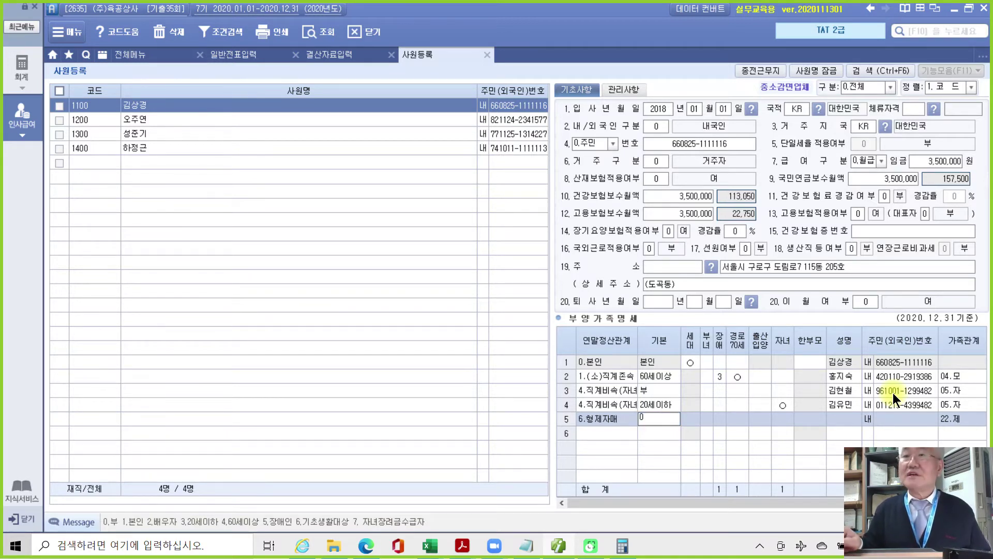
pyautogui.press('Return')
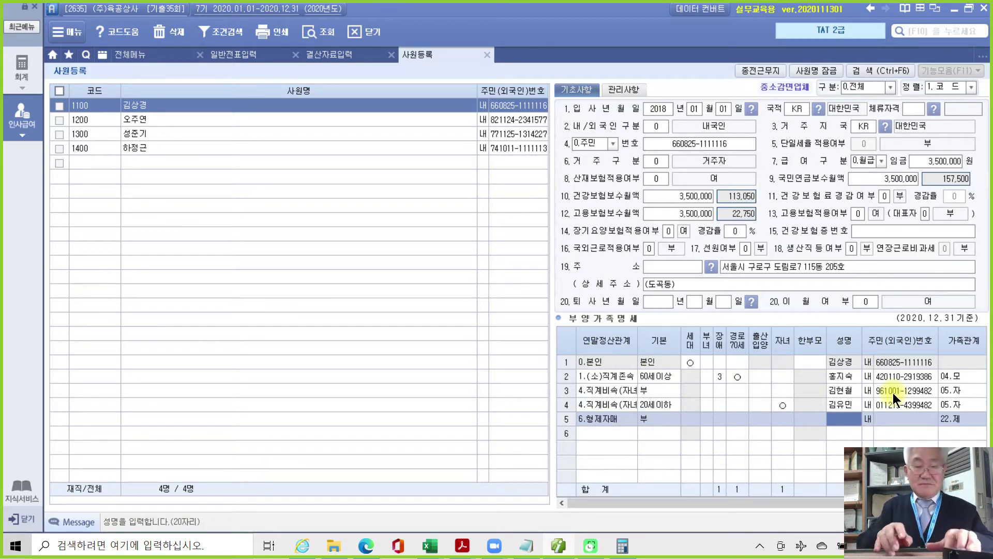
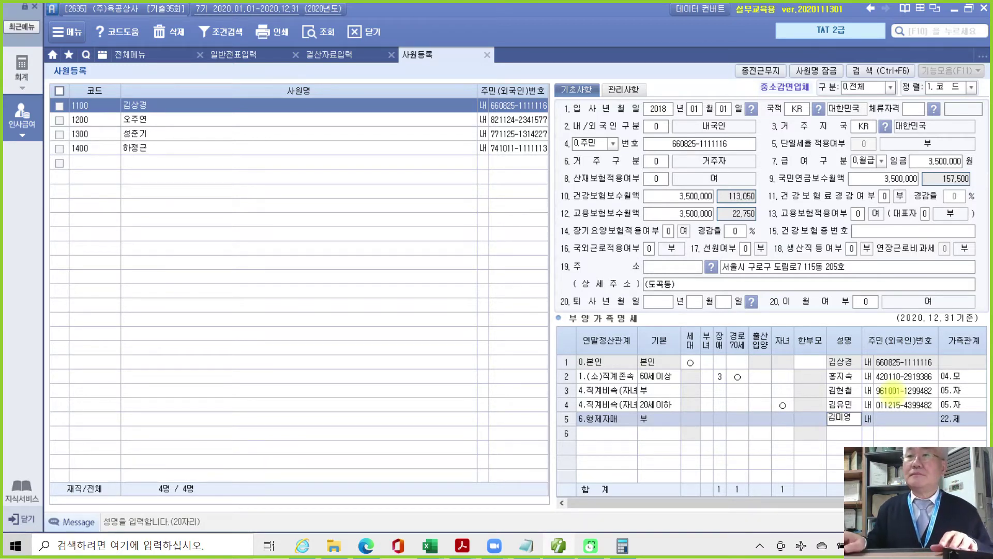
pyautogui.press('Return')
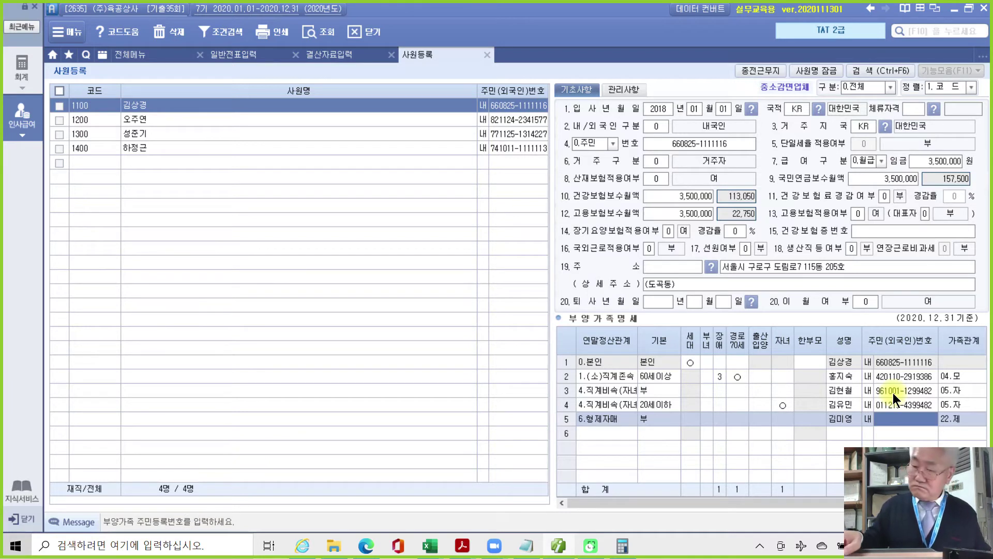
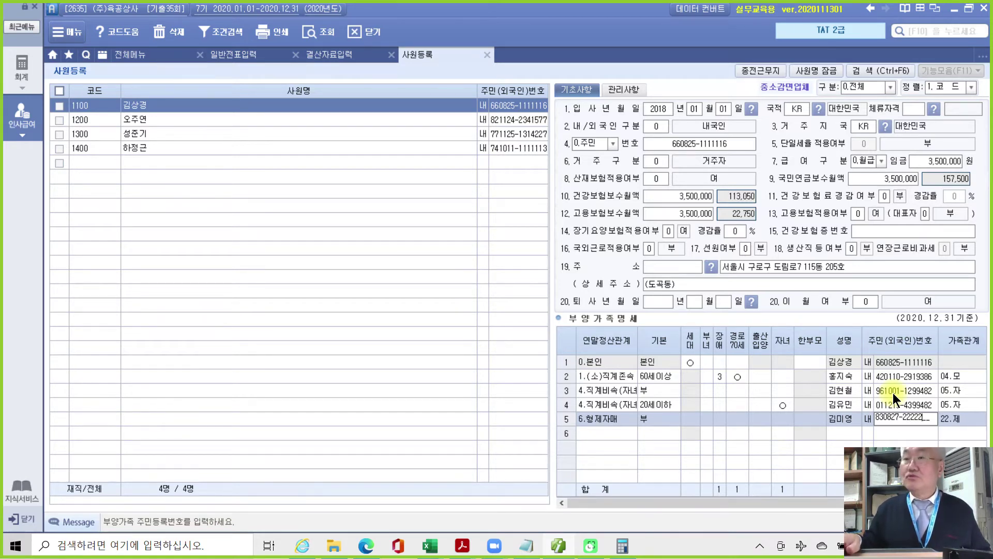
pyautogui.press('Return')
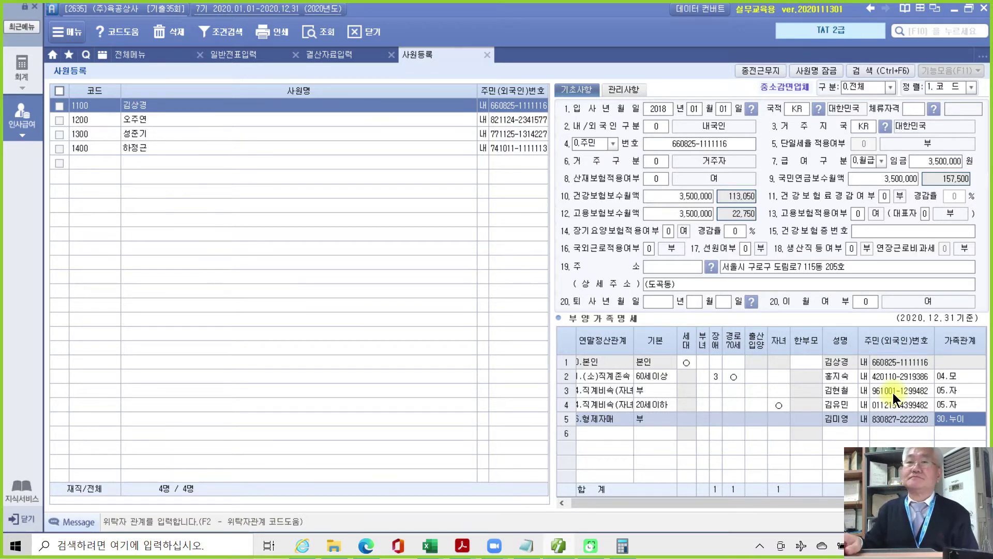
pyautogui.press('Return')
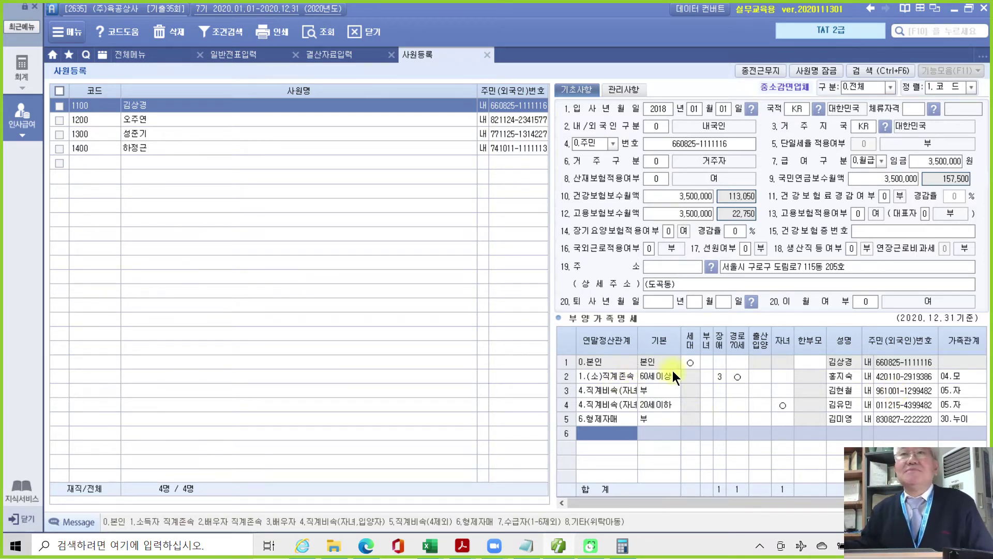
# Check the 기본 deduction settings for dependent rows 3–5, including row 4's 20세이하.
pyautogui.click(648, 390)
pyautogui.click(650, 392)
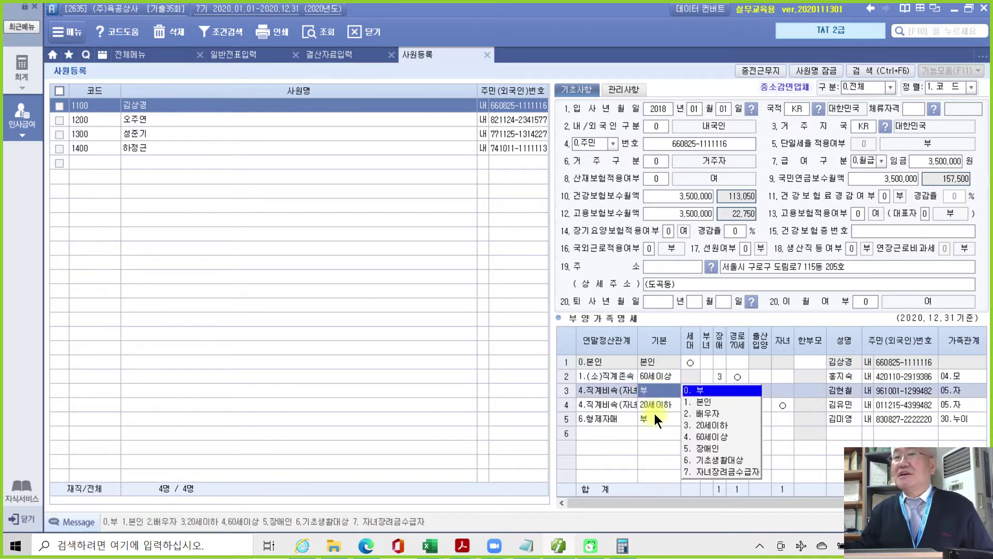
pyautogui.click(653, 415)
pyautogui.click(648, 392)
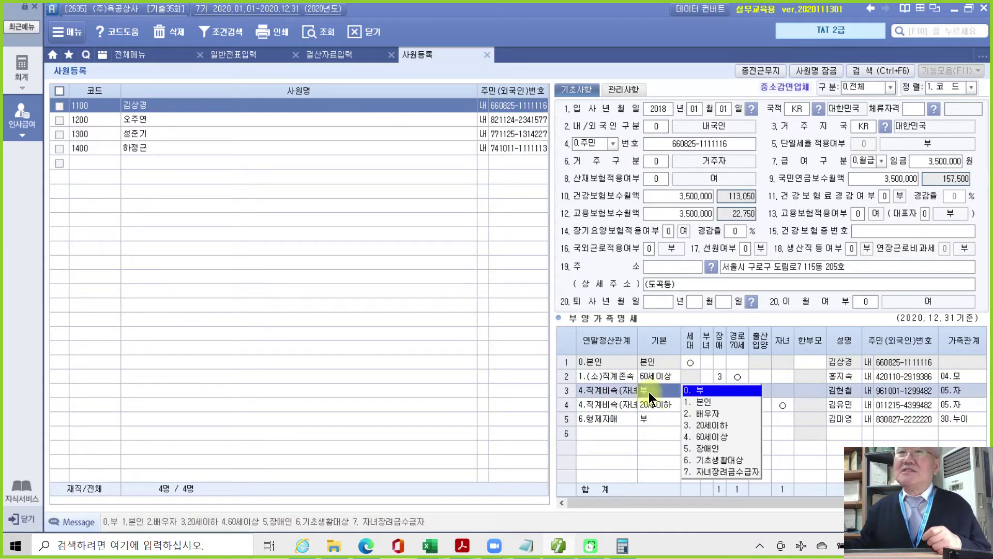
pyautogui.click(650, 402)
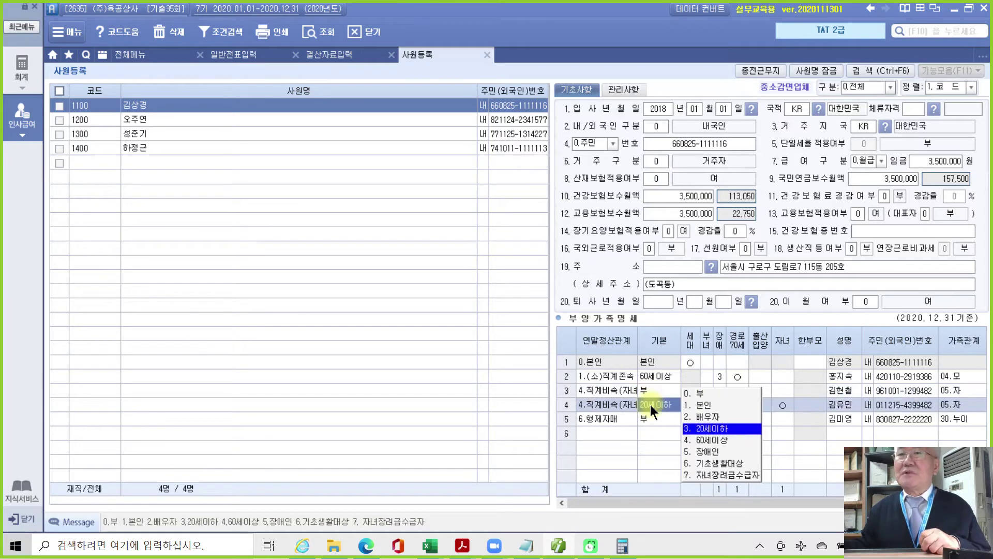
# Mark the employee's own 본인 row as 한부모 (○) in the dependents list.
pyautogui.click(812, 362)
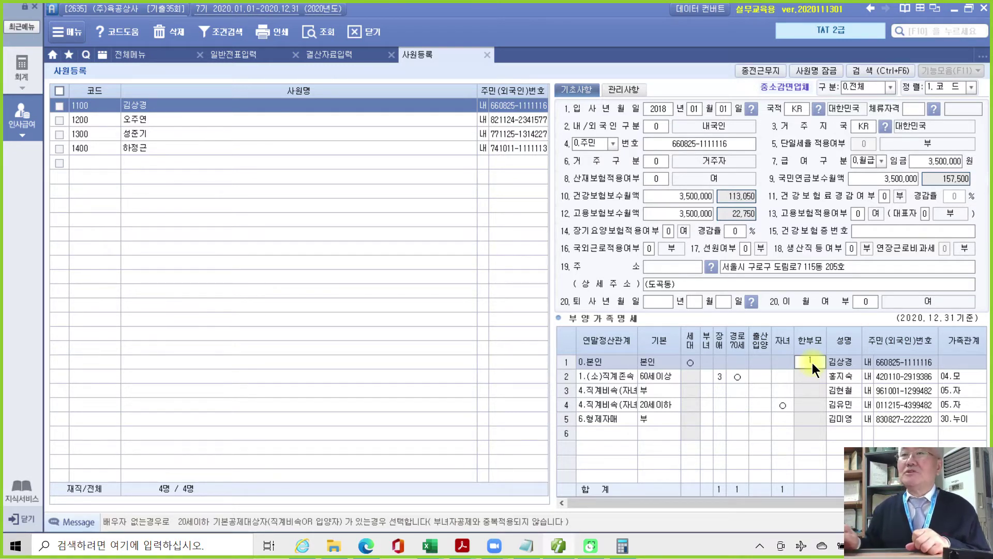
pyautogui.press('1')
pyautogui.click(812, 358)
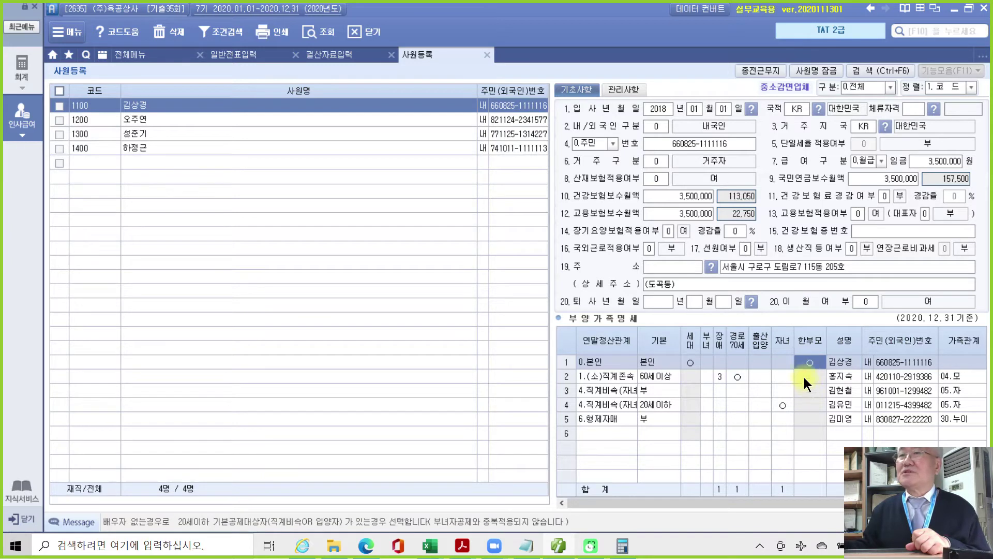
pyautogui.click(696, 365)
pyautogui.click(814, 359)
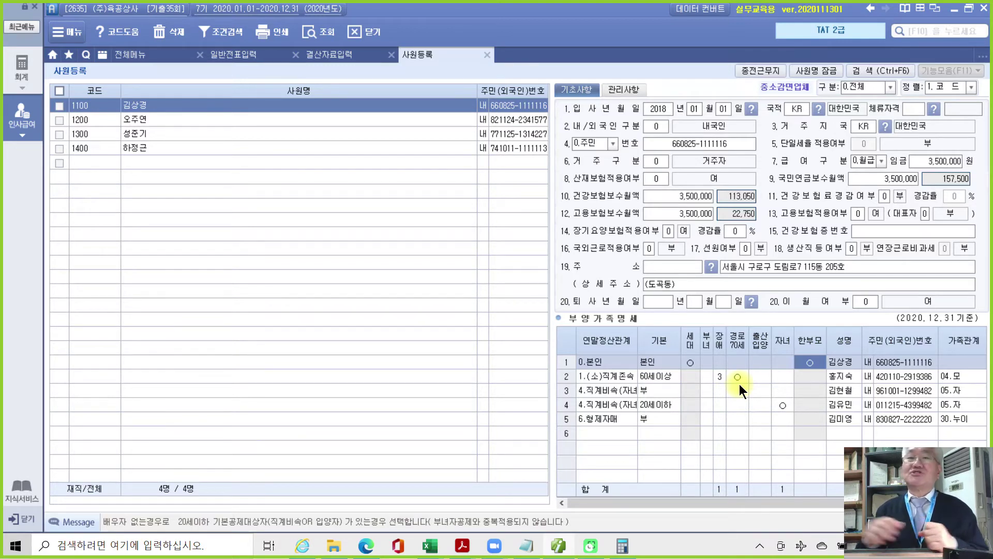
pyautogui.click(462, 546)
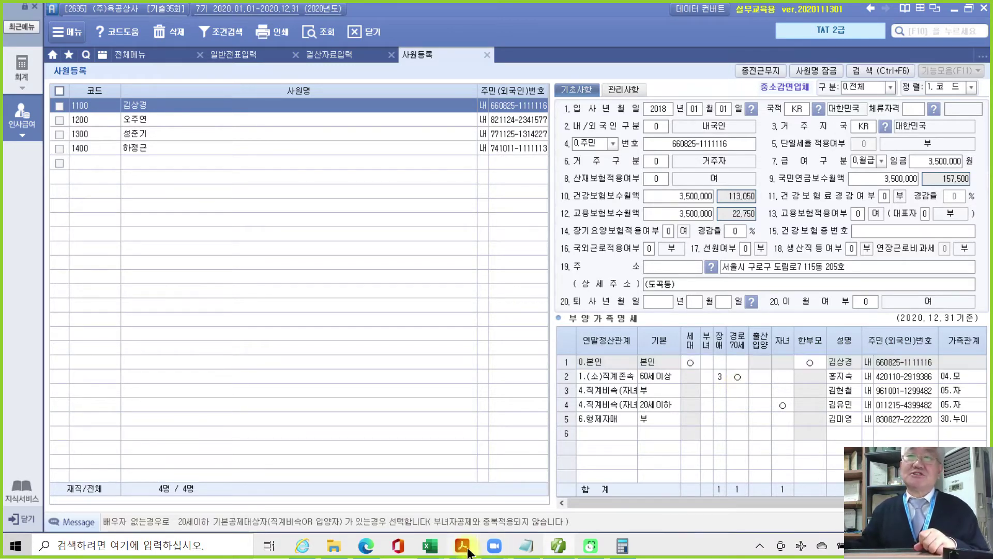
# Highlight the employee's name and code 1100 in yellow in the page-58 자료설명.
pyautogui.click(488, 512)
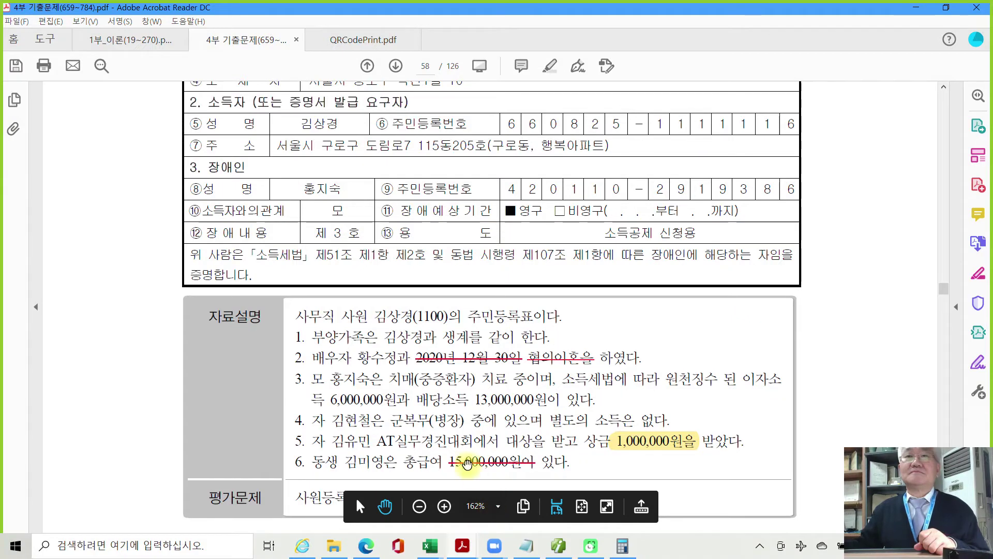
pyautogui.scroll(-2, 473, 447)
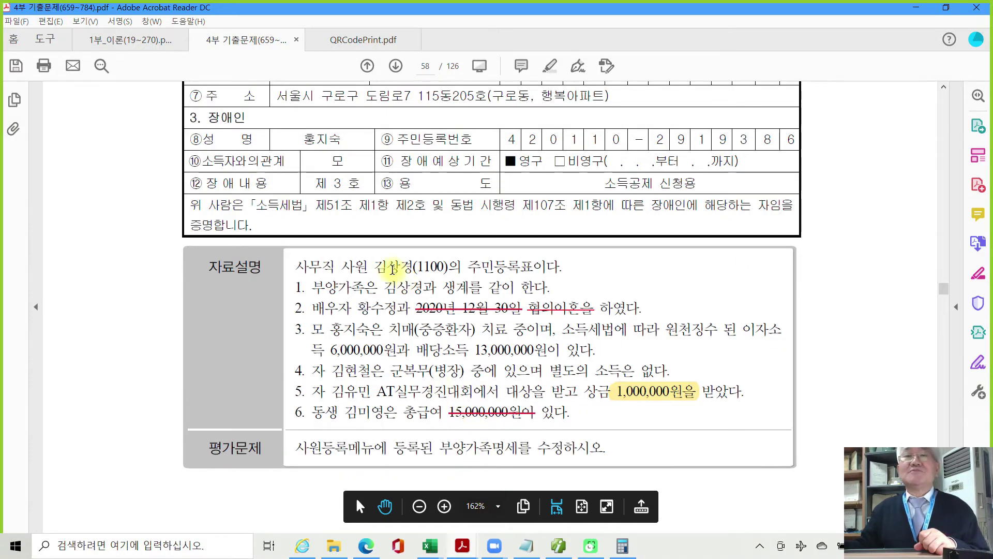
pyautogui.moveTo(382, 266); pyautogui.dragTo(448, 268)
pyautogui.rightClick(442, 269)
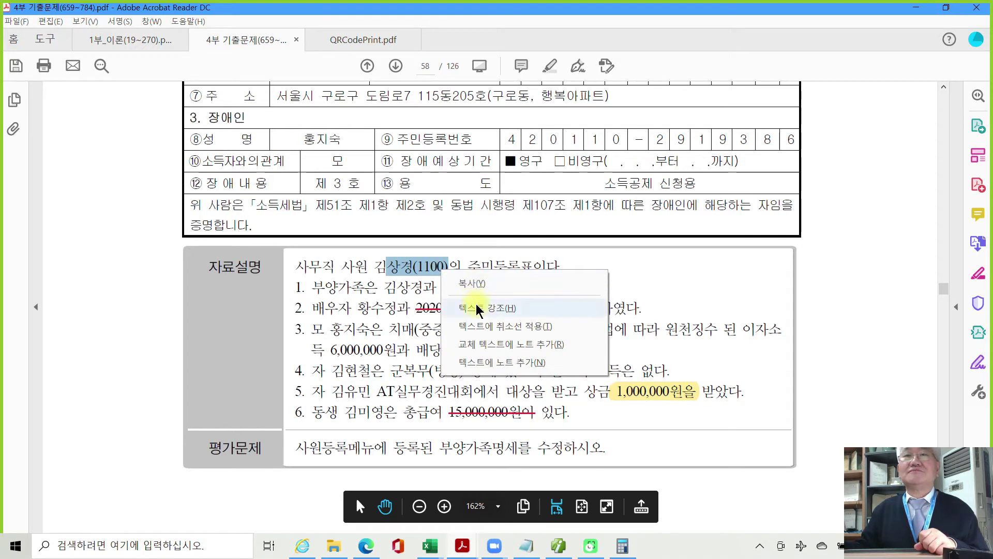
pyautogui.click(479, 309)
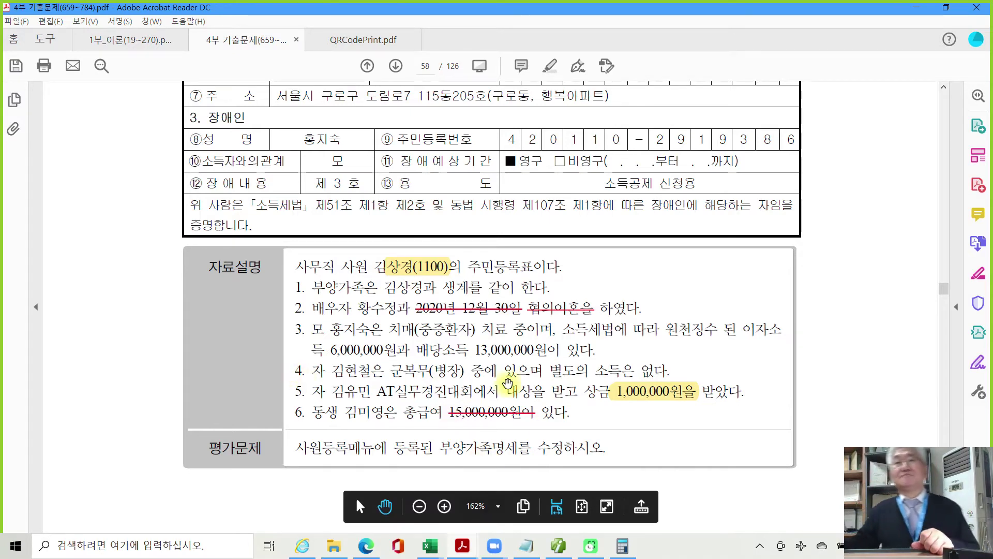
# Scroll down past the 평가문제 box to the bottom of page 716.
pyautogui.scroll(-2, 508, 383)
pyautogui.scroll(-2, 525, 381)
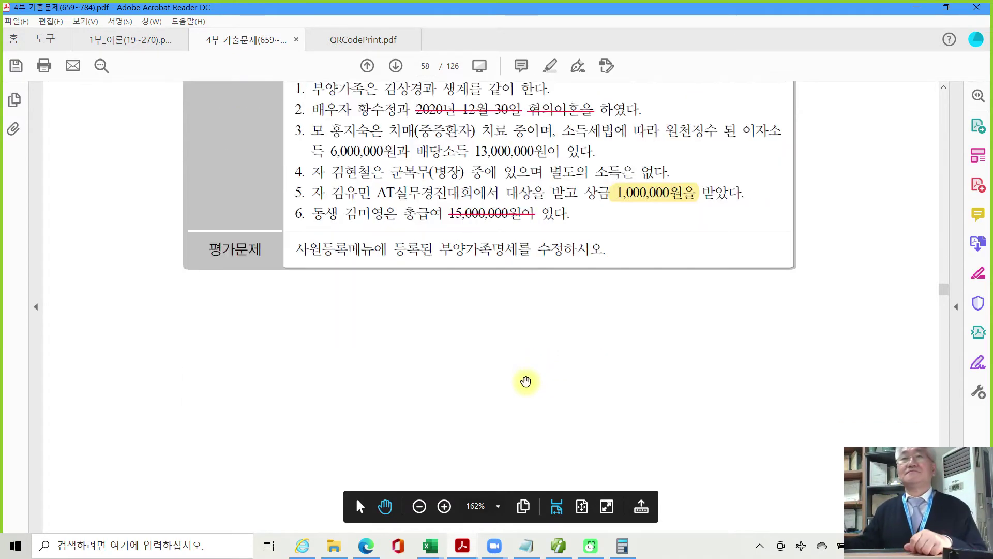
pyautogui.scroll(-8, 525, 382)
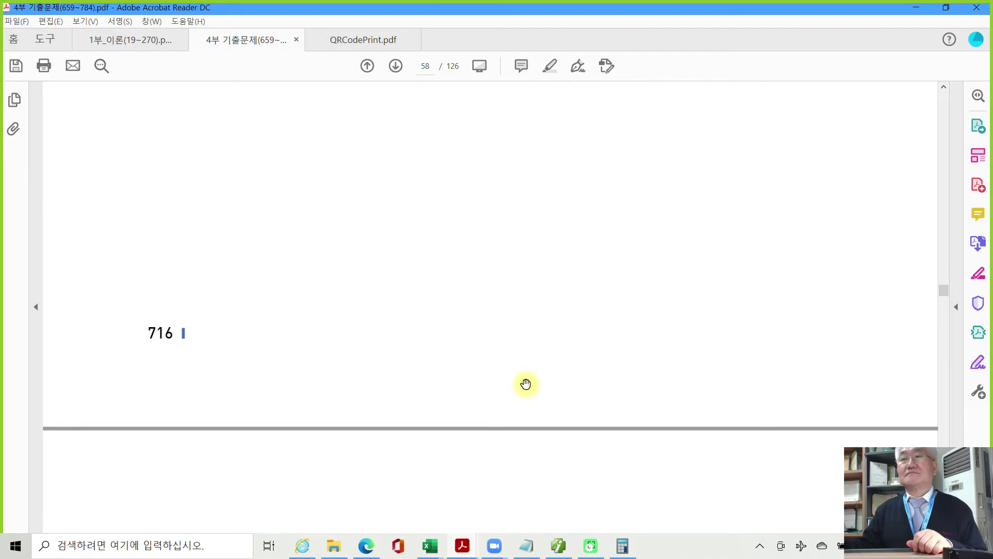
pyautogui.scroll(-8, 525, 384)
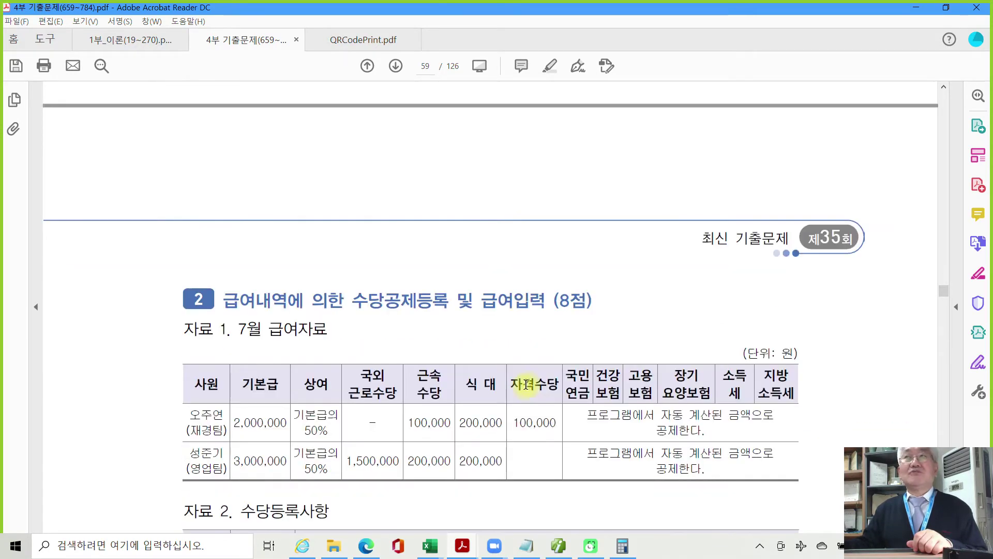
# Scroll to page 59 and highlight 국외근로수당 in row 200 in yellow.
pyautogui.scroll(-3, 525, 384)
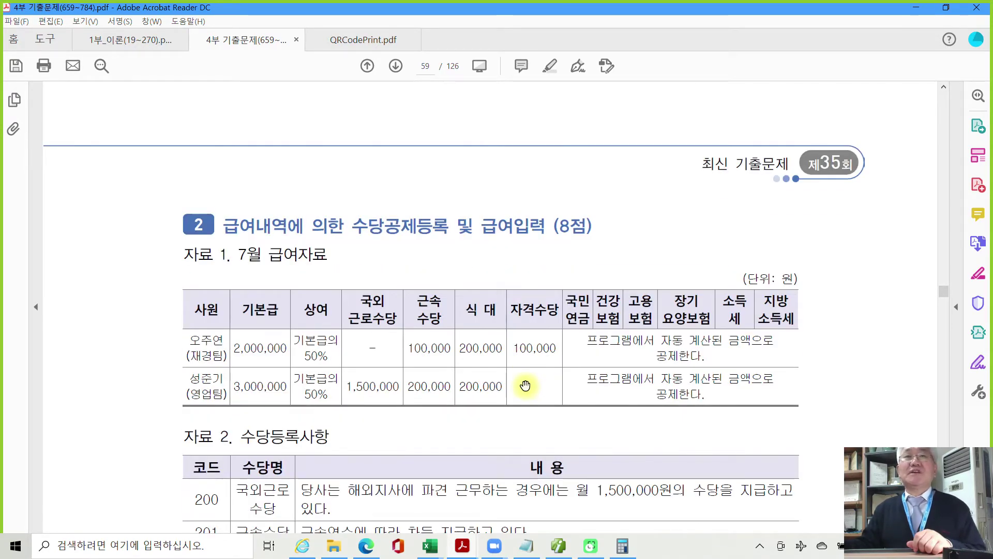
pyautogui.scroll(-1, 524, 386)
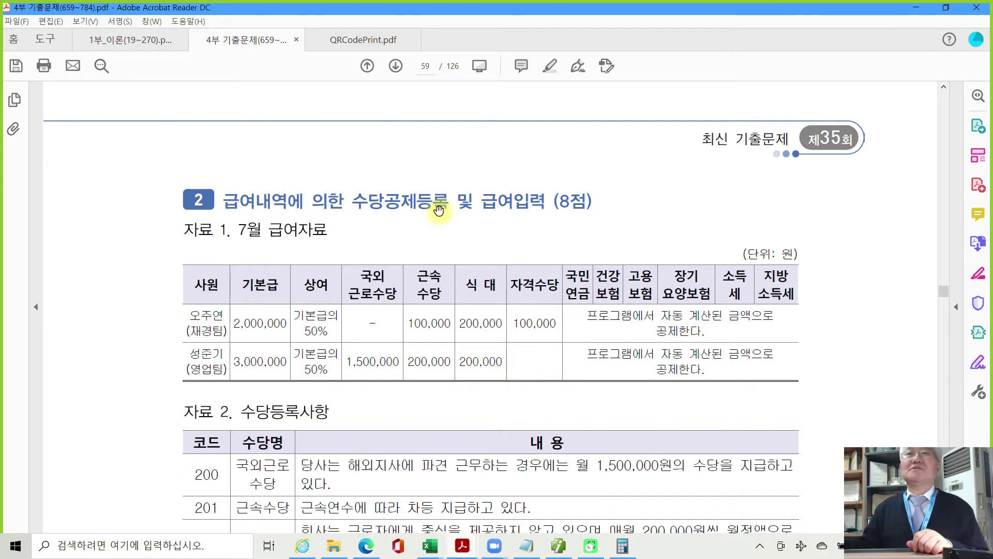
pyautogui.scroll(-4, 517, 277)
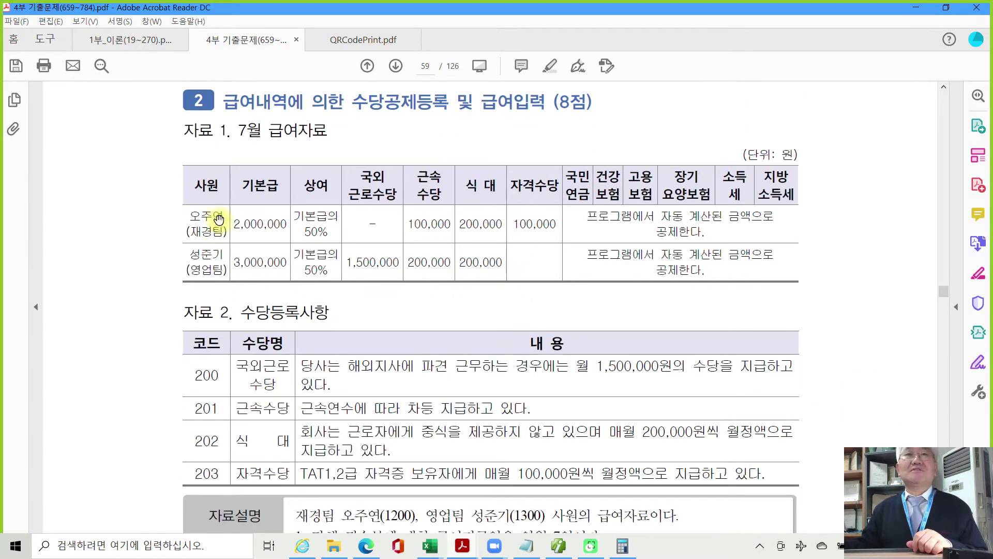
pyautogui.scroll(-3, 222, 279)
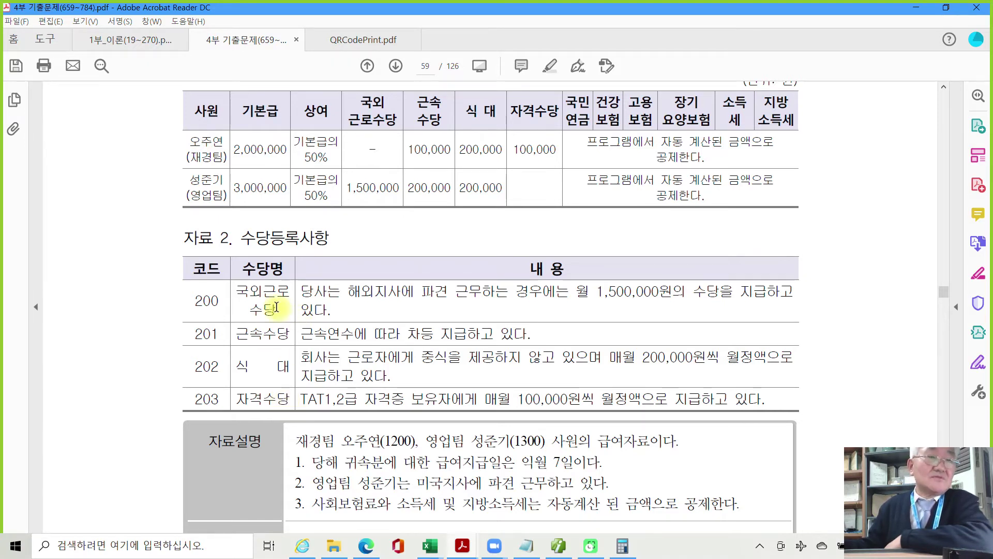
pyautogui.moveTo(277, 308); pyautogui.dragTo(242, 293)
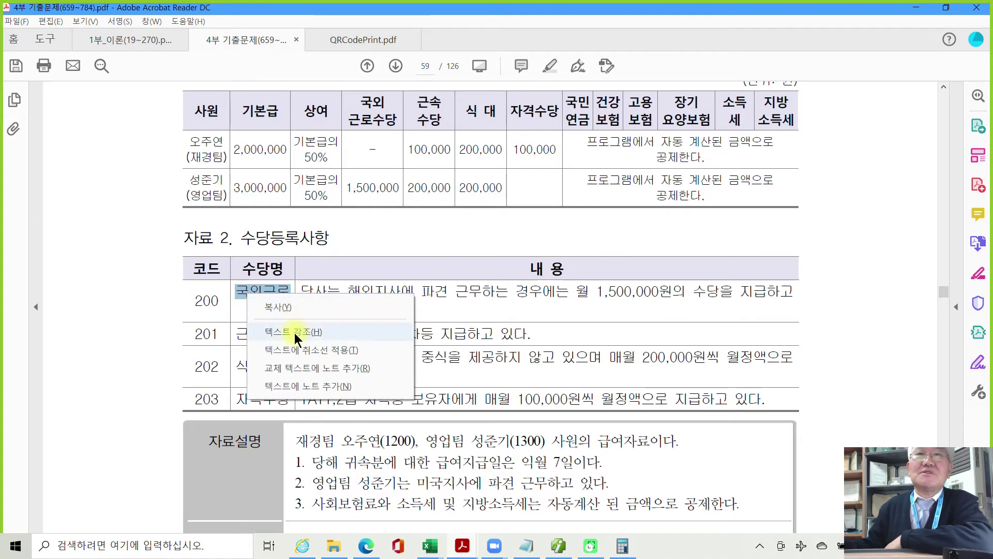
pyautogui.click(286, 332)
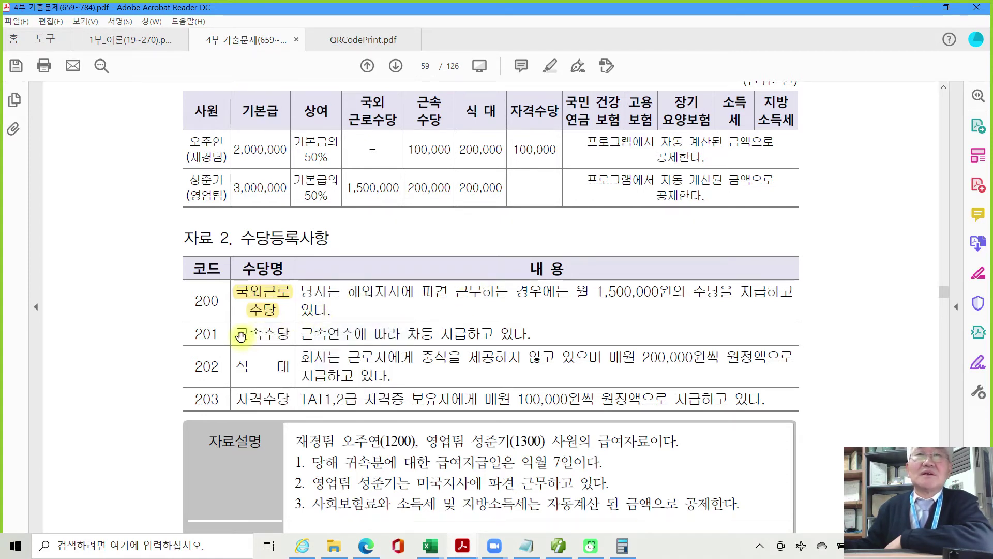
# Highlight 식대 in row 202 in yellow.
pyautogui.moveTo(238, 335); pyautogui.dragTo(288, 336)
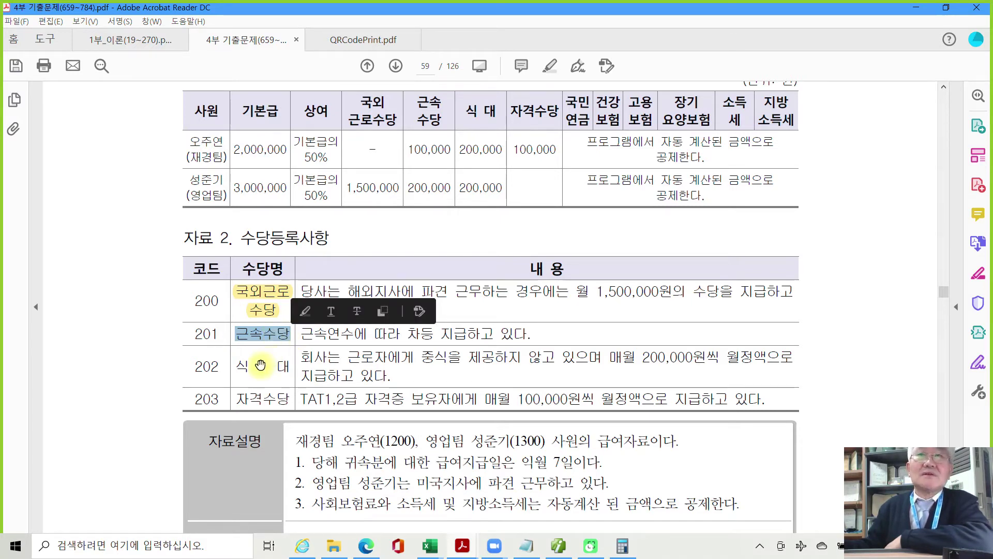
pyautogui.click(239, 366)
pyautogui.moveTo(239, 365); pyautogui.dragTo(283, 366)
pyautogui.click(273, 392)
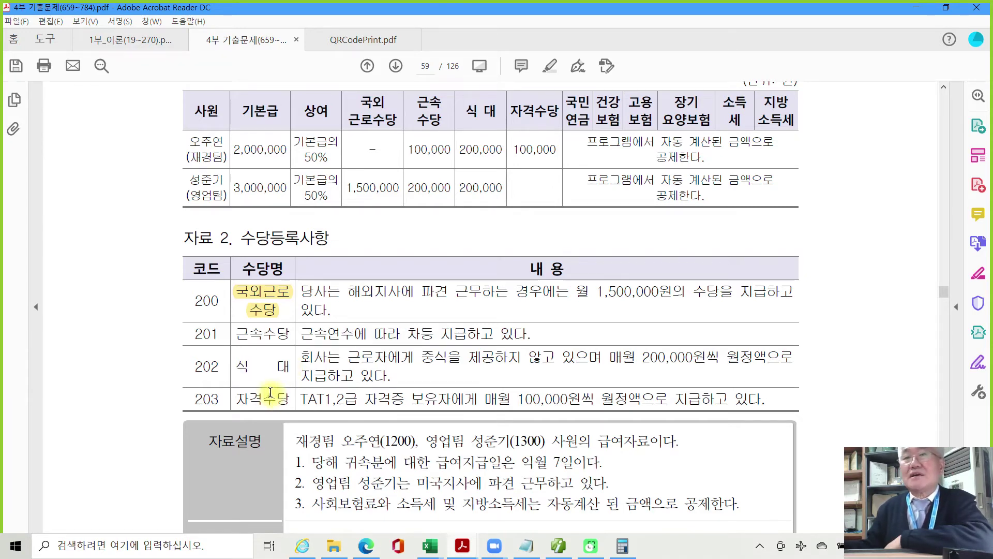
pyautogui.scroll(-1, 292, 456)
pyautogui.scroll(-3, 292, 456)
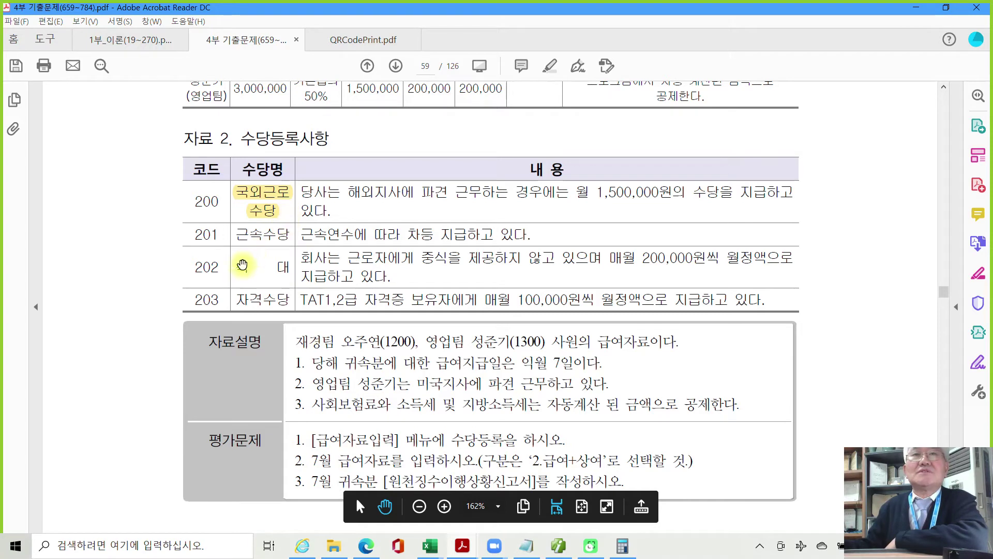
pyautogui.moveTo(239, 268); pyautogui.dragTo(284, 271)
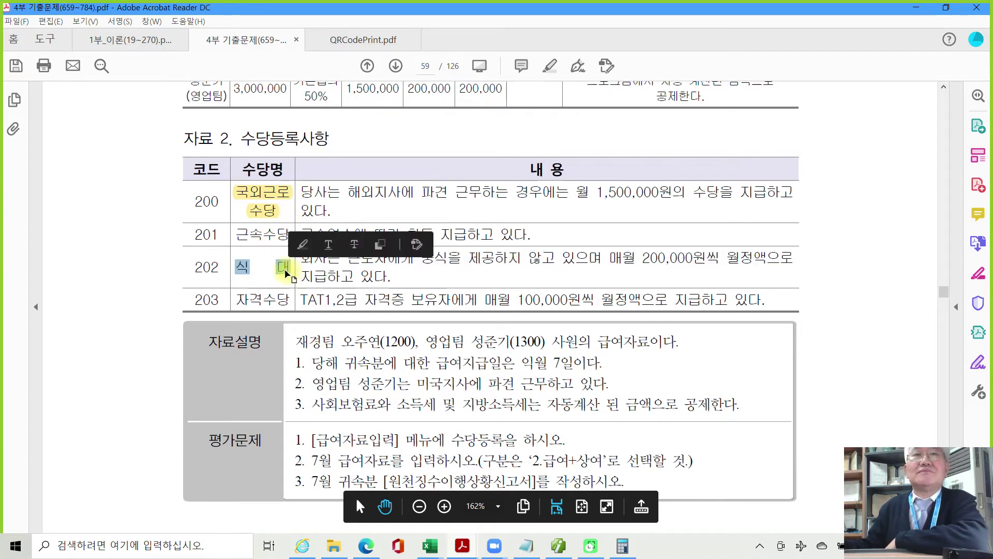
pyautogui.rightClick(289, 299)
pyautogui.click(316, 309)
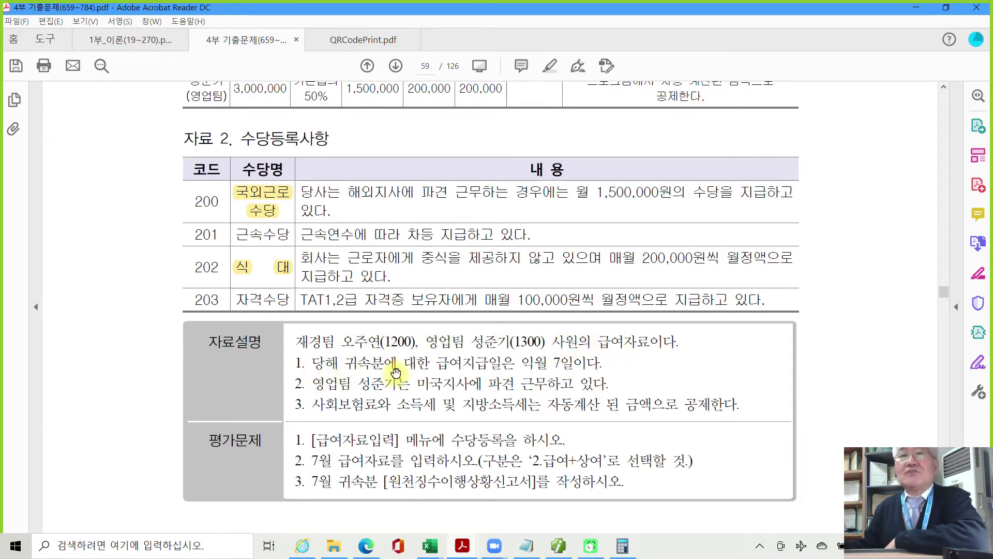
# Highlight the payment date phrase 익월 7일이다 in yellow.
pyautogui.click(531, 364)
pyautogui.moveTo(530, 364); pyautogui.dragTo(603, 363)
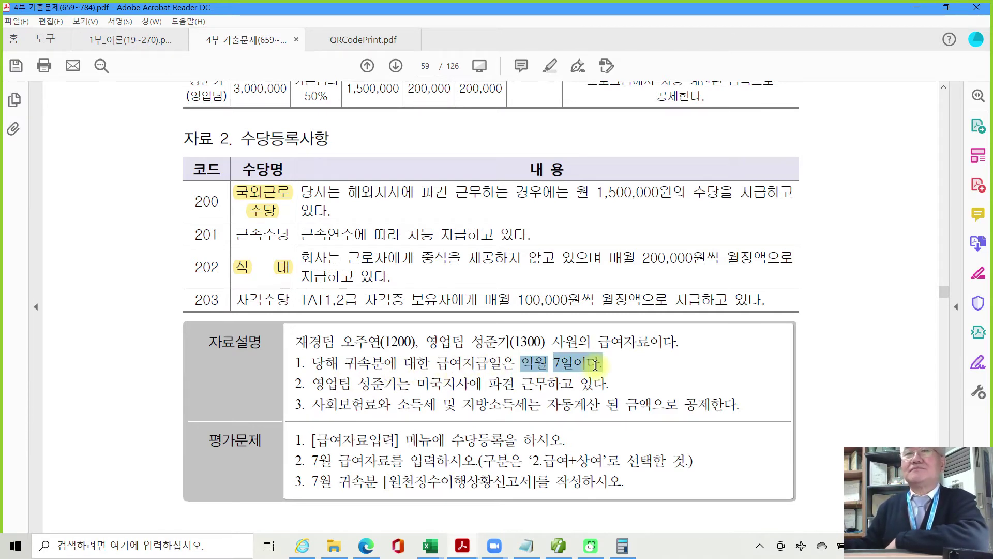
pyautogui.rightClick(553, 358)
pyautogui.click(582, 408)
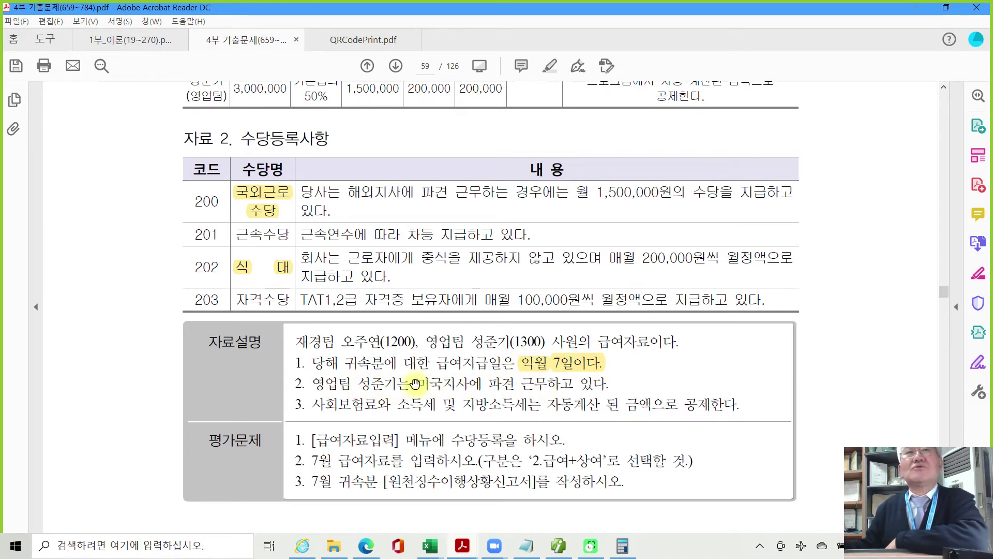
# Select the first 평가문제 instruction line but leave it unhighlighted.
pyautogui.scroll(3, 415, 381)
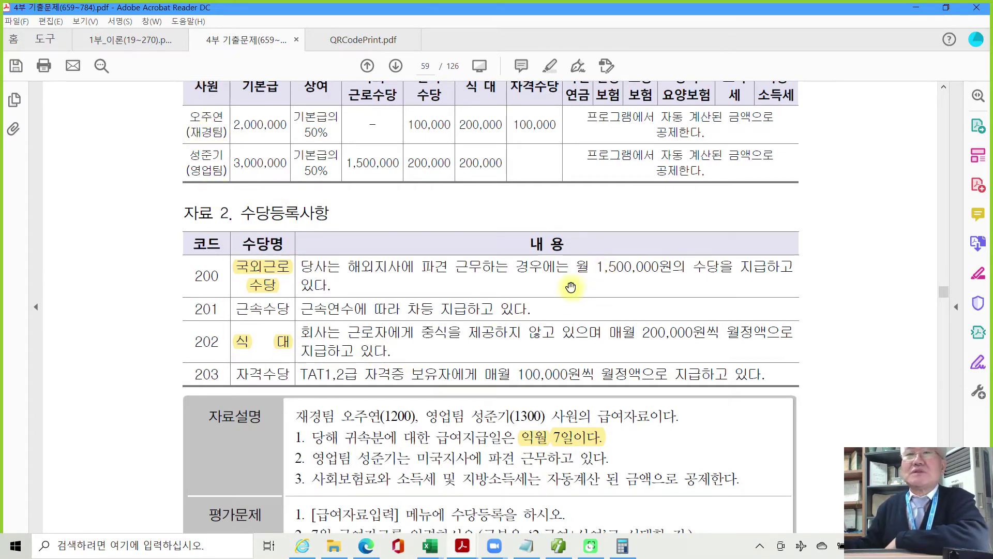
pyautogui.scroll(-3, 451, 392)
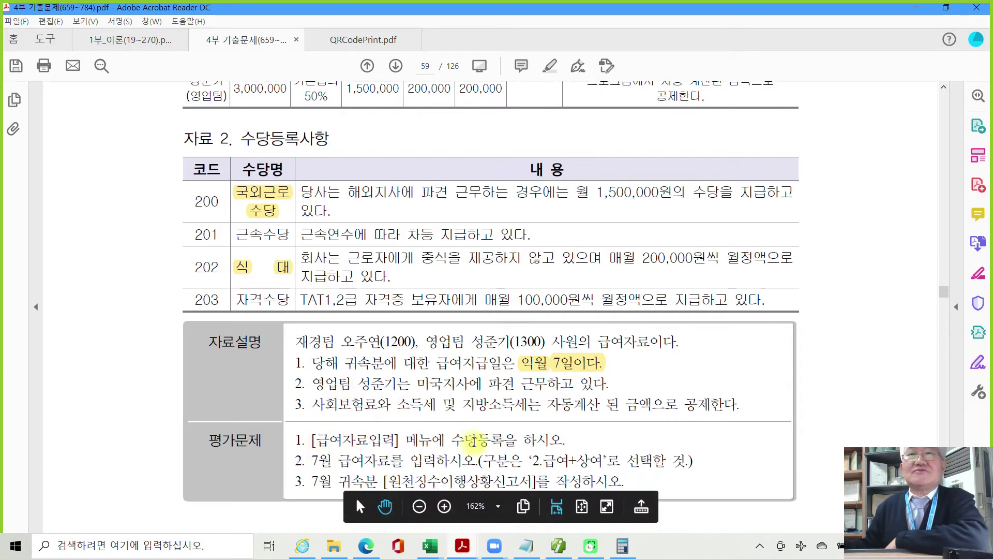
pyautogui.scroll(-1, 471, 442)
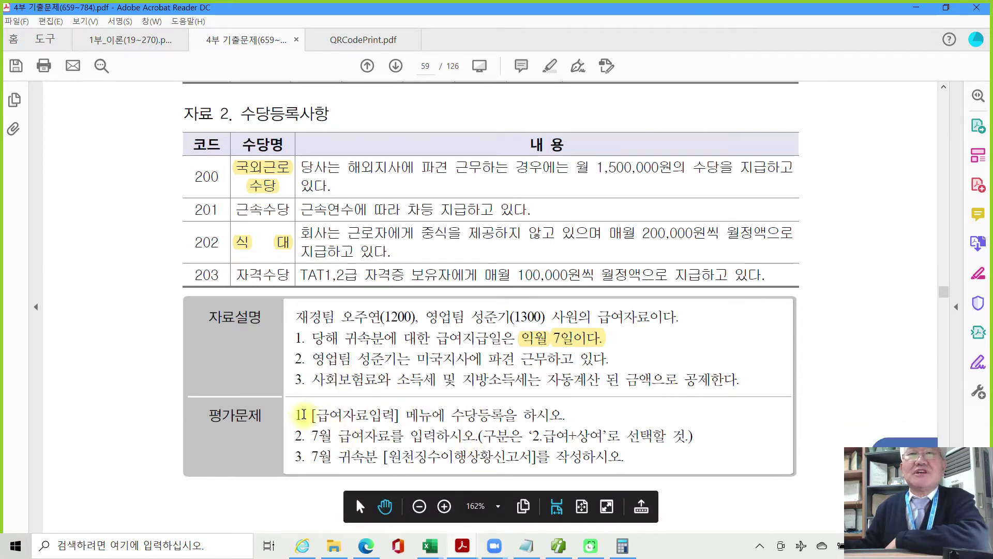
pyautogui.moveTo(302, 414); pyautogui.dragTo(563, 420)
pyautogui.rightClick(562, 420)
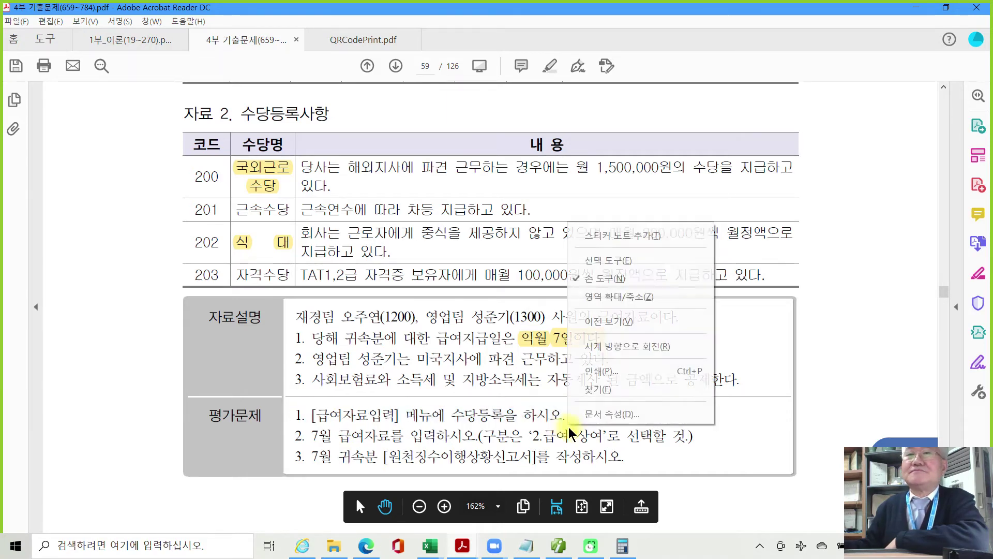
pyautogui.click(536, 420)
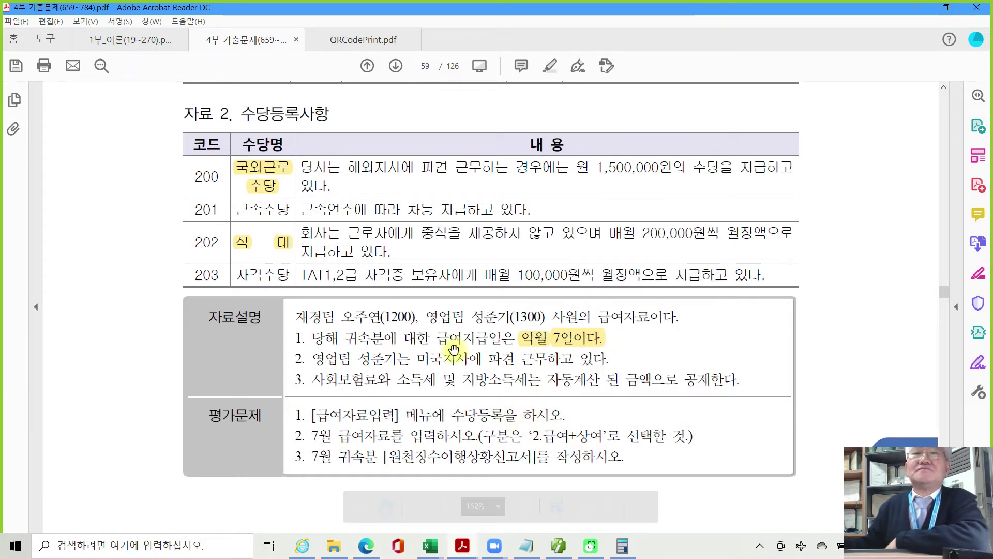
pyautogui.scroll(3, 454, 365)
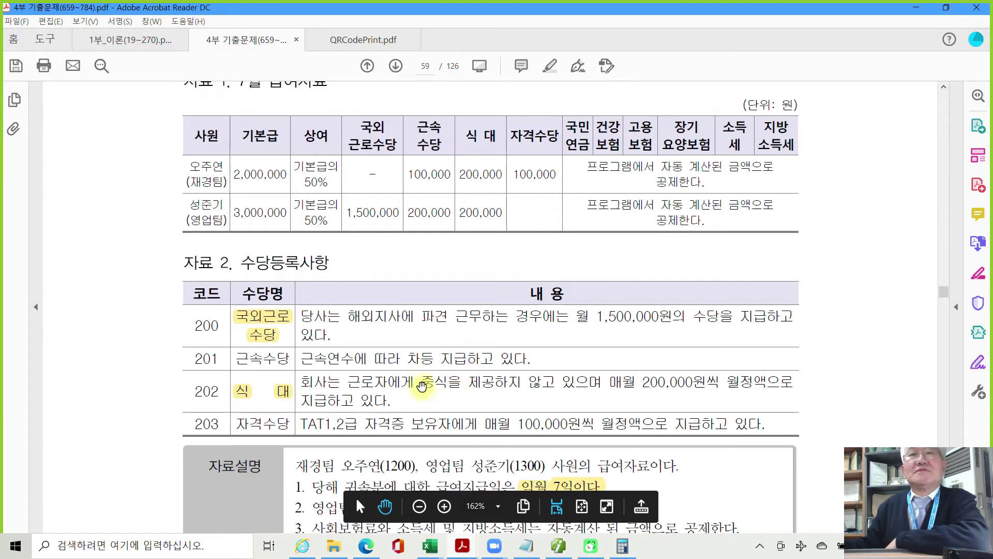
pyautogui.scroll(1, 417, 424)
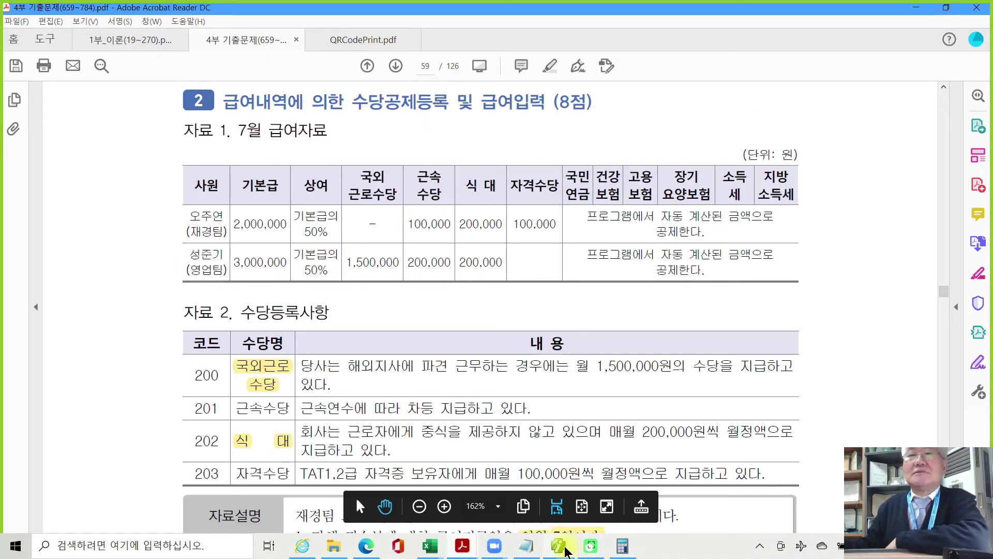
# In Smart A, close 사원등록 and 결산자료입력, then open 급여자료입력.
pyautogui.click(559, 546)
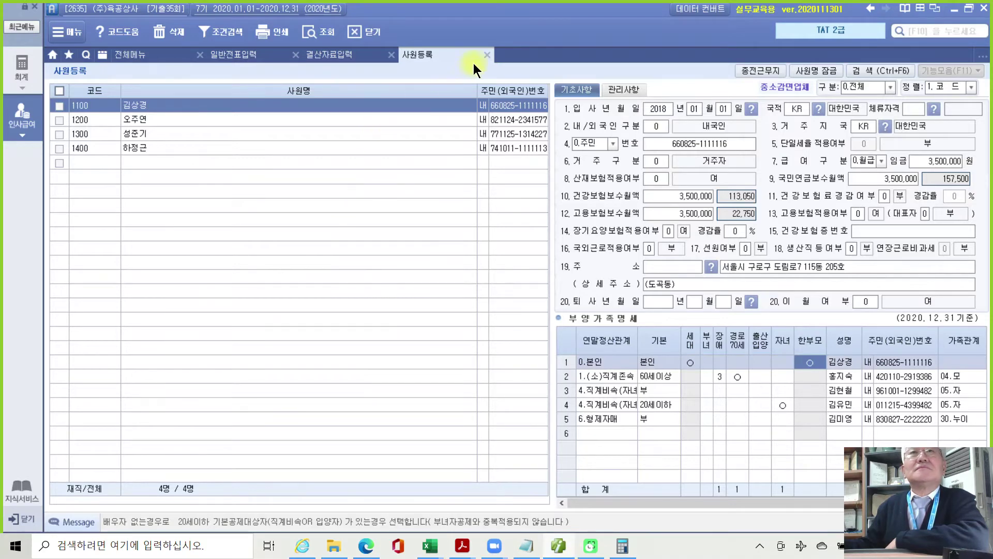
pyautogui.click(487, 57)
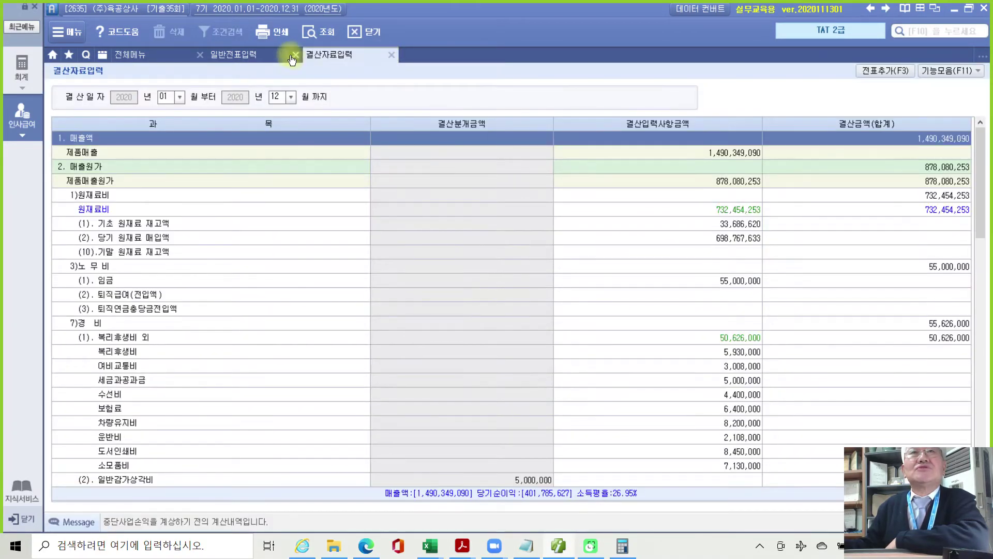
pyautogui.click(294, 56)
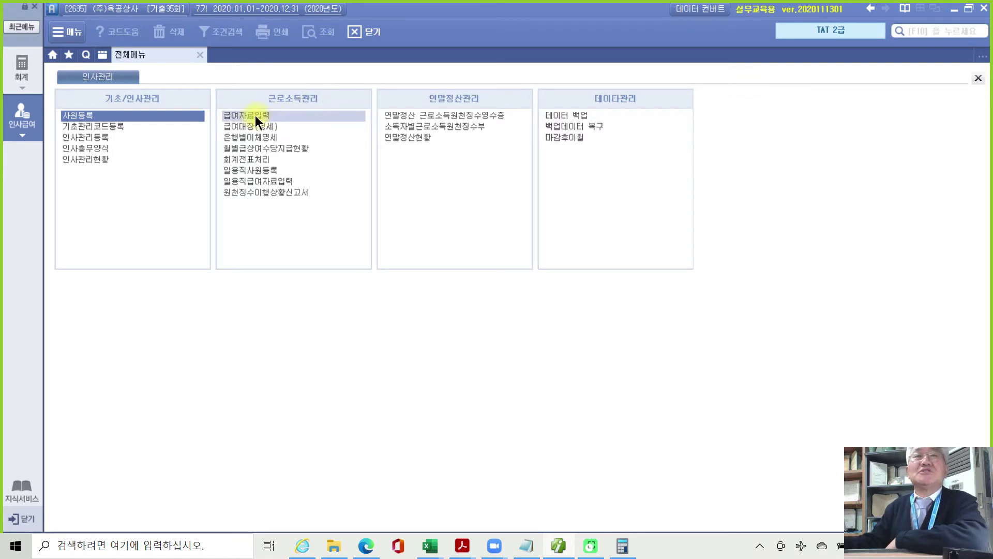
pyautogui.click(255, 115)
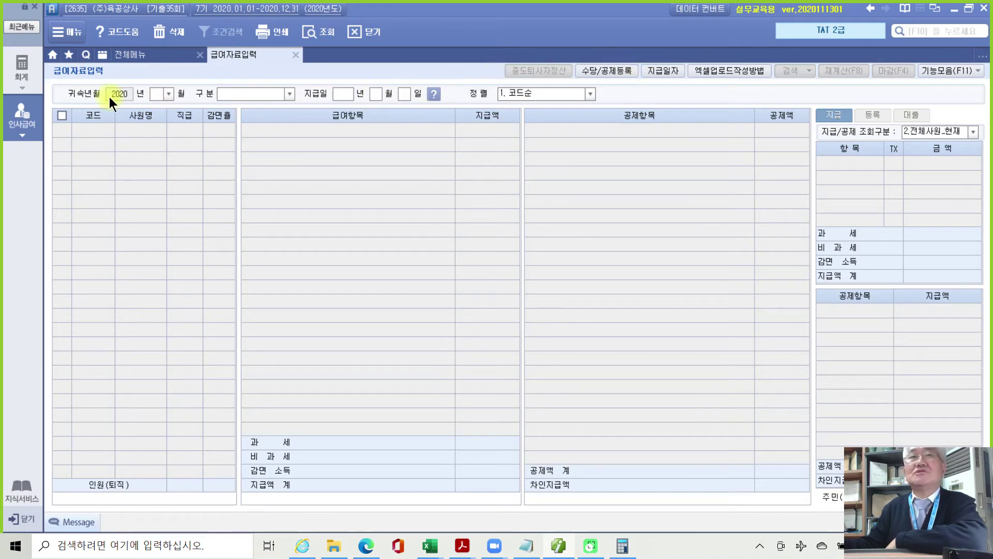
# Open 수당공제등록 and add a new allowance 국외근로수당 as code 200.
pyautogui.click(609, 70)
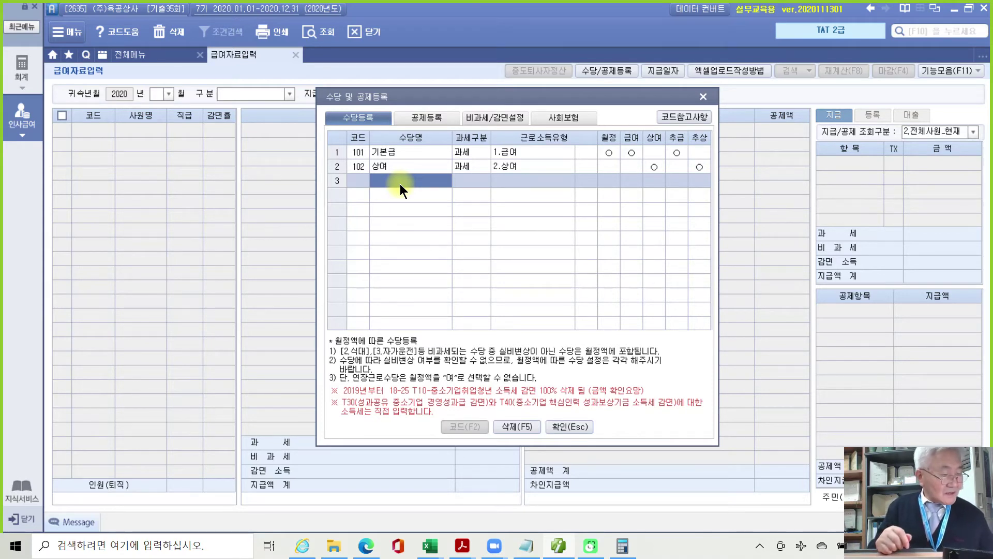
pyautogui.click(399, 185)
pyautogui.write('국')
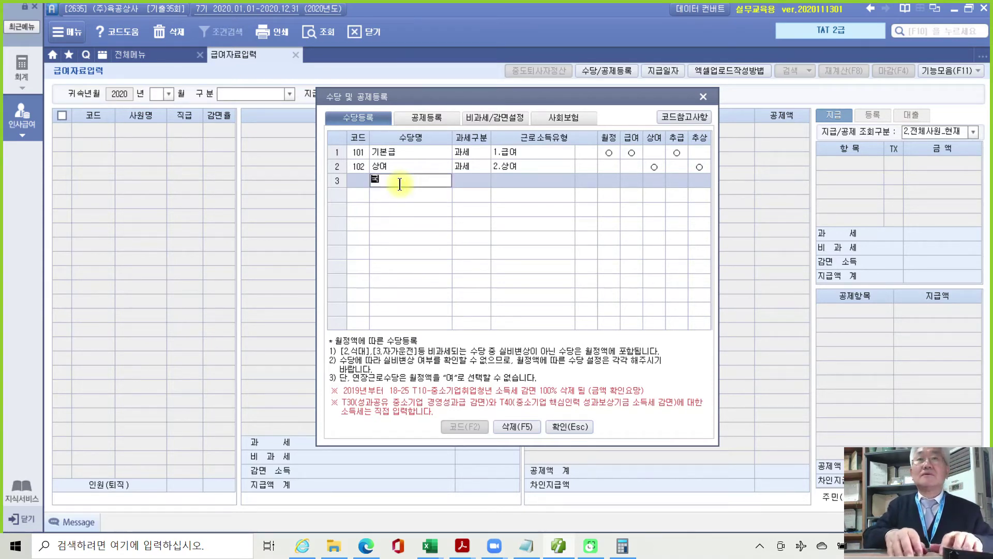
pyautogui.write('외근')
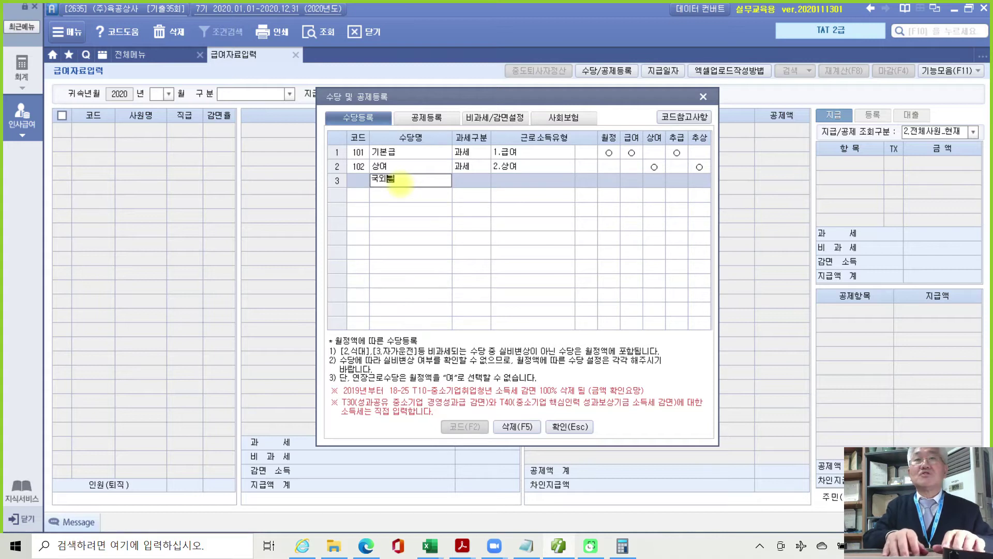
pyautogui.write('로수당')
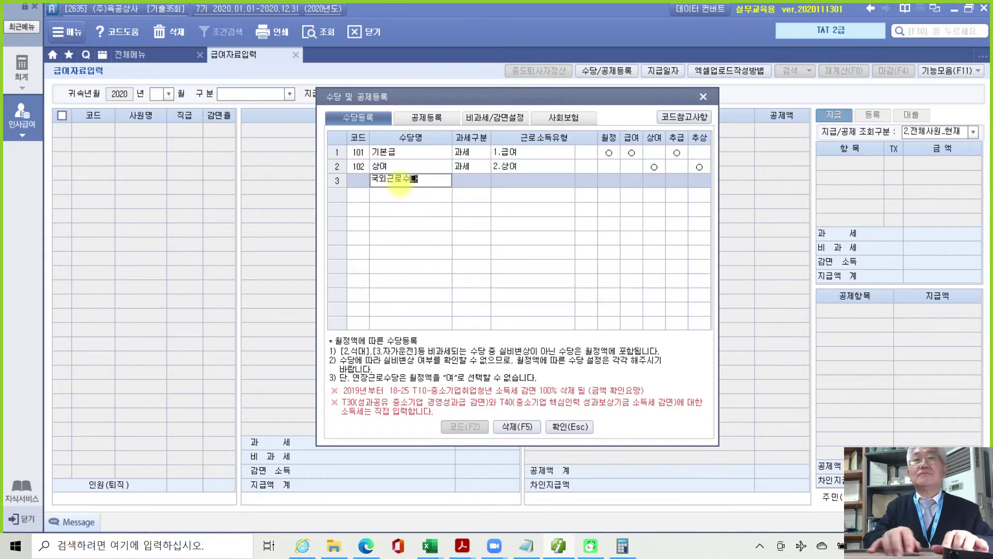
pyautogui.press('Return')
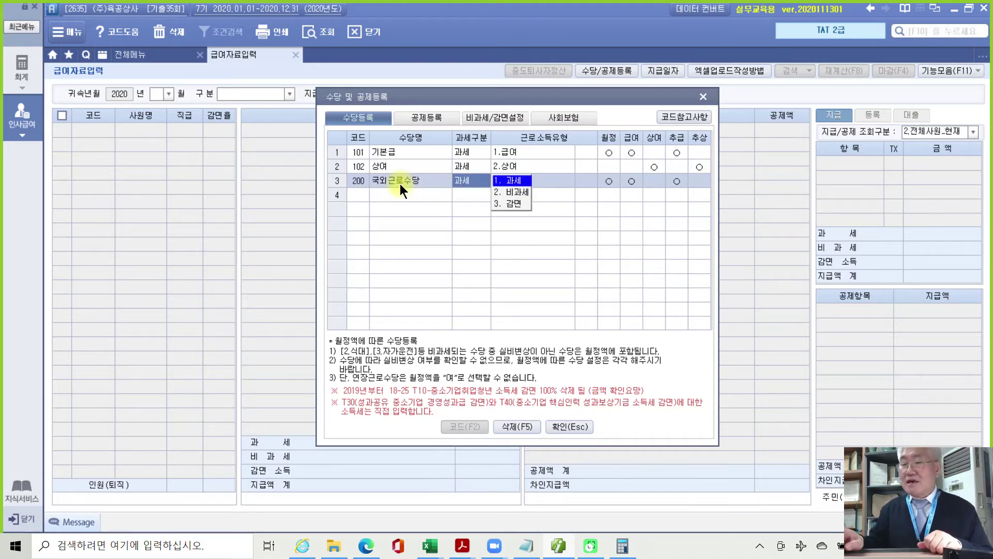
# Make 국외근로수당 비과세 under 국외등근로(건설지원업무 등) M01 and acknowledge the notice.
pyautogui.press('2')
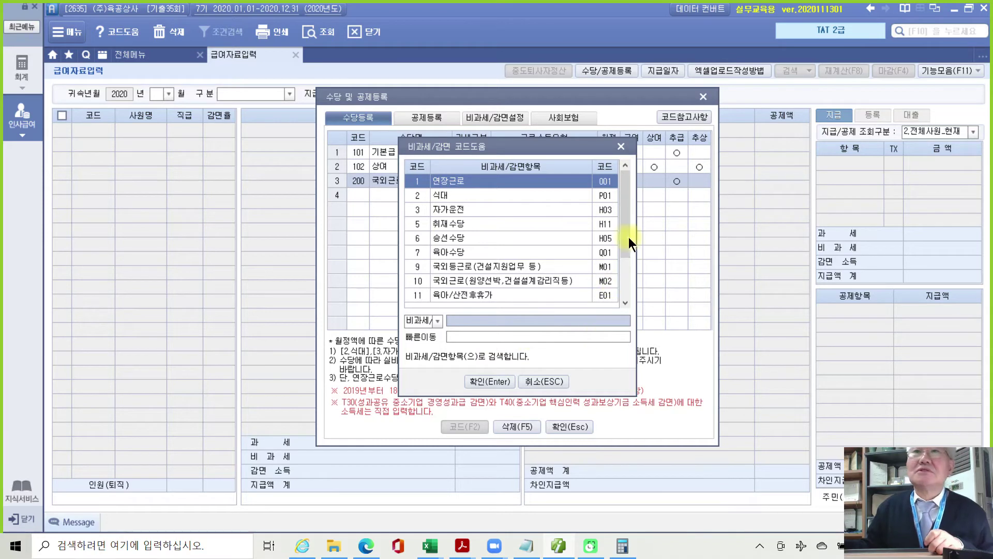
pyautogui.moveTo(627, 221); pyautogui.dragTo(626, 256)
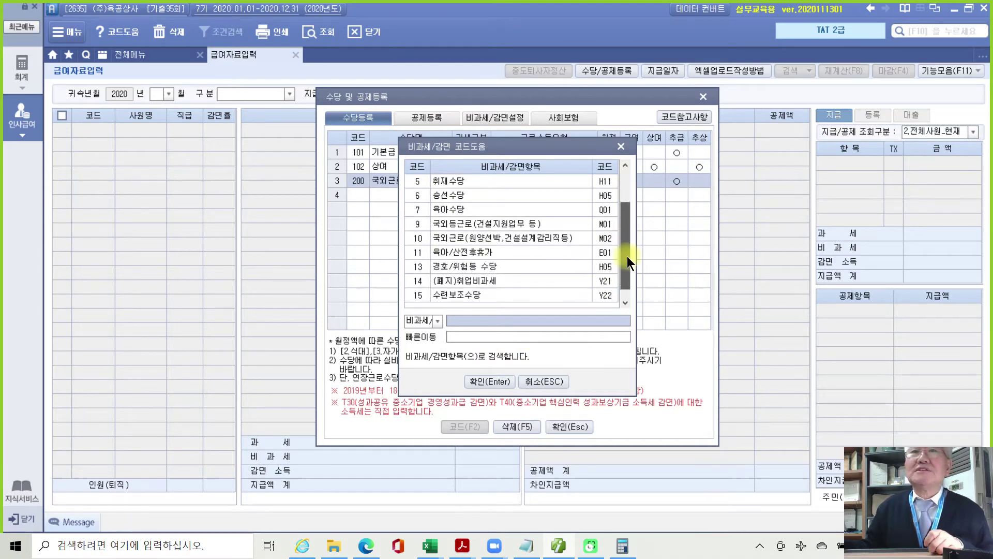
pyautogui.click(507, 225)
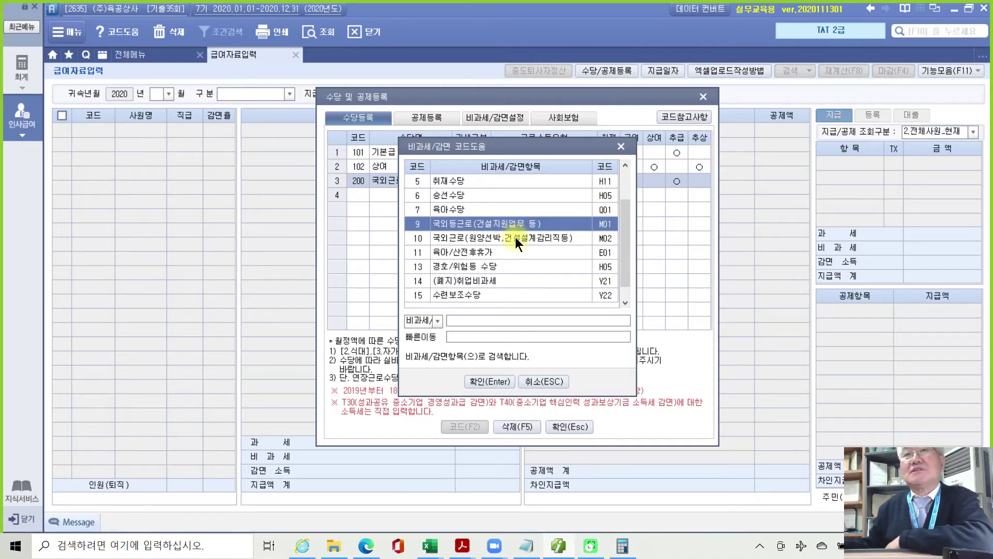
pyautogui.click(515, 237)
pyautogui.click(510, 225)
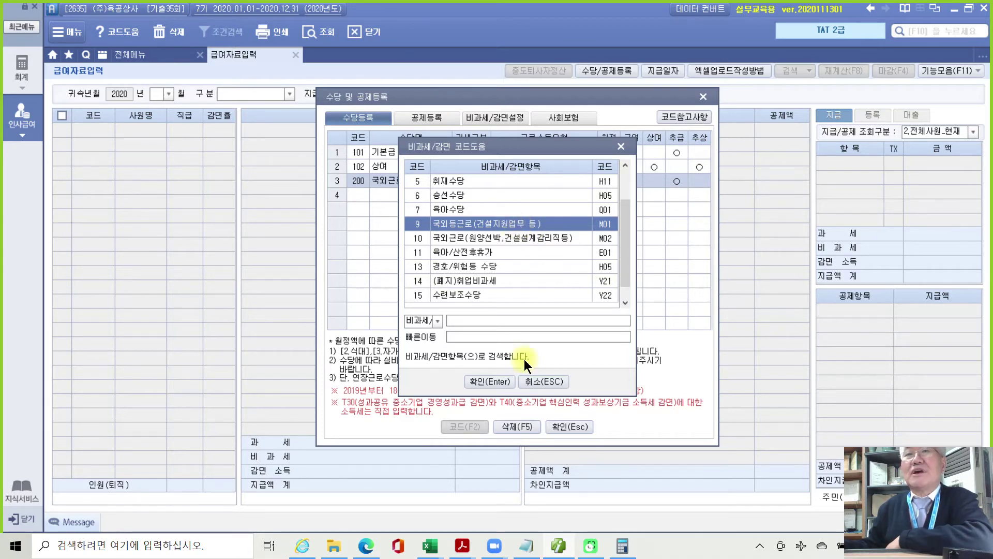
pyautogui.click(498, 378)
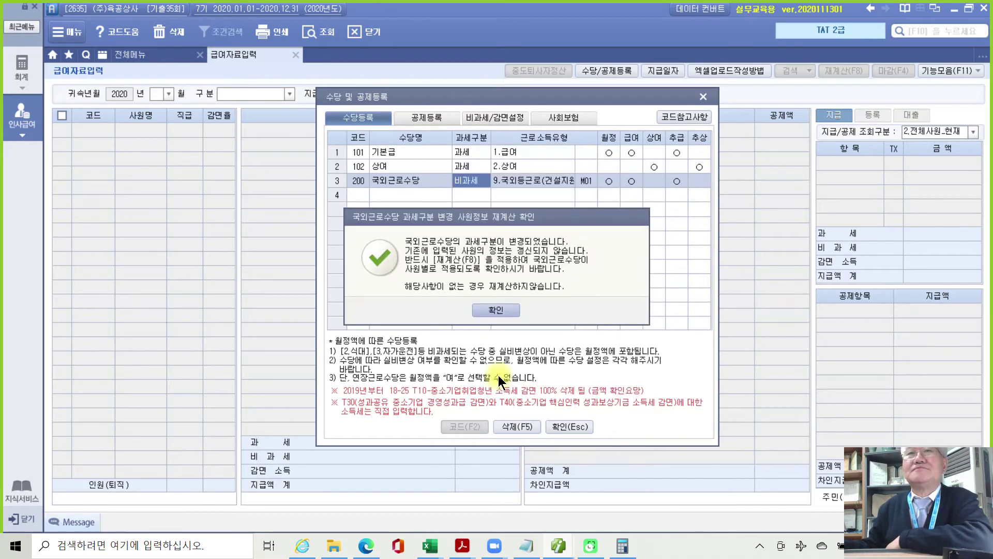
pyautogui.click(486, 309)
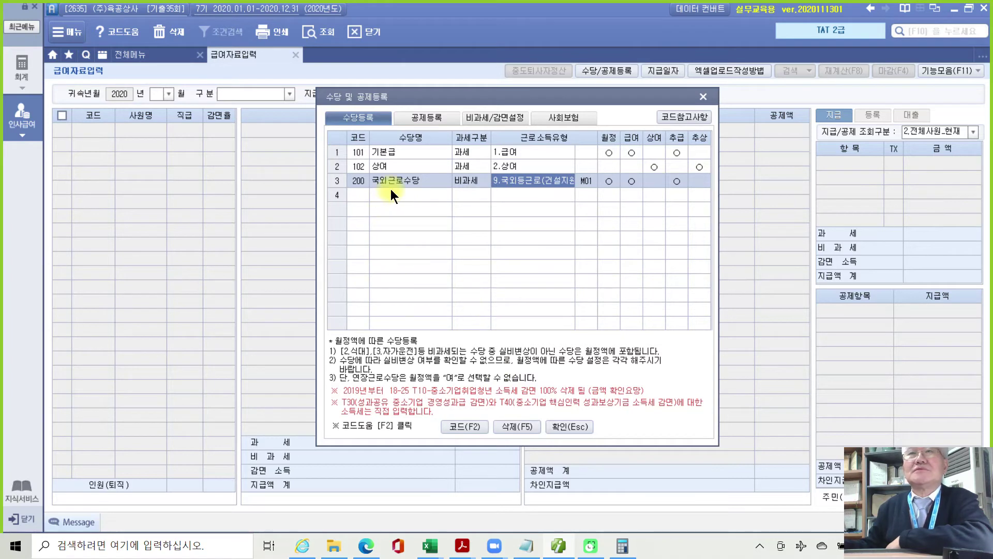
# Add 근속수당 as a taxable (과세) ordinary salary allowance.
pyautogui.click(408, 194)
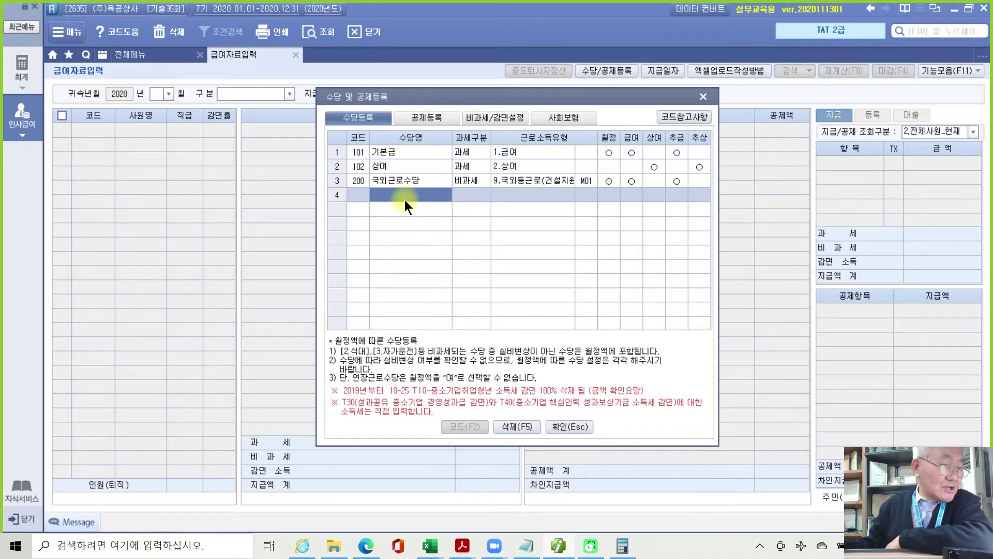
pyautogui.write('근')
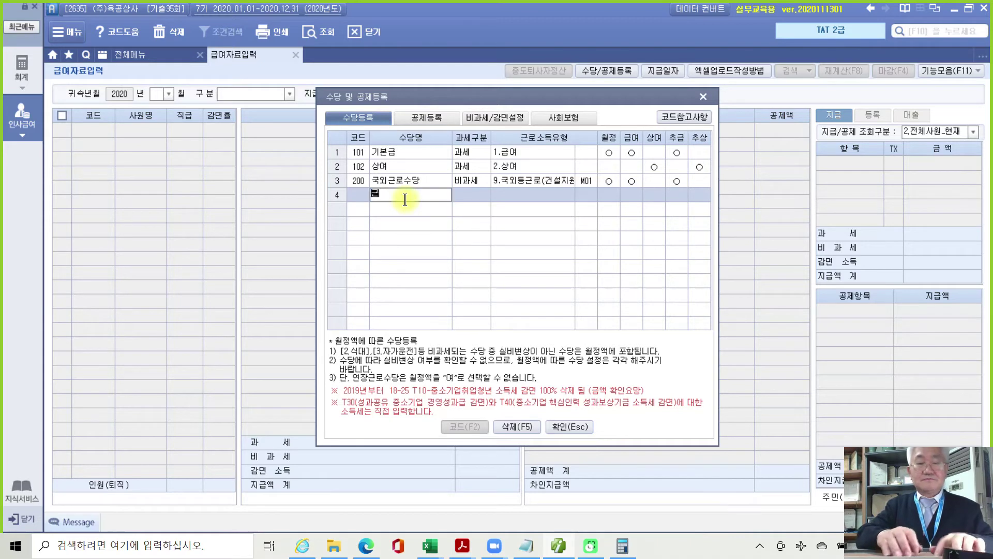
pyautogui.write('속수당')
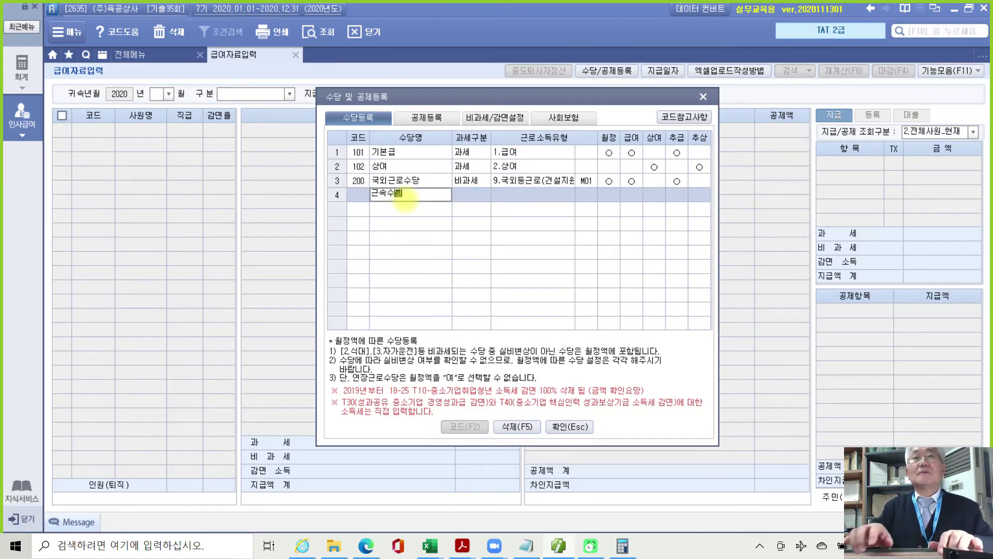
pyautogui.press('Return')
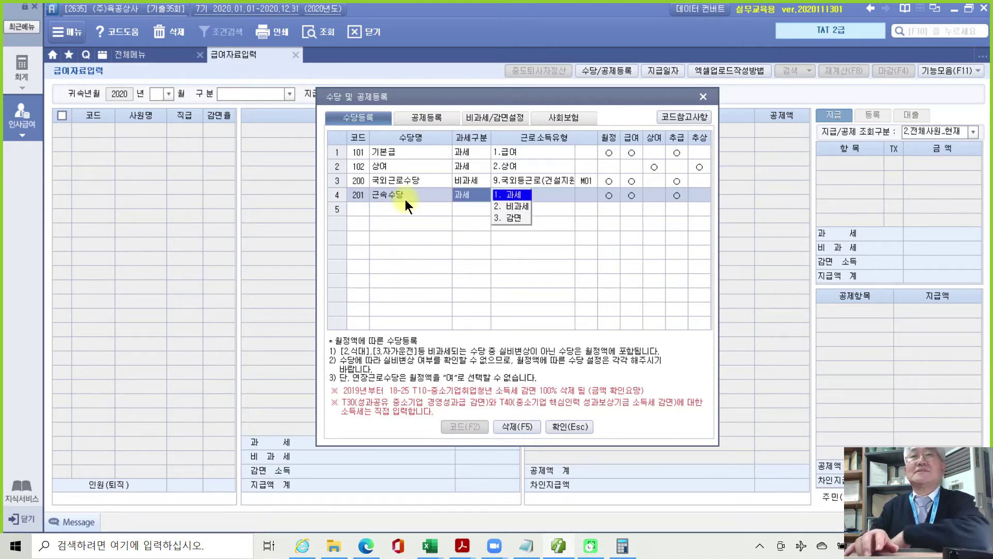
pyautogui.press('Return')
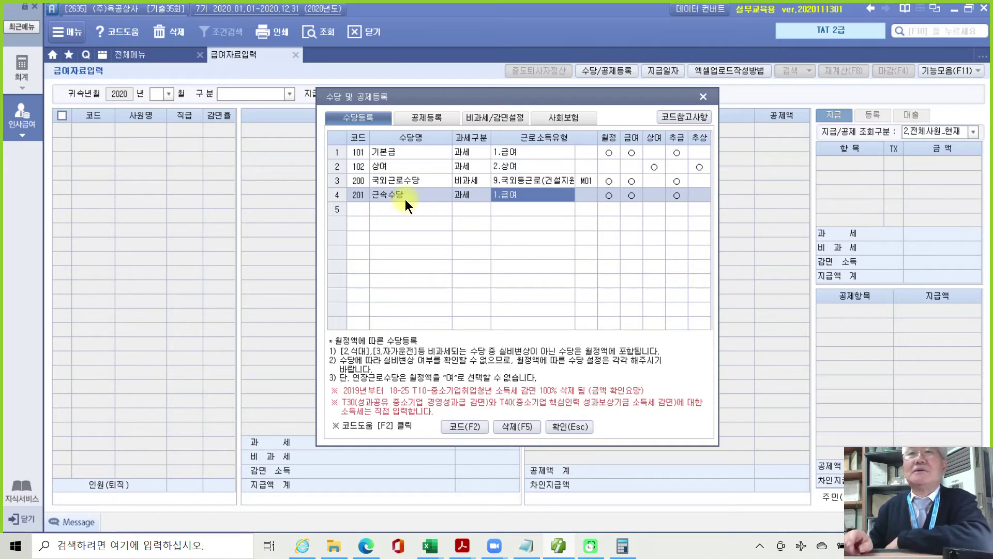
pyautogui.press('Return')
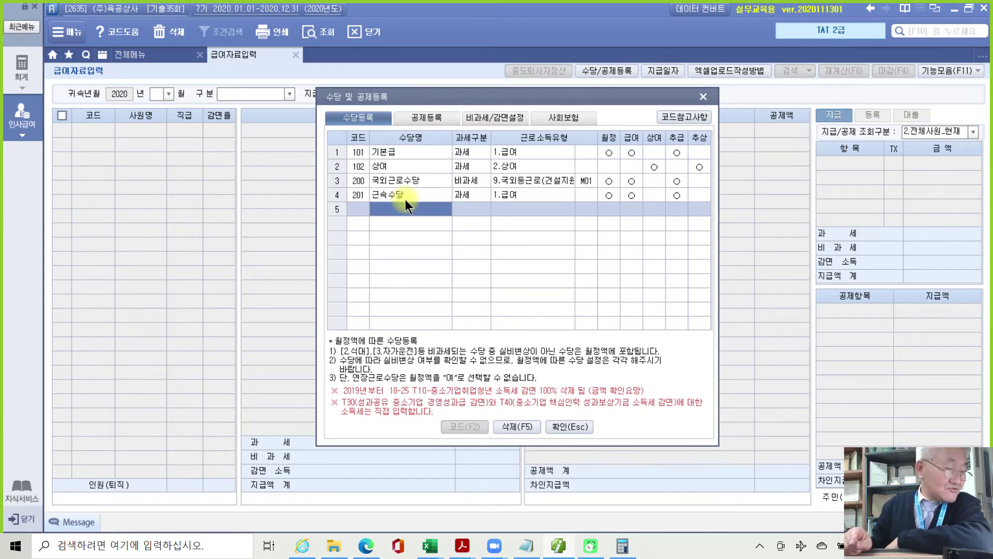
# Add 식대 as a 비과세 meal allowance with exemption code P01.
pyautogui.write('ㅅ')
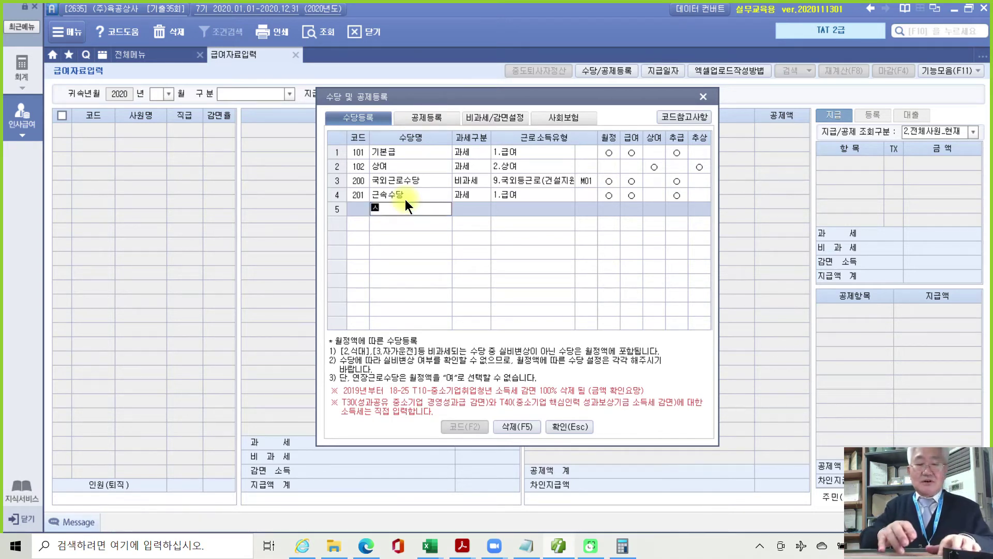
pyautogui.write('식대')
pyautogui.press('Return')
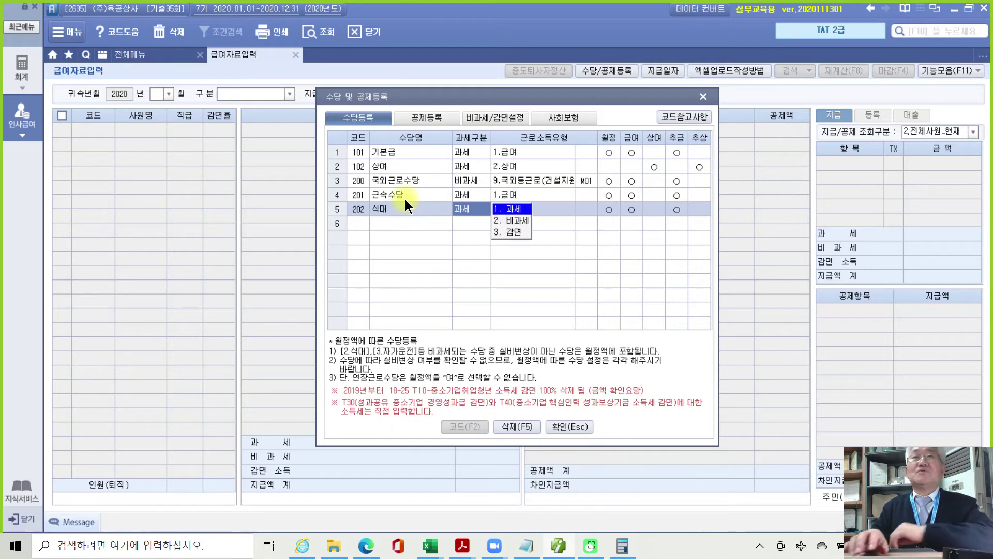
pyautogui.press('2')
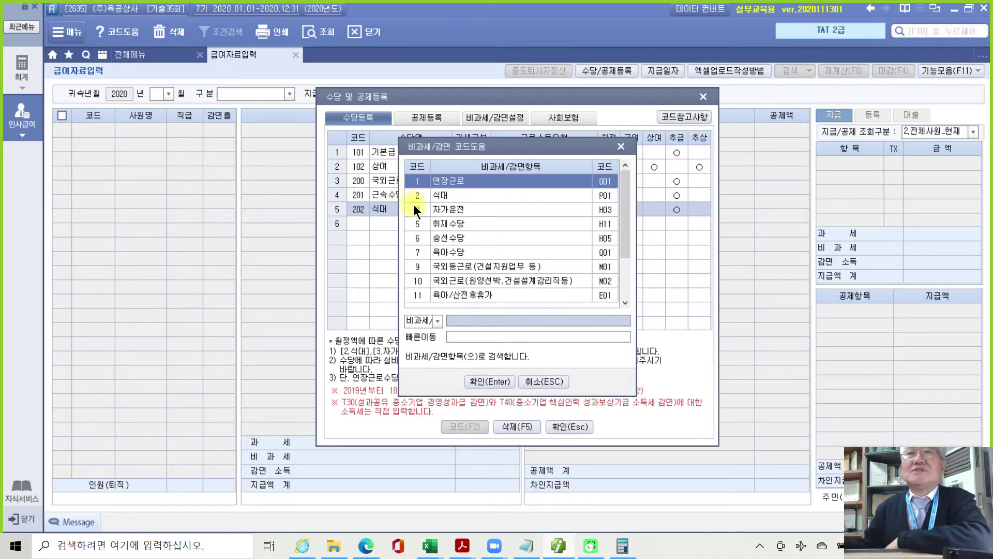
pyautogui.click(417, 198)
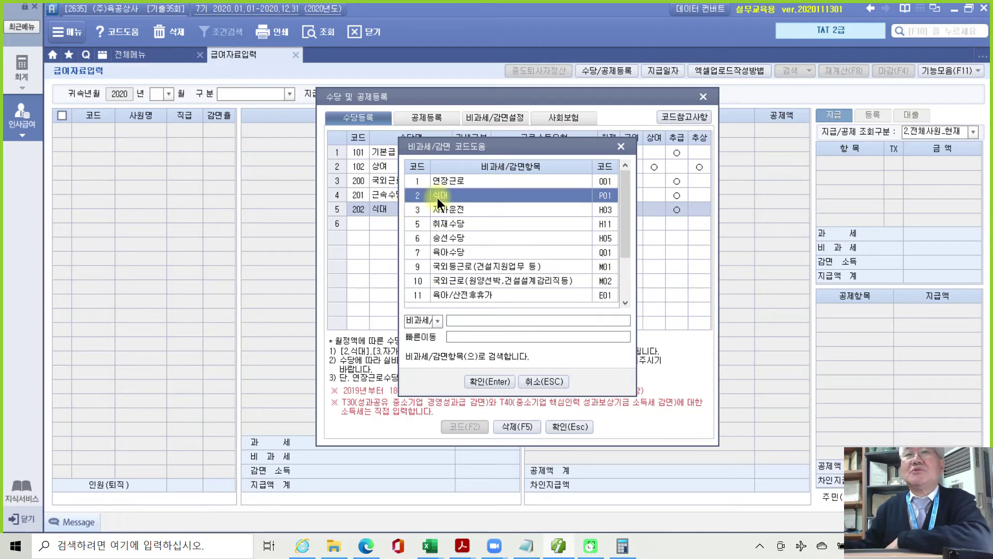
pyautogui.click(488, 381)
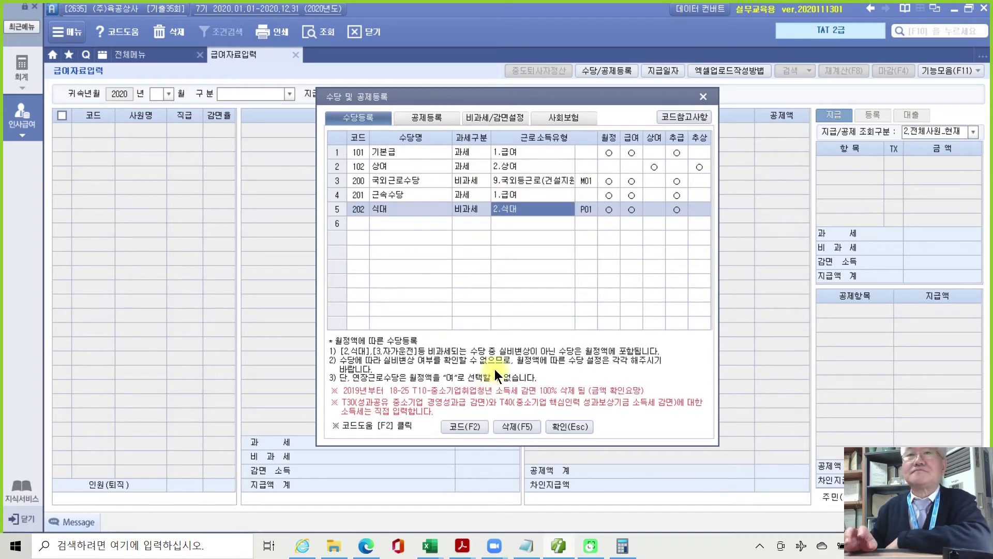
pyautogui.press('Return')
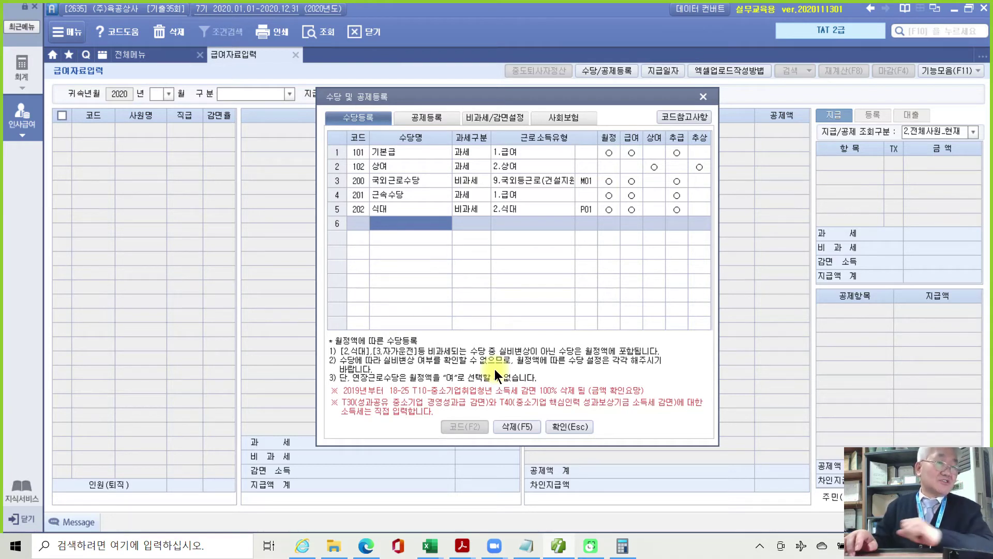
# Add 자격 수당 as a taxable (과세) ordinary salary allowance.
pyautogui.write('자격')
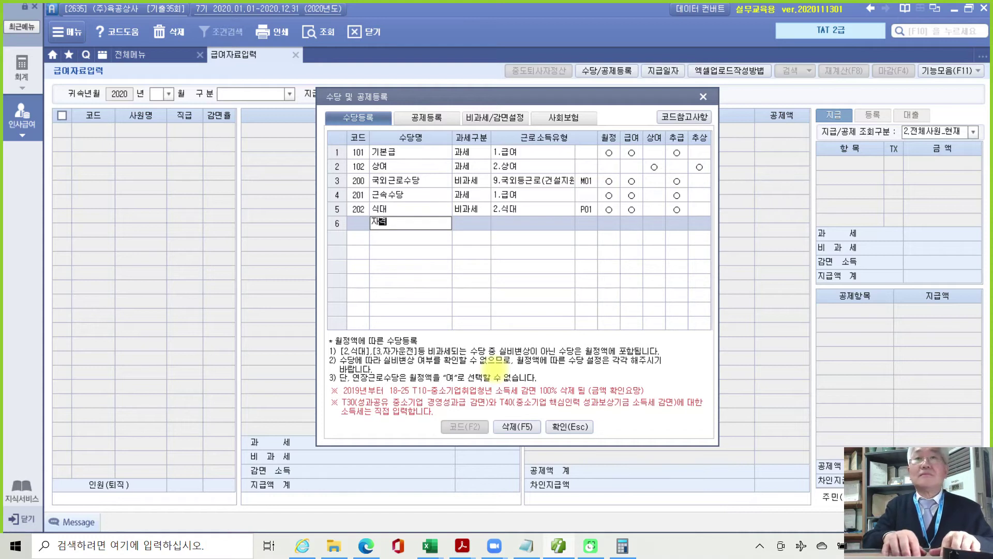
pyautogui.write('ㅅㄷ')
pyautogui.press('BackSpace')
pyautogui.press('BackSpace')
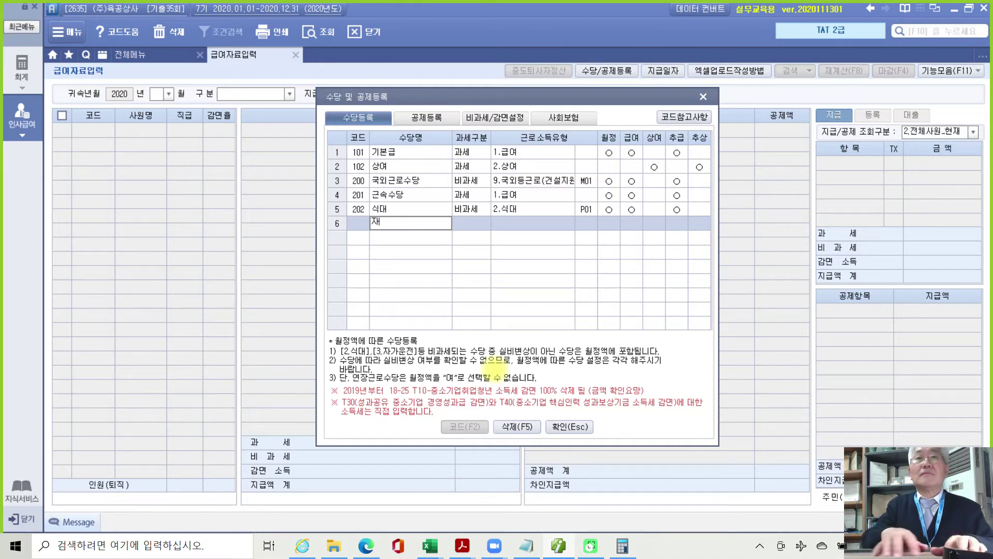
pyautogui.write('기격 수당')
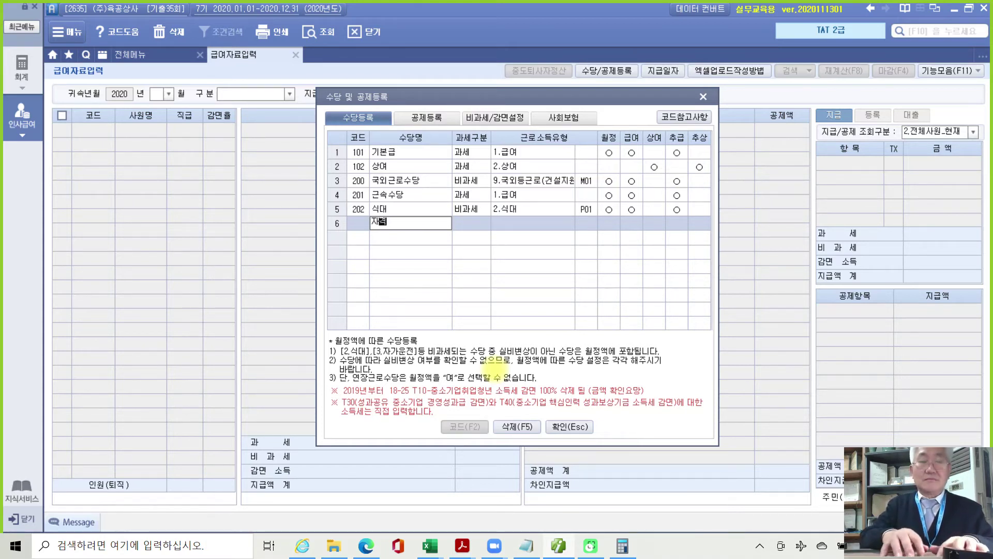
pyautogui.press('Return')
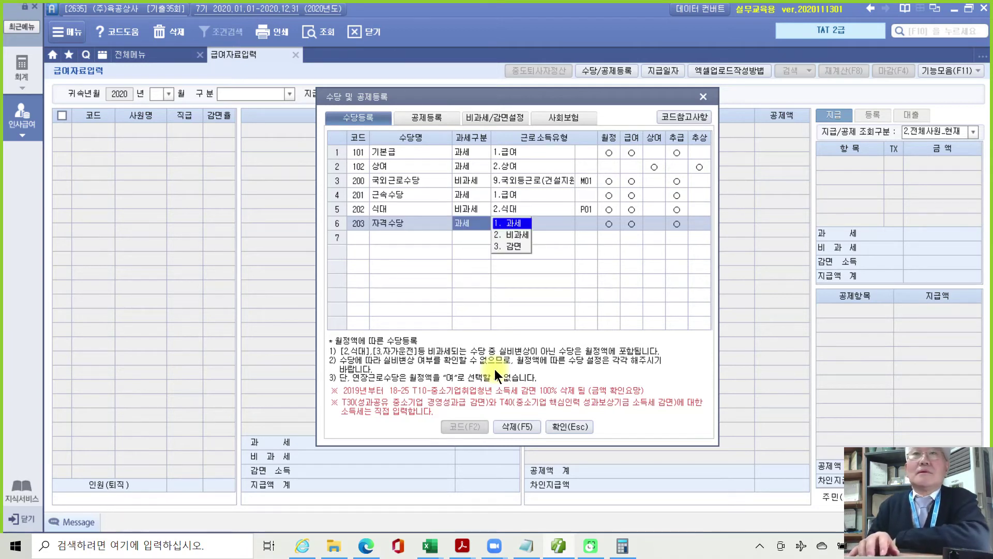
pyautogui.press('Return')
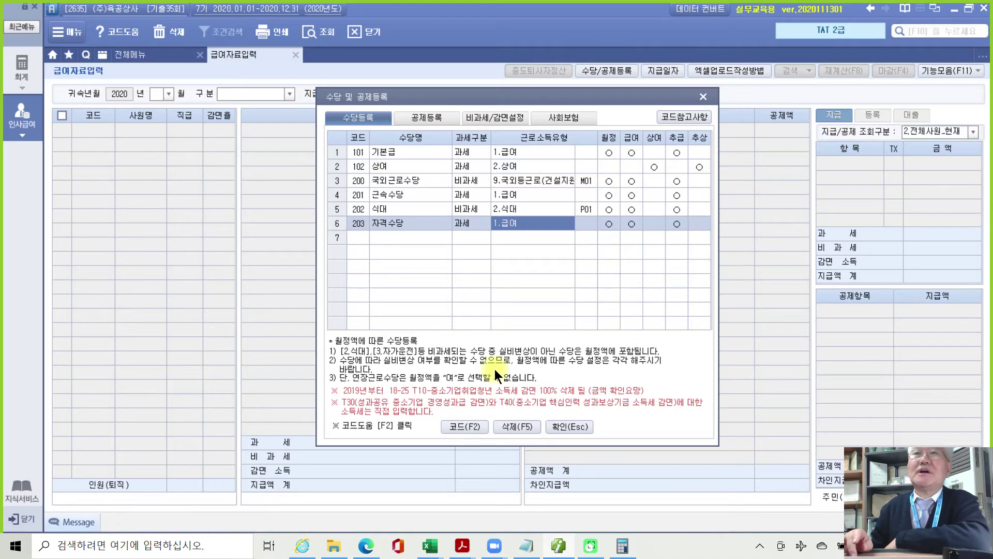
pyautogui.press('Return')
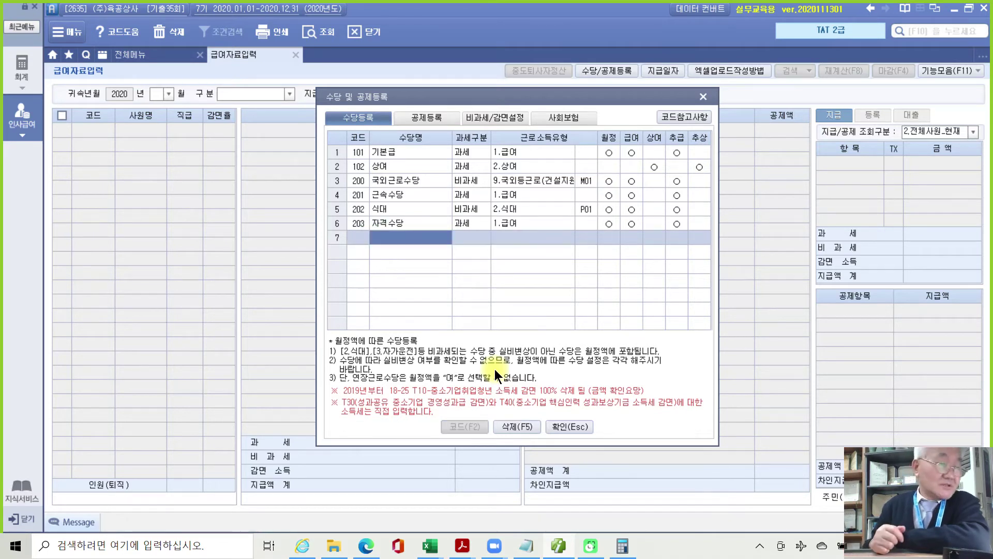
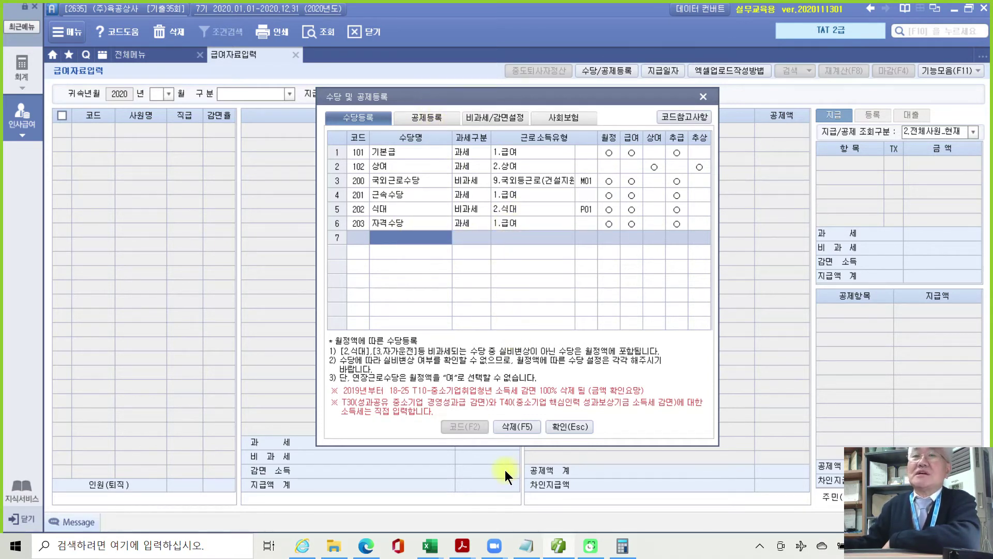
# Close the 수당 및 공제등록 window to get back to 급여자료입력.
pyautogui.click(567, 426)
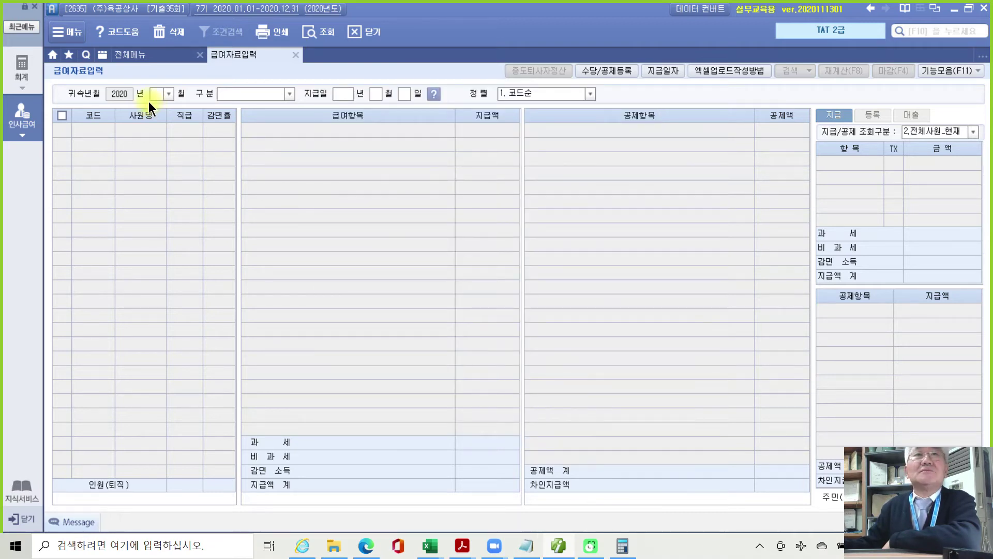
# Set 귀속년월 to 2020년 07월, leaving the 구분 pay type unchanged for now.
pyautogui.click(166, 91)
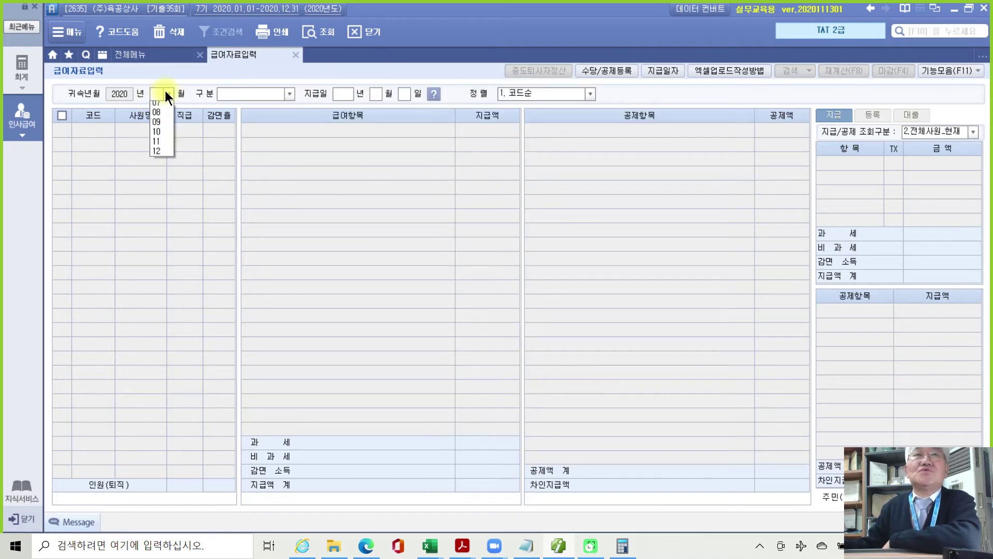
pyautogui.click(160, 163)
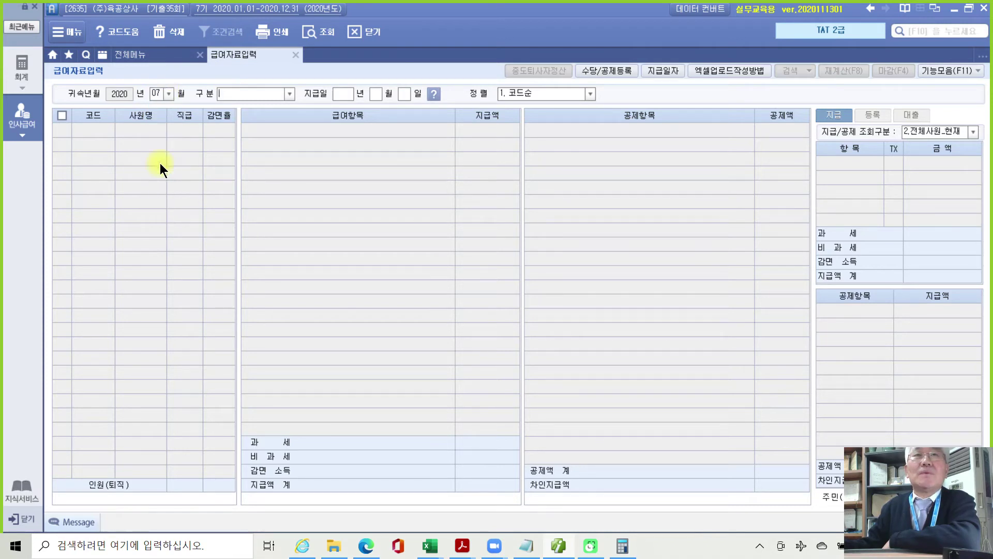
pyautogui.click(289, 92)
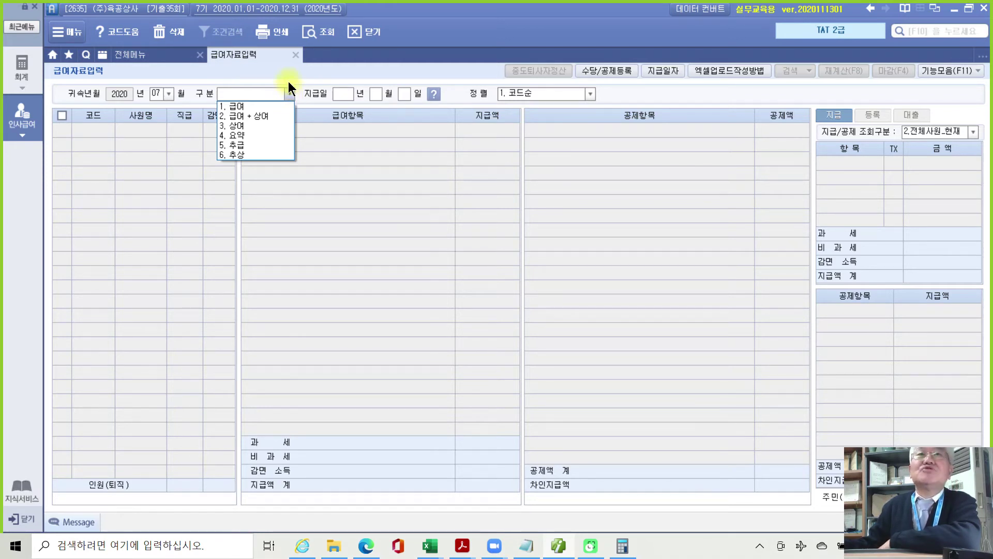
pyautogui.click(314, 53)
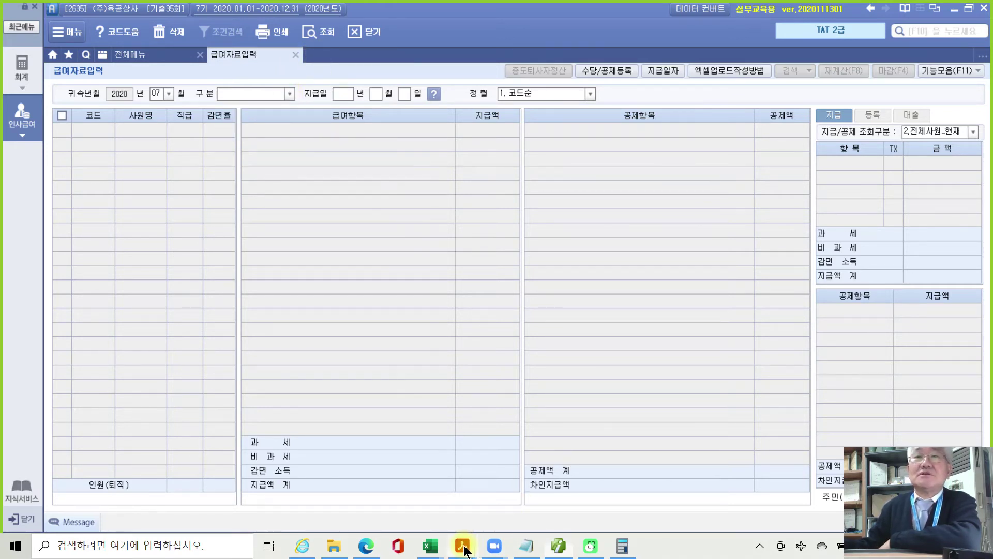
# Highlight the allowance registration task in the exam PDF in yellow.
pyautogui.moveTo(462, 545)
pyautogui.click(461, 508)
pyautogui.scroll(-5, 393, 400)
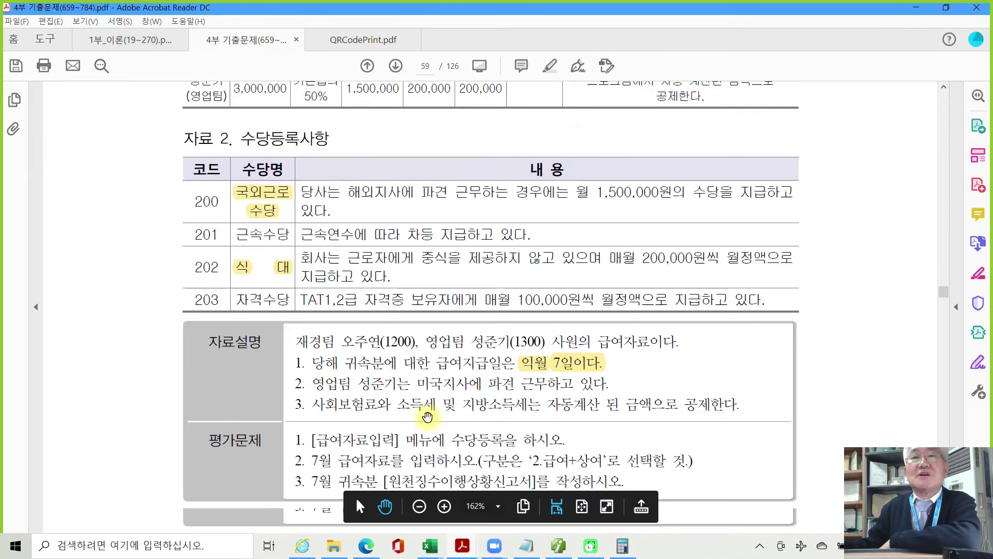
pyautogui.moveTo(311, 340); pyautogui.dragTo(546, 344)
pyautogui.rightClick(546, 344)
pyautogui.click(585, 382)
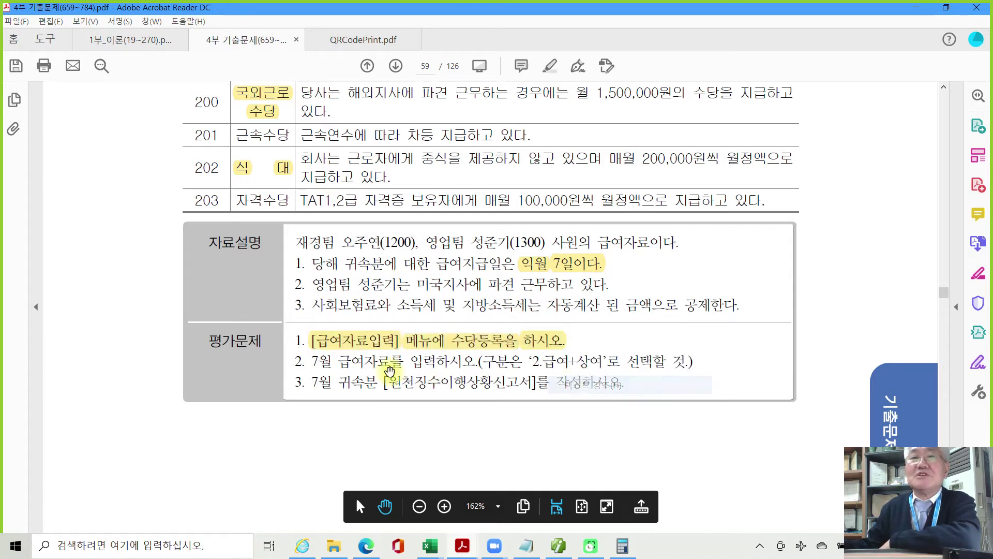
# Highlight the July payroll entry task in yellow and return to Smart A.
pyautogui.moveTo(312, 361); pyautogui.dragTo(686, 364)
pyautogui.rightClick(669, 368)
pyautogui.click(713, 405)
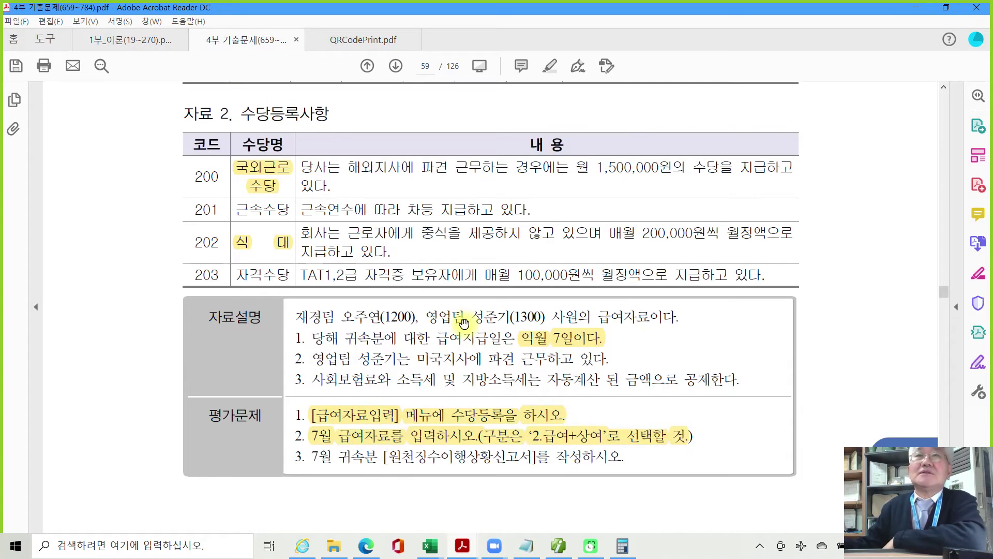
pyautogui.scroll(2, 471, 326)
pyautogui.moveTo(526, 546)
pyautogui.click(356, 497)
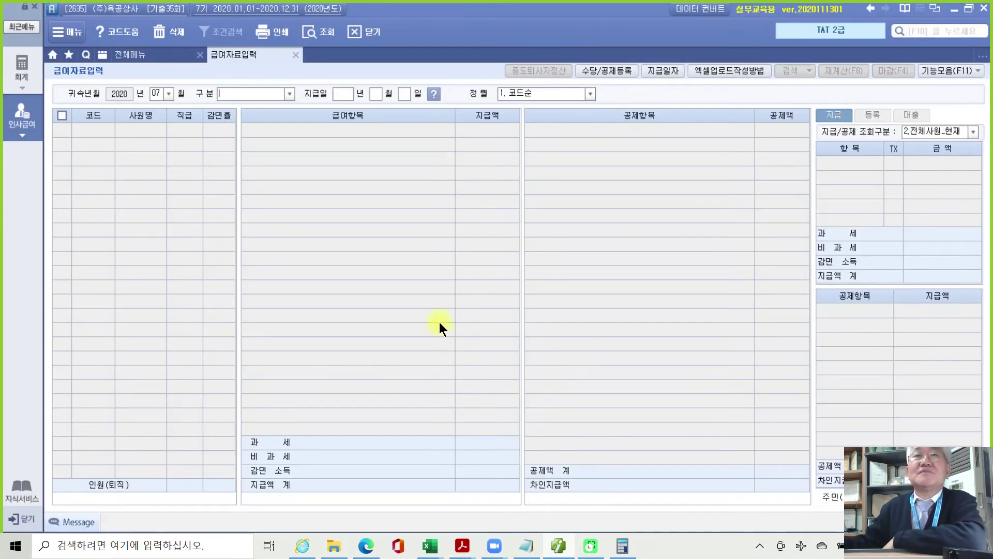
# Choose pay type 2. 급여+상여 and enter payment date 2020-08-07.
pyautogui.click(287, 94)
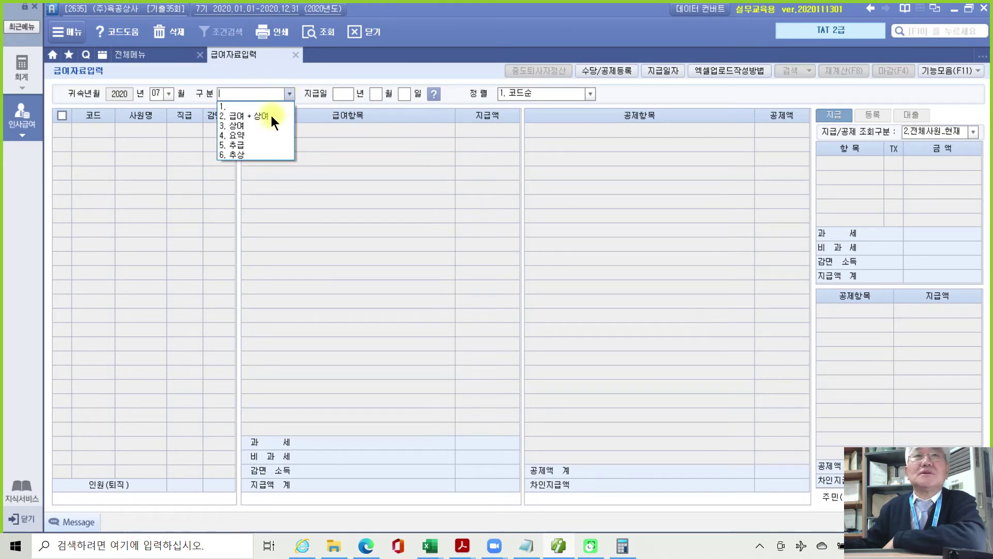
pyautogui.click(271, 116)
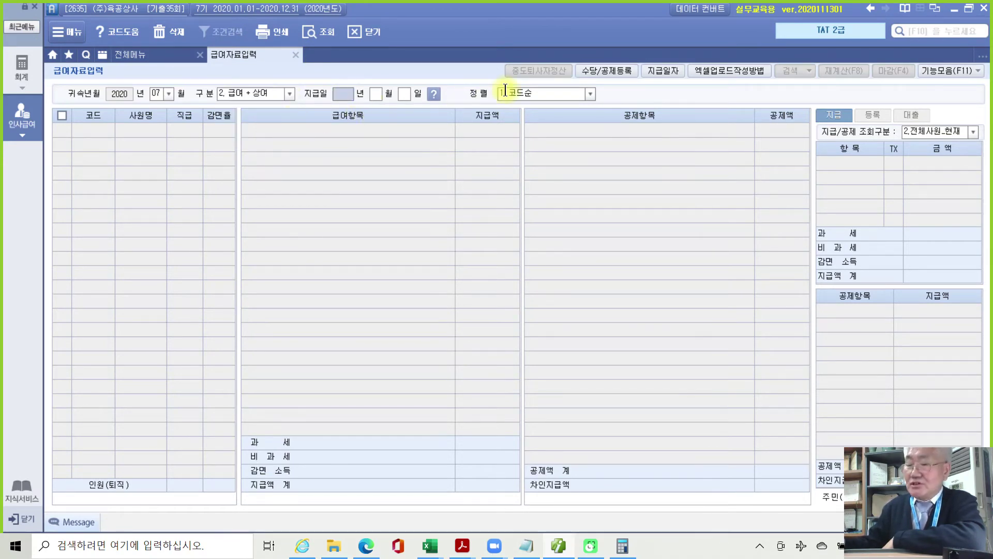
pyautogui.write('202')
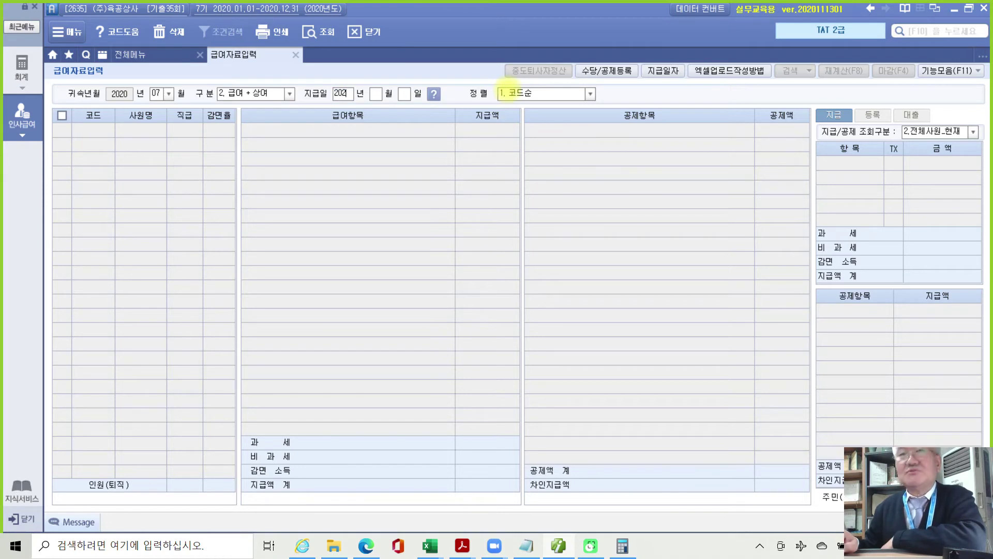
pyautogui.write('0 년 08')
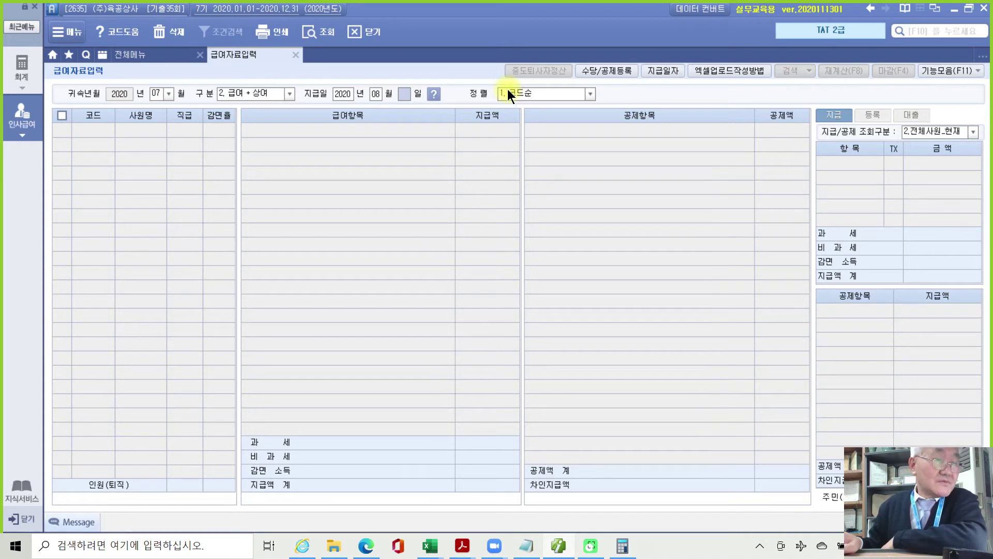
pyautogui.write(' 월 07')
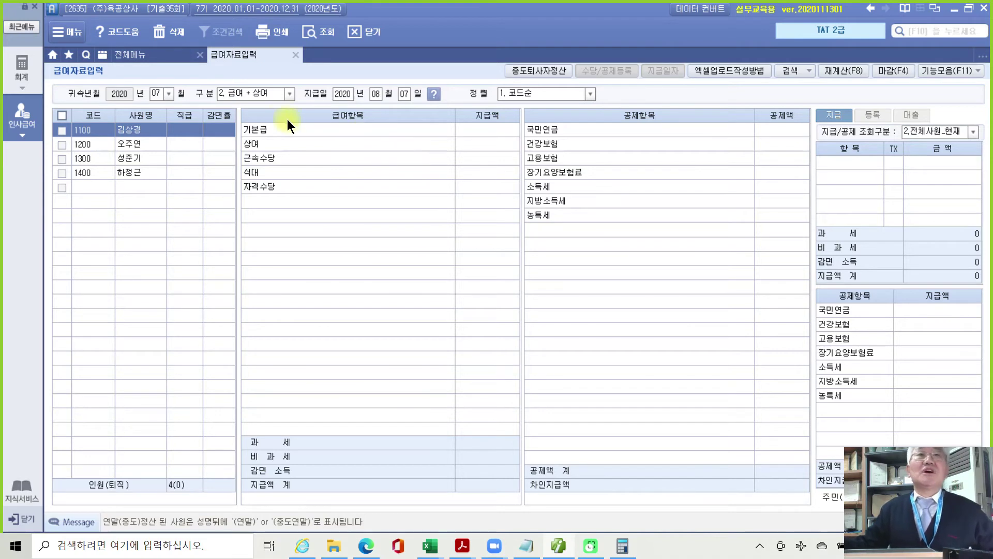
# For employee 1200, enter base pay 2,000,000 and bonus 1,000,000.
pyautogui.click(138, 146)
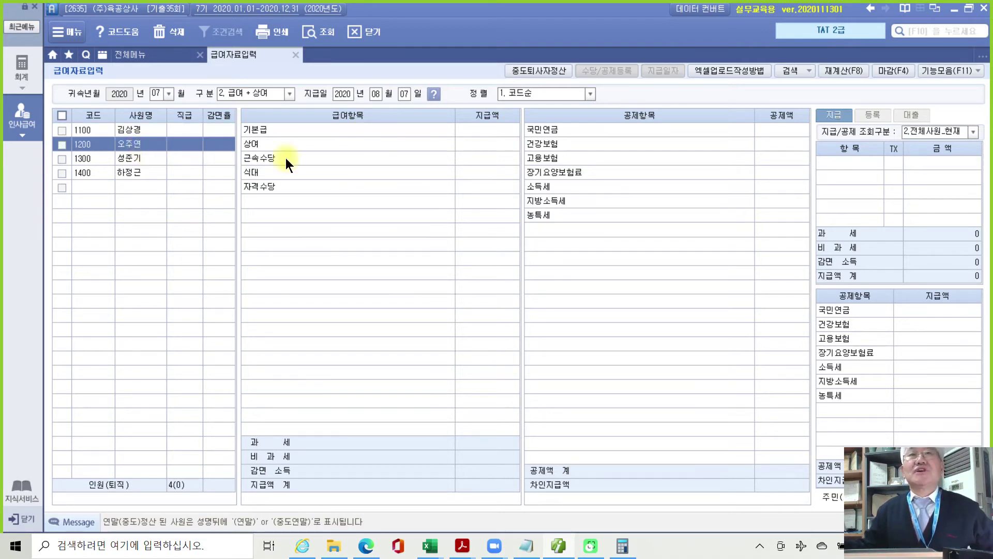
pyautogui.click(476, 132)
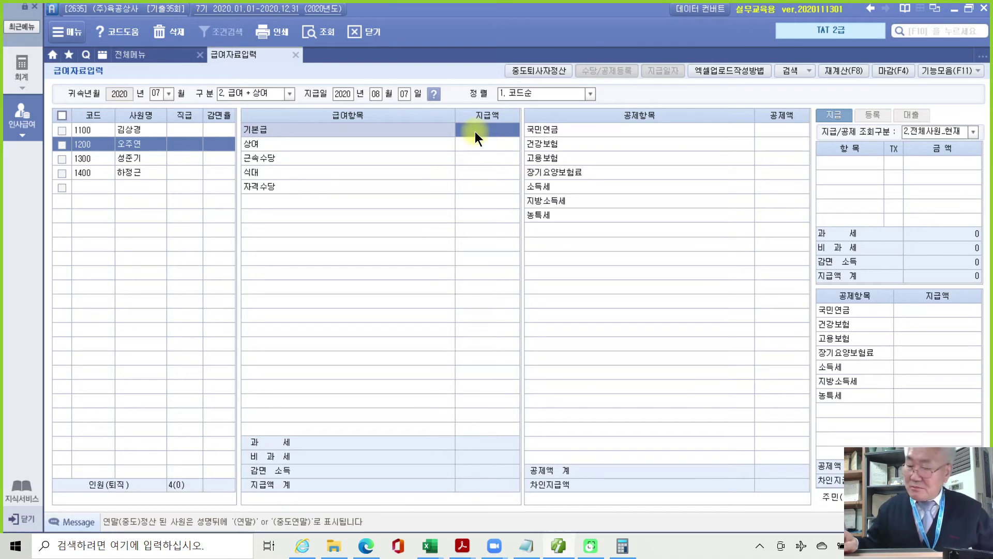
pyautogui.write('2000000')
pyautogui.press('Return')
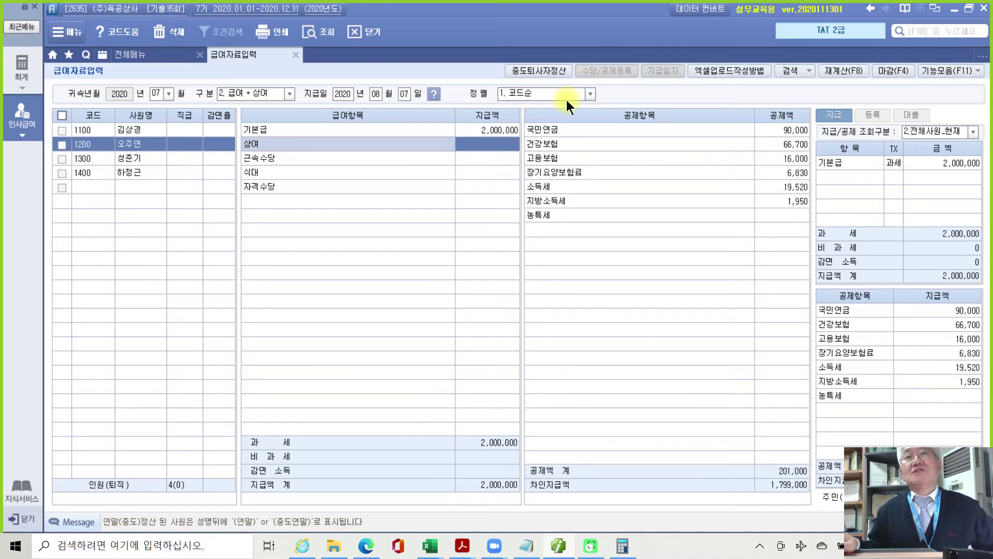
pyautogui.write('1000000')
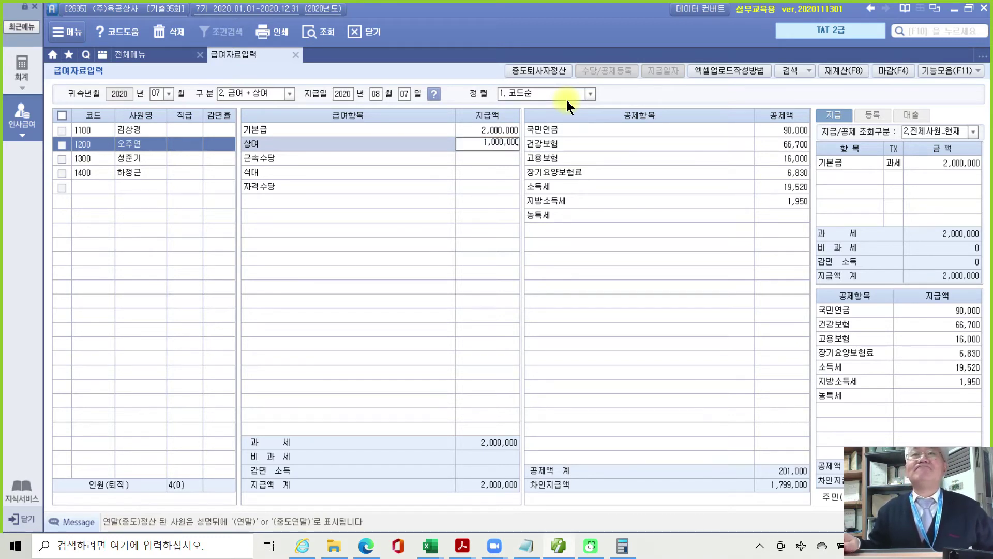
pyautogui.press('Return')
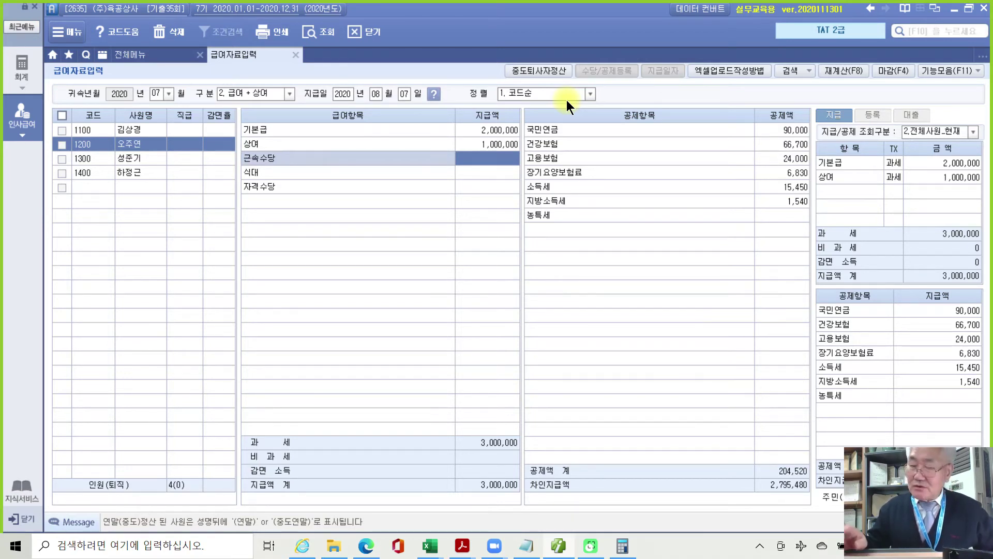
# Enter 근속수당 100,000, 식대 200,000 and 자격수당 100,000, then recheck the meal allowance.
pyautogui.write('1000000')
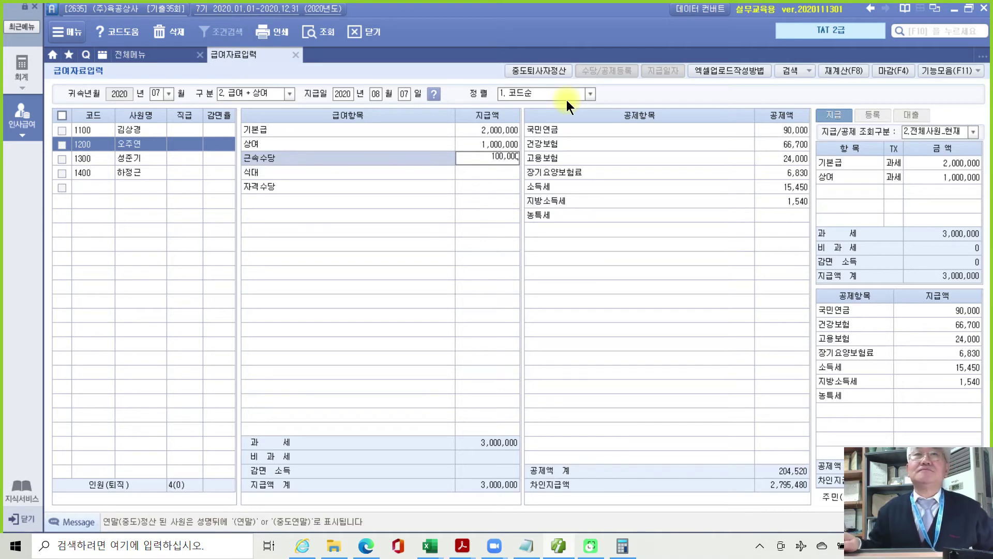
pyautogui.press('Return')
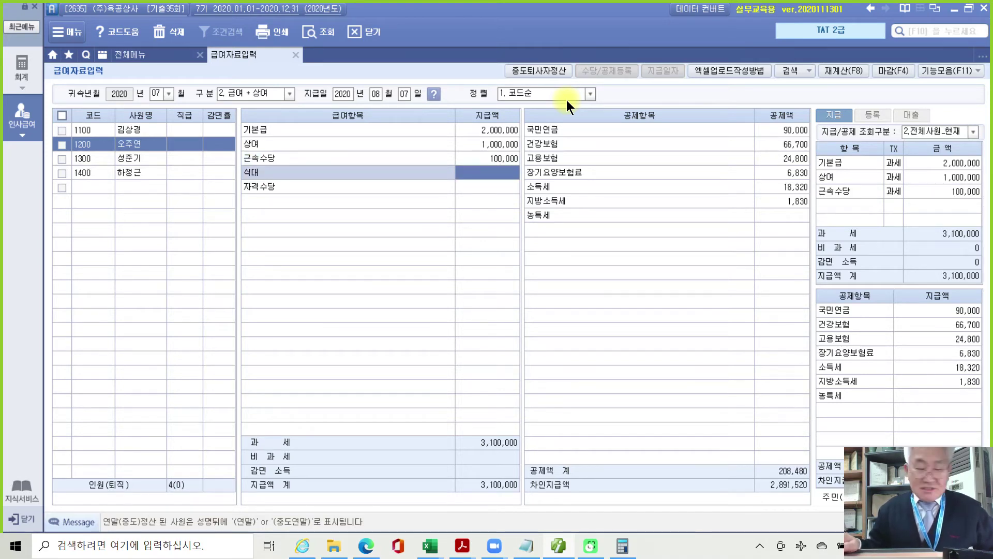
pyautogui.write('2000000')
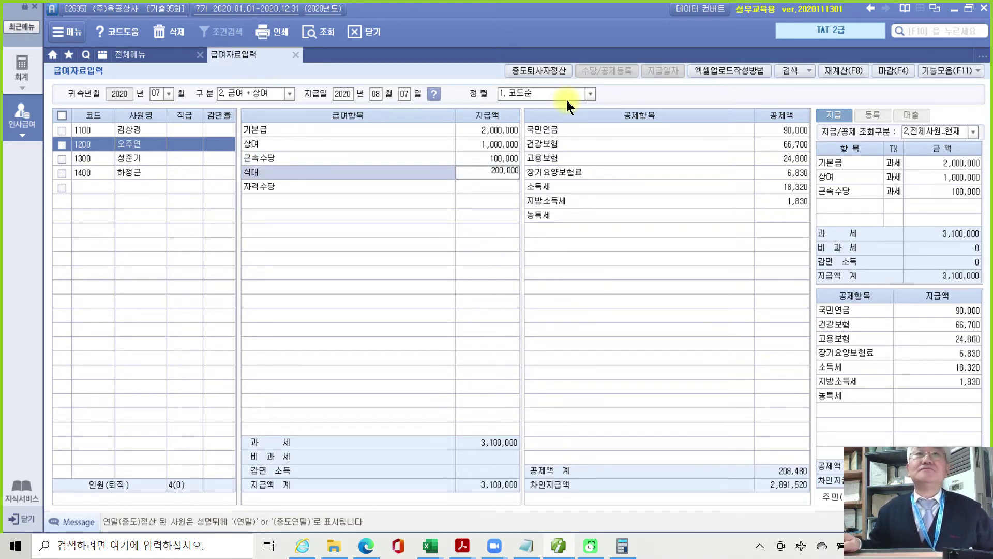
pyautogui.press('Return')
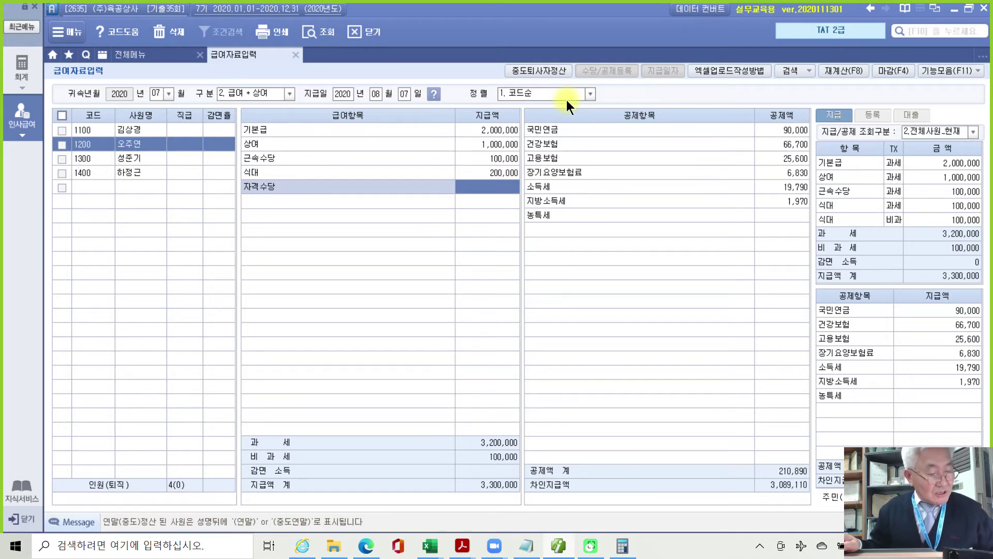
pyautogui.write('1000000')
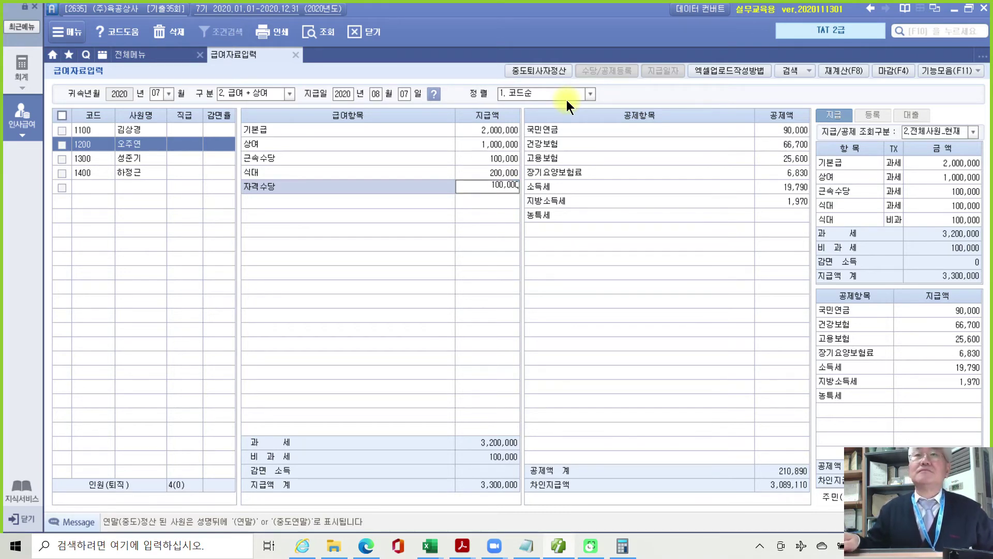
pyautogui.press('Return')
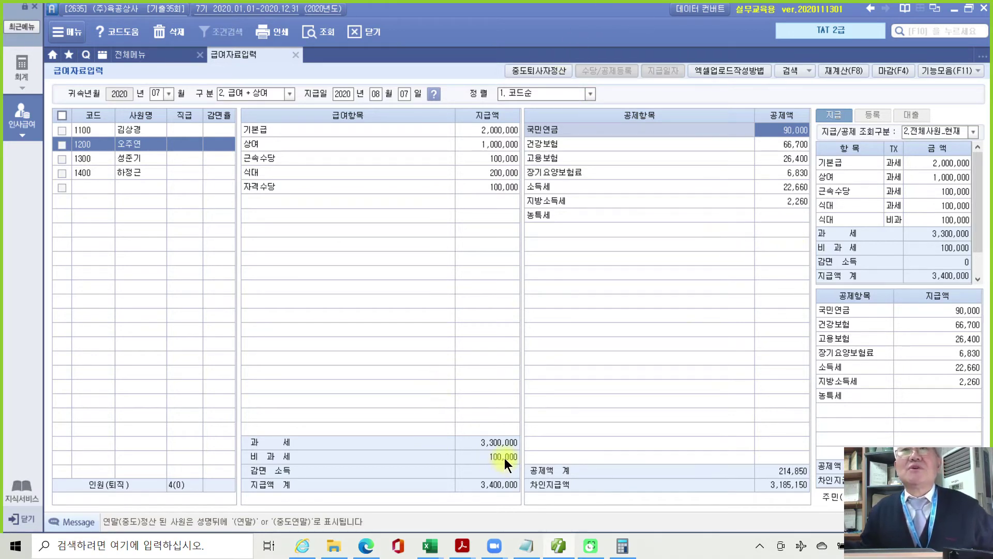
pyautogui.click(499, 175)
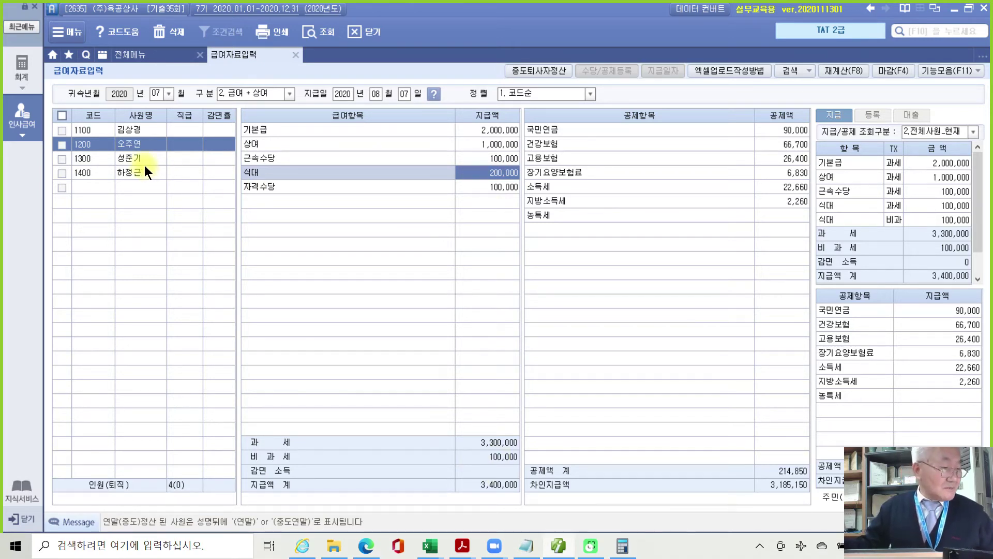
# For employee 1300, enter base pay 3,000,000 and 상여 1,500,000.
pyautogui.click(130, 159)
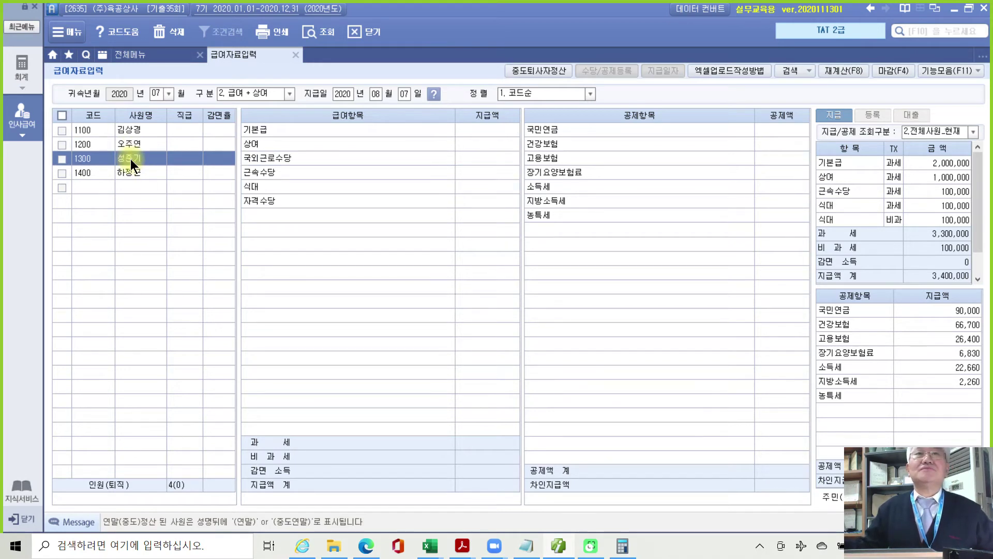
pyautogui.click(479, 130)
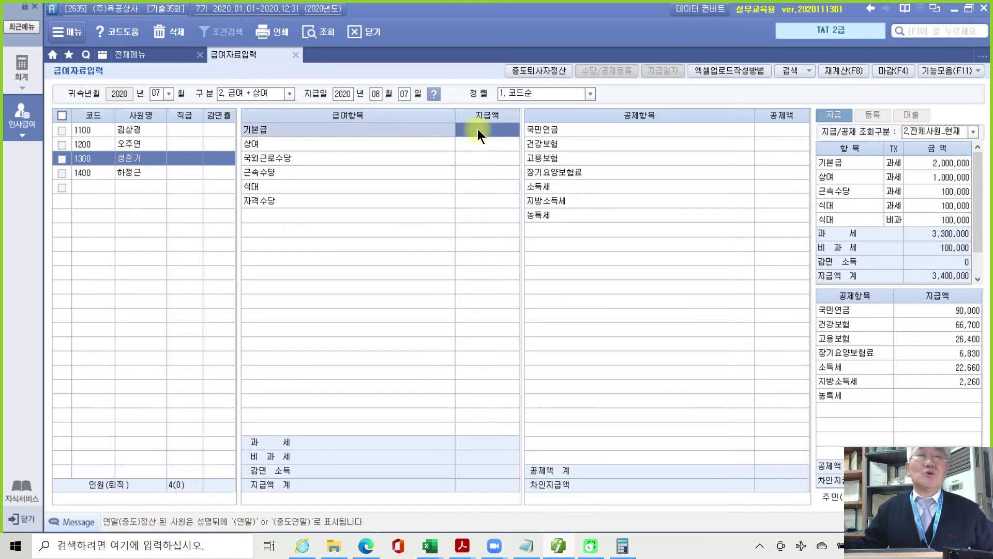
pyautogui.write('3000000')
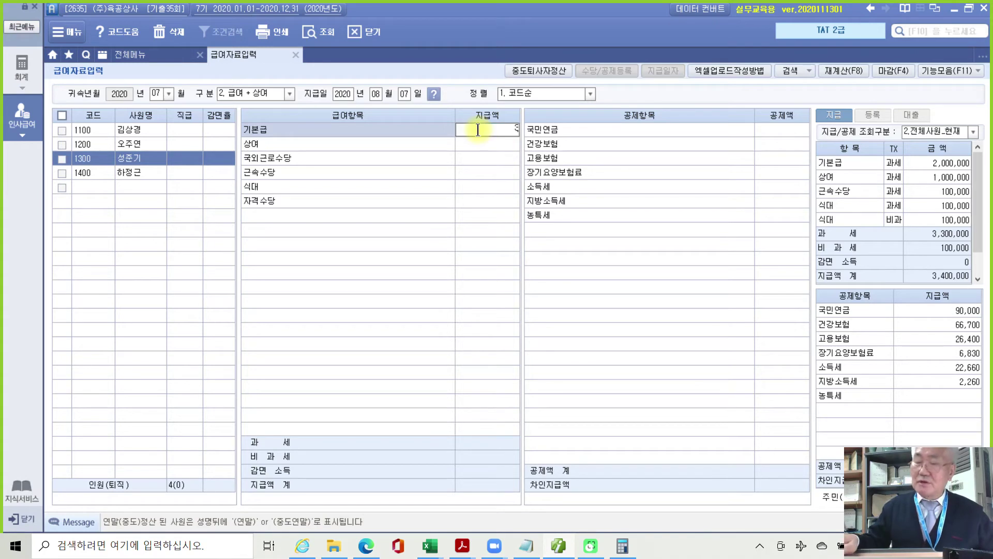
pyautogui.press('Return')
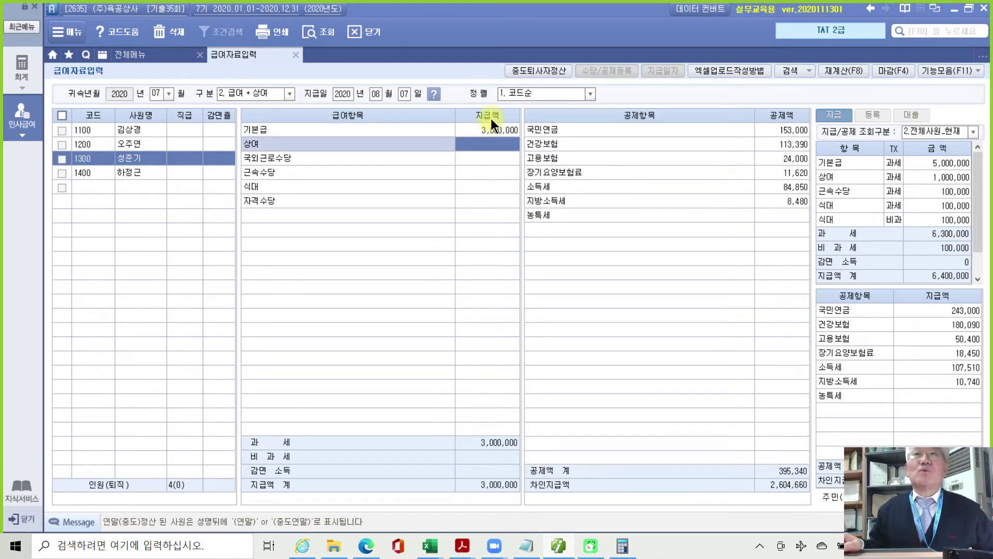
pyautogui.write('1500000')
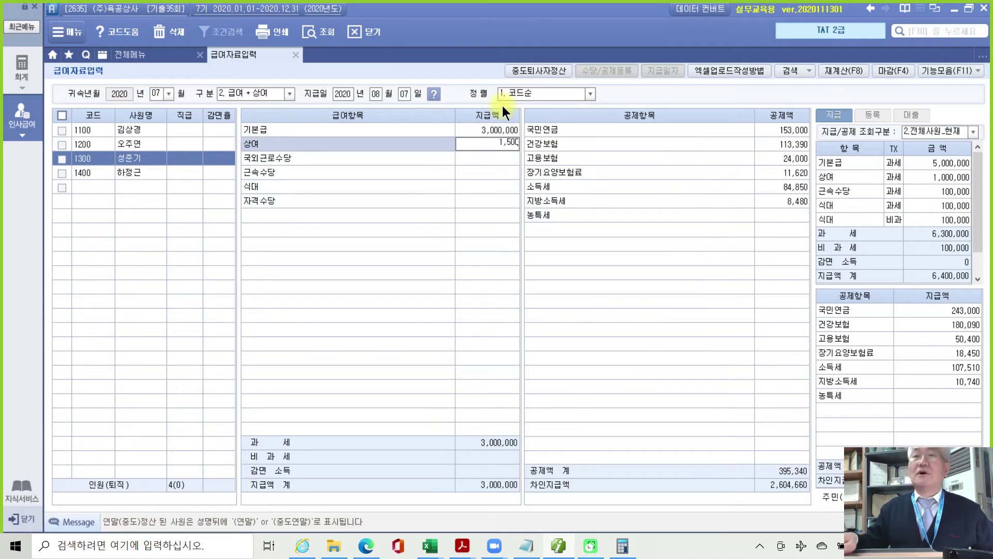
pyautogui.press('Return')
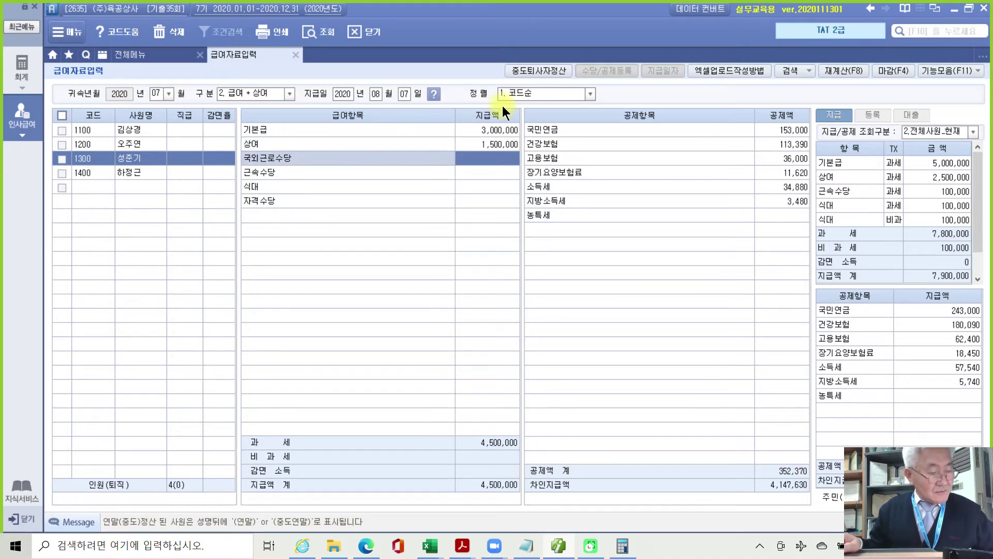
# Enter 국외근로수당 1,500,000, 근속수당 200,000 and 식대 200,000.
pyautogui.write('1500000')
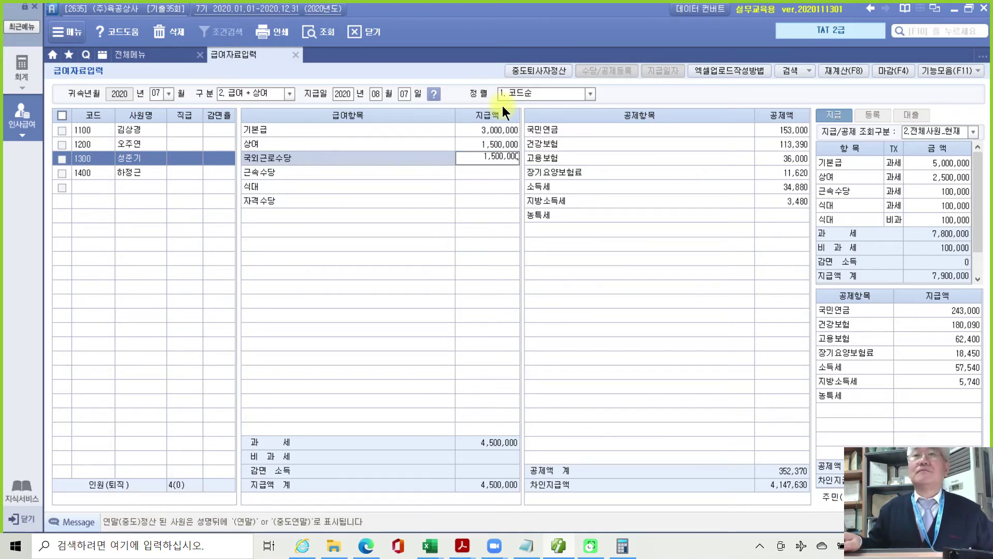
pyautogui.press('Return')
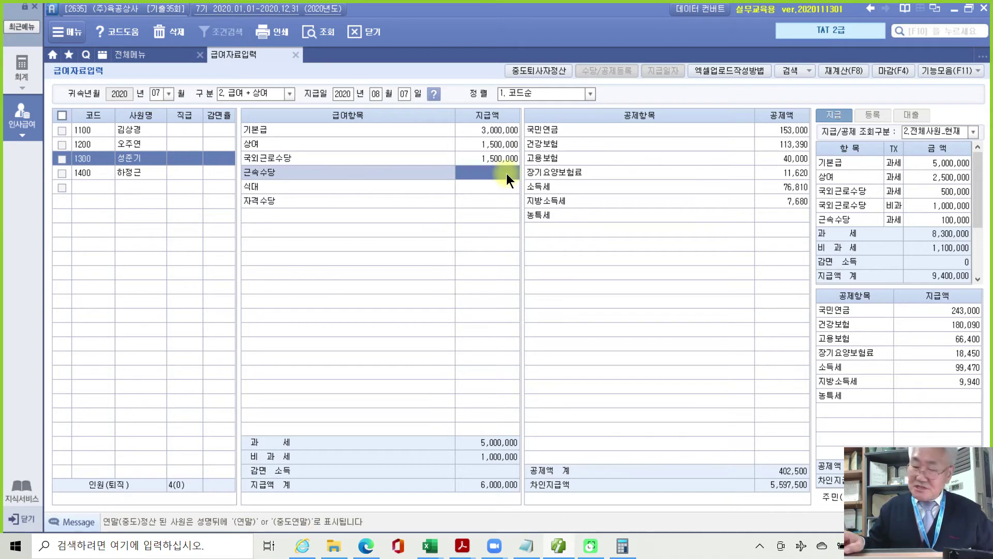
pyautogui.write('2000000')
pyautogui.press('Return')
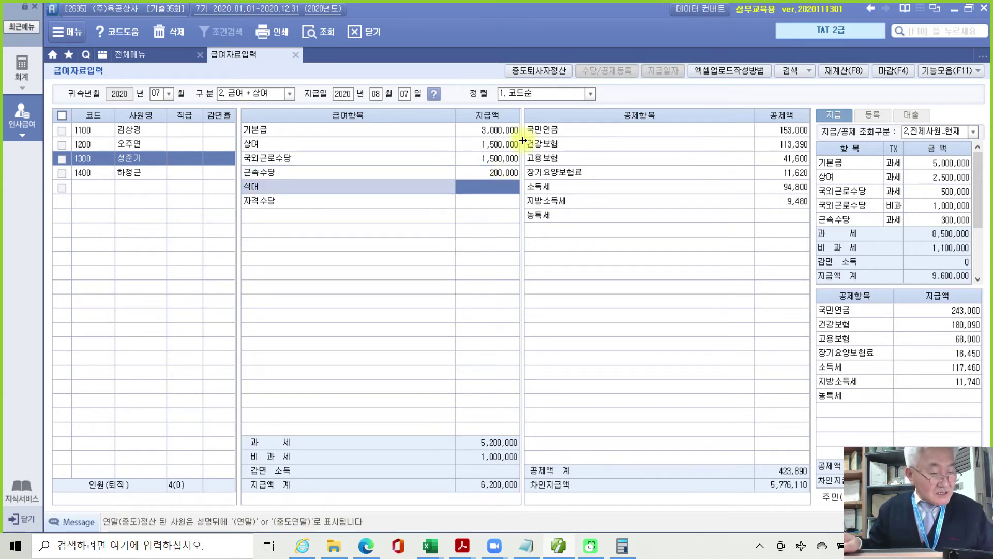
pyautogui.write('2000000')
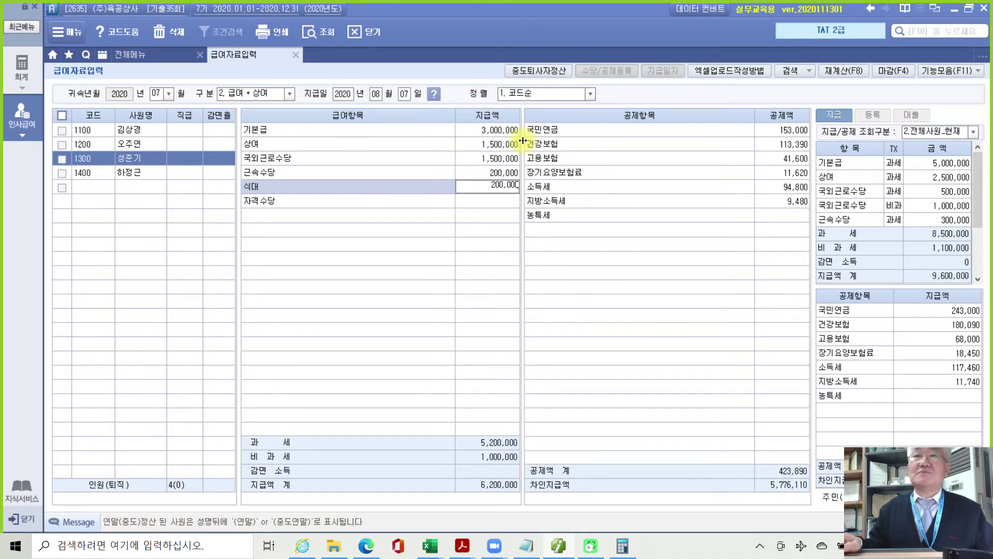
pyautogui.press('Return')
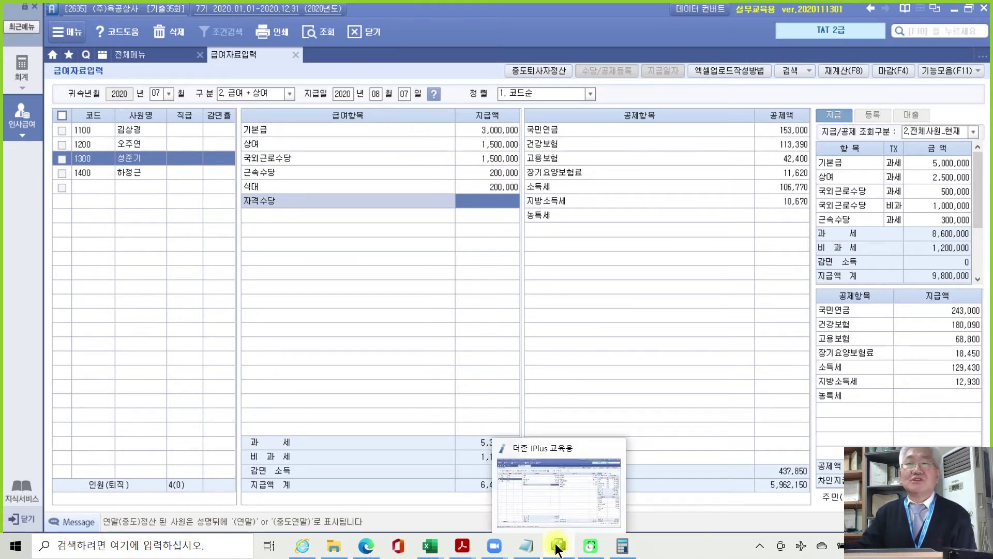
# Highlight task 3, the July 원천징수이행상황신고서, in yellow and return to Smart A.
pyautogui.moveTo(468, 547)
pyautogui.click(466, 510)
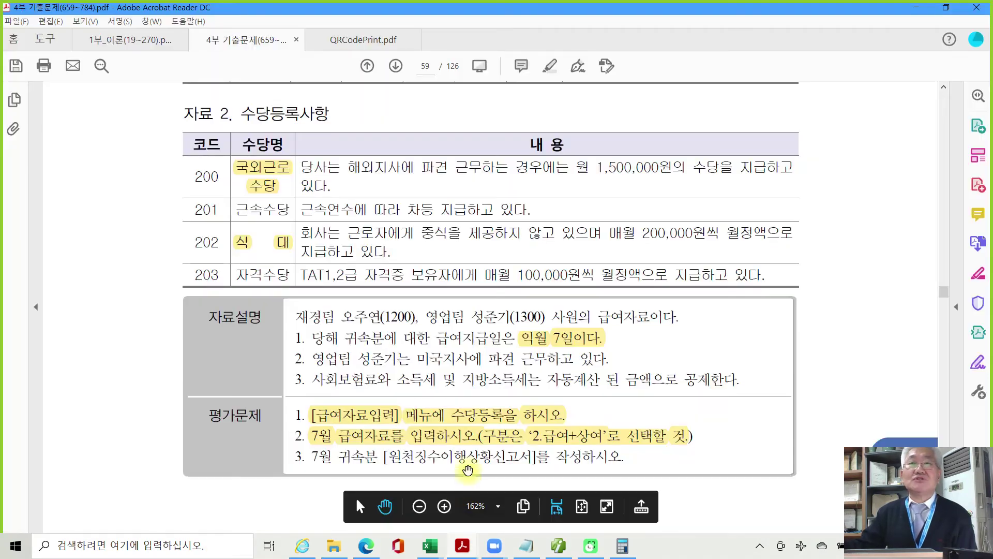
pyautogui.scroll(-2, 467, 455)
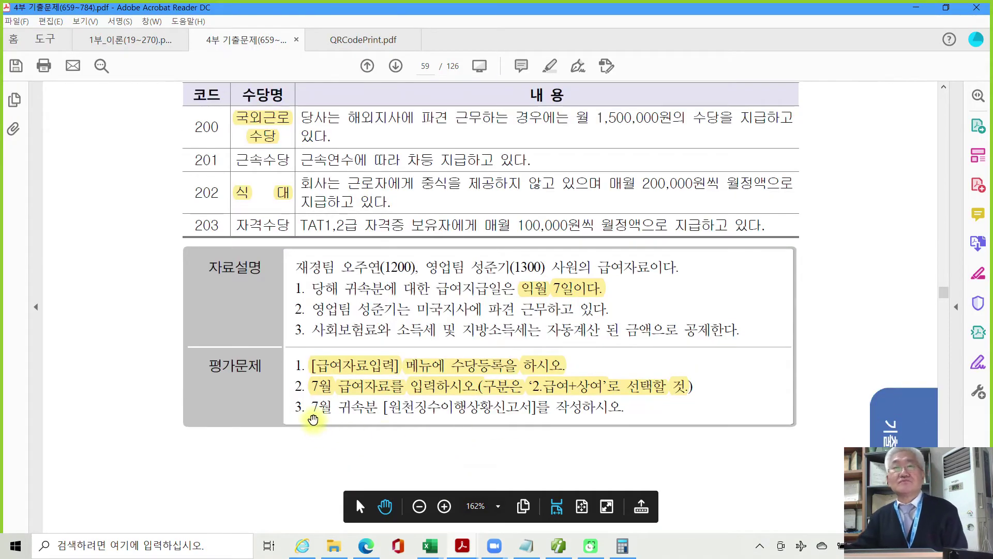
pyautogui.moveTo(312, 409); pyautogui.dragTo(390, 412)
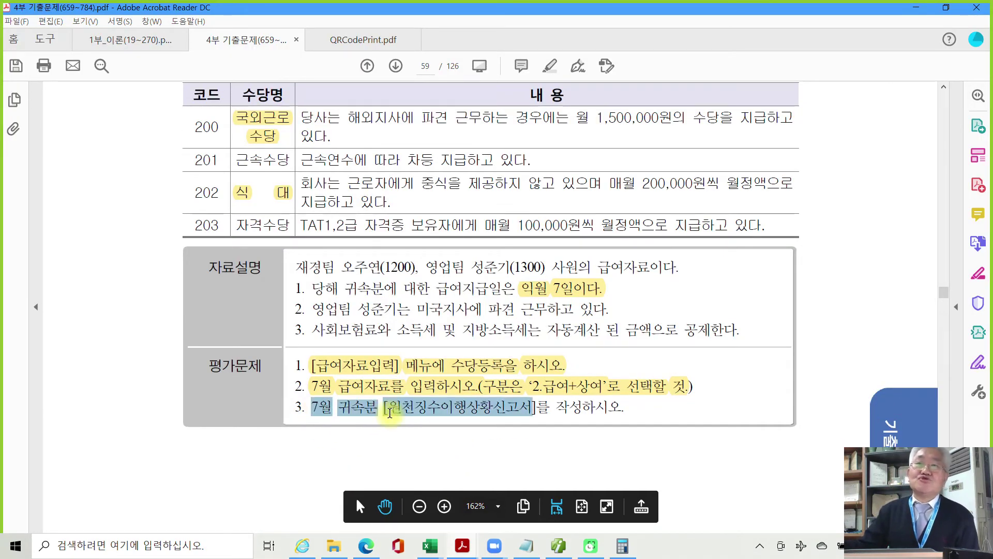
pyautogui.rightClick(511, 407)
pyautogui.click(561, 448)
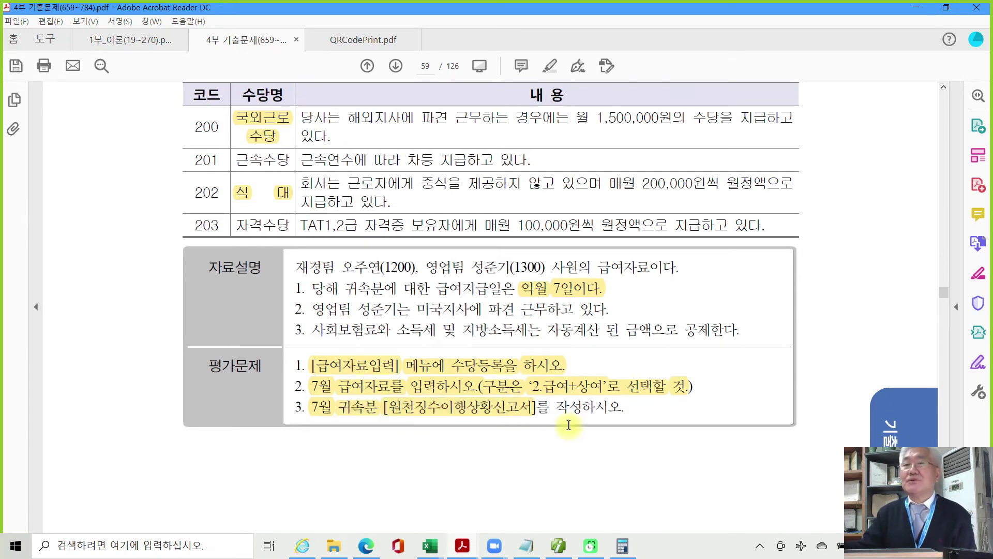
pyautogui.click(558, 546)
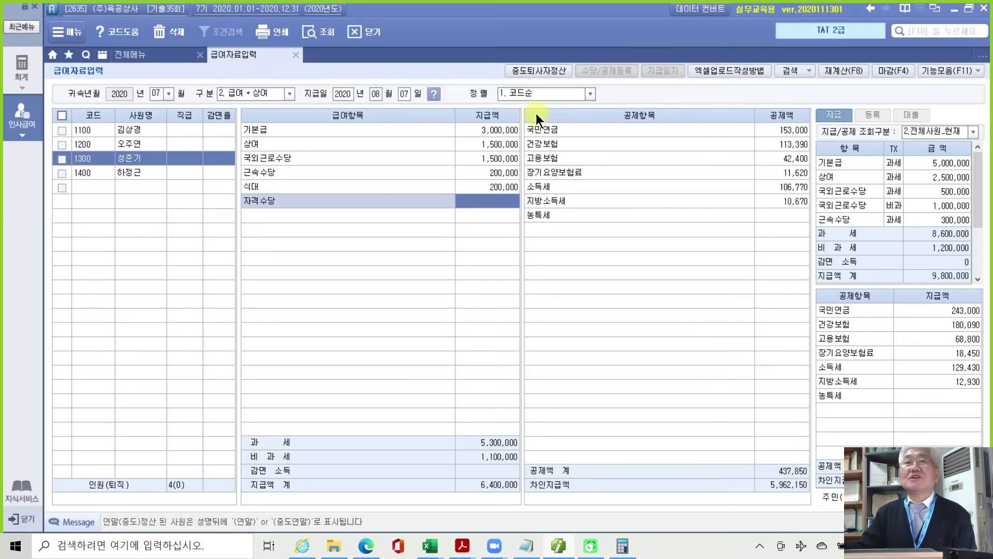
# Close 급여자료입력 and open the 원천징수이행상황신고서 report.
pyautogui.click(296, 55)
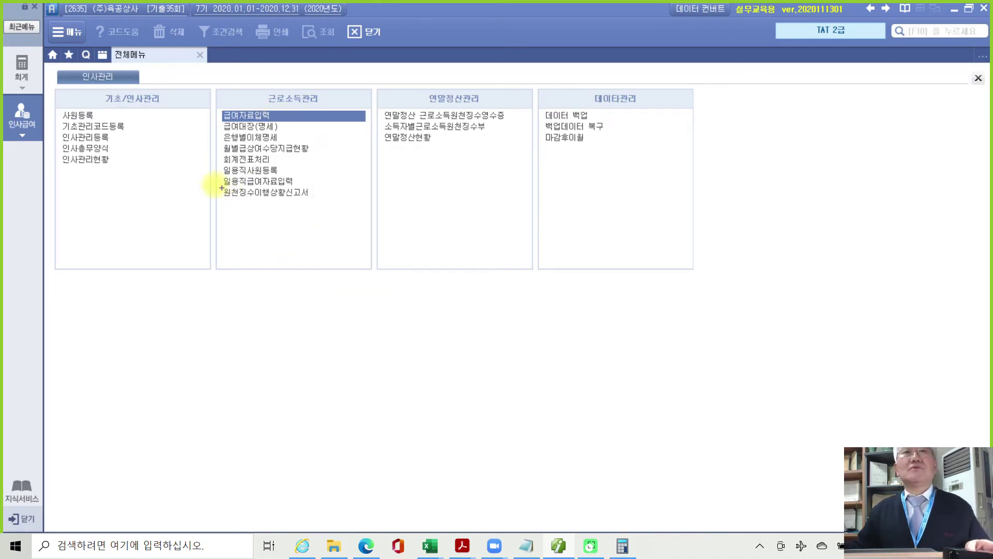
pyautogui.moveTo(212, 183); pyautogui.dragTo(346, 202)
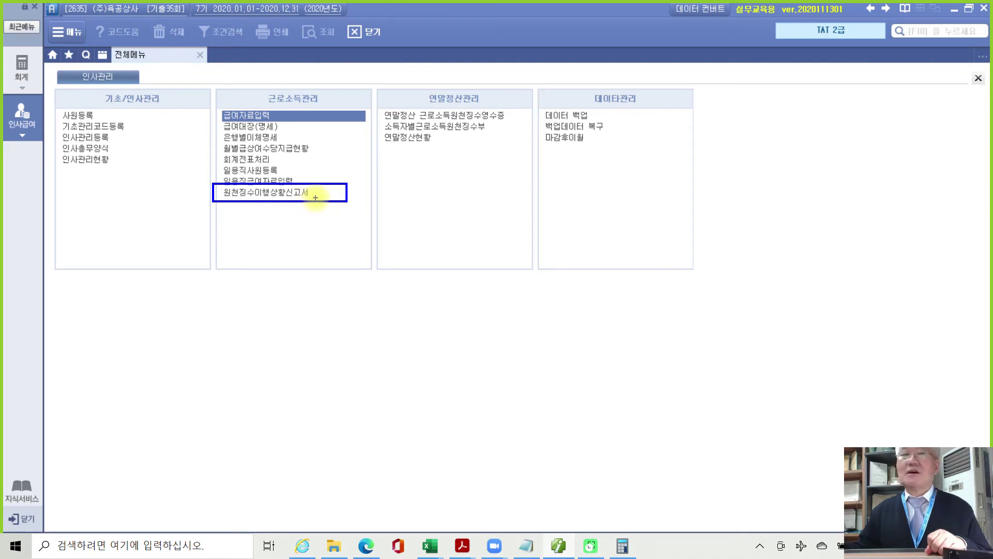
pyautogui.press('Escape')
pyautogui.click(302, 193)
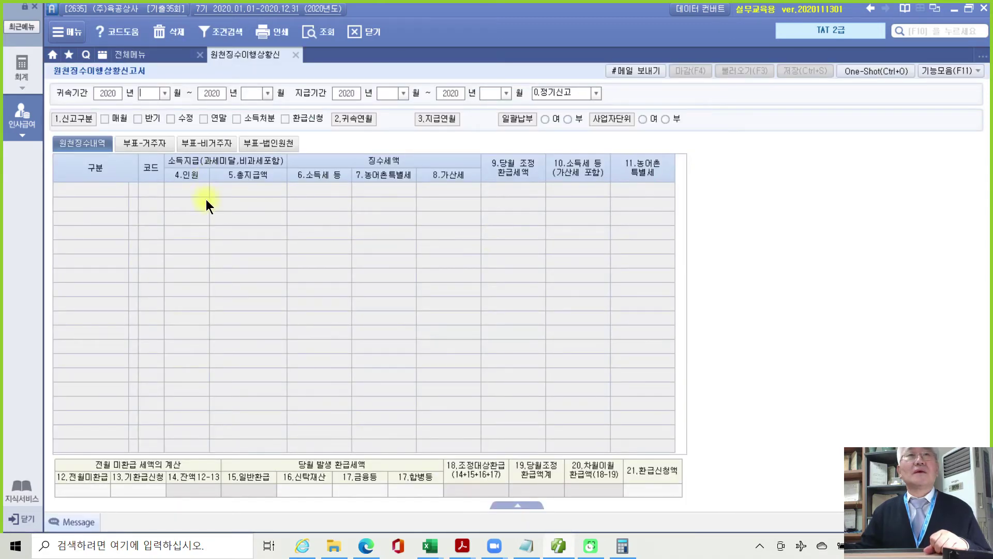
# Set 귀속기간 07~07 and 지급기간 08~08, loading 2 persons, 9,600,000 paid, 129,430 tax.
pyautogui.click(159, 95)
pyautogui.write('7')
pyautogui.press('Return')
pyautogui.press('Return')
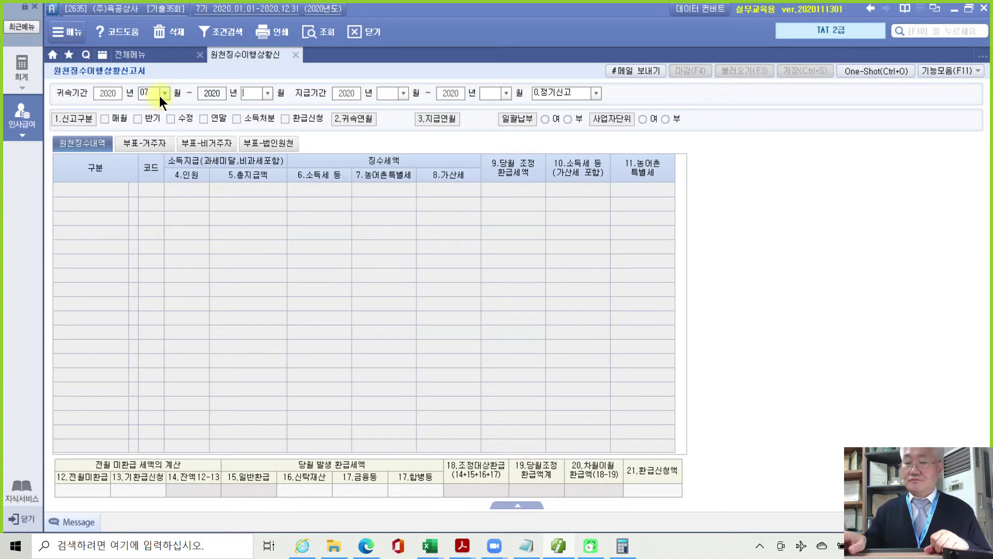
pyautogui.write('7')
pyautogui.press('Return')
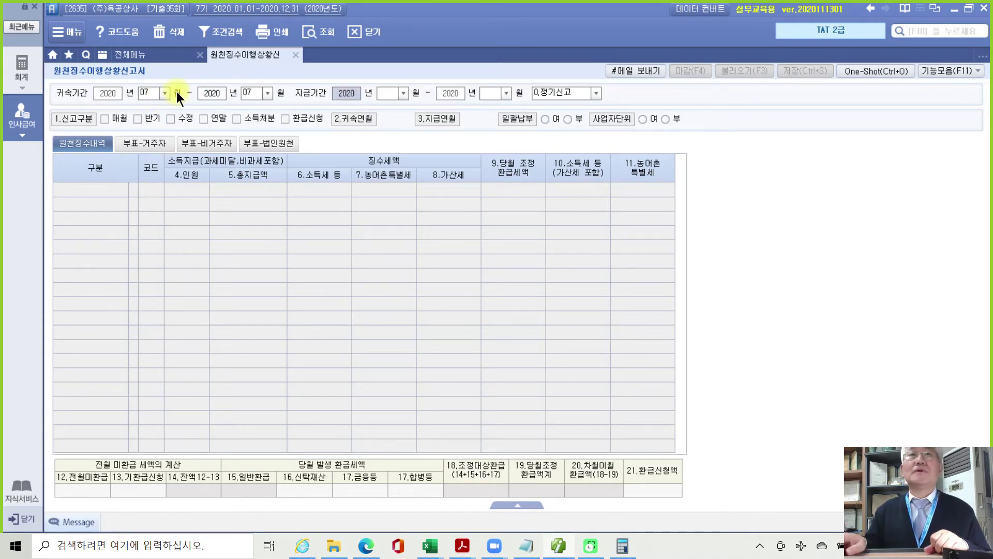
pyautogui.press('Return')
pyautogui.write('8')
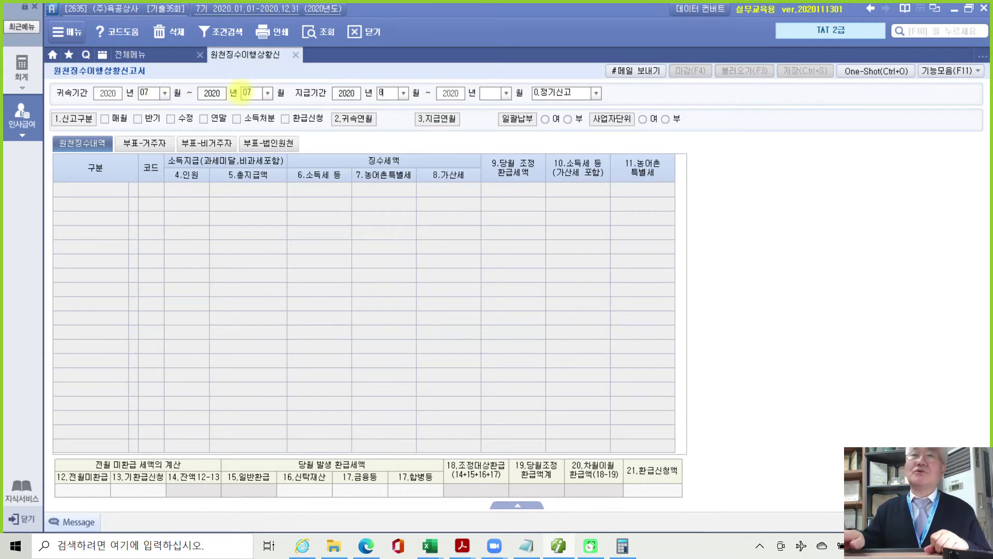
pyautogui.press('Return')
pyautogui.press('Return')
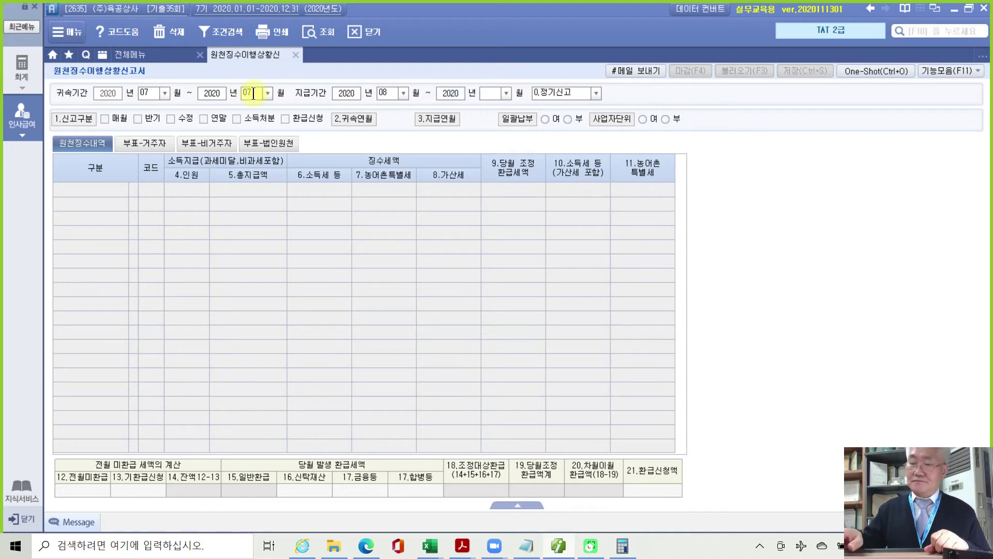
pyautogui.write('8')
pyautogui.press('Return')
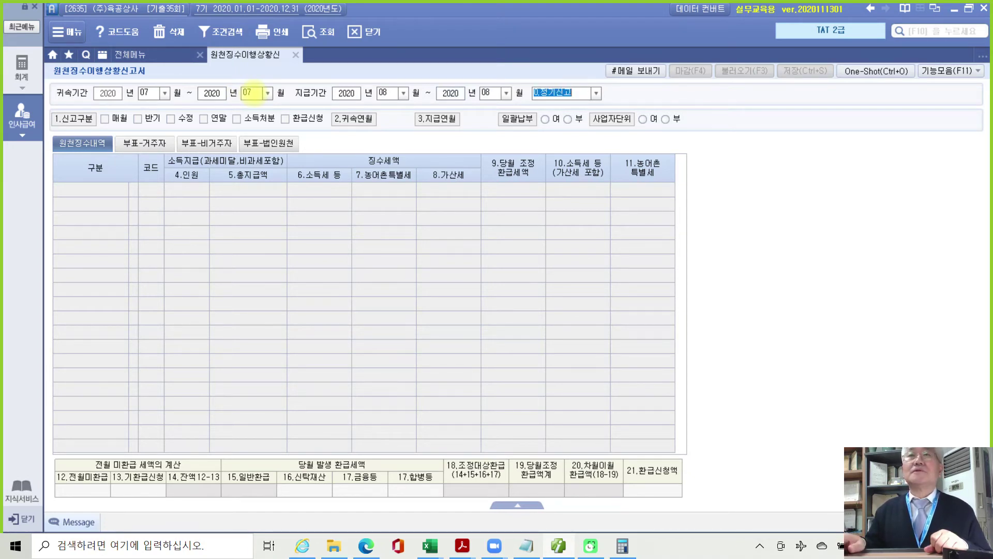
pyautogui.press('Return')
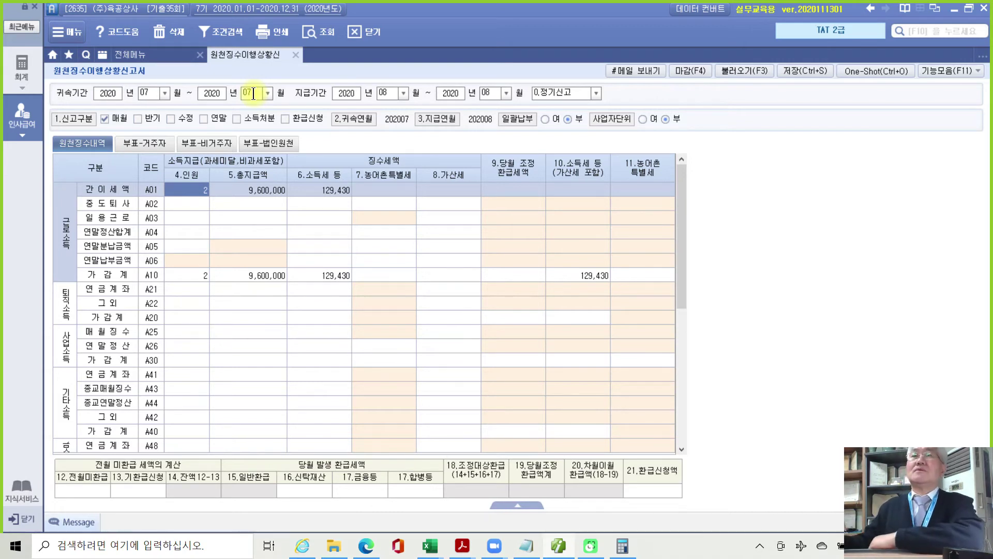
# Save the July 원천징수이행상황신고서, confirming with 예, and close it.
pyautogui.click(798, 70)
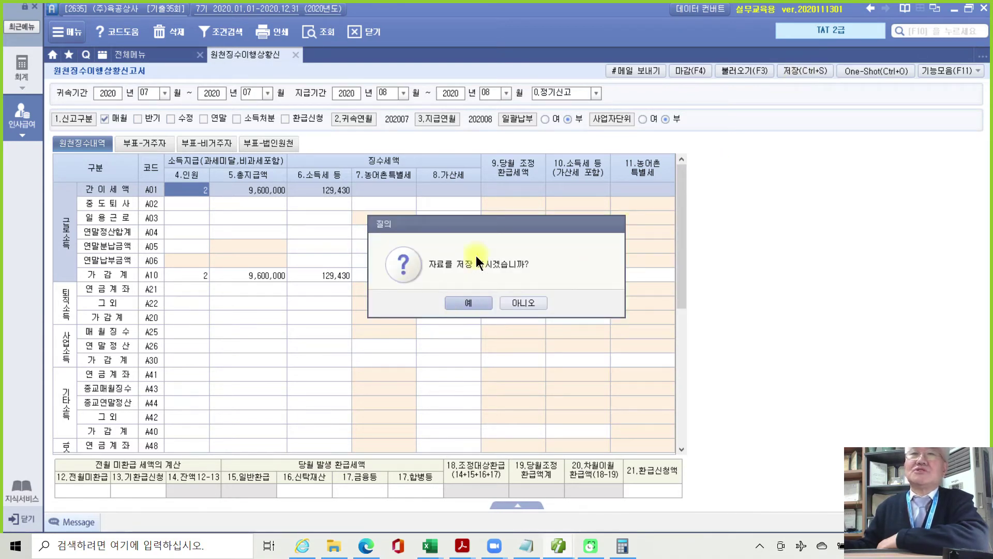
pyautogui.click(460, 301)
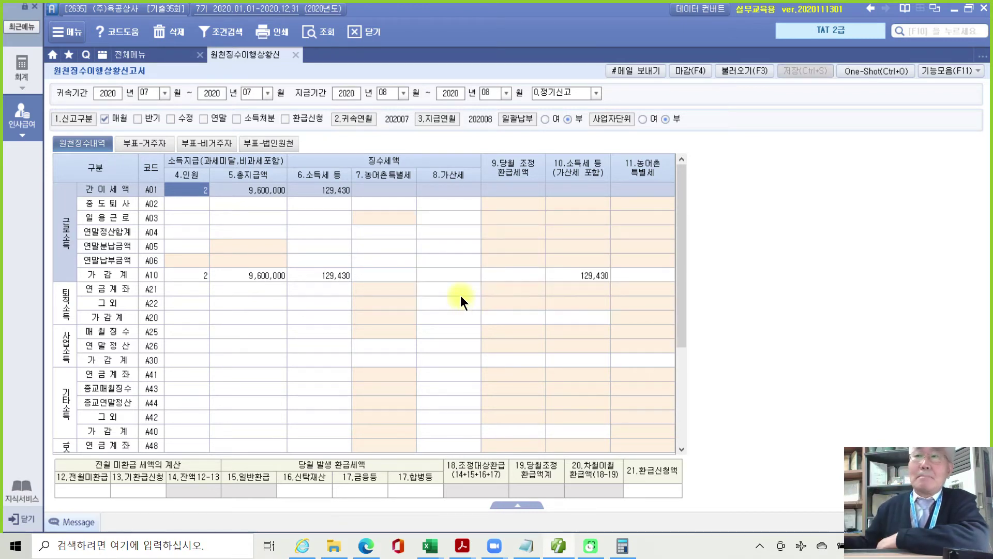
pyautogui.click(296, 55)
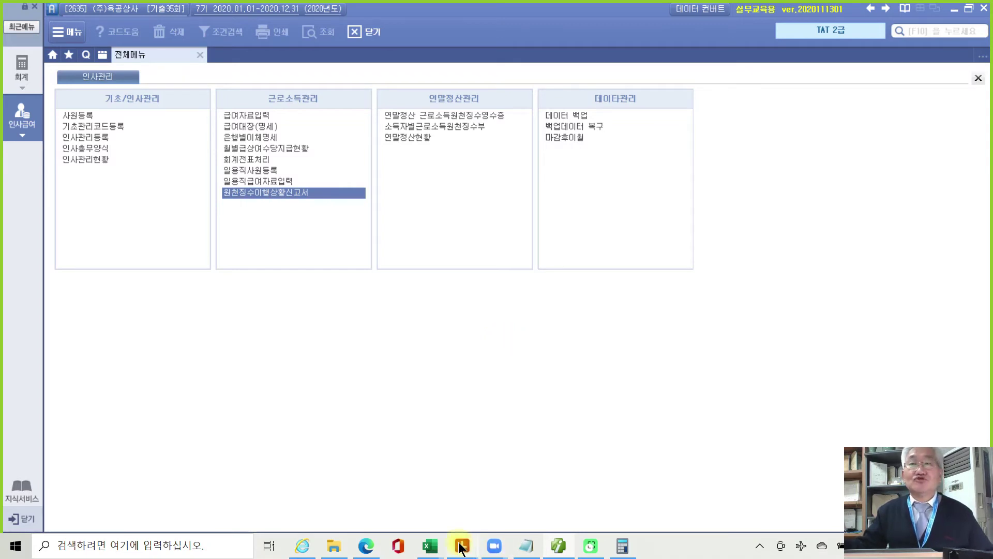
# Scroll the exam PDF to page 60, problem 3: 연말정산 for employee 1400.
pyautogui.moveTo(462, 546)
pyautogui.click(462, 509)
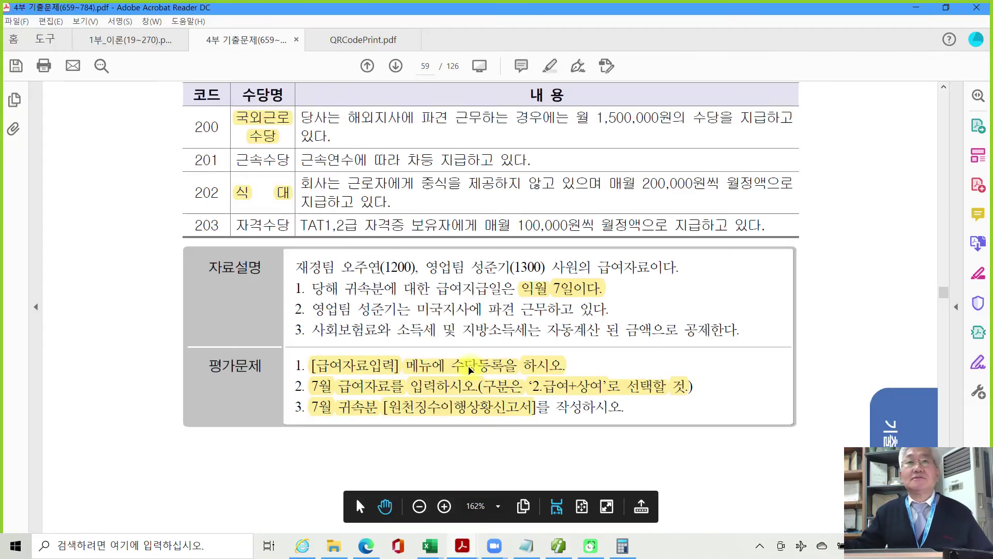
pyautogui.scroll(5, 469, 374)
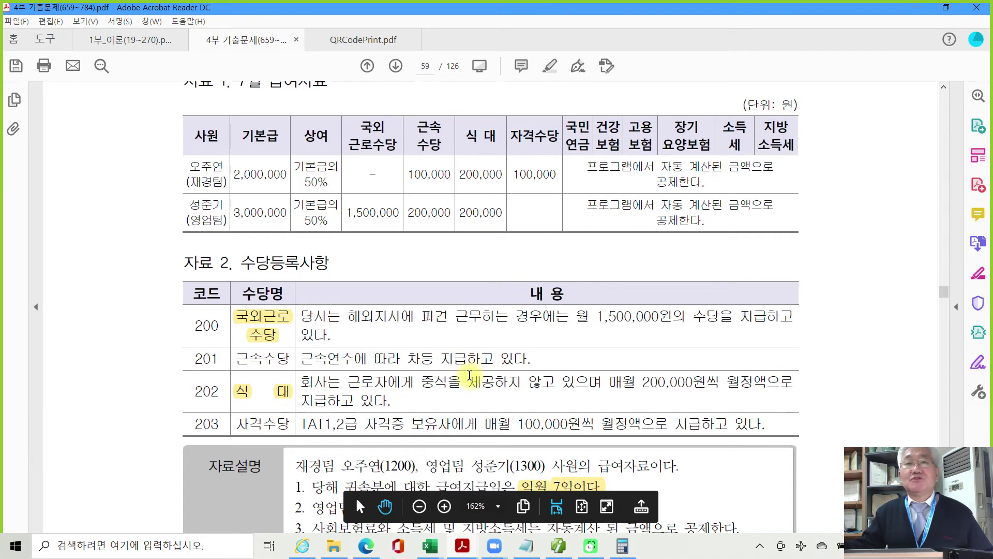
pyautogui.scroll(-5, 469, 373)
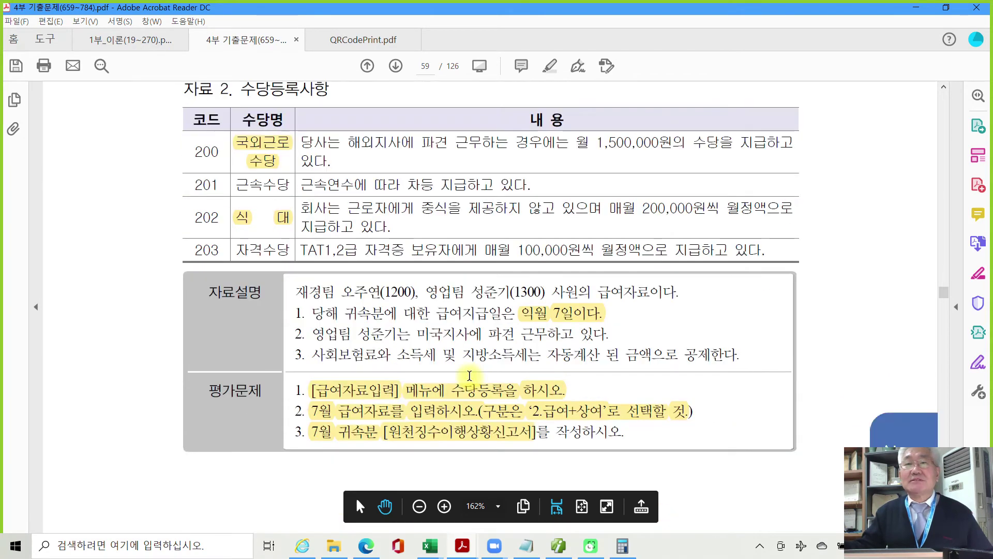
pyautogui.scroll(-2, 469, 375)
pyautogui.scroll(-9, 469, 378)
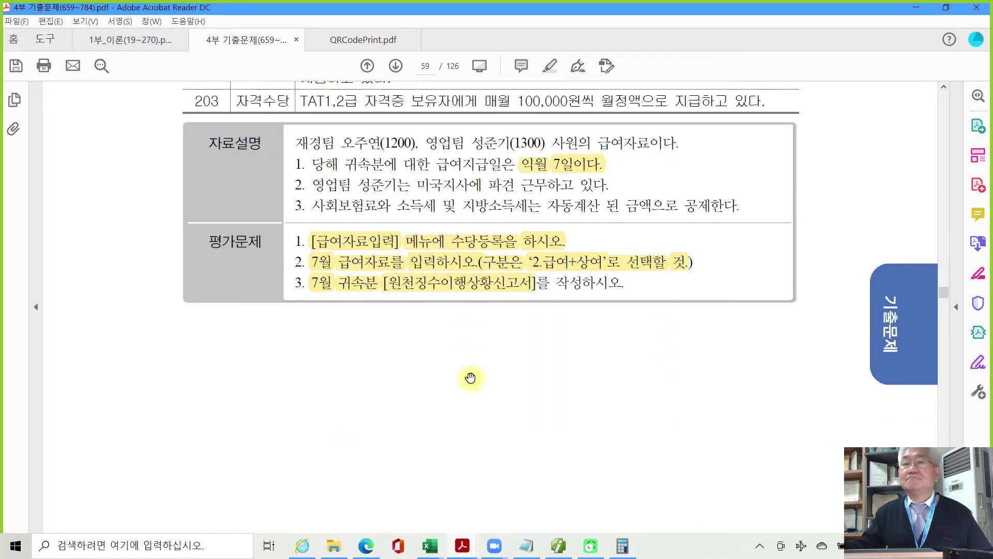
pyautogui.scroll(-8, 470, 378)
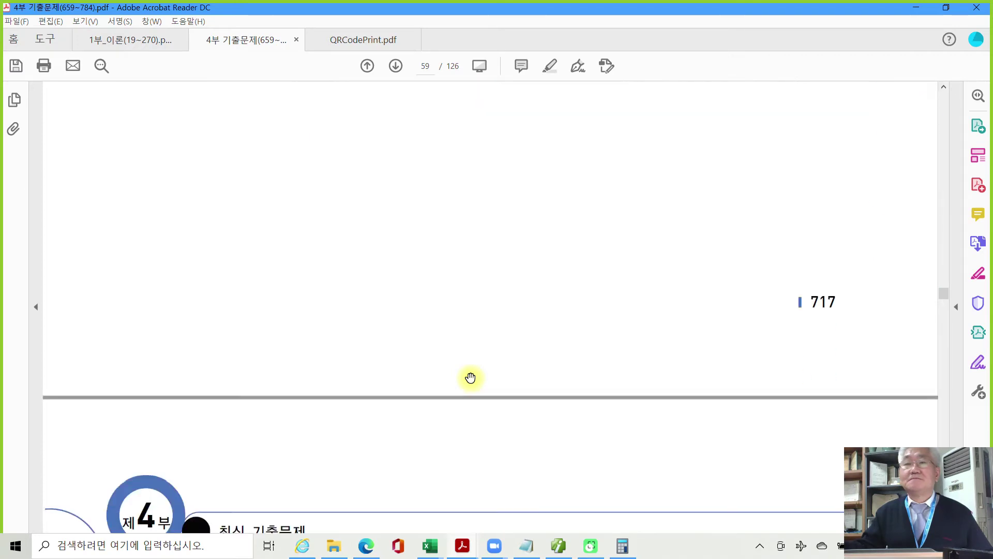
pyautogui.scroll(-4, 470, 377)
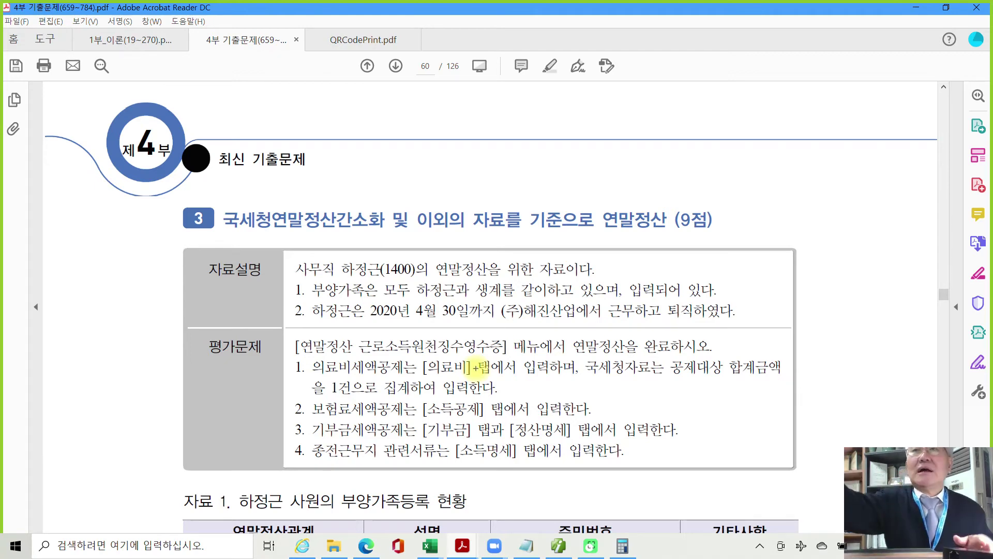
# Loop the (9점) score with the pen, then remove the loop and clear the word selection.
pyautogui.moveTo(699, 250); pyautogui.dragTo(715, 288)
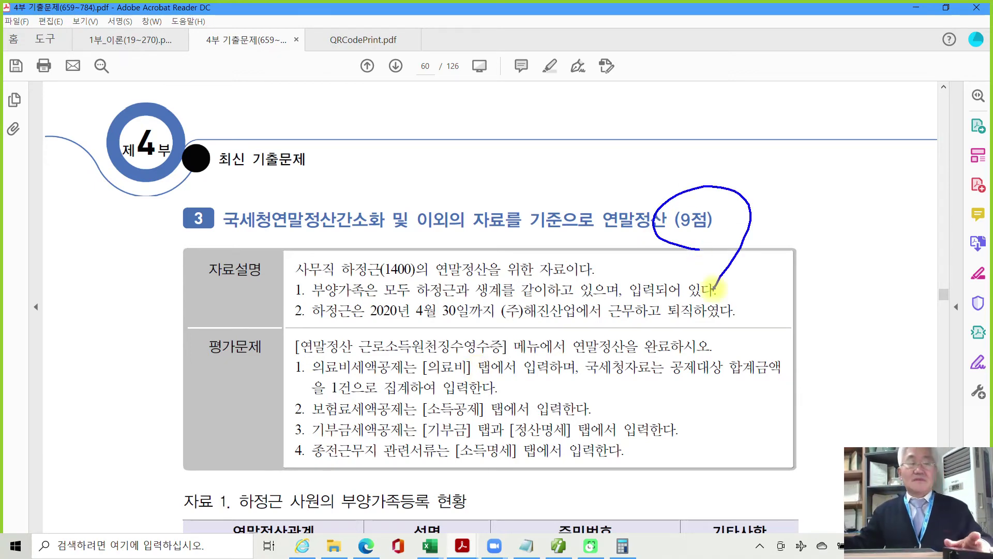
pyautogui.press('Escape')
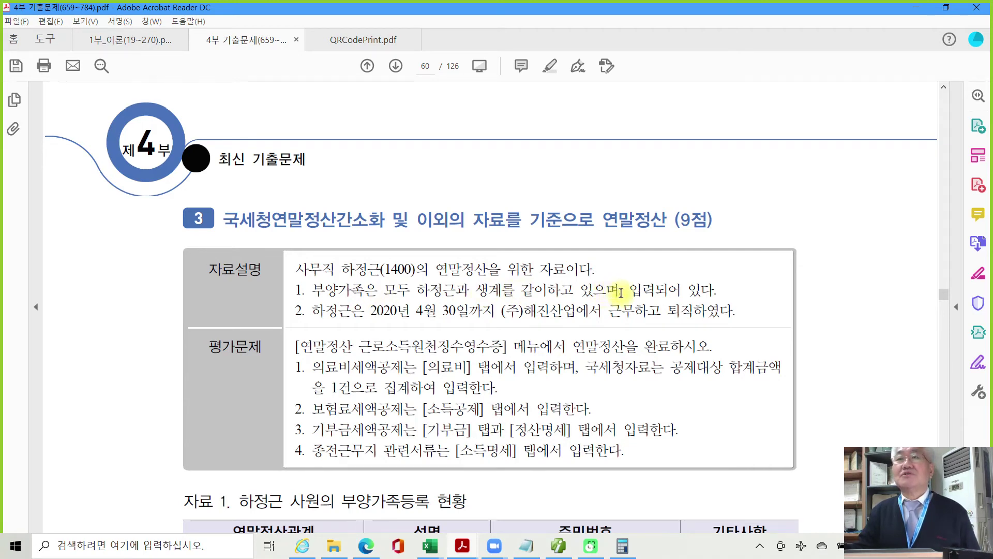
pyautogui.doubleClick(639, 290)
pyautogui.click(589, 290)
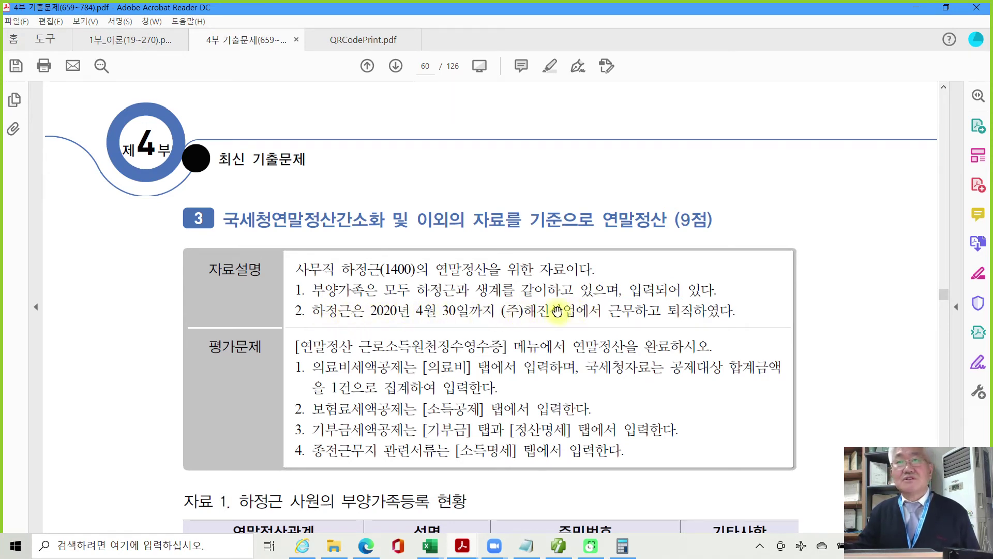
# Highlight (주)해진산업 in yellow and scroll down toward the dependents table.
pyautogui.moveTo(501, 311); pyautogui.dragTo(556, 314)
pyautogui.rightClick(556, 314)
pyautogui.click(581, 348)
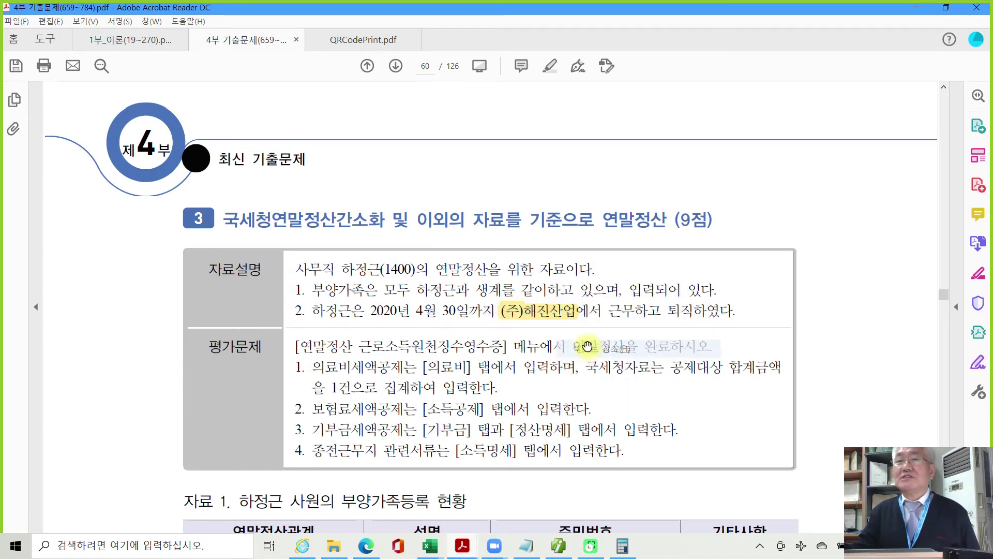
pyautogui.scroll(-3, 574, 362)
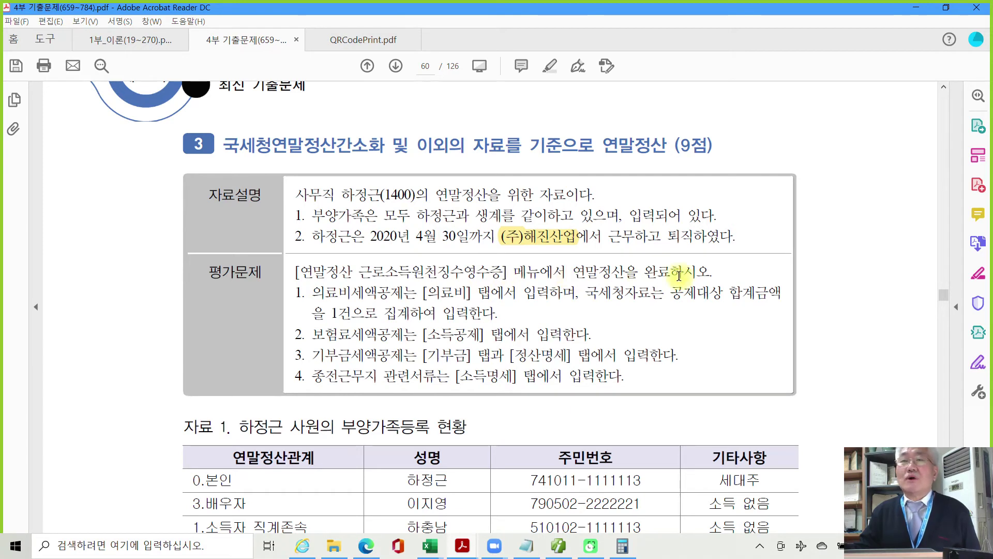
pyautogui.scroll(-2, 379, 333)
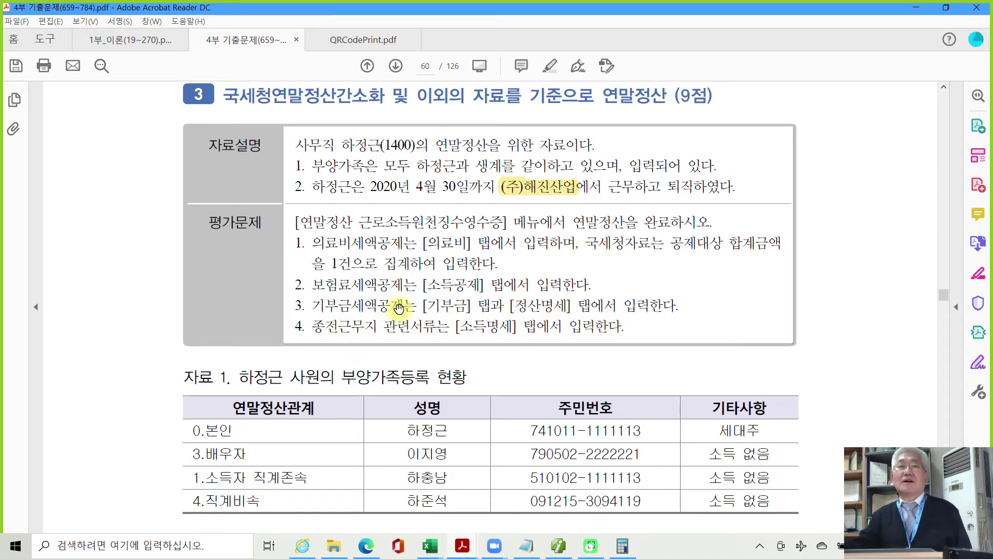
# Scroll to page 61's 자료 2 receipt (28,000,000 salary, 1,800,000 bonus), then return to Smart A.
pyautogui.scroll(-5, 420, 325)
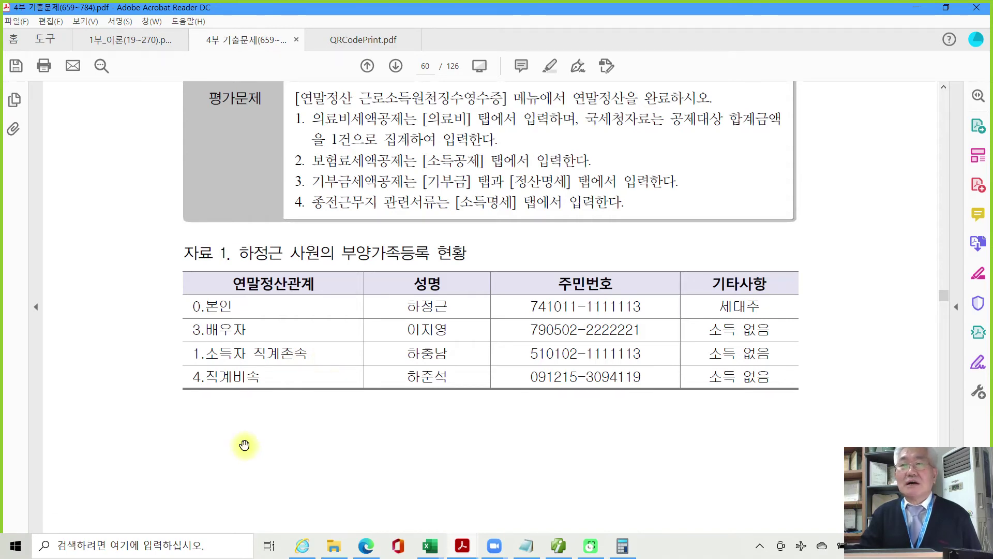
pyautogui.scroll(-3, 244, 445)
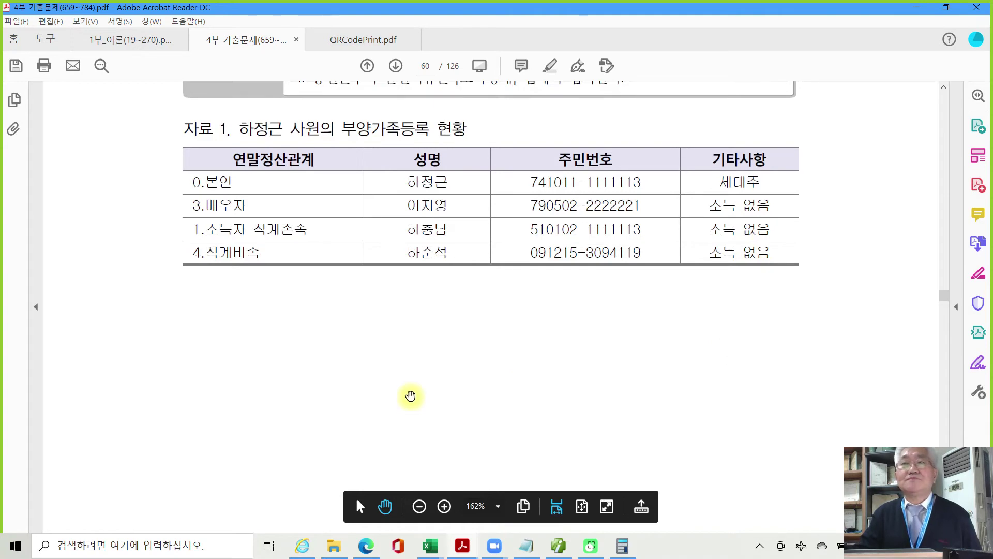
pyautogui.scroll(-2, 410, 395)
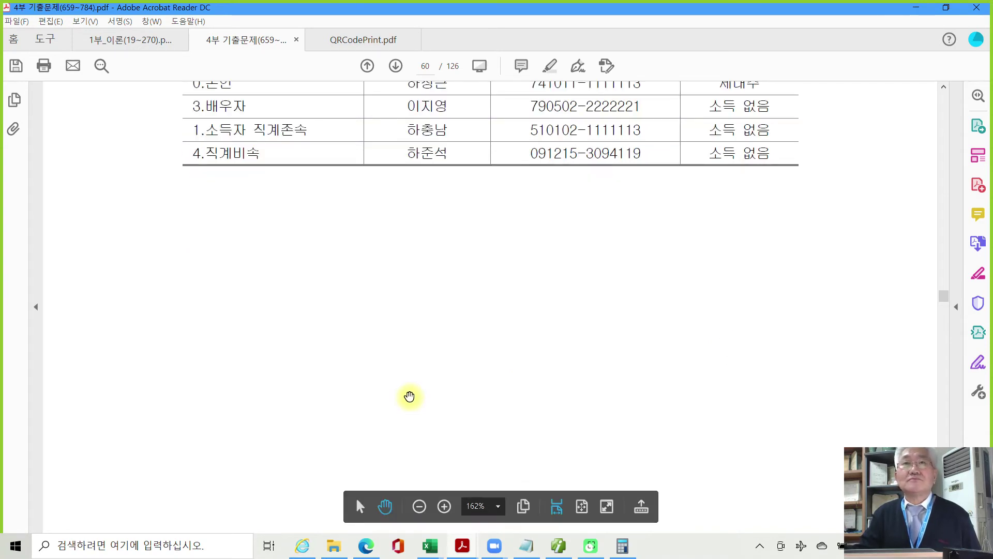
pyautogui.scroll(-2, 409, 396)
pyautogui.scroll(-8, 409, 396)
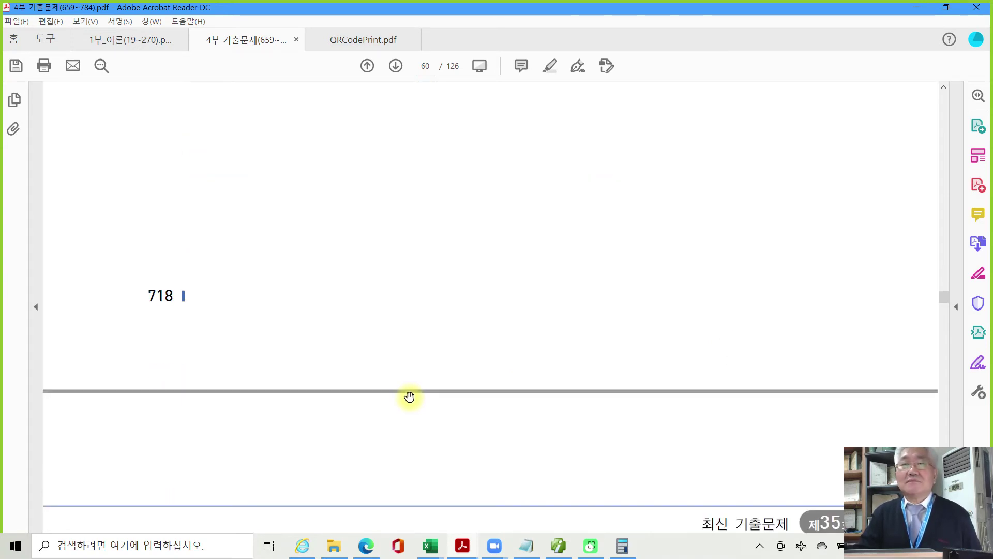
pyautogui.scroll(-3, 409, 396)
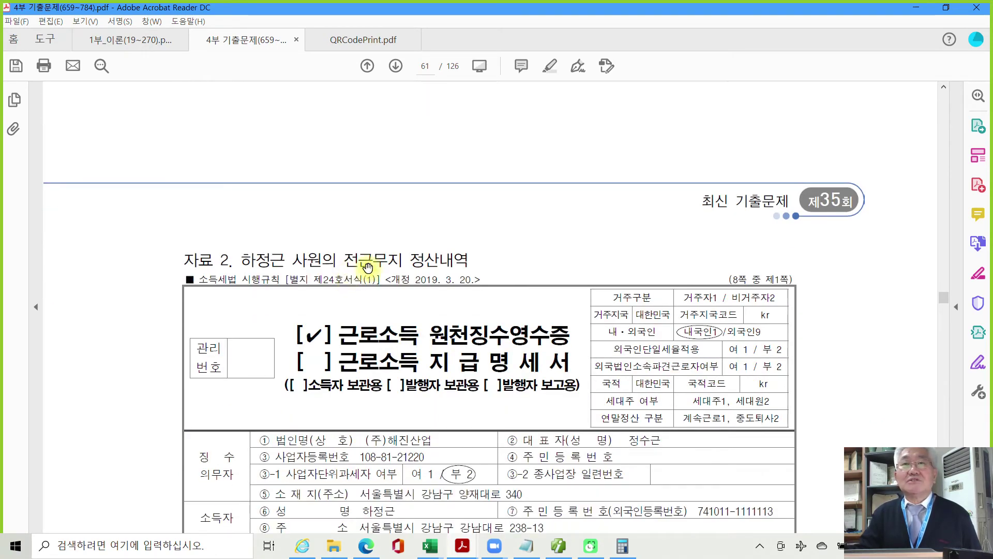
pyautogui.scroll(-2, 484, 402)
pyautogui.scroll(-2, 484, 403)
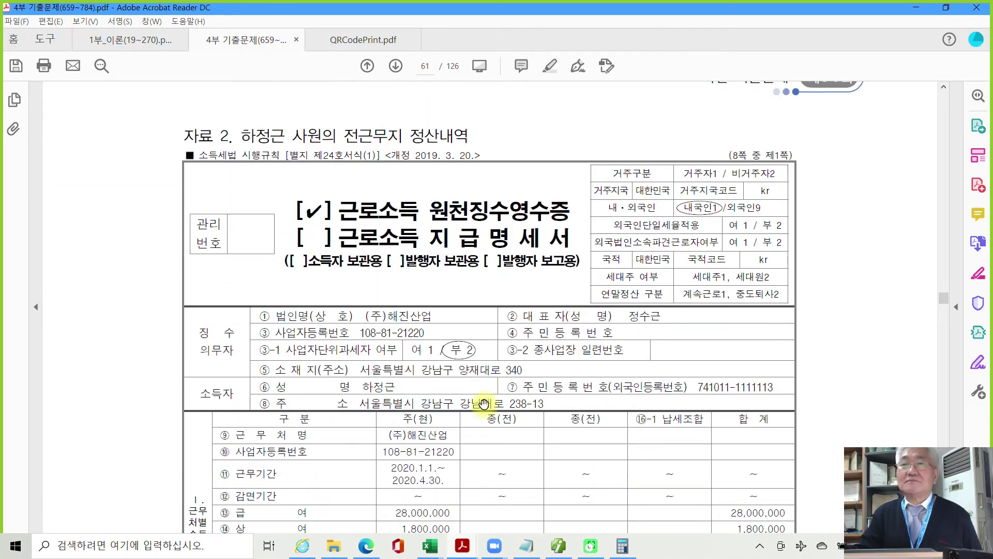
pyautogui.scroll(1, 483, 403)
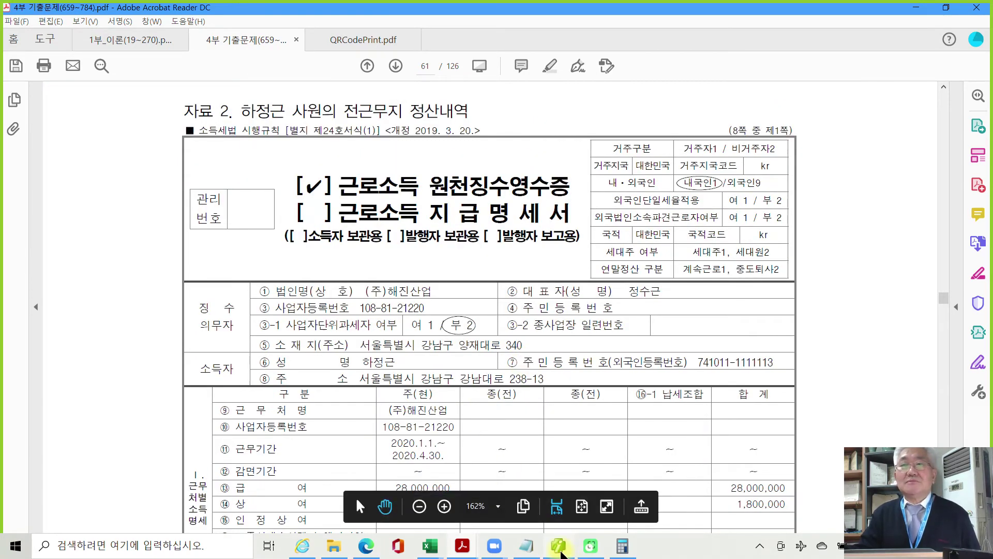
pyautogui.click(559, 545)
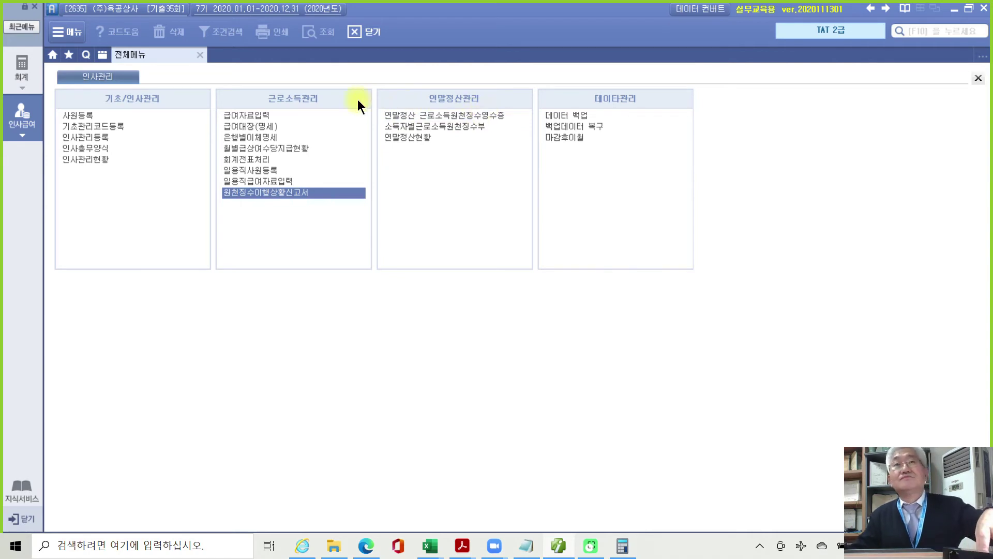
# Mark the 연말정산관리 menu group containing 연말정산 근로소득원천징수영수증.
pyautogui.moveTo(355, 100)
pyautogui.mouseDown()
pyautogui.moveTo(511, 117)
pyautogui.moveTo(555, 136)
pyautogui.mouseUp()
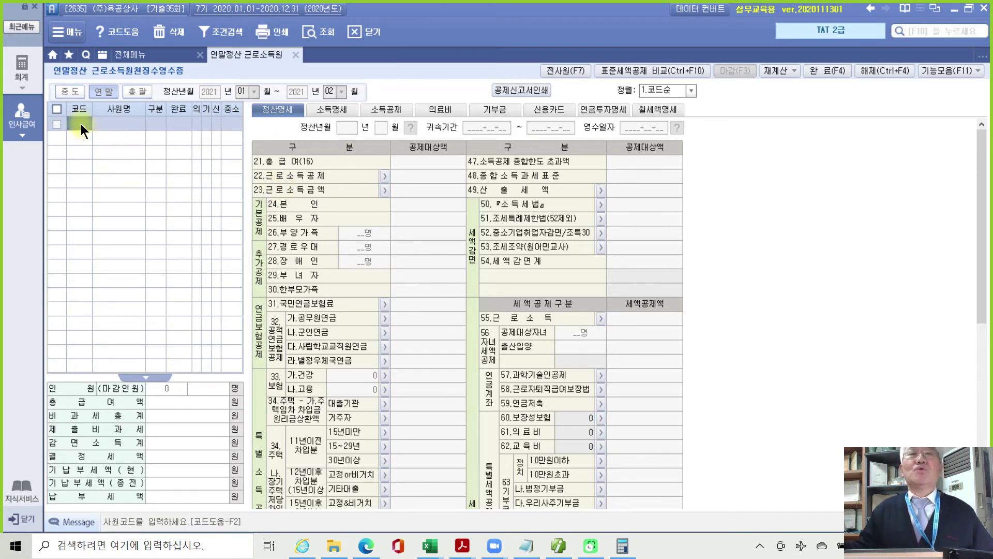
# Load employee 1400 through the F2 code lookup and show his 소득명세 figures.
pyautogui.press('F2')
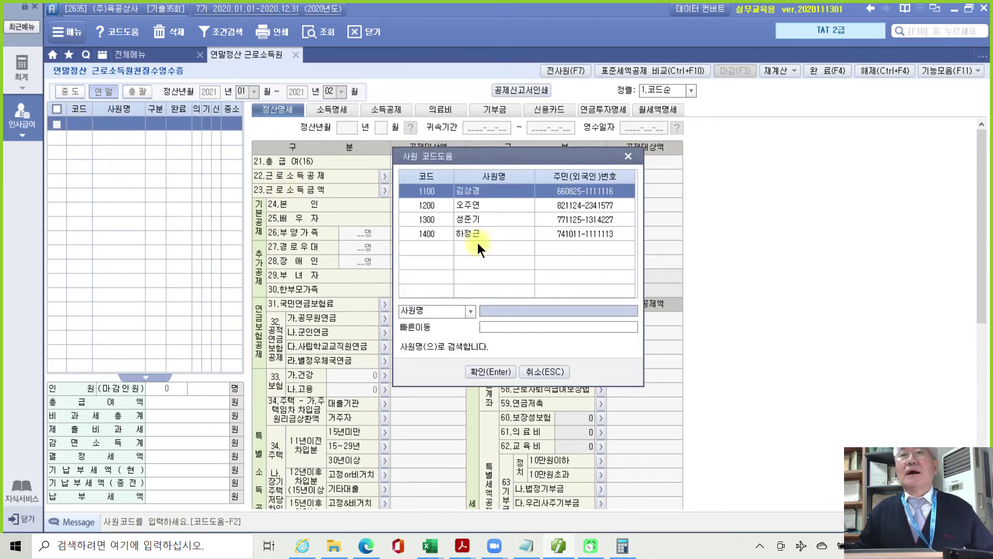
pyautogui.click(476, 231)
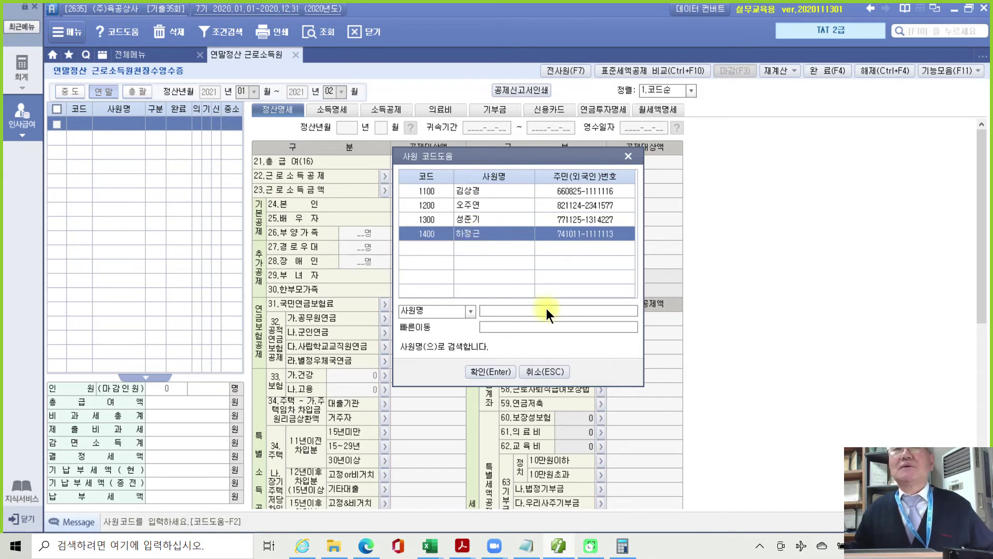
pyautogui.click(496, 371)
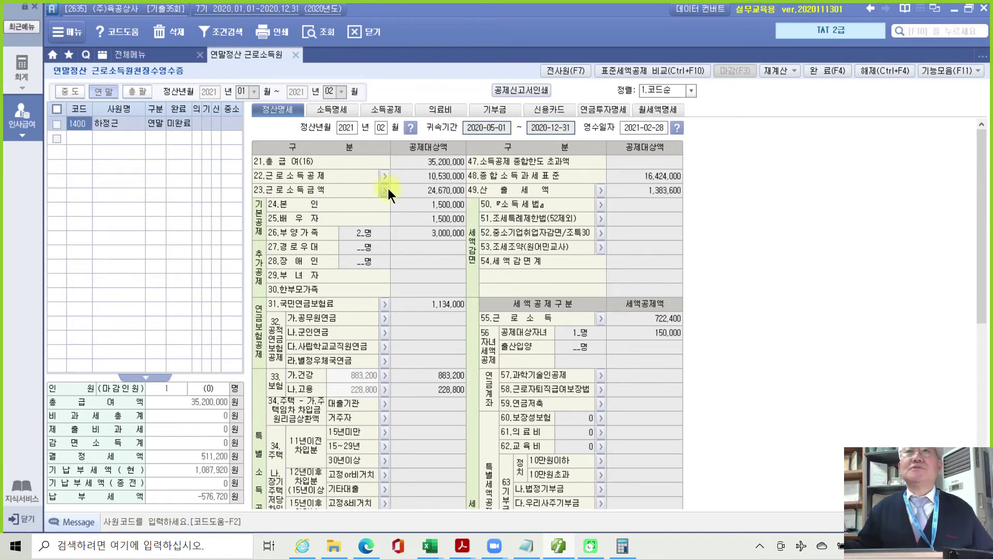
pyautogui.click(333, 109)
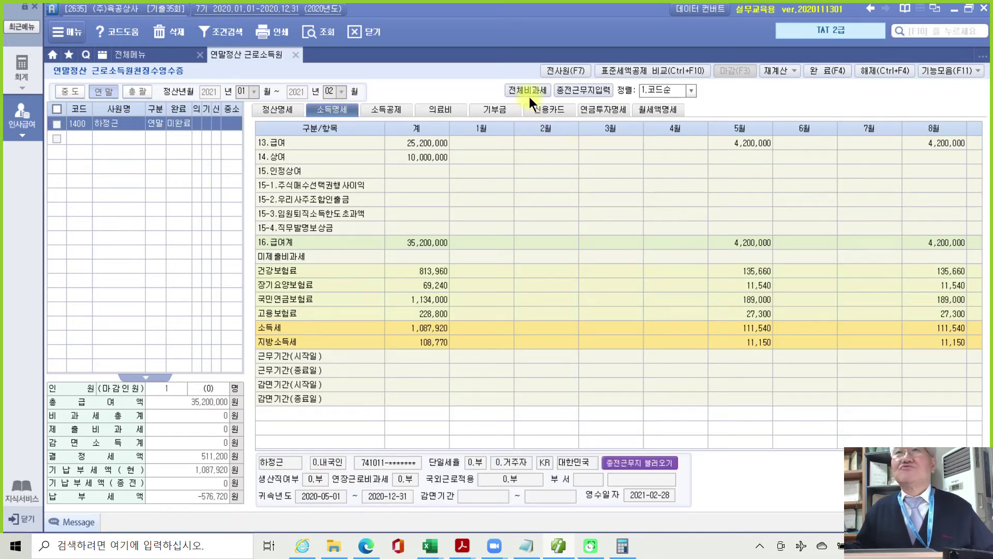
# Add the 종전1 column via 종전근무지입력 and copy (주)해진산업 from the PDF's 자료 2.
pyautogui.click(586, 90)
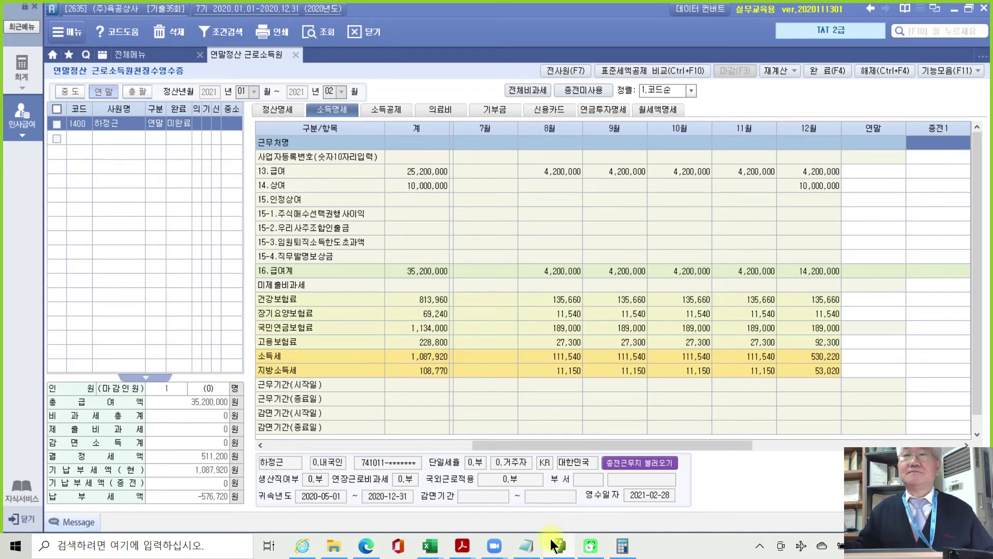
pyautogui.click(462, 546)
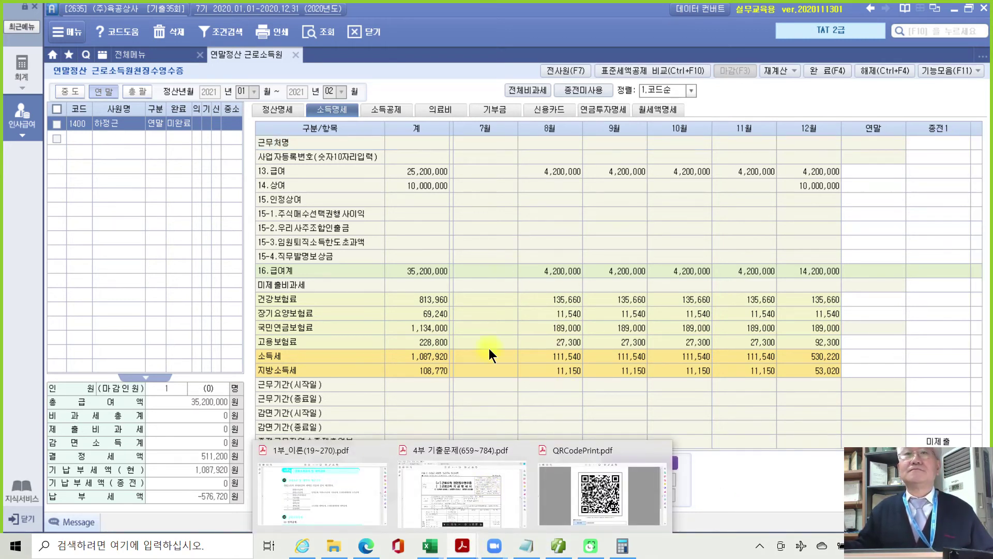
pyautogui.click(430, 493)
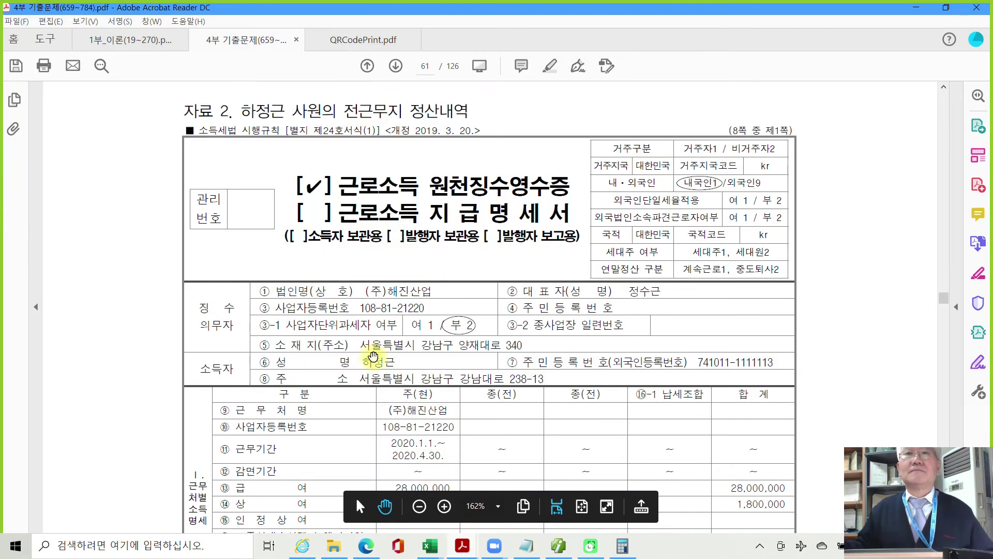
pyautogui.moveTo(389, 409); pyautogui.dragTo(449, 412)
pyautogui.hotkey('ctrl', 'c')
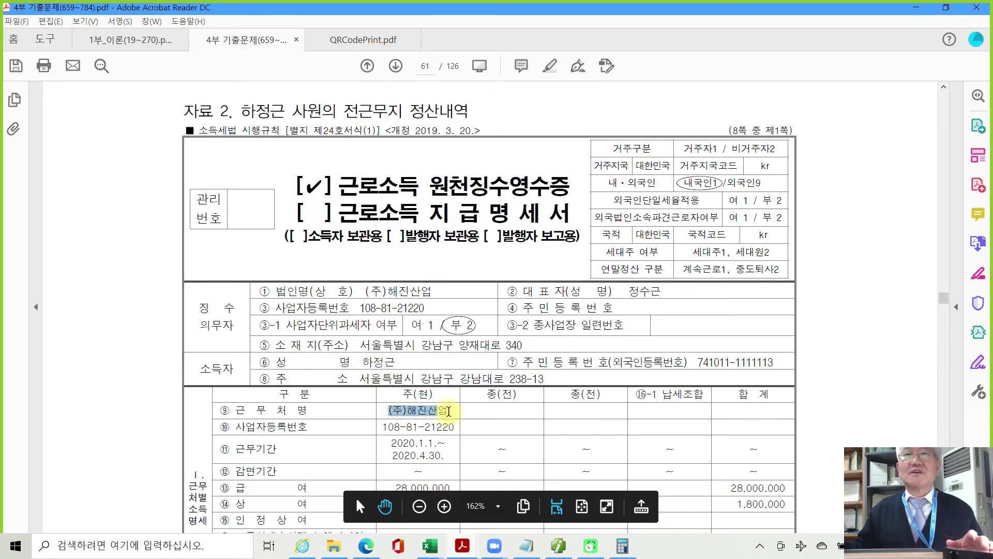
pyautogui.click(564, 545)
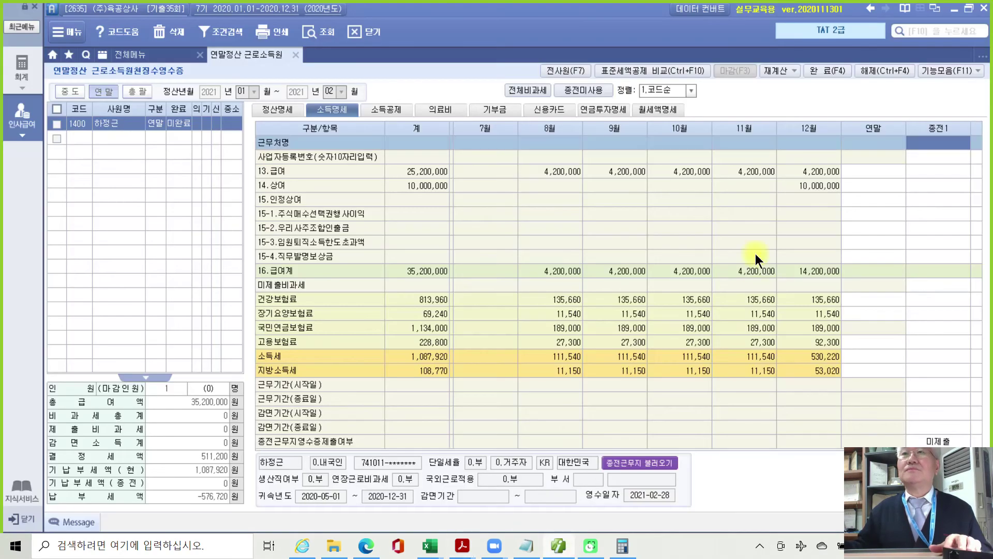
pyautogui.hotkey('ctrl', 'v')
pyautogui.click(926, 160)
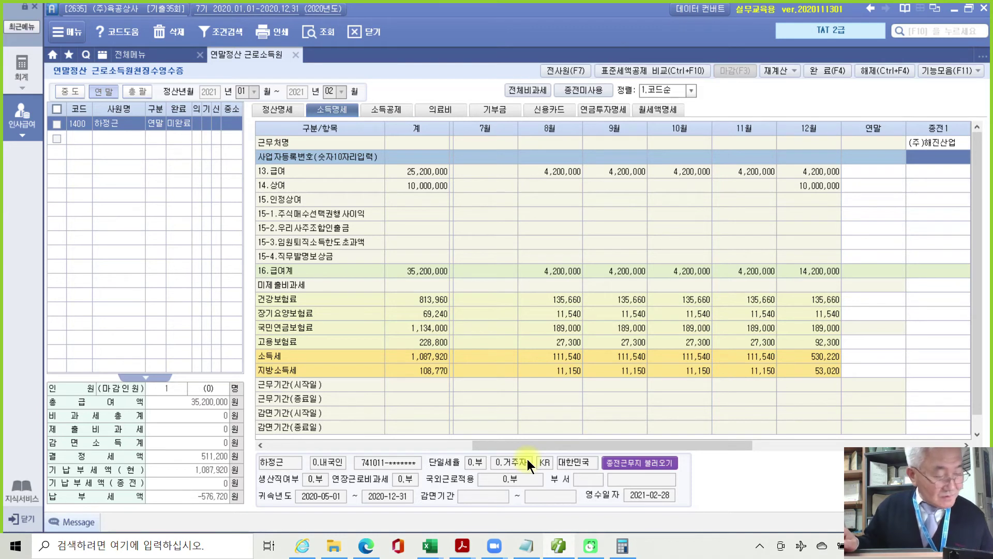
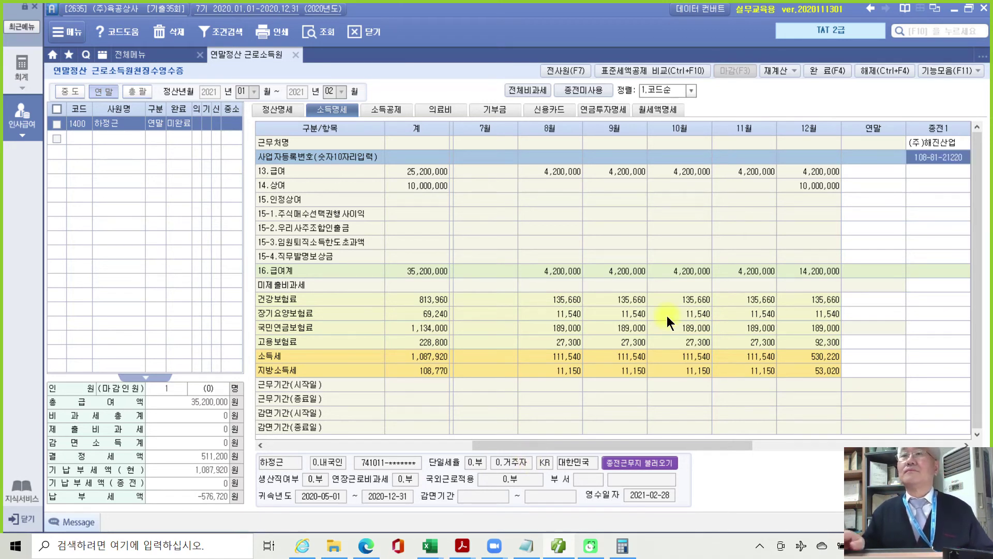
pyautogui.press('Return')
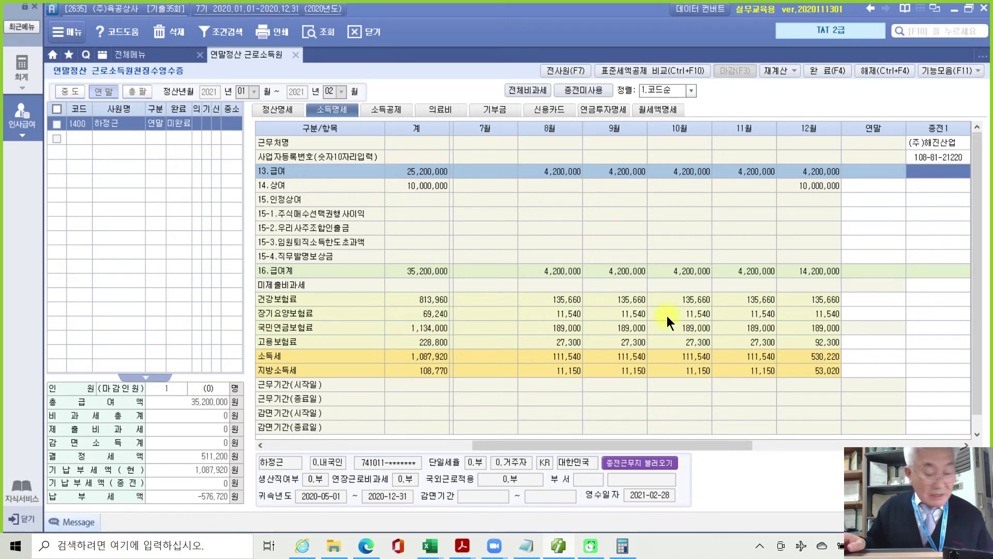
# Enter previous salary 28,000,000 and bonus 1,800,000, then move to the 건강보험료 row.
pyautogui.write('28000000')
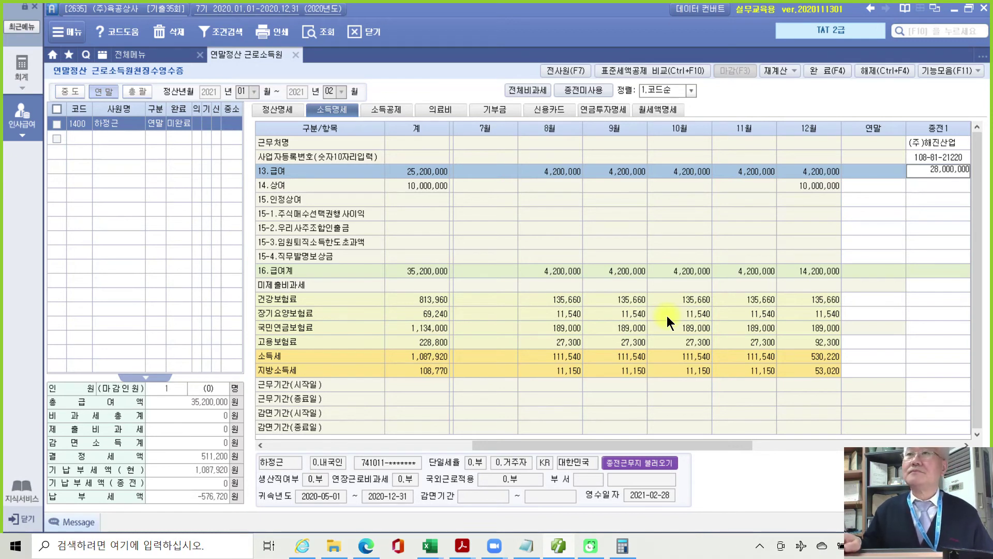
pyautogui.press('Return')
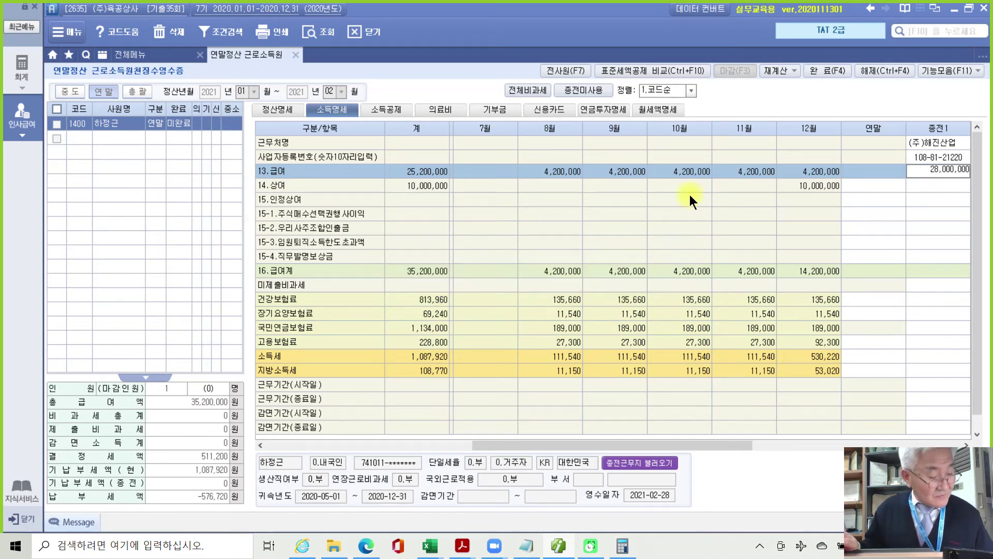
pyautogui.write('1800000')
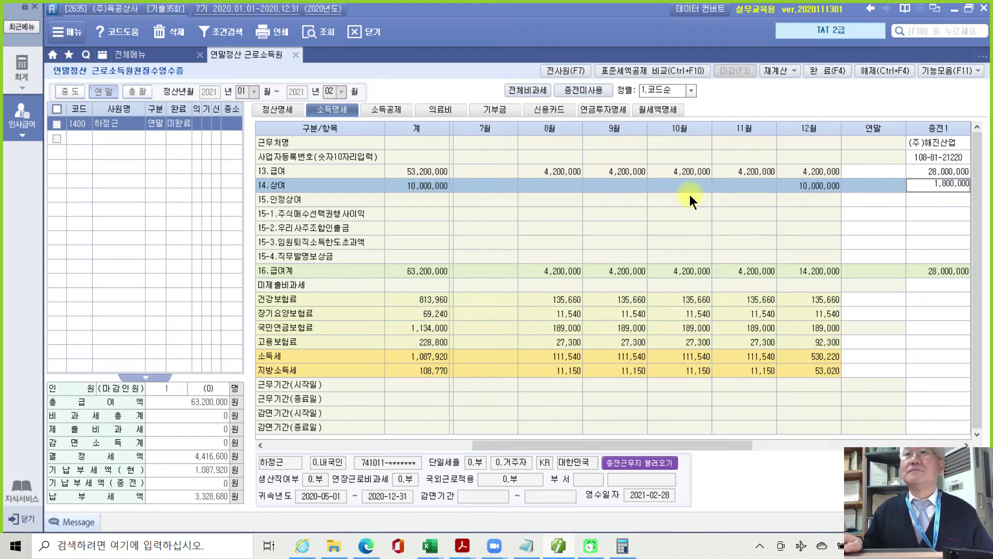
pyautogui.press('Return')
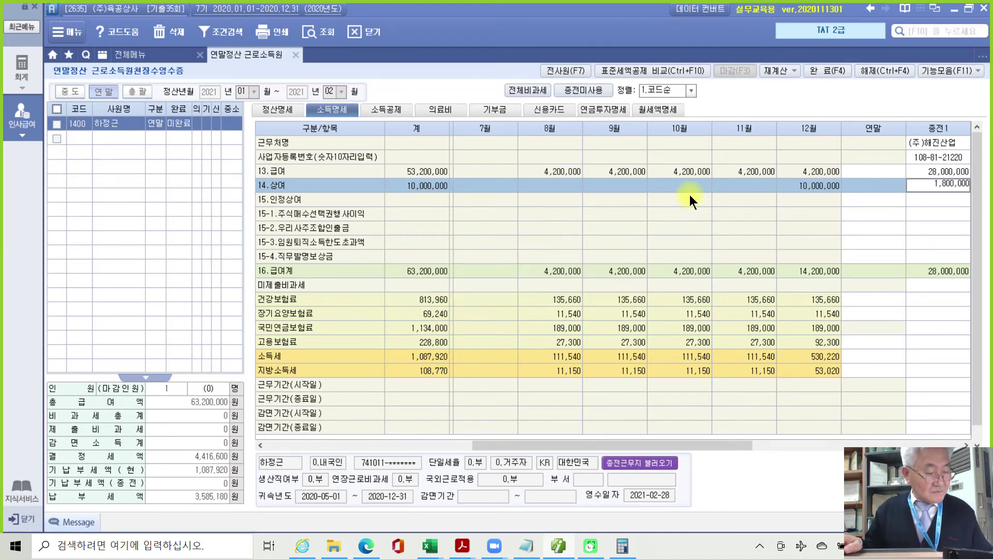
pyautogui.press('Return')
pyautogui.press('Return')
pyautogui.press('Return')
pyautogui.press('Return')
pyautogui.press('Return')
pyautogui.press('Return')
pyautogui.press('Return')
pyautogui.press('Return')
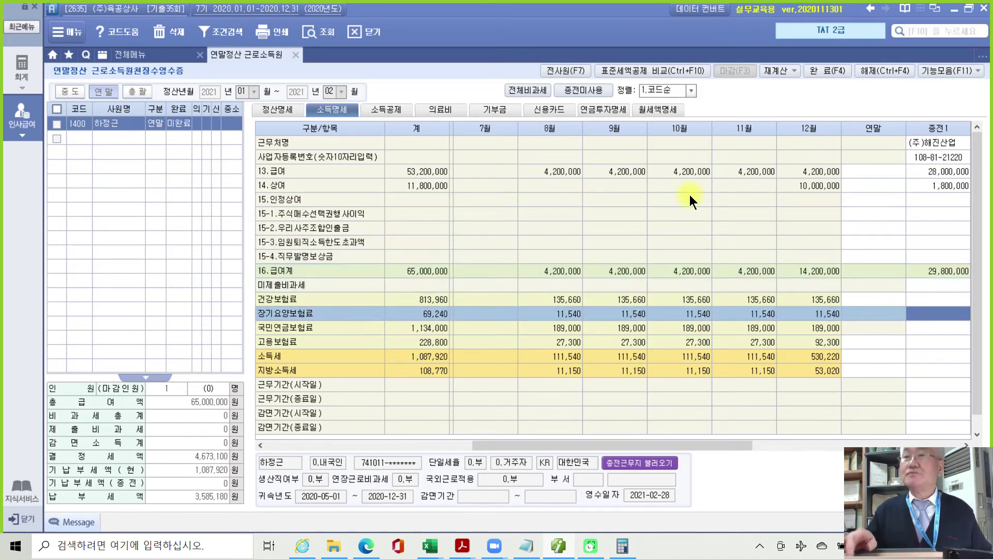
pyautogui.press('Up')
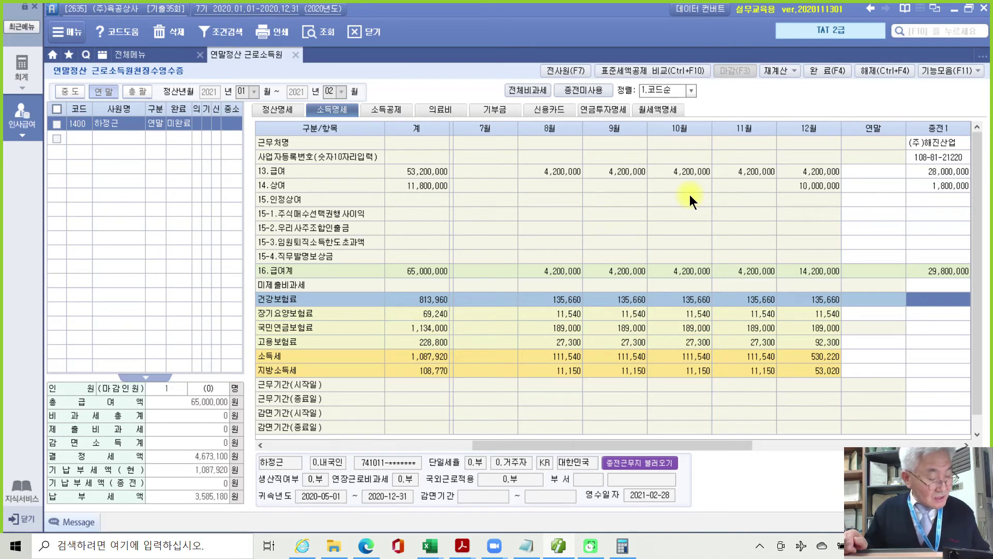
# Enter 종전1 premiums: health 255,000, long-term care 12,080, pension 500,000, employment 50,000.
pyautogui.write('2550000')
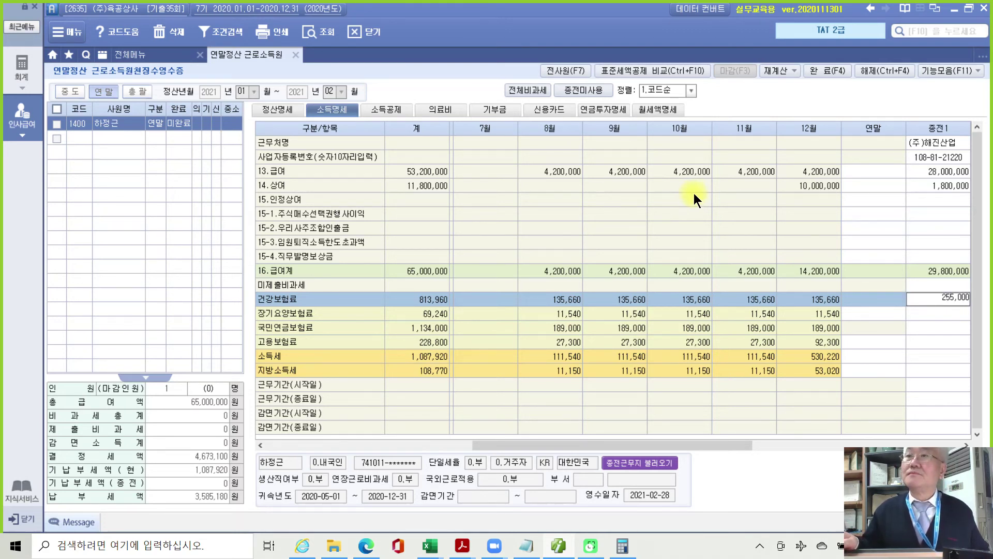
pyautogui.press('Return')
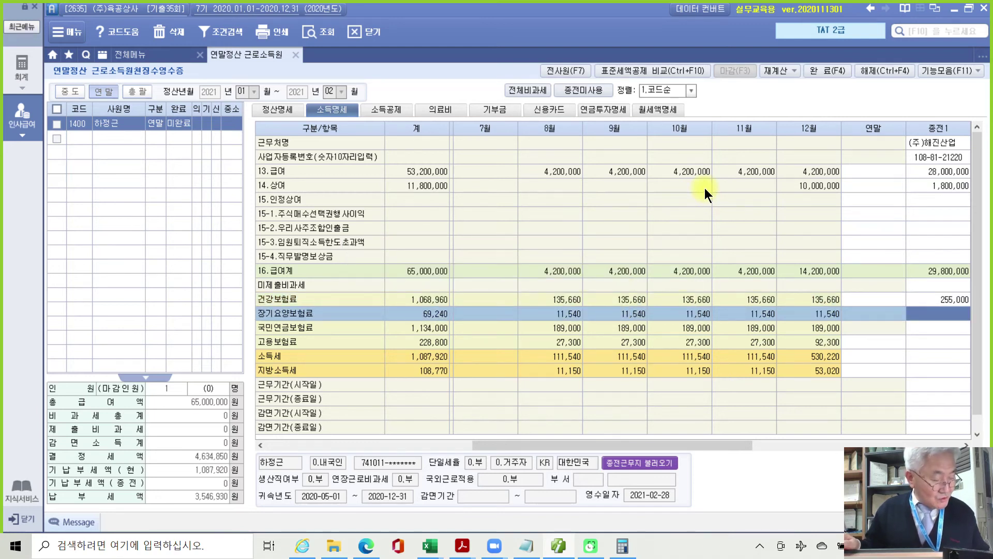
pyautogui.write('12080')
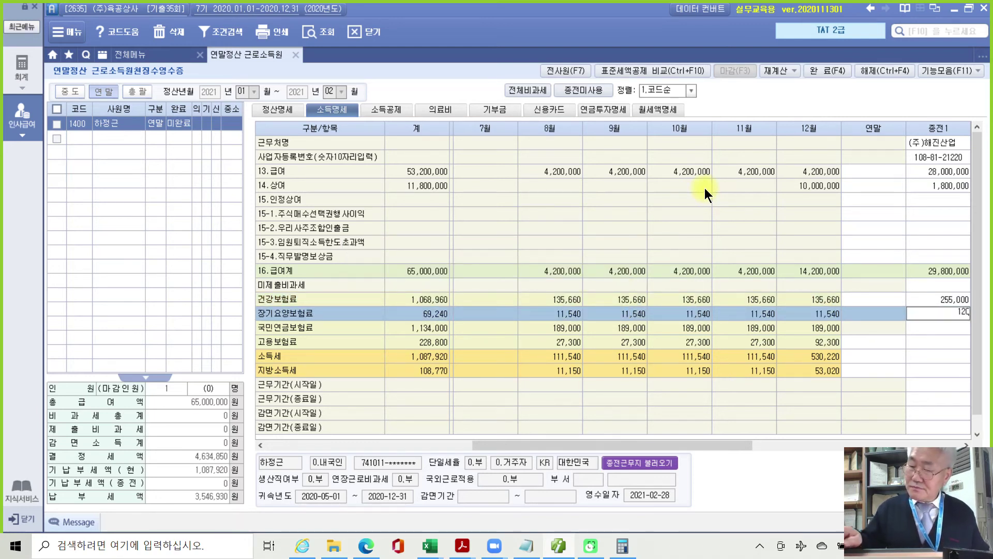
pyautogui.press('Return')
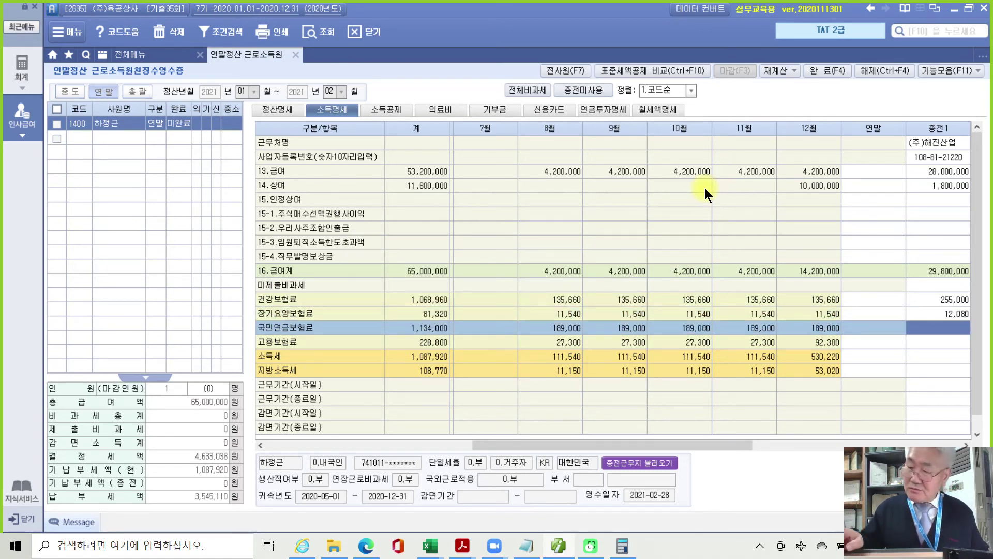
pyautogui.write('5000000')
pyautogui.press('Return')
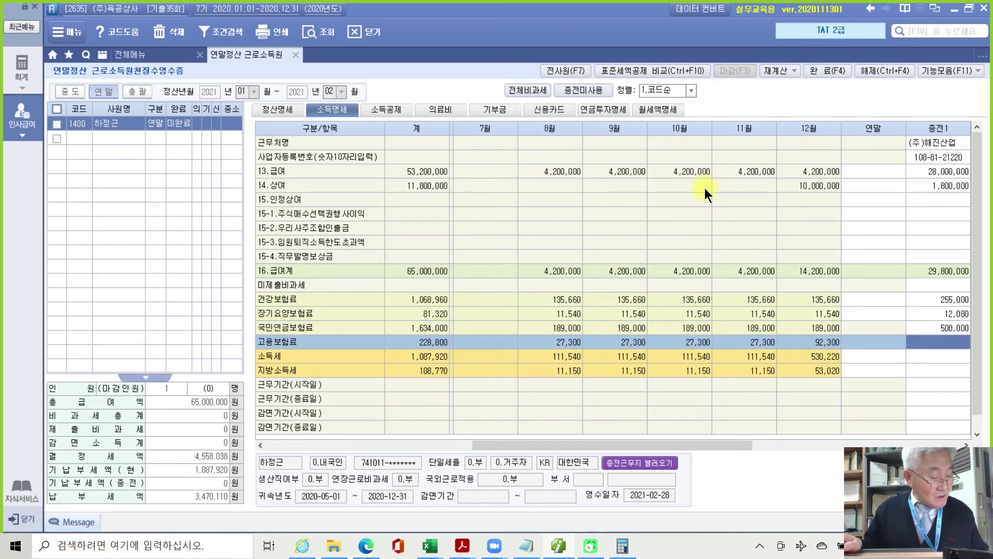
pyautogui.write('500000')
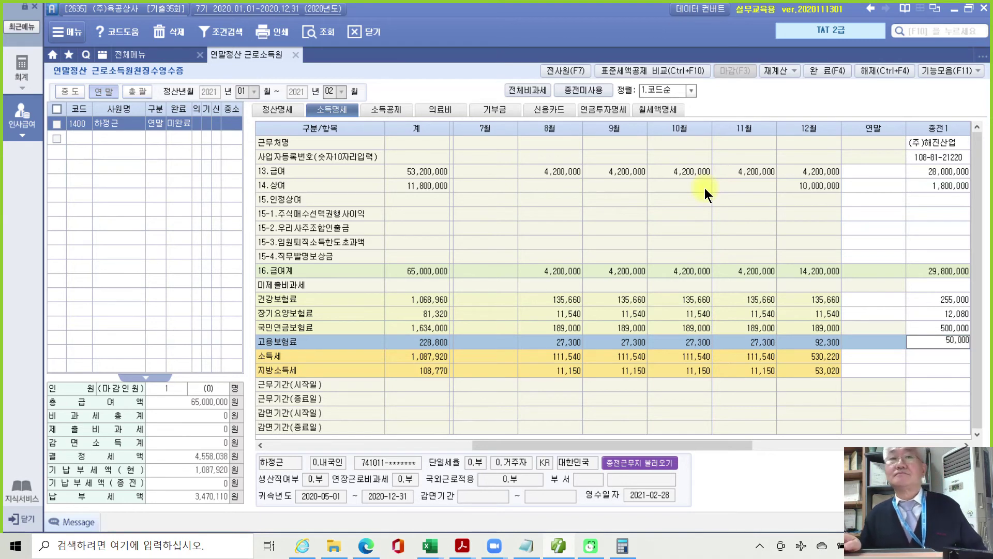
pyautogui.press('Return')
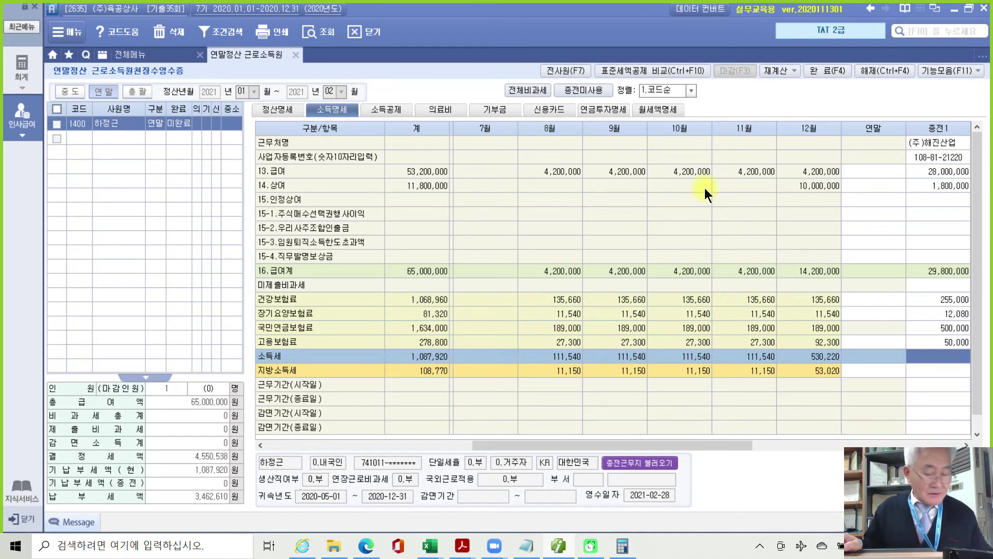
# Enter income tax 1,250,000, local tax 125,000 and work period 2020-01-01 to 2020-04-30.
pyautogui.write('1250000')
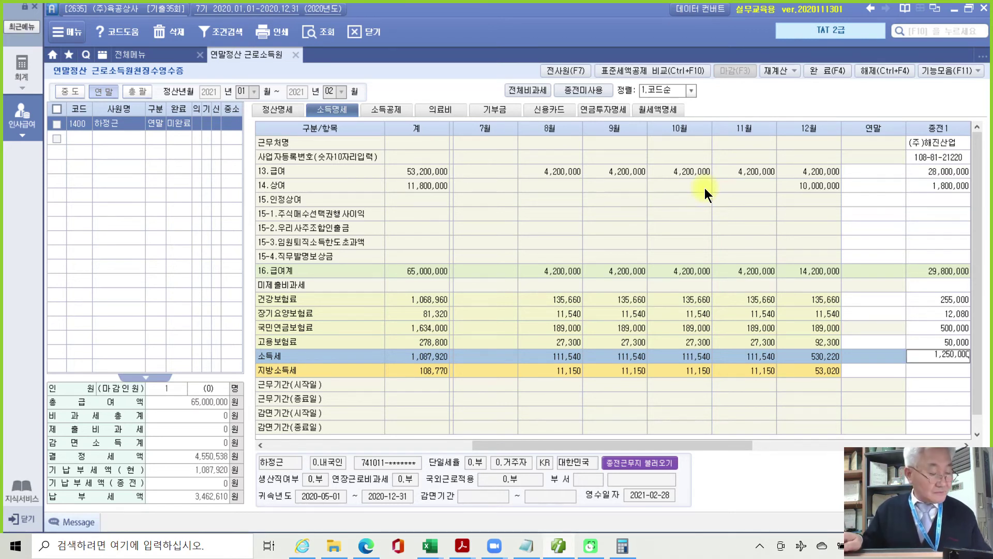
pyautogui.press('Return')
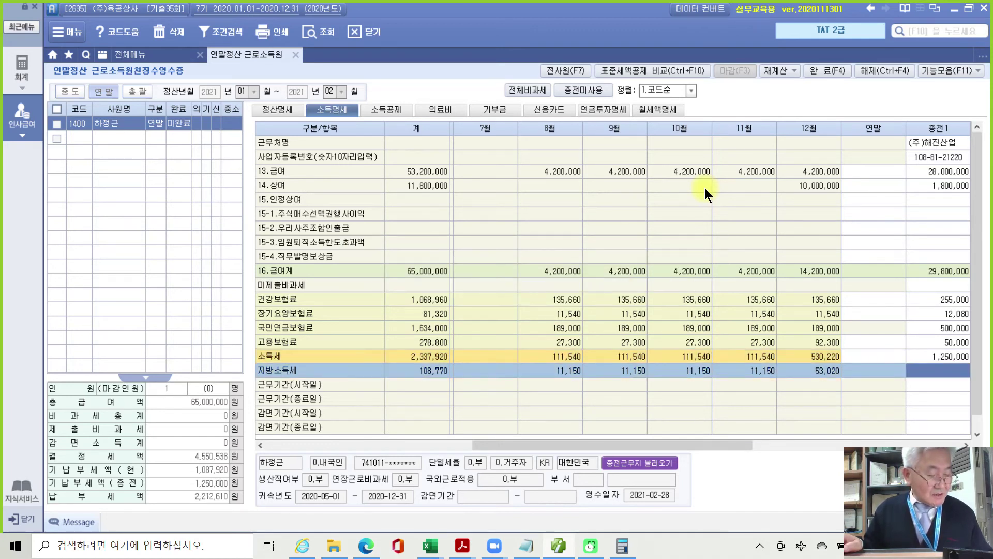
pyautogui.write('1250000')
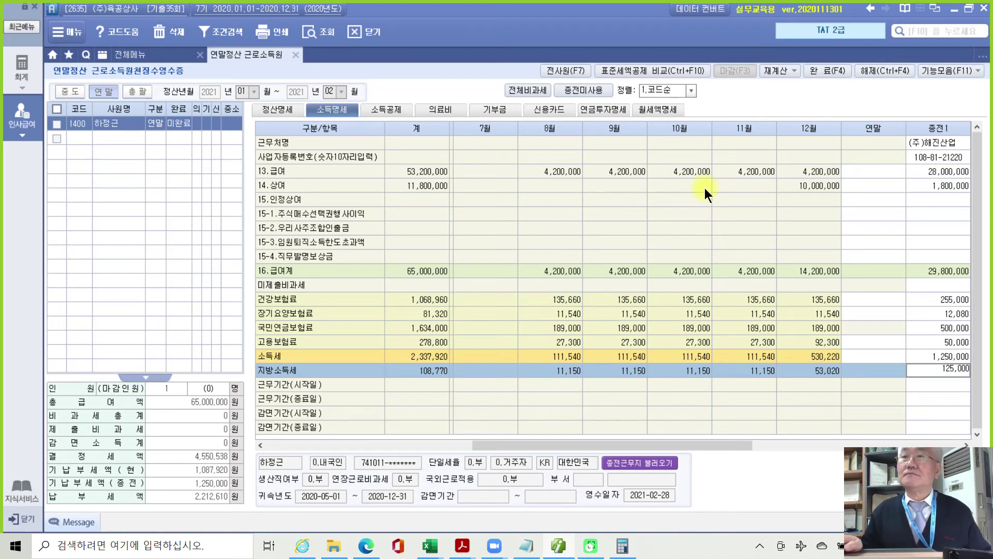
pyautogui.press('Return')
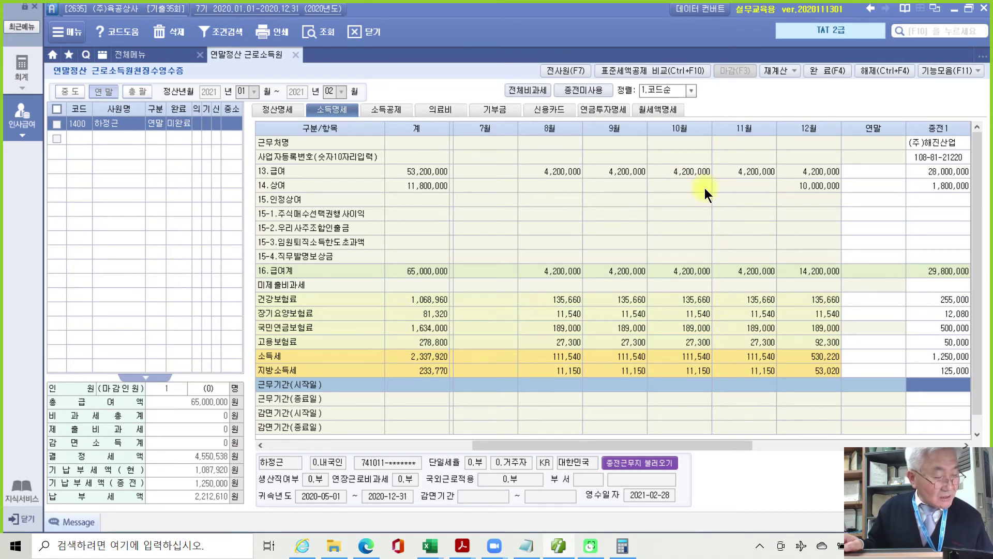
pyautogui.write('20200101')
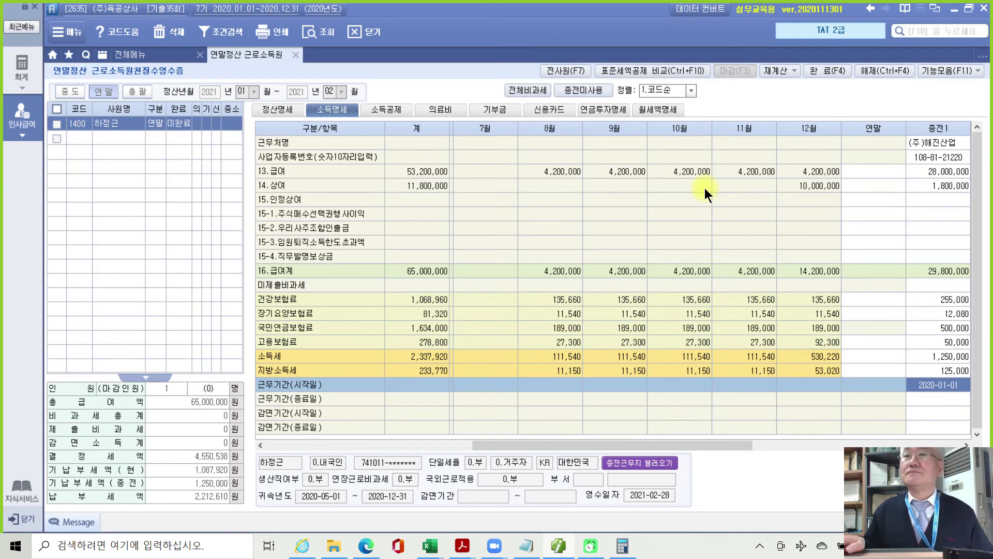
pyautogui.press('Return')
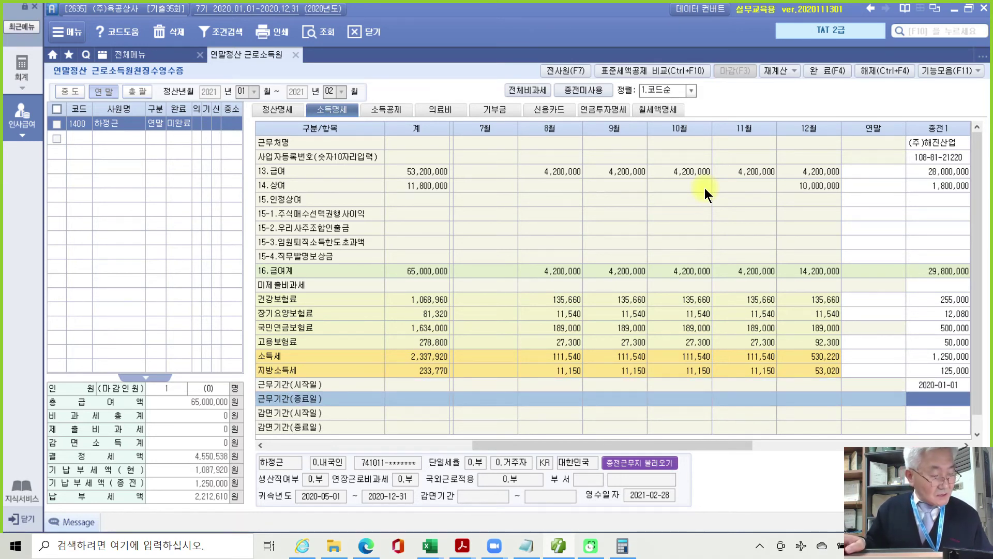
pyautogui.write('2')
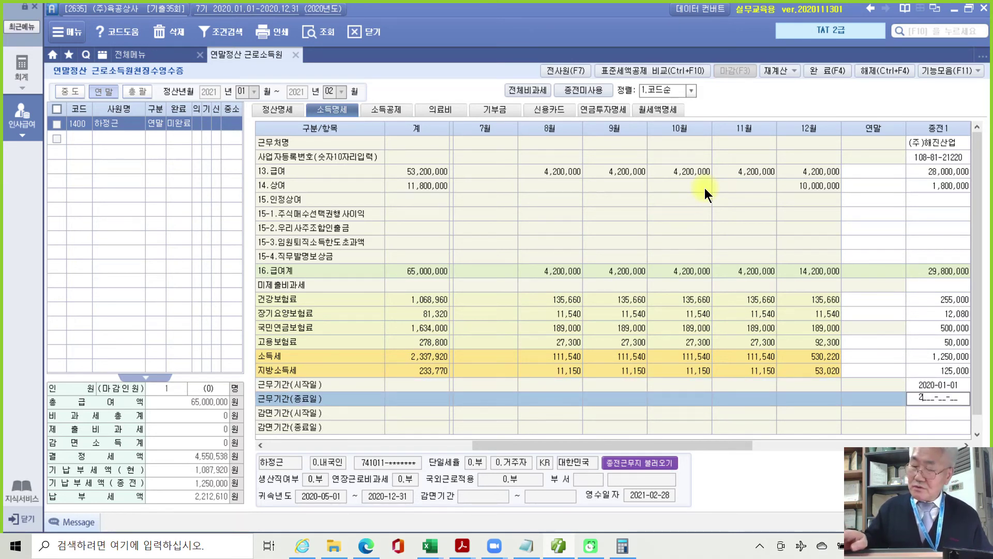
pyautogui.write('020-04-30')
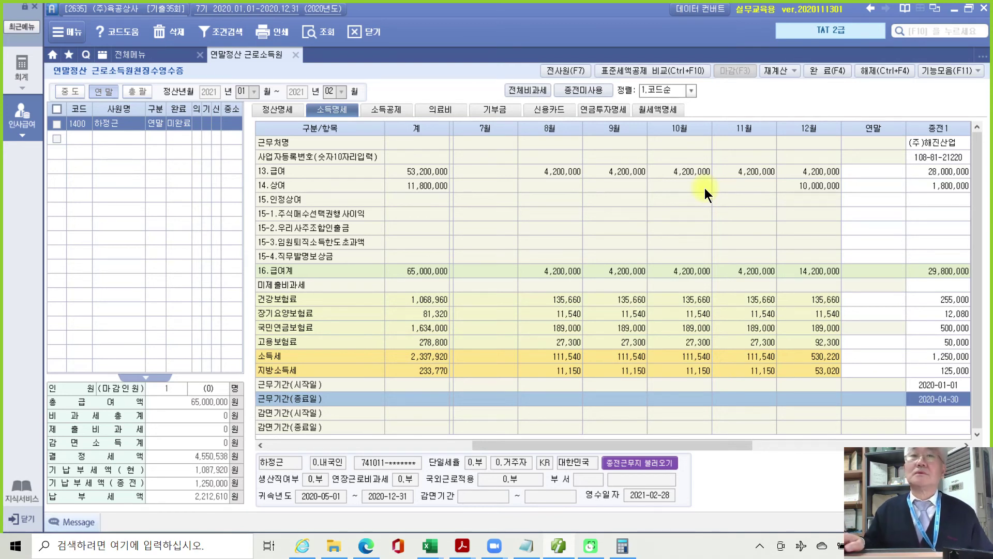
pyautogui.press('Return')
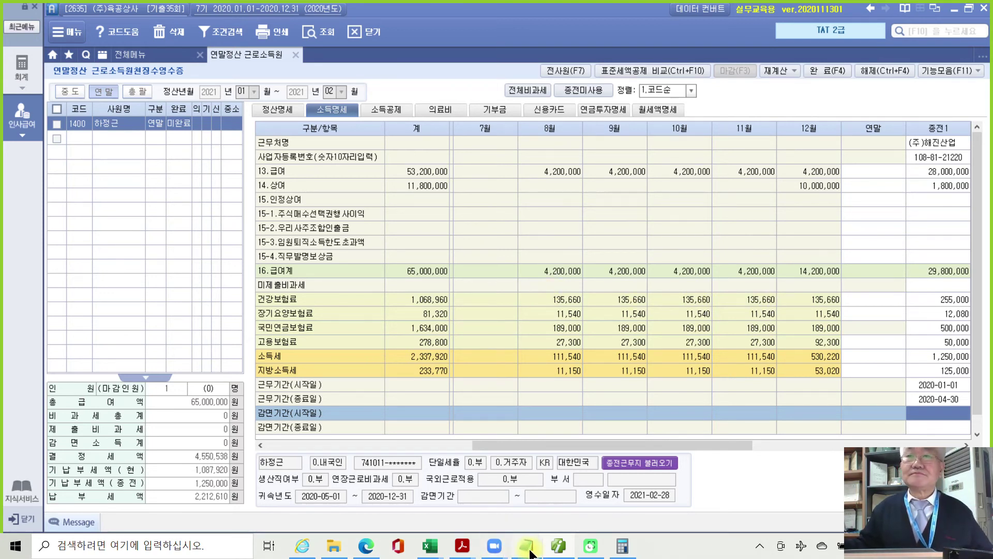
# Bring the 4부 기출문제 PDF forward and scroll to page 62's 보장성보험 납입내역 table.
pyautogui.click(467, 550)
pyautogui.click(463, 494)
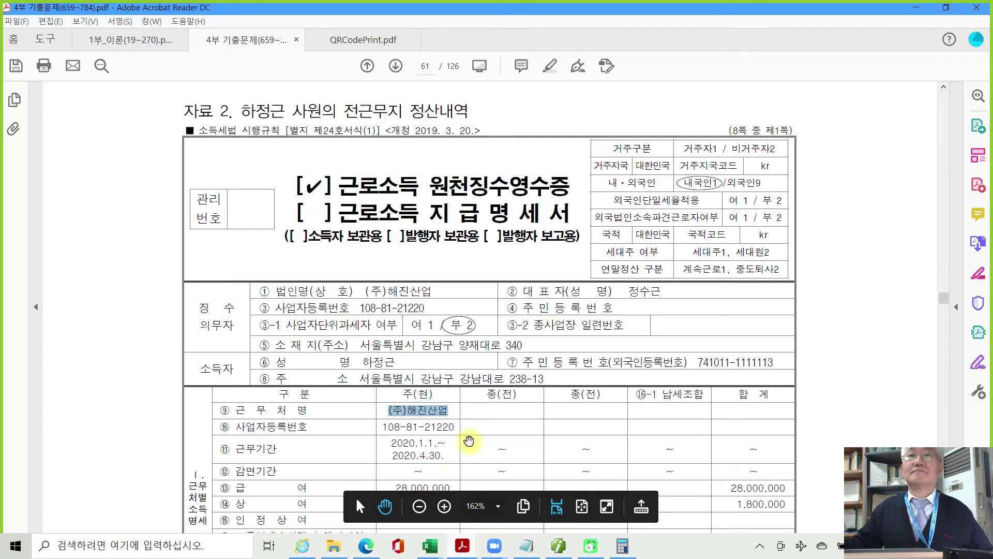
pyautogui.scroll(-8, 474, 435)
pyautogui.scroll(-5, 474, 435)
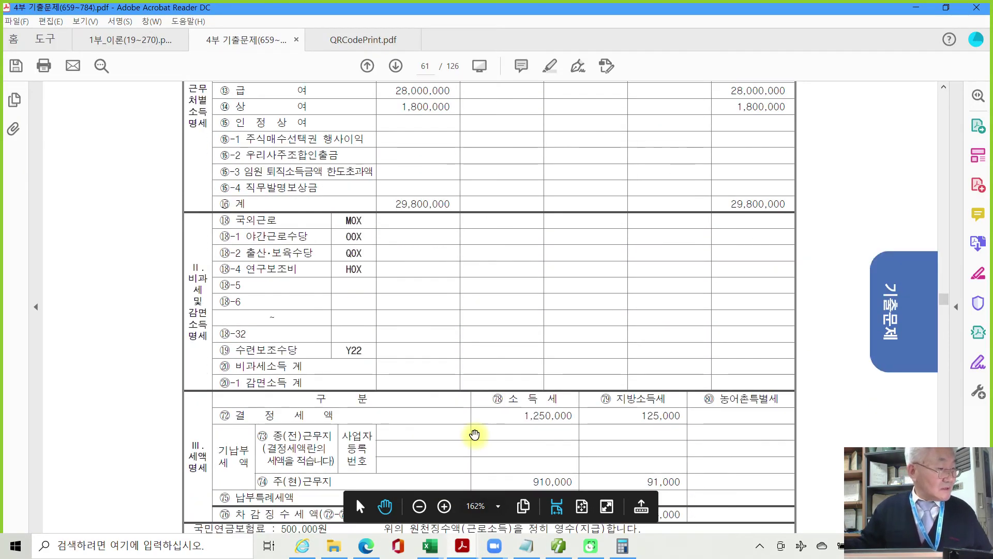
pyautogui.scroll(-10, 474, 434)
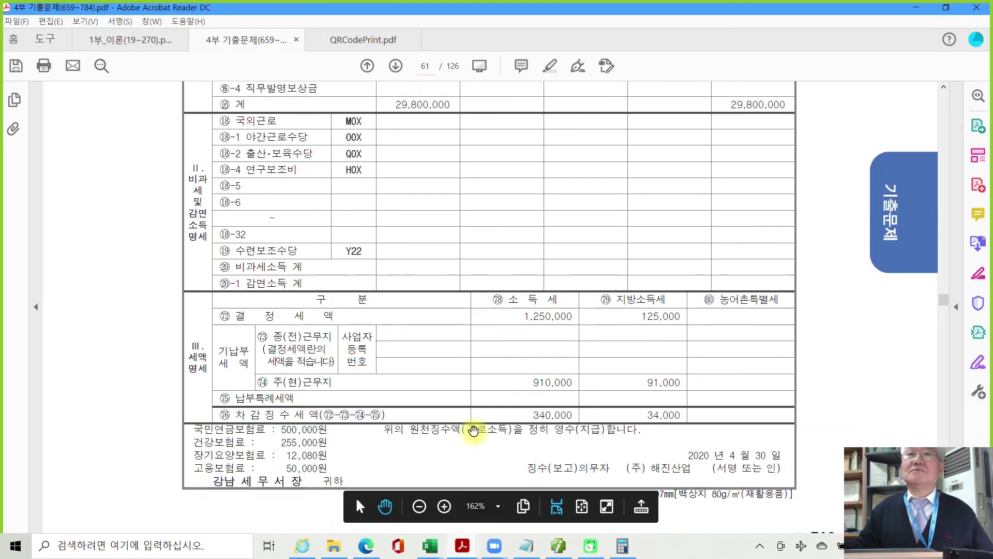
pyautogui.scroll(-8, 473, 430)
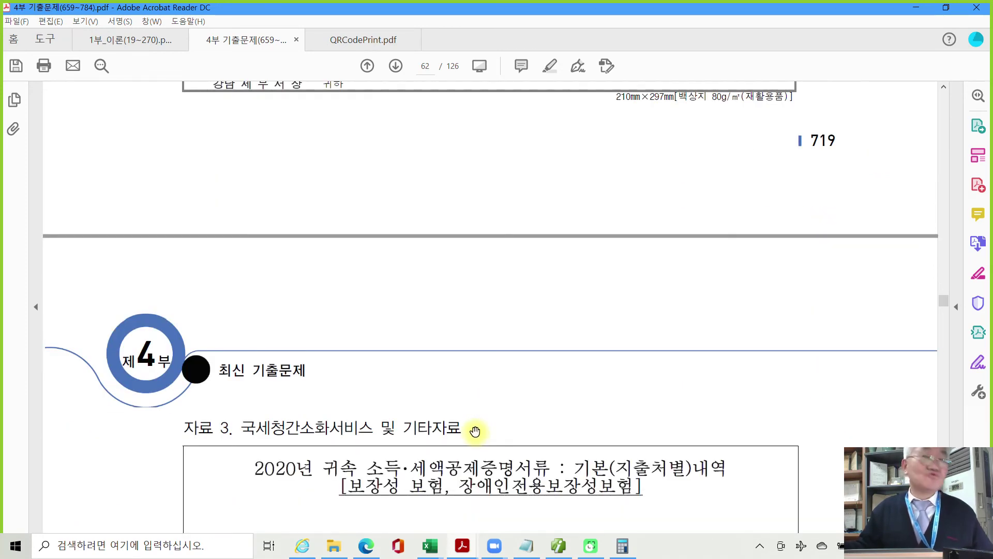
pyautogui.scroll(-12, 475, 431)
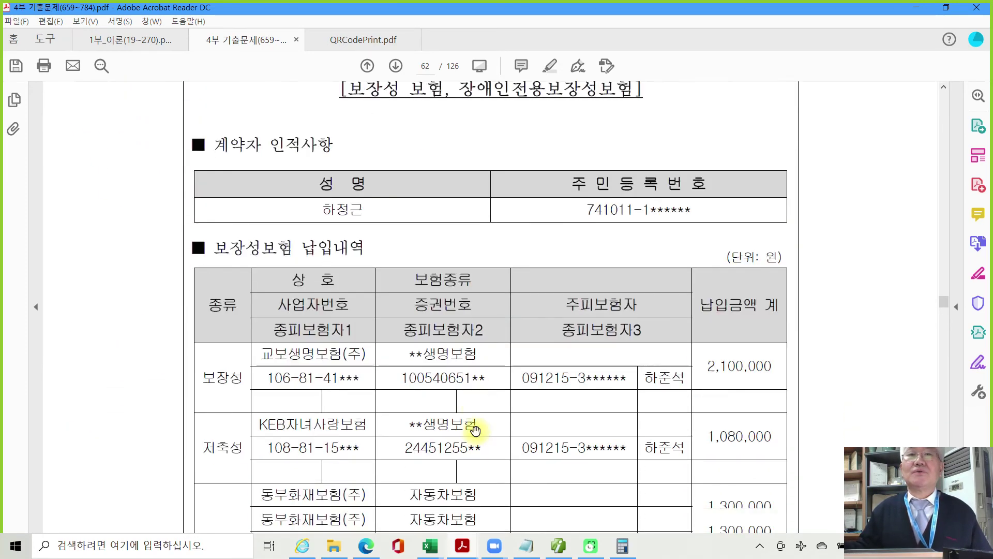
pyautogui.scroll(-3, 474, 431)
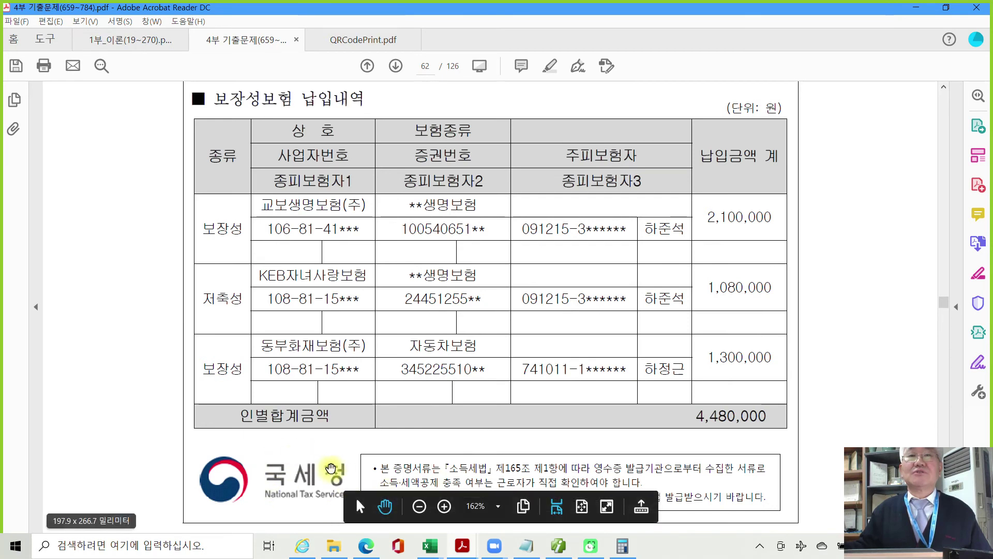
pyautogui.scroll(1, 356, 496)
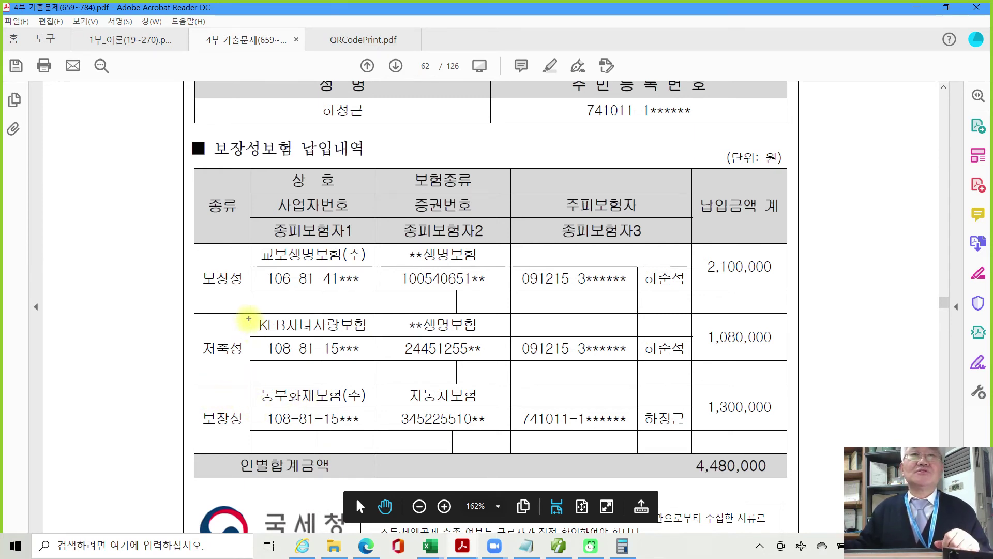
# Pen-mark the 보장성 policies (2,100,000, 1,300,000), strike the 저축성 one, then clear the marks.
pyautogui.moveTo(250, 319); pyautogui.dragTo(195, 356)
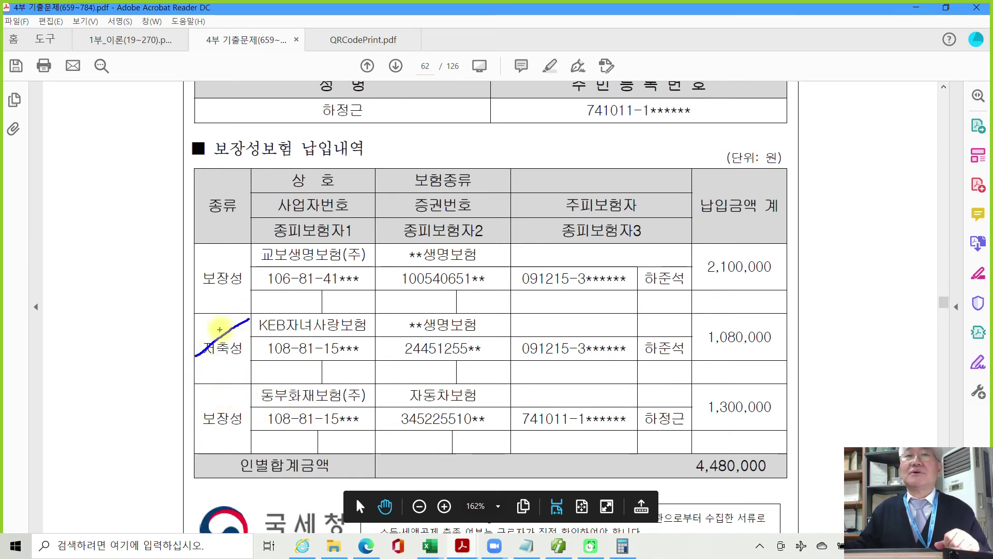
pyautogui.moveTo(238, 297)
pyautogui.mouseDown()
pyautogui.moveTo(192, 272)
pyautogui.moveTo(235, 262)
pyautogui.moveTo(242, 290)
pyautogui.mouseUp()
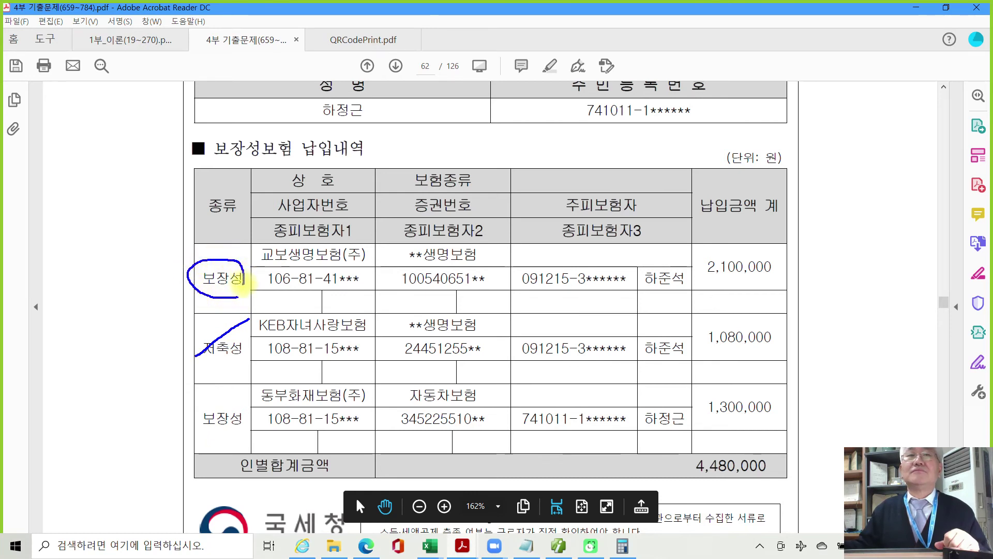
pyautogui.moveTo(240, 436)
pyautogui.mouseDown()
pyautogui.moveTo(179, 414)
pyautogui.moveTo(243, 401)
pyautogui.moveTo(247, 429)
pyautogui.mouseUp()
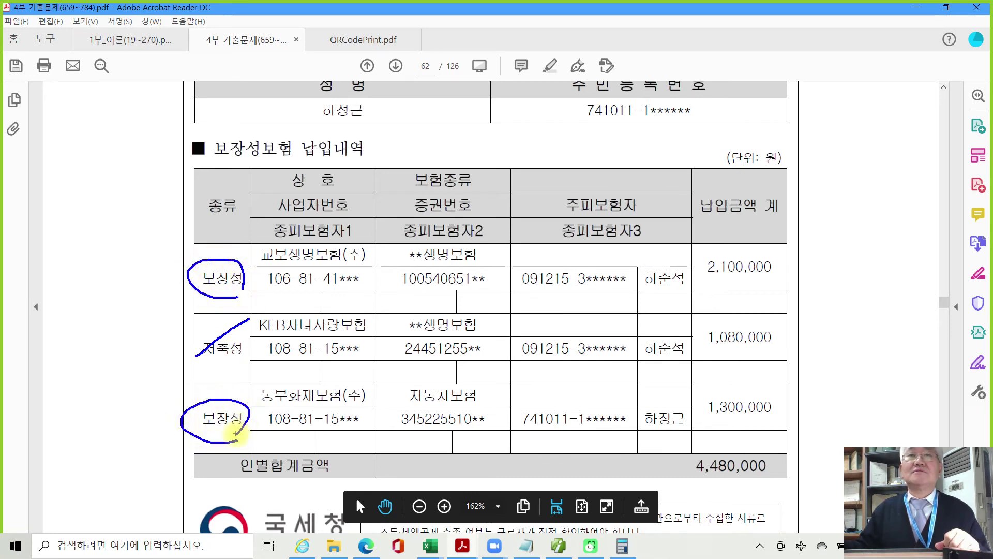
pyautogui.moveTo(310, 120); pyautogui.dragTo(364, 119)
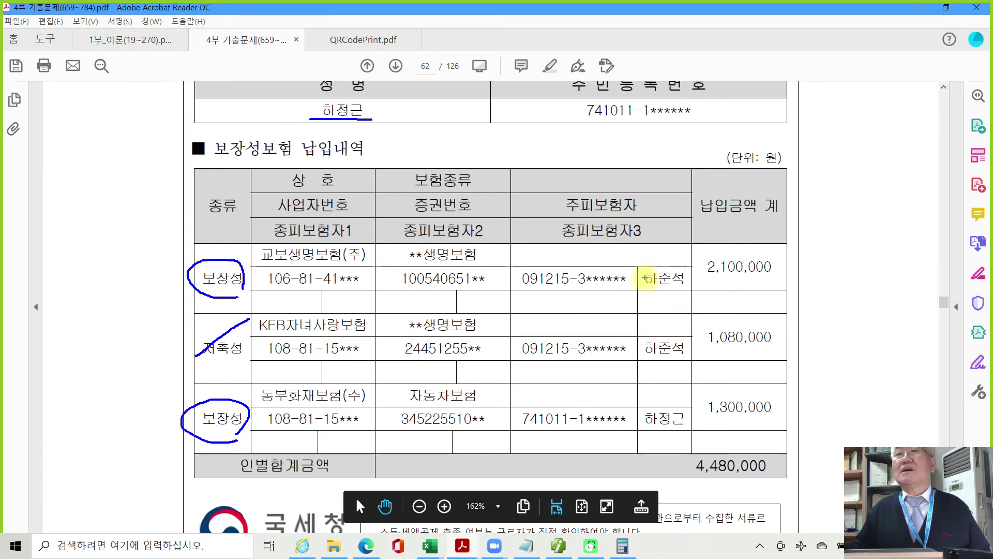
pyautogui.moveTo(639, 289)
pyautogui.mouseDown()
pyautogui.moveTo(692, 282)
pyautogui.moveTo(653, 260)
pyautogui.moveTo(644, 286)
pyautogui.mouseUp()
pyautogui.moveTo(688, 417)
pyautogui.mouseDown()
pyautogui.moveTo(641, 414)
pyautogui.moveTo(651, 446)
pyautogui.moveTo(691, 430)
pyautogui.moveTo(674, 425)
pyautogui.moveTo(771, 425)
pyautogui.mouseUp()
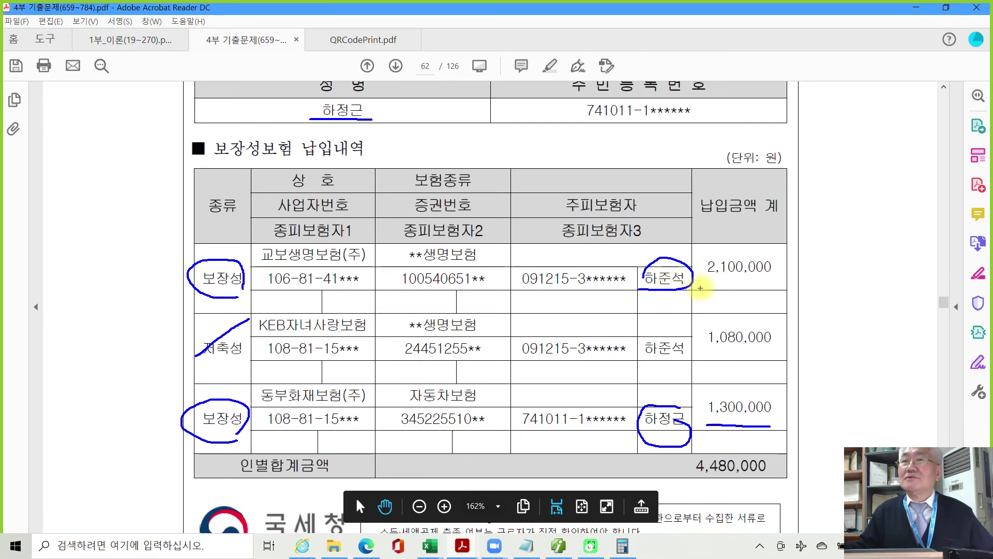
pyautogui.moveTo(703, 283); pyautogui.dragTo(809, 284)
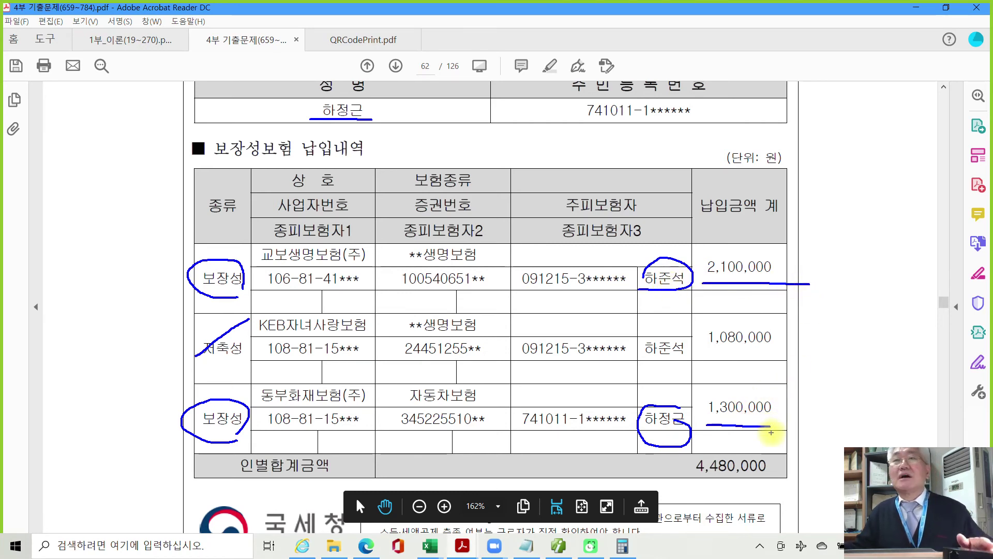
pyautogui.press('Escape')
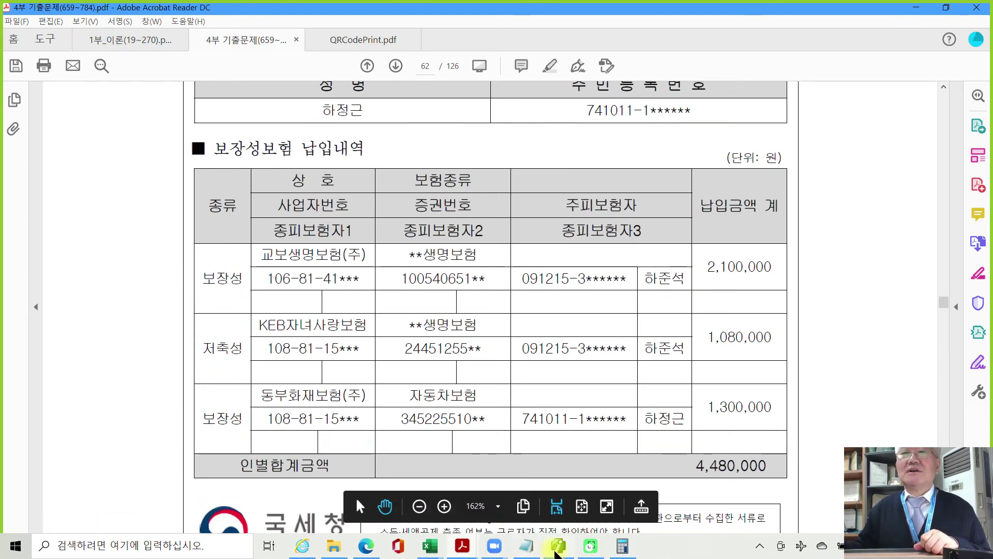
pyautogui.click(558, 545)
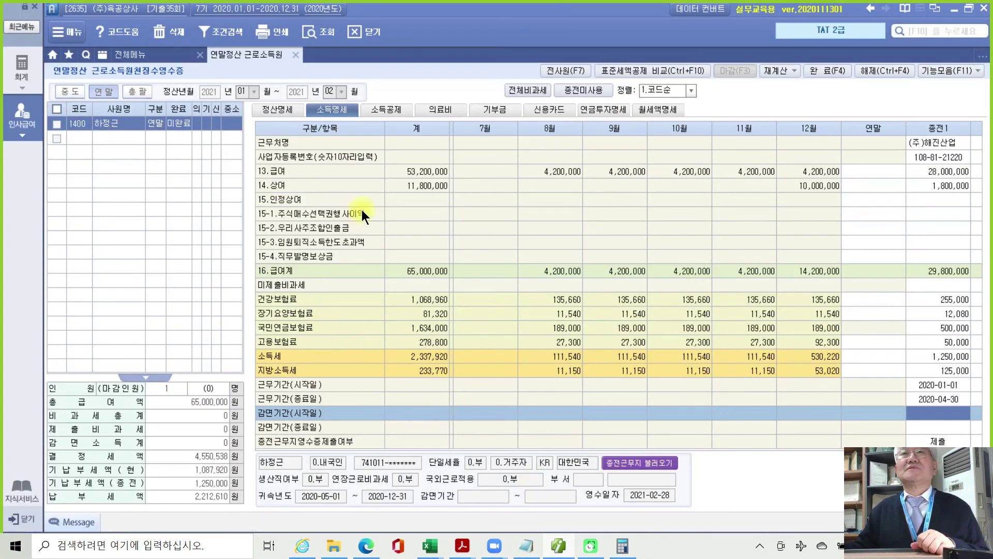
# On 소득공제, enter 보장성 premiums of 2,100,000 for the child (row 4) and 1,300,000 for the employee.
pyautogui.click(386, 107)
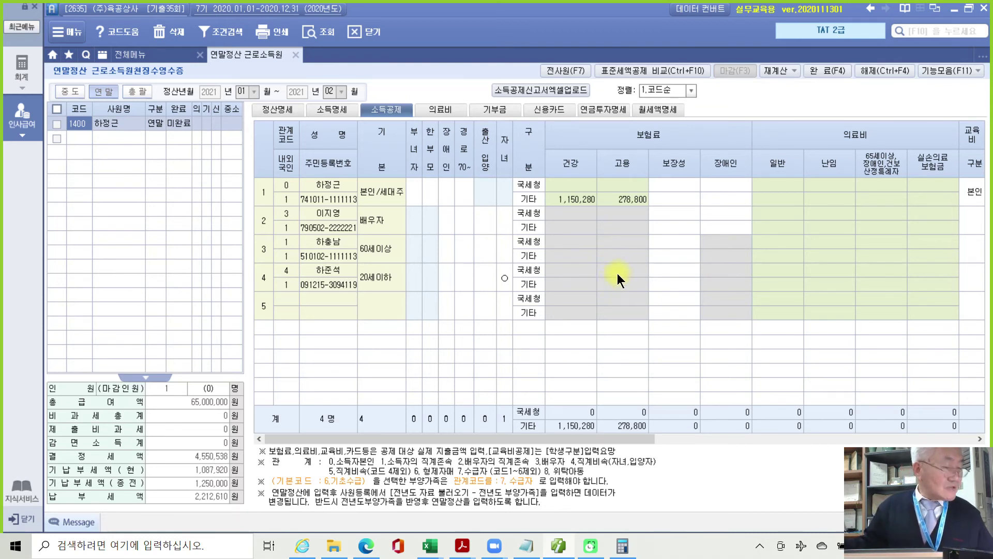
pyautogui.click(340, 268)
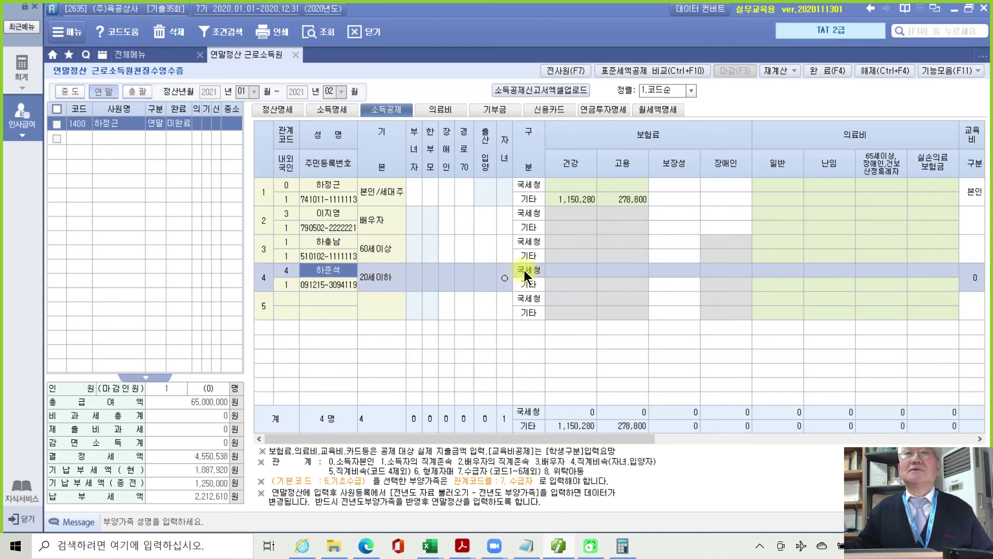
pyautogui.click(668, 270)
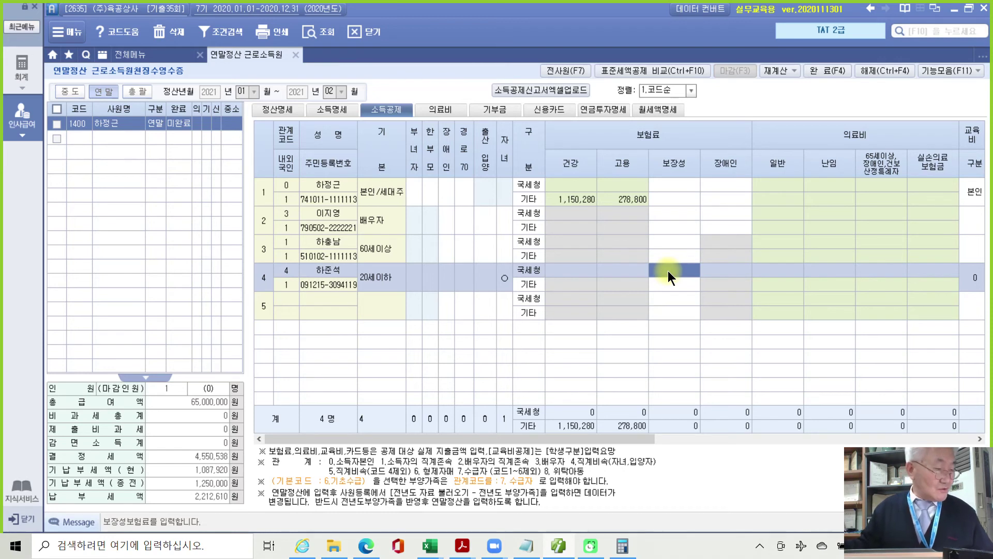
pyautogui.write('2100000')
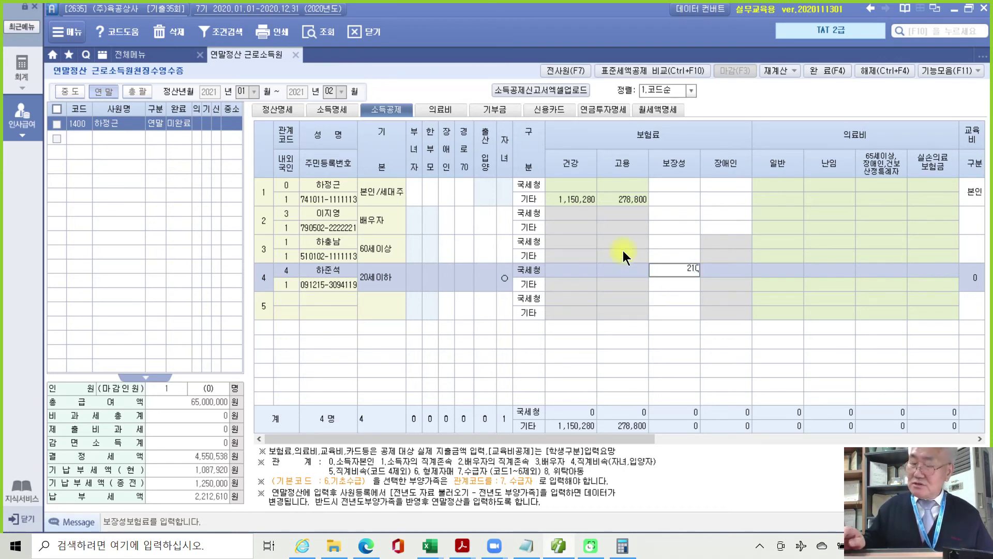
pyautogui.press('Return')
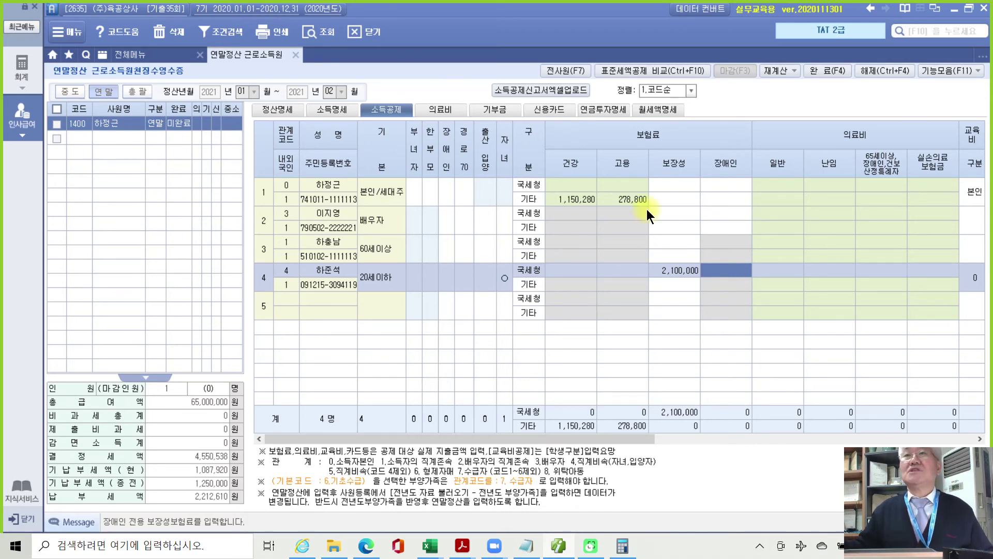
pyautogui.click(670, 185)
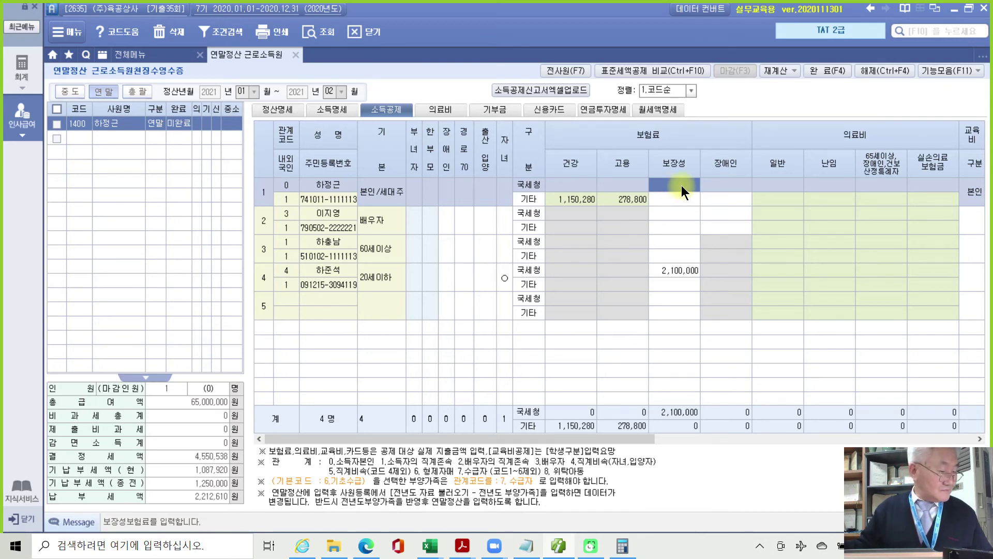
pyautogui.write('1300000')
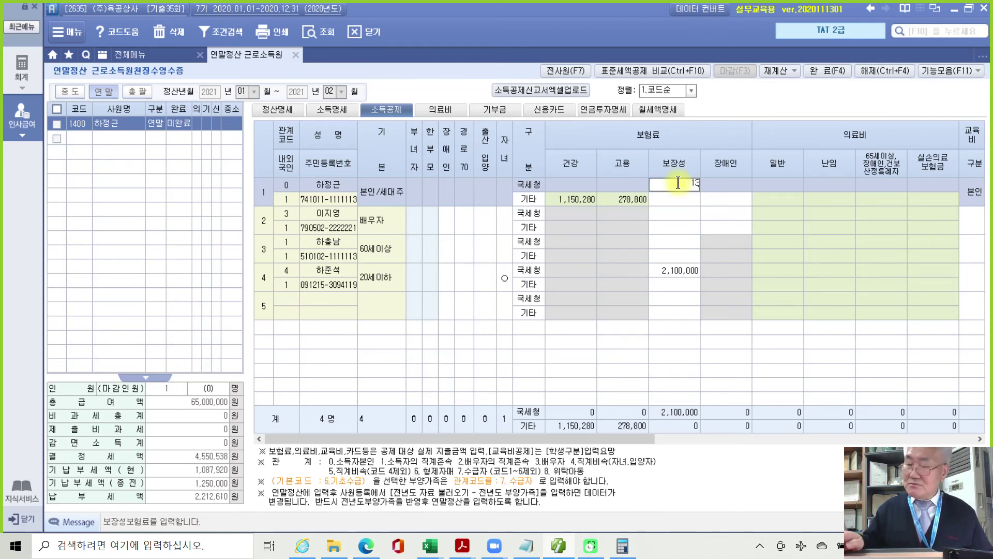
pyautogui.press('Return')
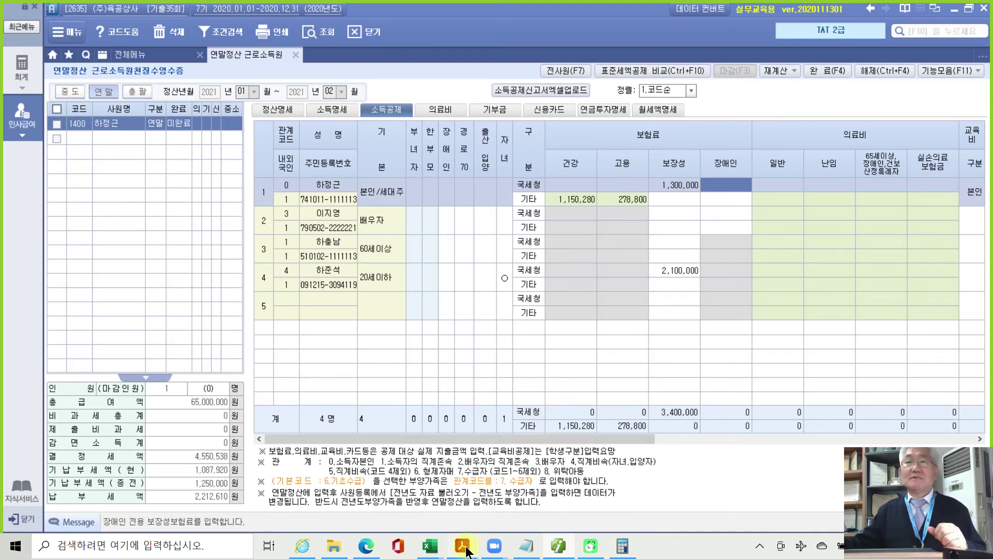
# Bring the exam PDF forward and scroll to page 63's [의료비] certificate.
pyautogui.moveTo(466, 550)
pyautogui.click(467, 514)
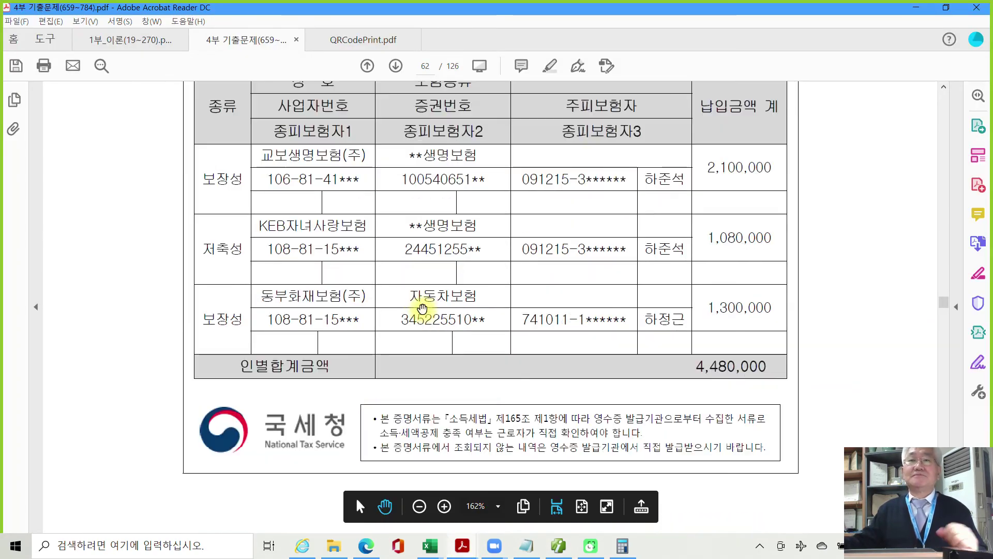
pyautogui.scroll(-5, 422, 309)
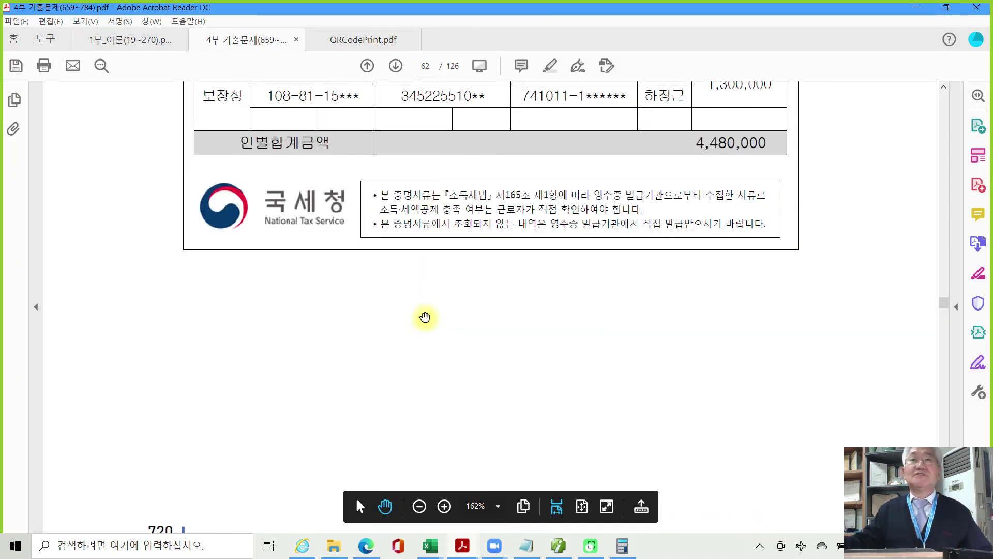
pyautogui.scroll(-5, 424, 317)
pyautogui.scroll(-4, 429, 324)
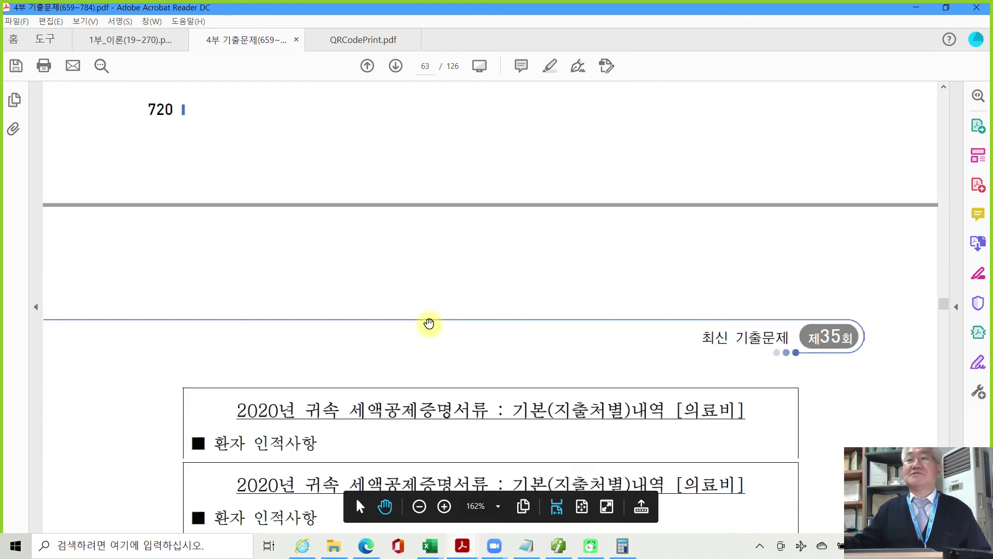
pyautogui.scroll(-5, 429, 323)
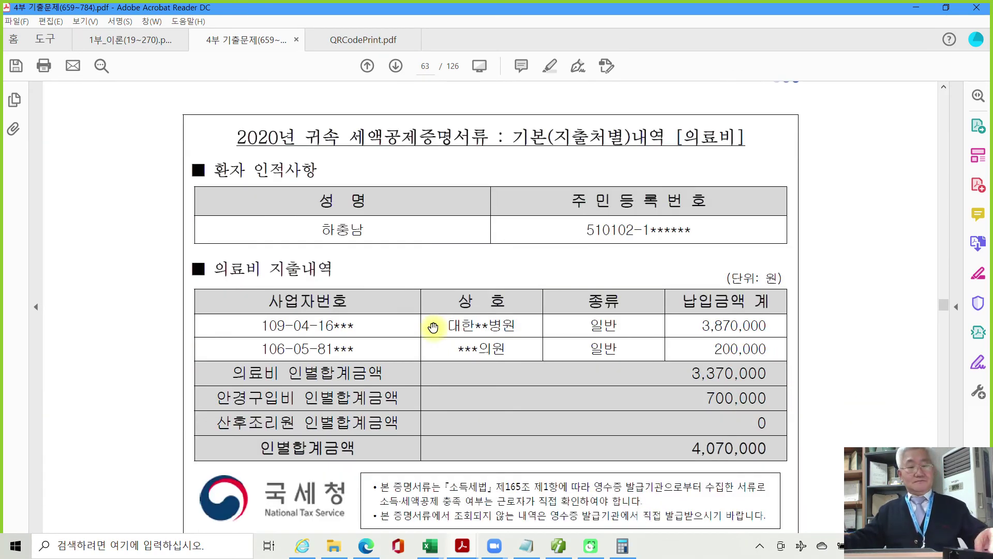
pyautogui.moveTo(658, 117); pyautogui.dragTo(766, 172)
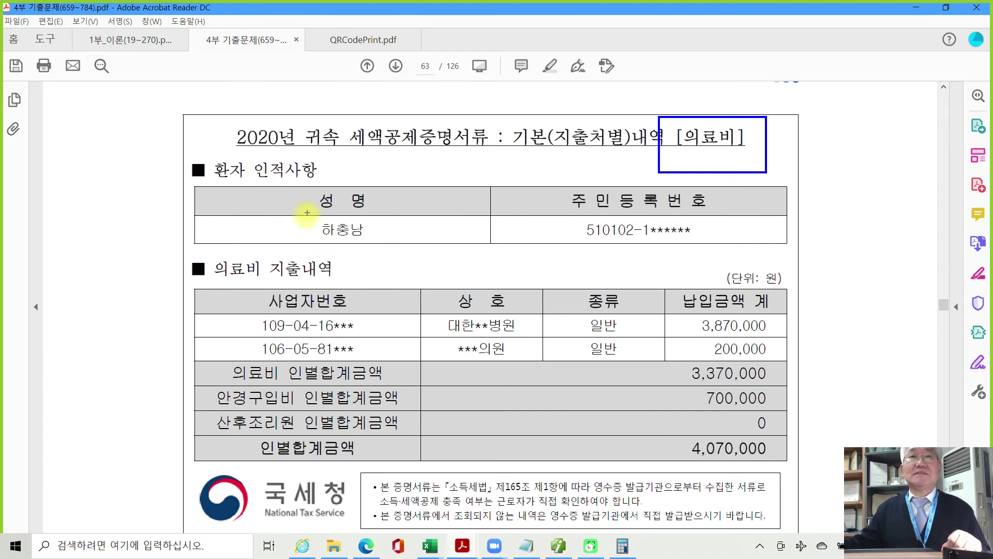
# Mark the patient's name, the 안경구입비 row with its 700,000 amount, and the two providers.
pyautogui.moveTo(311, 239); pyautogui.dragTo(375, 240)
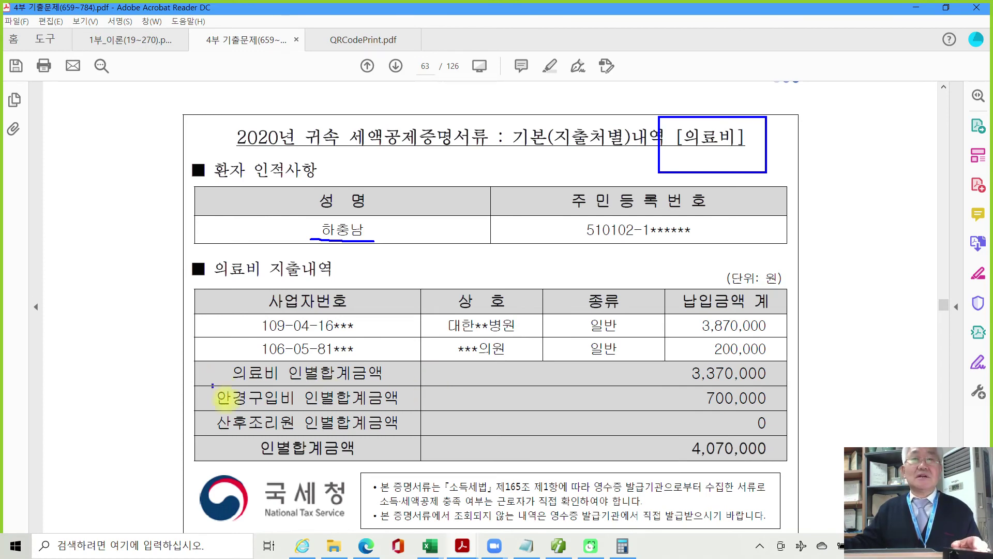
pyautogui.moveTo(213, 384)
pyautogui.mouseDown()
pyautogui.moveTo(429, 423)
pyautogui.moveTo(444, 413)
pyautogui.mouseUp()
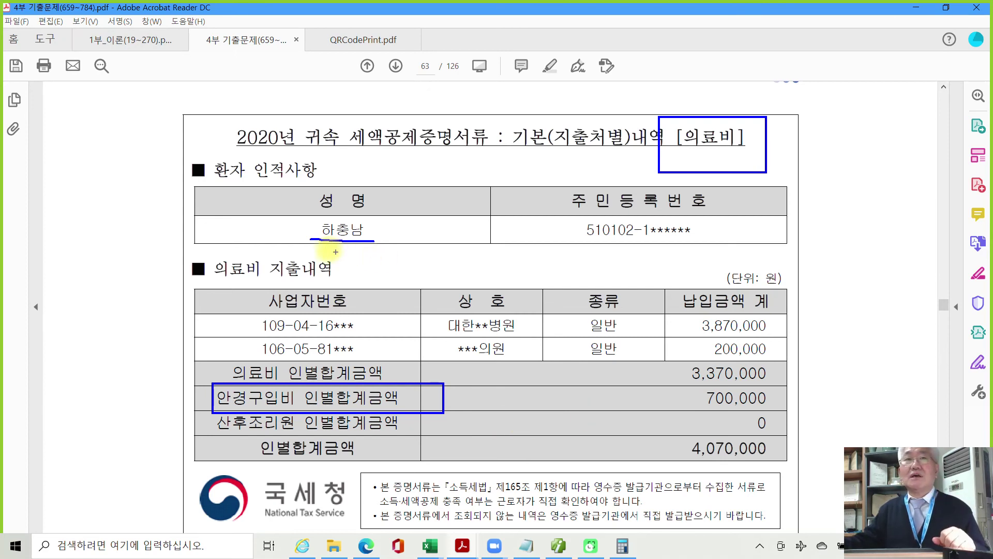
pyautogui.moveTo(315, 236)
pyautogui.mouseDown()
pyautogui.moveTo(362, 216)
pyautogui.moveTo(376, 238)
pyautogui.mouseUp()
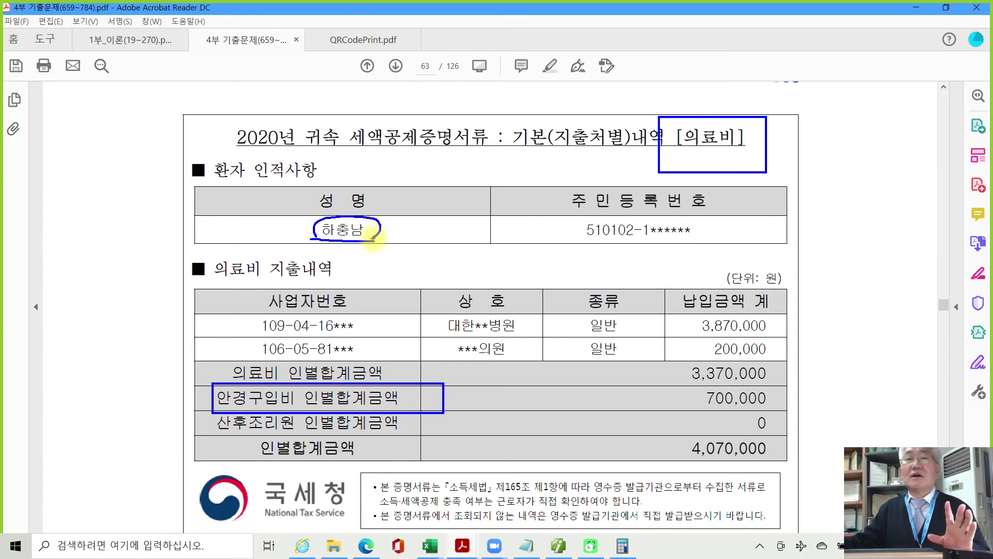
pyautogui.moveTo(687, 406); pyautogui.dragTo(765, 407)
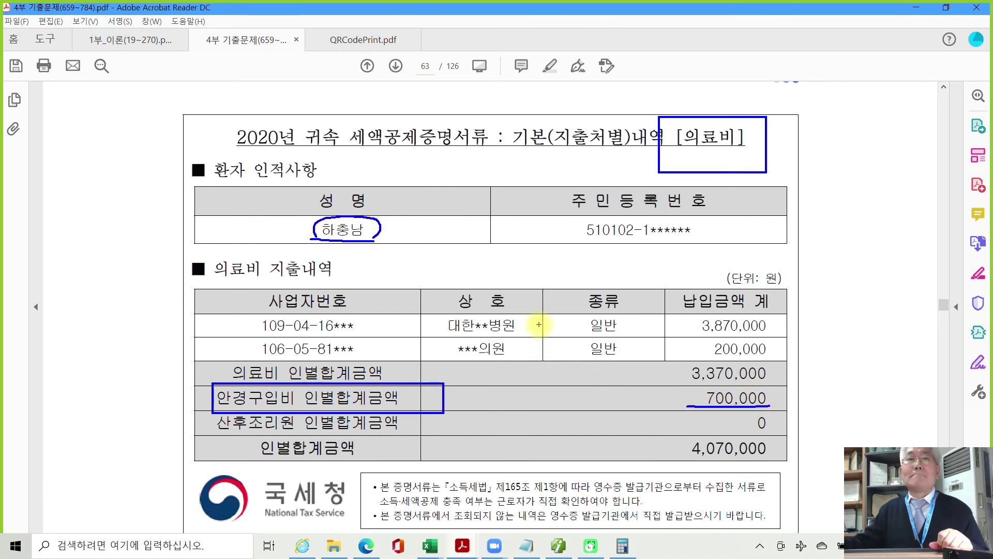
pyautogui.moveTo(538, 325)
pyautogui.mouseDown()
pyautogui.moveTo(546, 337)
pyautogui.moveTo(538, 356)
pyautogui.mouseUp()
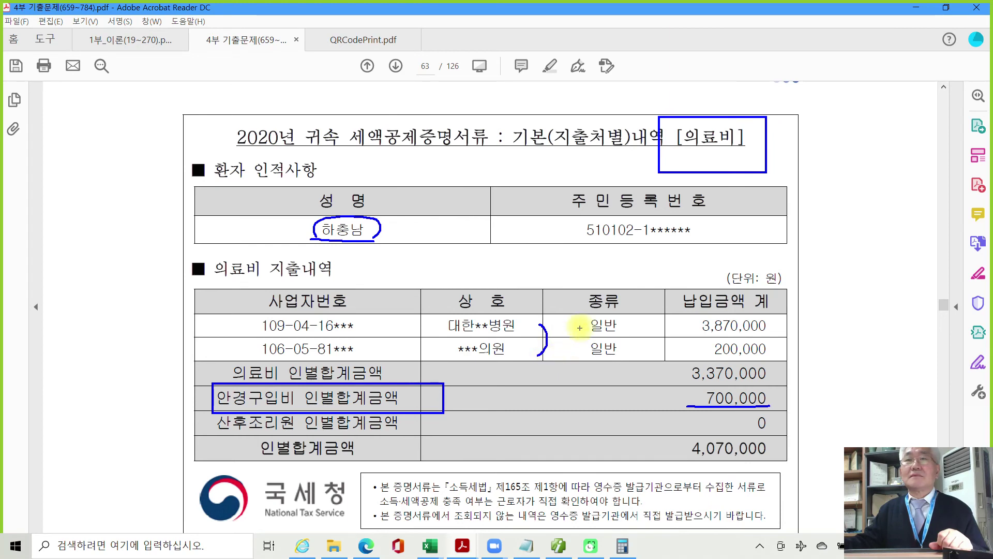
# Circle the 4,070,000 overall total with a note, clear the marks, and return to Smart A.
pyautogui.moveTo(579, 327)
pyautogui.mouseDown()
pyautogui.moveTo(573, 353)
pyautogui.moveTo(632, 355)
pyautogui.moveTo(603, 316)
pyautogui.moveTo(586, 324)
pyautogui.mouseUp()
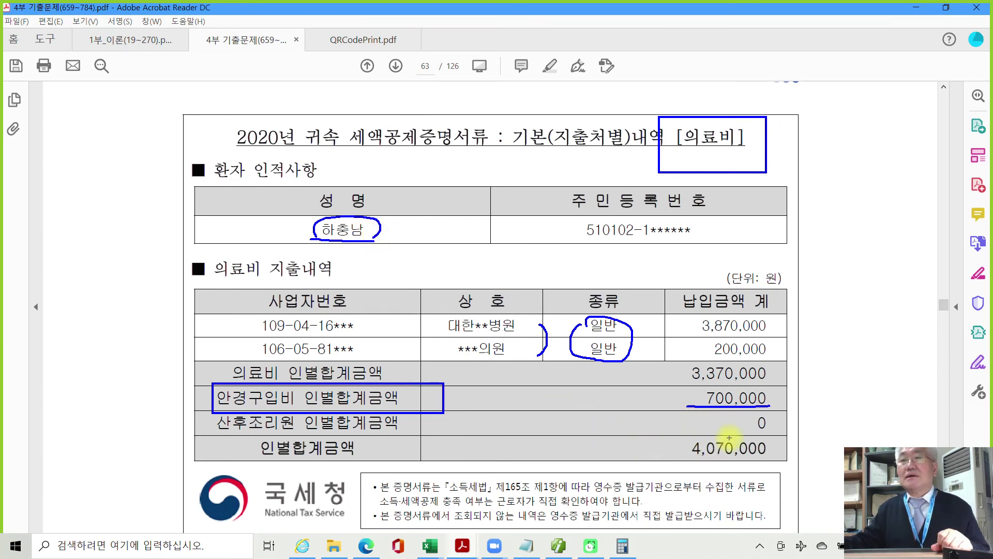
pyautogui.moveTo(734, 432)
pyautogui.mouseDown()
pyautogui.moveTo(688, 436)
pyautogui.moveTo(704, 463)
pyautogui.moveTo(781, 441)
pyautogui.moveTo(705, 429)
pyautogui.mouseUp()
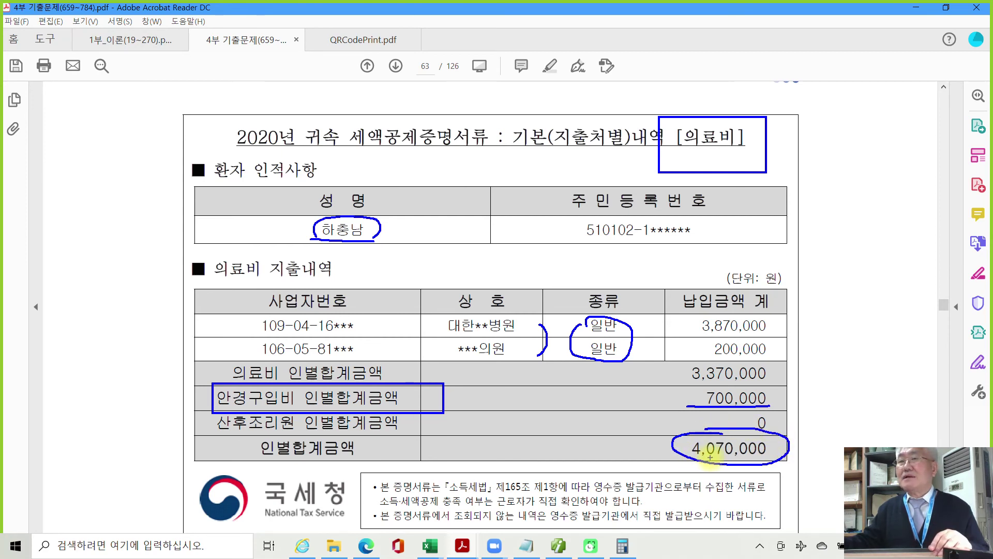
pyautogui.moveTo(816, 434)
pyautogui.mouseDown()
pyautogui.moveTo(848, 451)
pyautogui.moveTo(907, 431)
pyautogui.mouseUp()
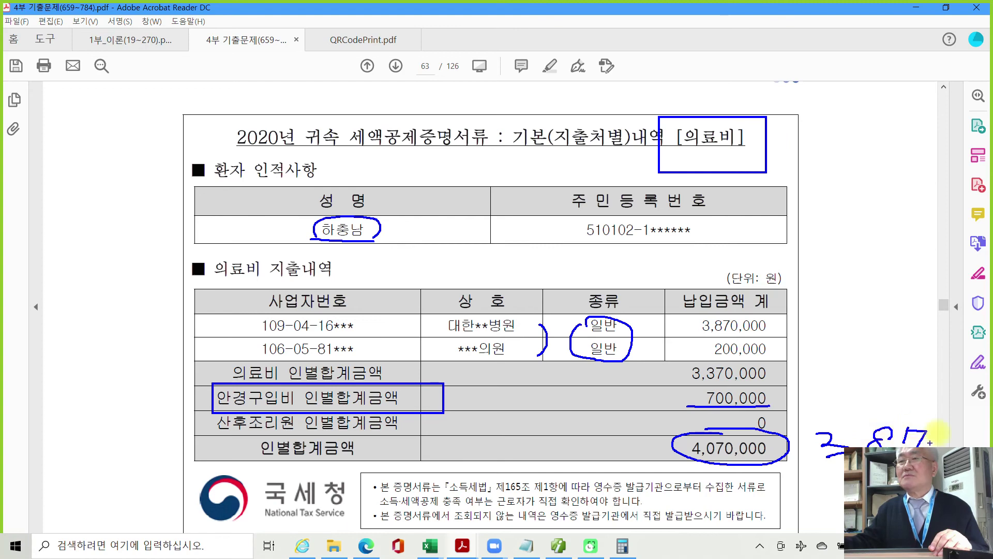
pyautogui.press('Escape')
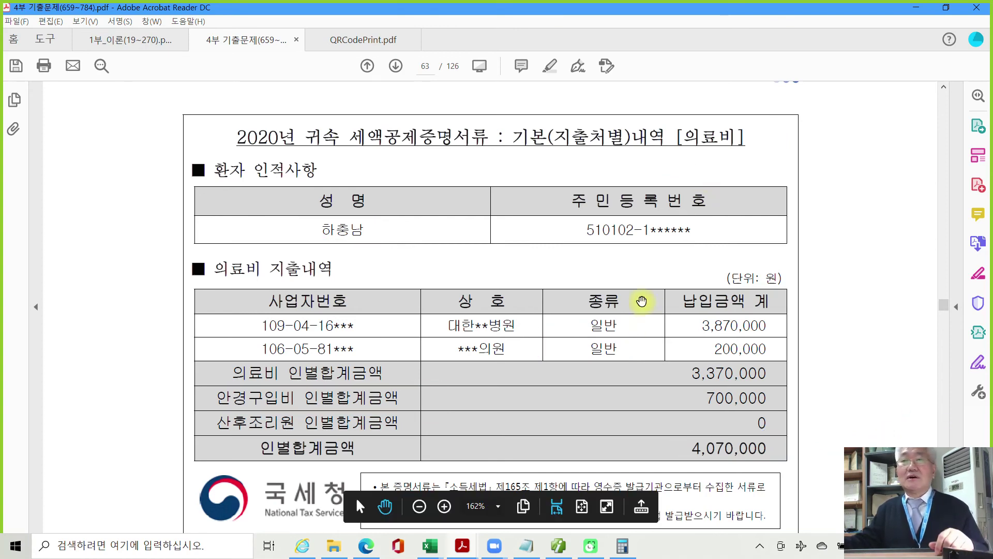
pyautogui.click(558, 546)
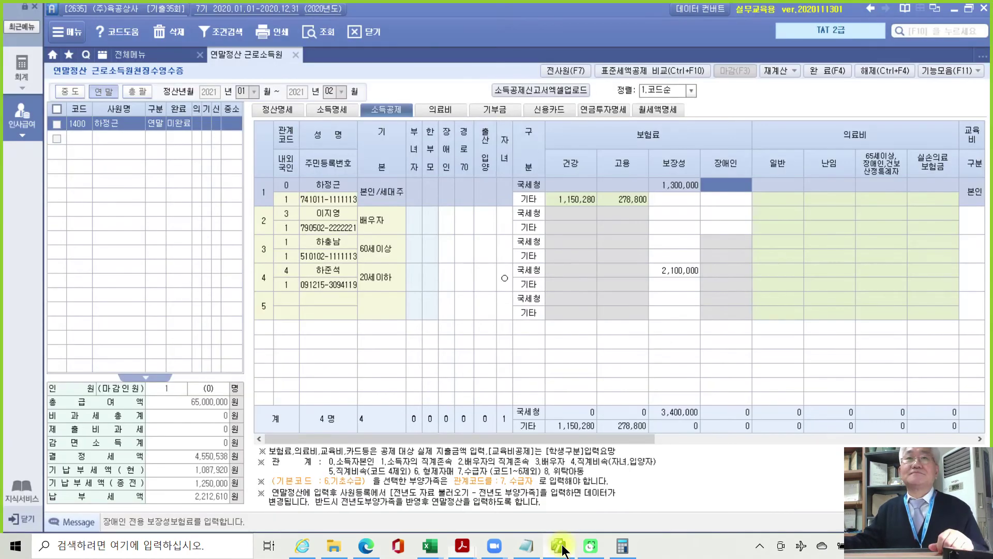
# On the 의료비 tab, set row 1's patient to 소득자의 직계존속 from the dependents list.
pyautogui.click(449, 113)
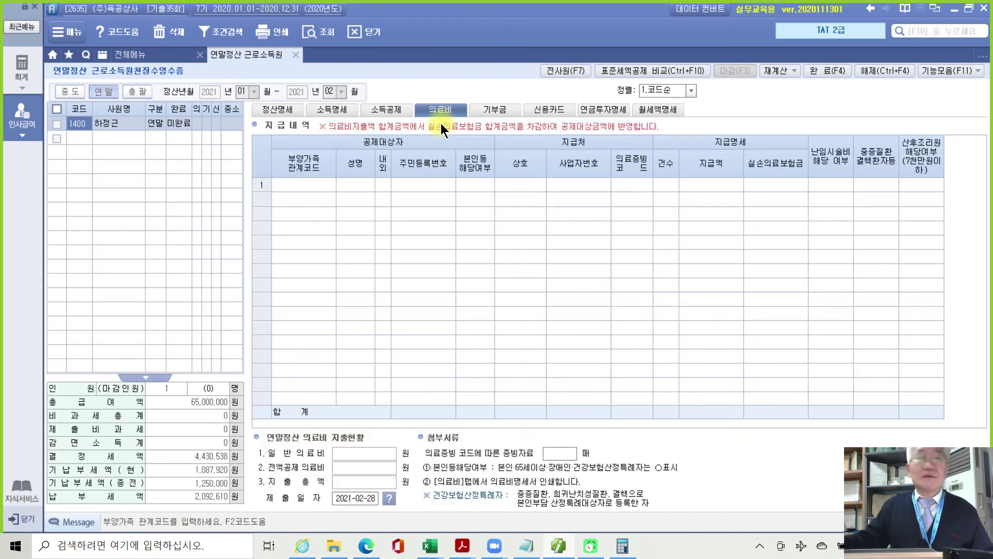
pyautogui.click(298, 184)
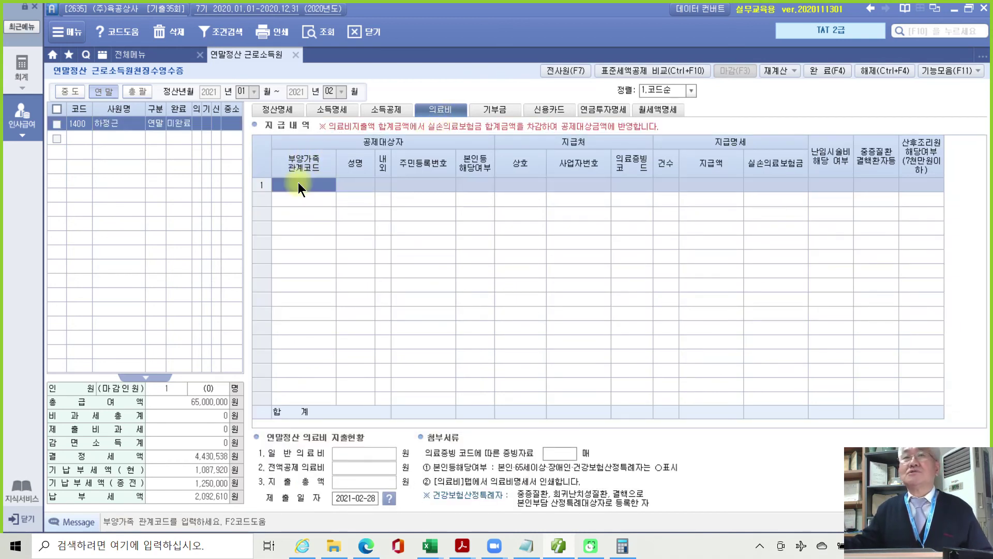
pyautogui.press('F2')
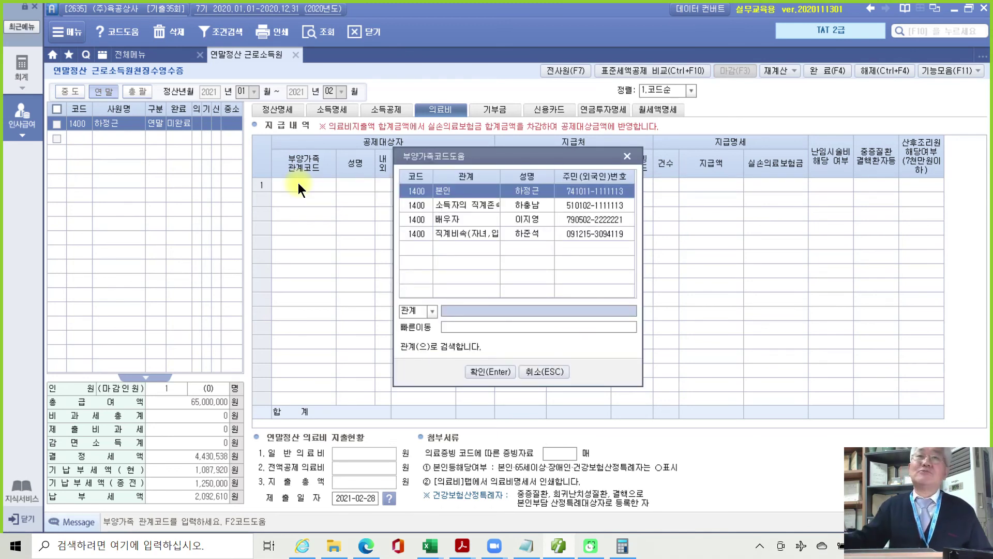
pyautogui.click(522, 207)
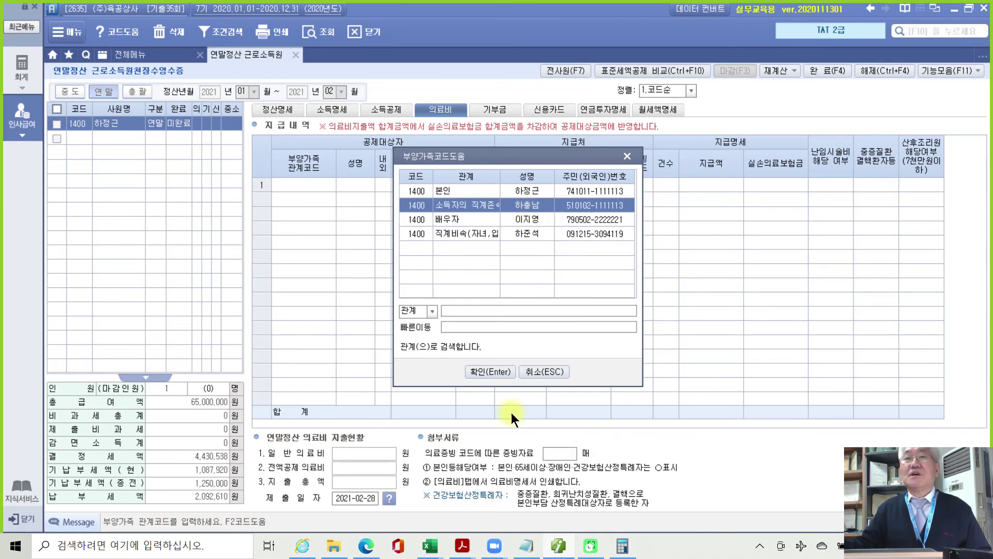
pyautogui.click(492, 371)
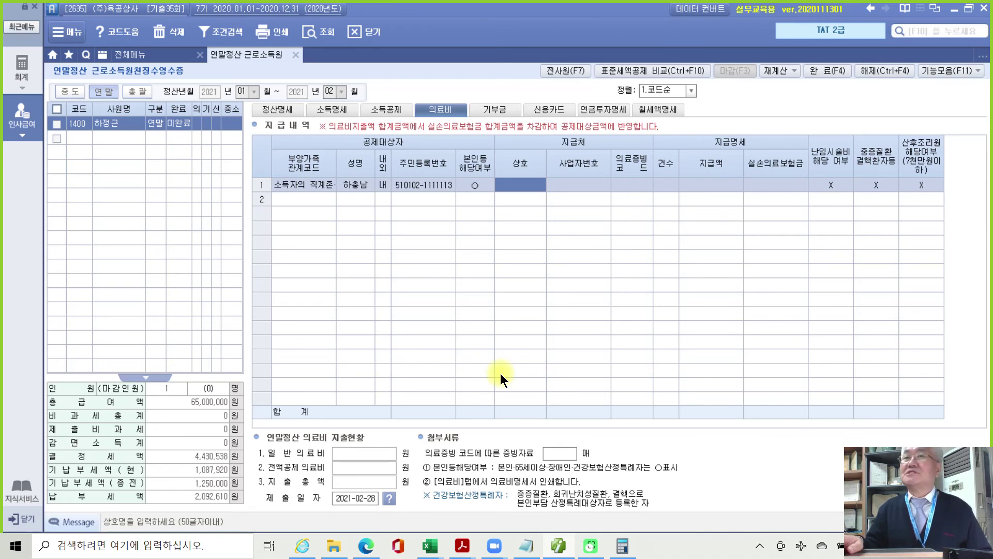
# Enter row 1's expense as 1.국세청 evidence, 1 case, 3,870,000 paid.
pyautogui.press('Return')
pyautogui.press('Return')
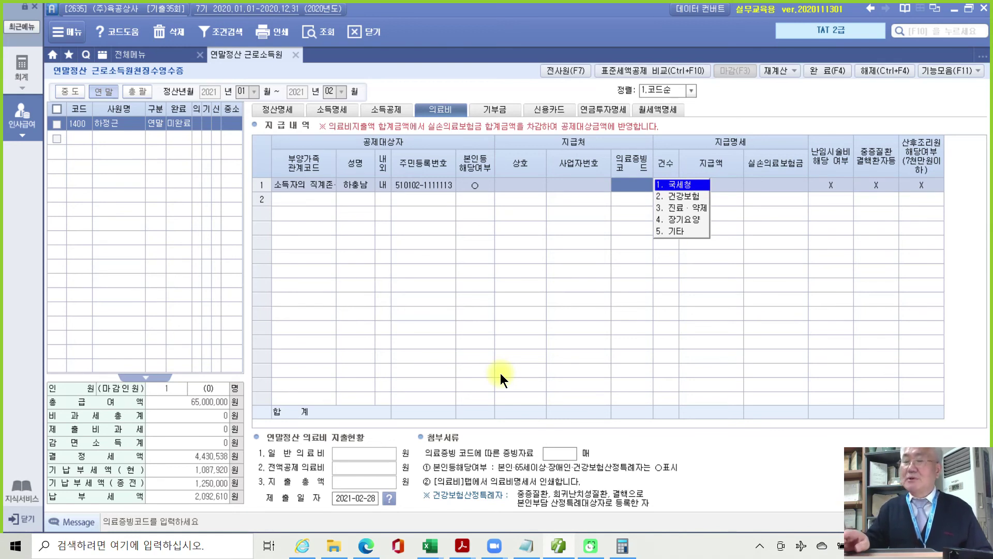
pyautogui.press('Return')
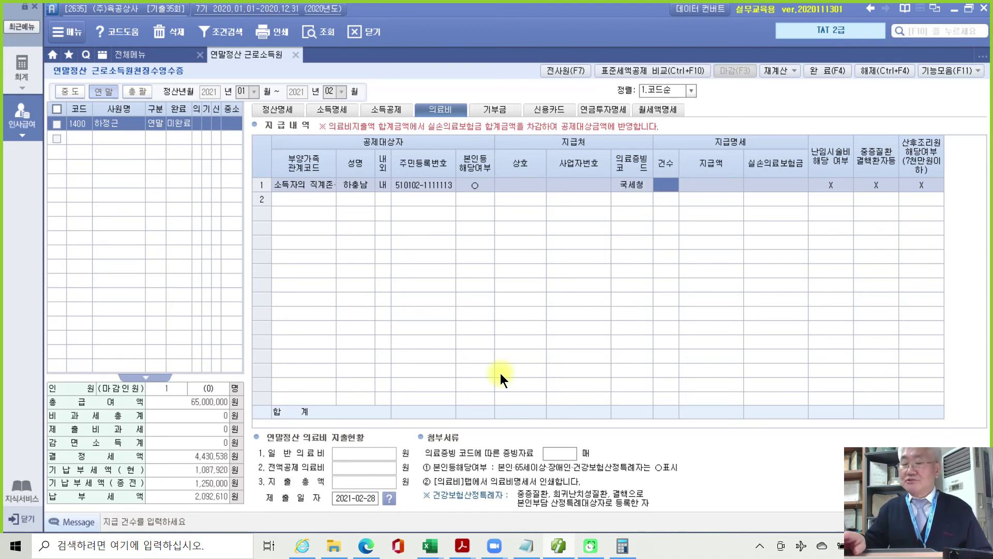
pyautogui.write('1')
pyautogui.press('Return')
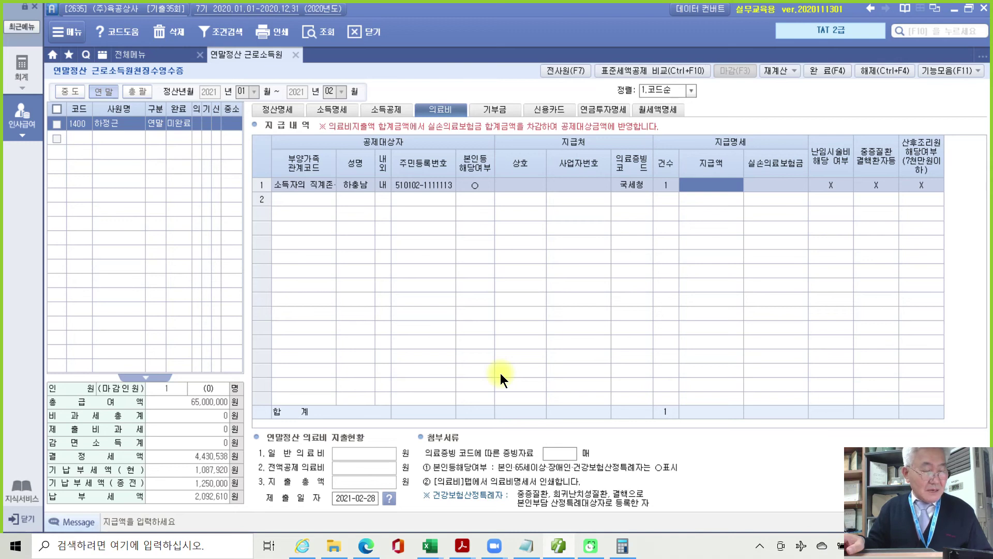
pyautogui.write('3,870,')
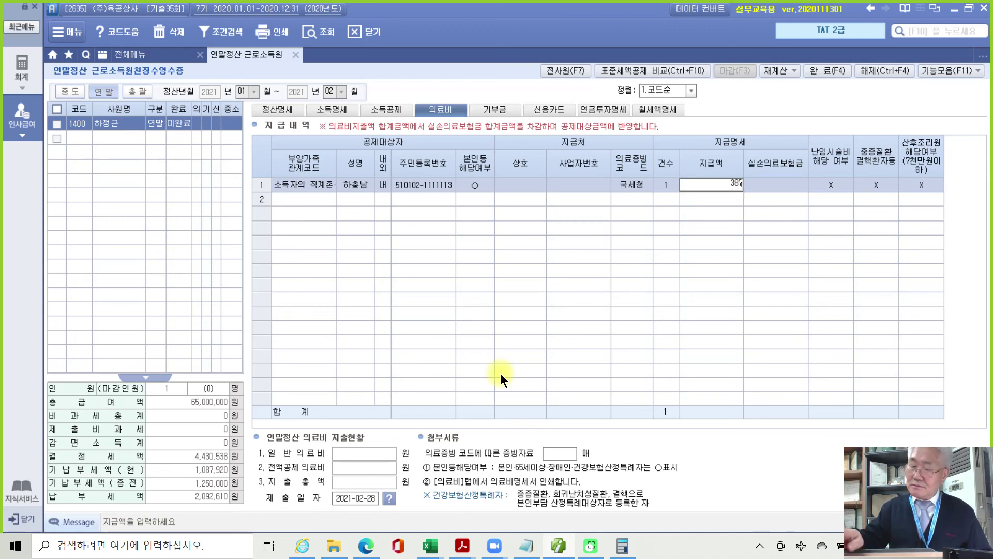
pyautogui.write('000')
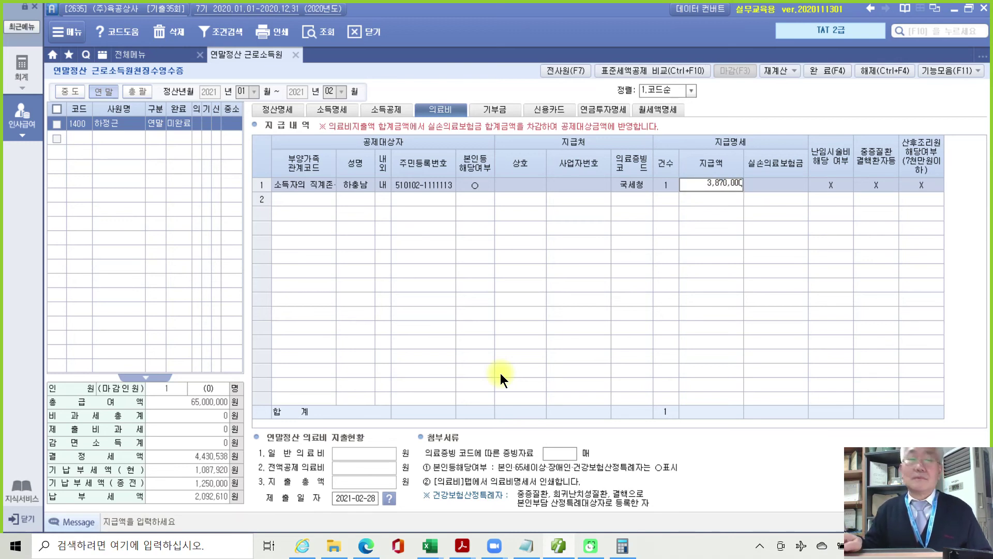
pyautogui.press('Return')
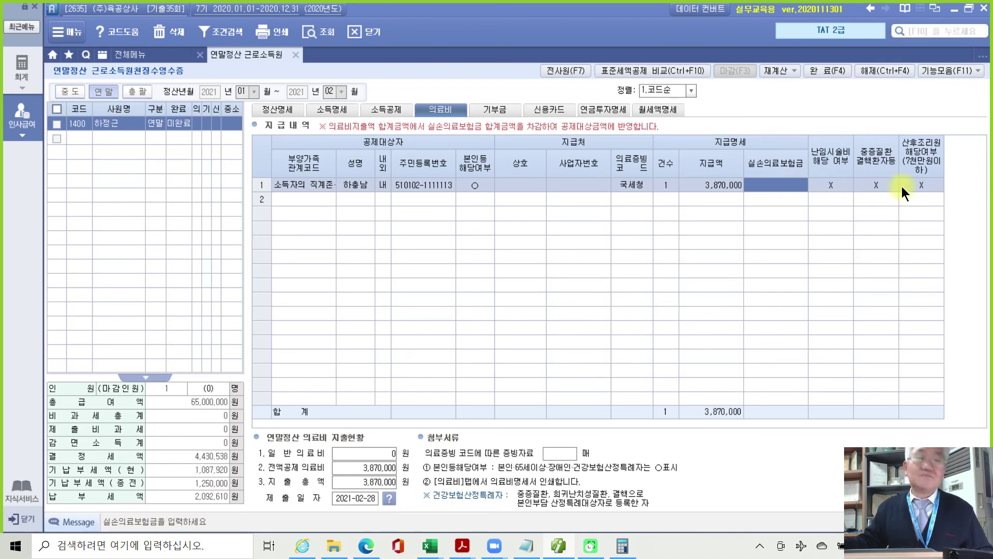
# Leave reimbursement, severe-illness and postnatal flags as X, then bring the exam PDF back.
pyautogui.press('Return')
pyautogui.press('Return')
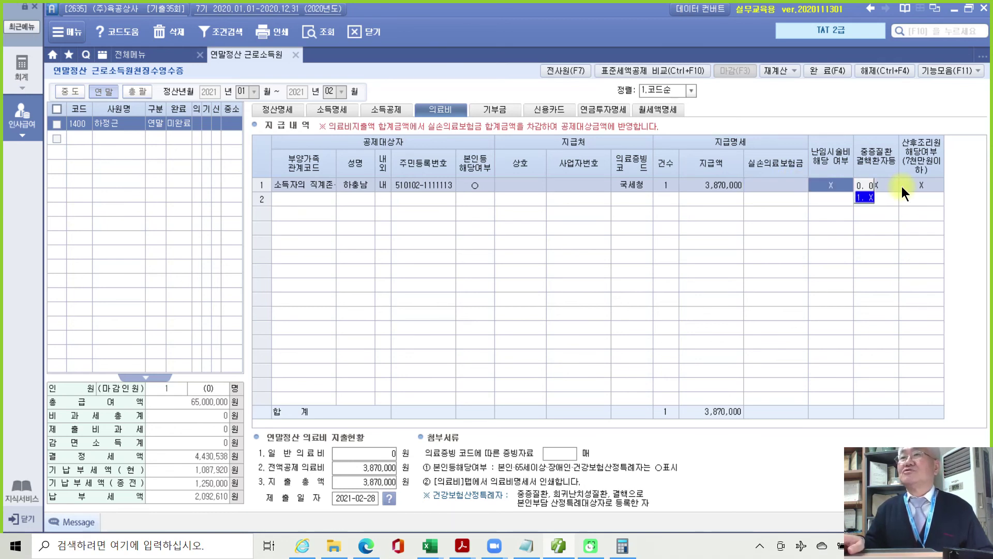
pyautogui.press('Return')
pyautogui.press('Return')
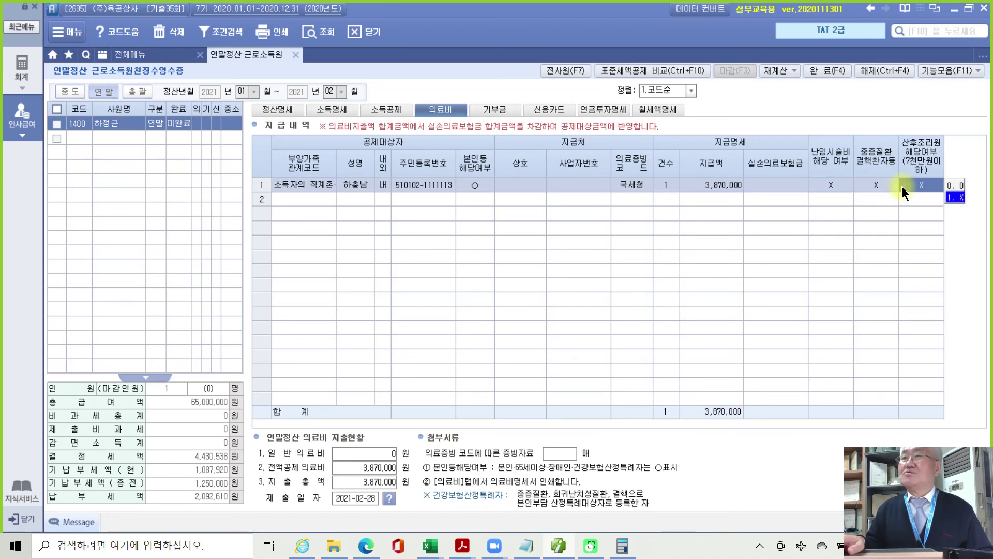
pyautogui.press('Return')
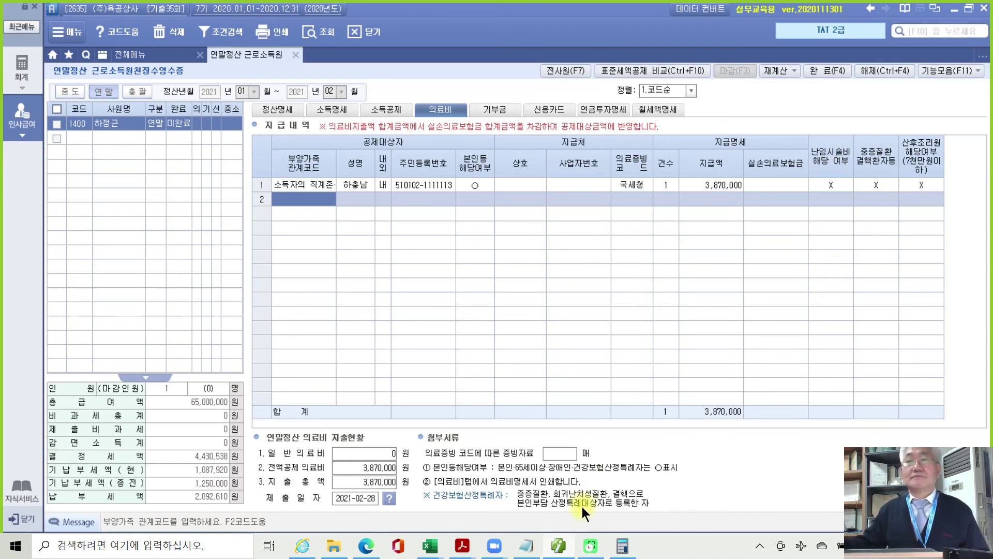
pyautogui.click(462, 547)
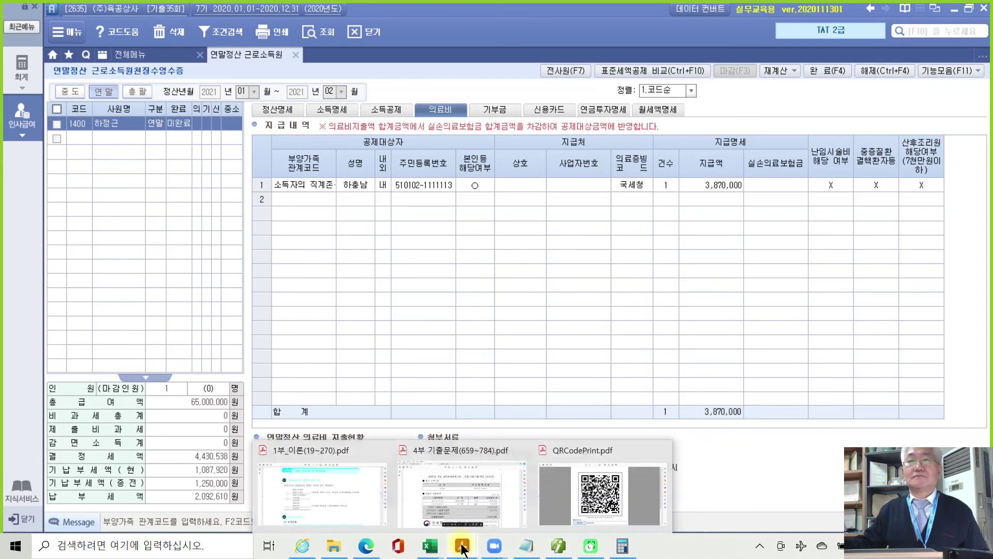
pyautogui.click(455, 513)
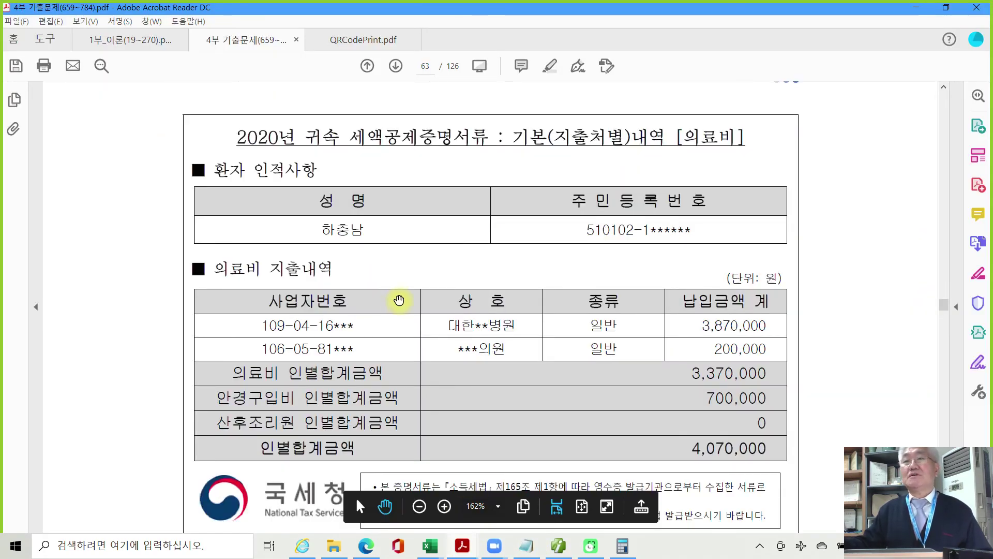
# Highlight the donor's name and the church 주님교회 on the 기부금 영수증.
pyautogui.scroll(-4, 398, 299)
pyautogui.scroll(-4, 398, 302)
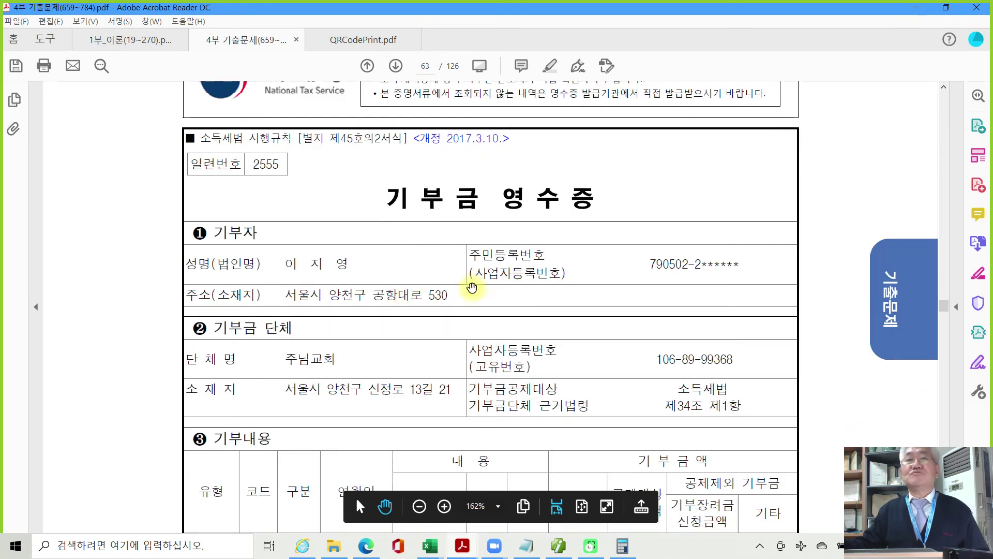
pyautogui.scroll(-1, 470, 287)
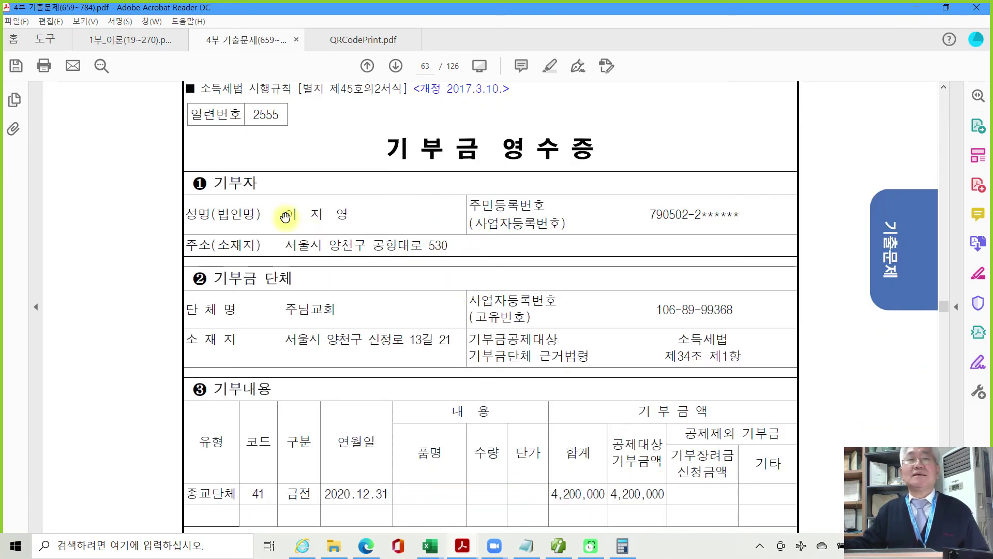
pyautogui.moveTo(284, 214); pyautogui.dragTo(350, 214)
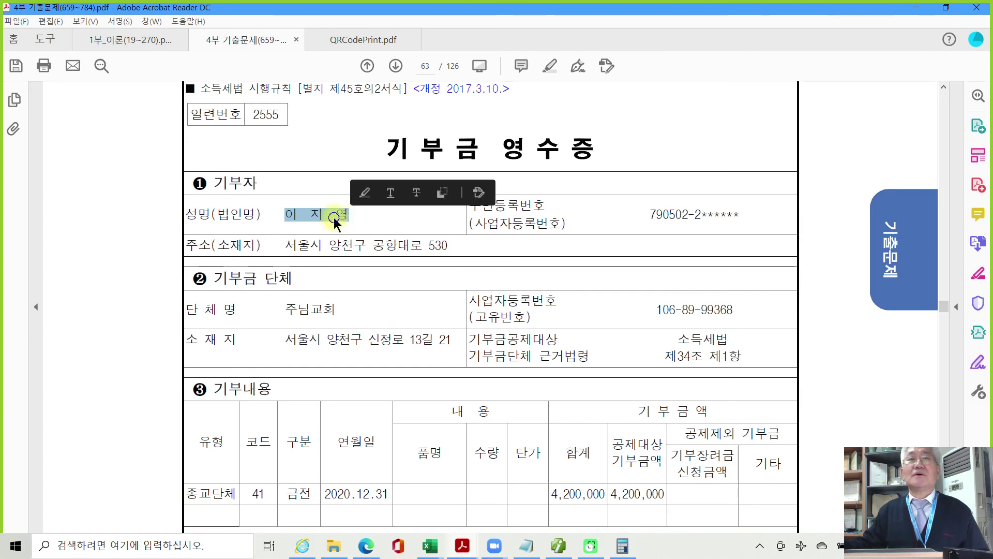
pyautogui.rightClick(321, 208)
pyautogui.click(372, 255)
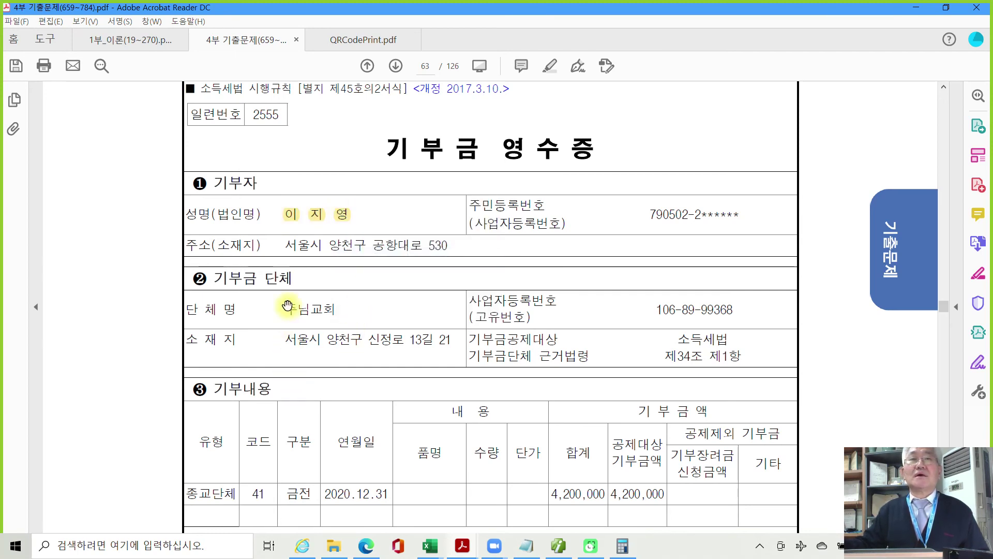
pyautogui.moveTo(286, 309); pyautogui.dragTo(334, 311)
pyautogui.rightClick(334, 313)
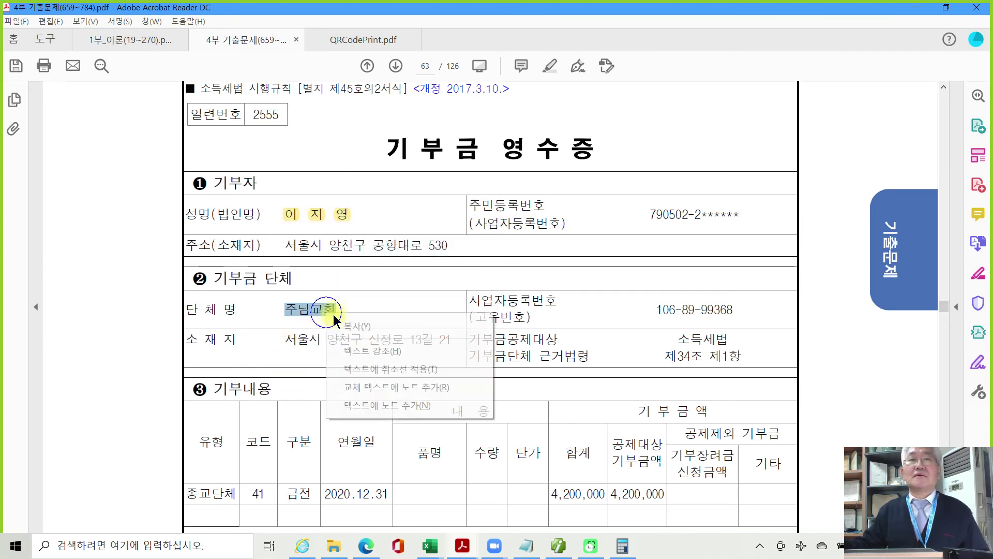
pyautogui.click(383, 350)
# Highlight the 4,200,000 donation total on the receipt.
pyautogui.scroll(-3, 395, 352)
pyautogui.scroll(-3, 395, 354)
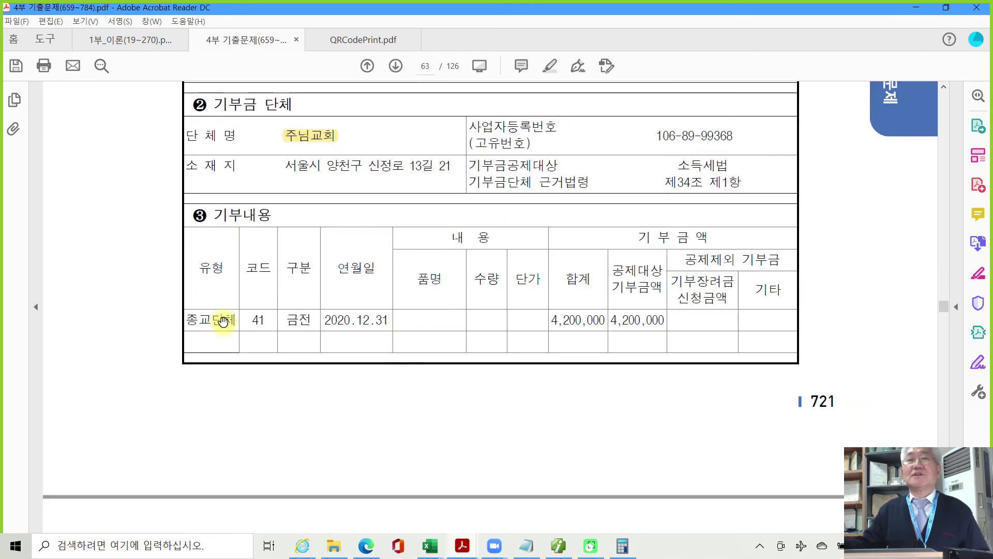
pyautogui.scroll(1, 620, 336)
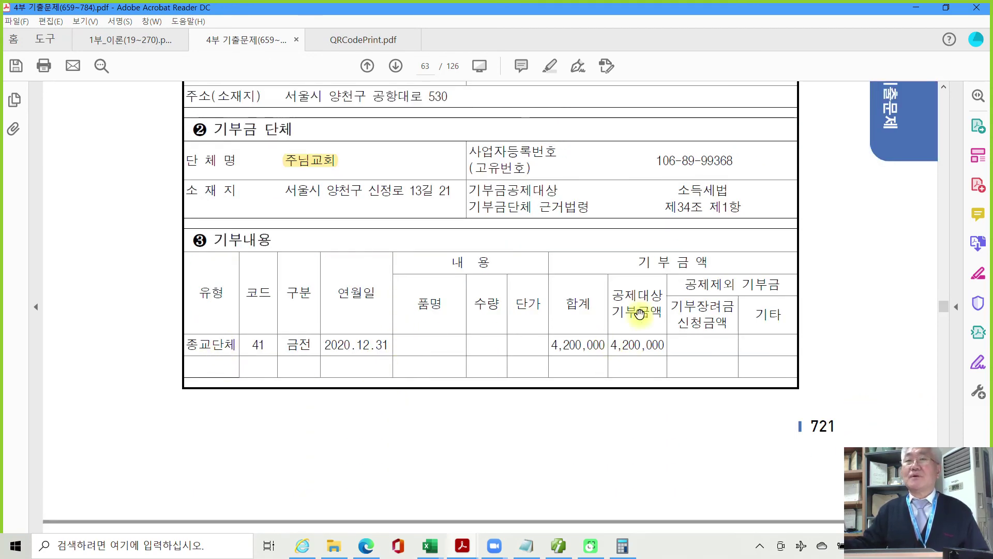
pyautogui.moveTo(555, 347); pyautogui.dragTo(600, 345)
pyautogui.rightClick(585, 342)
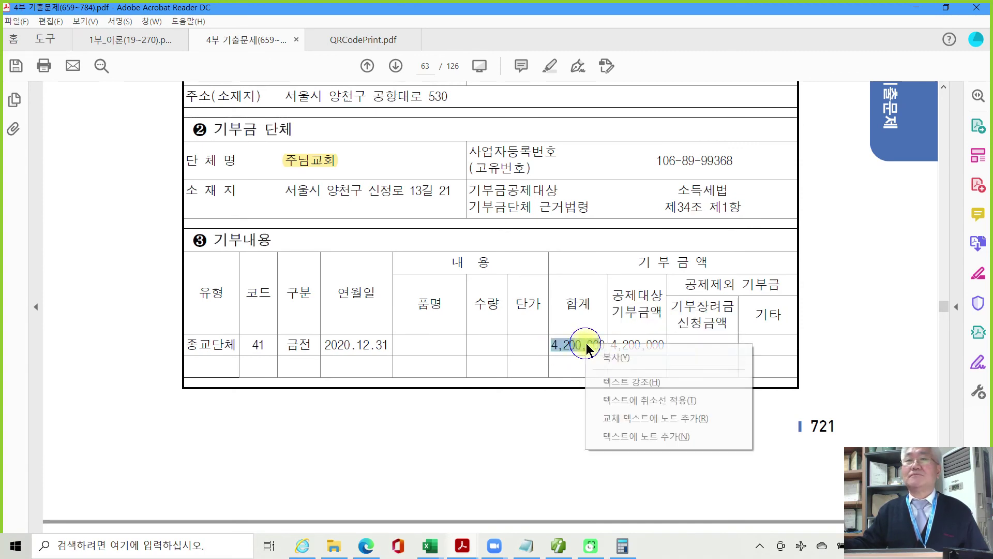
pyautogui.click(592, 381)
pyautogui.scroll(2, 392, 430)
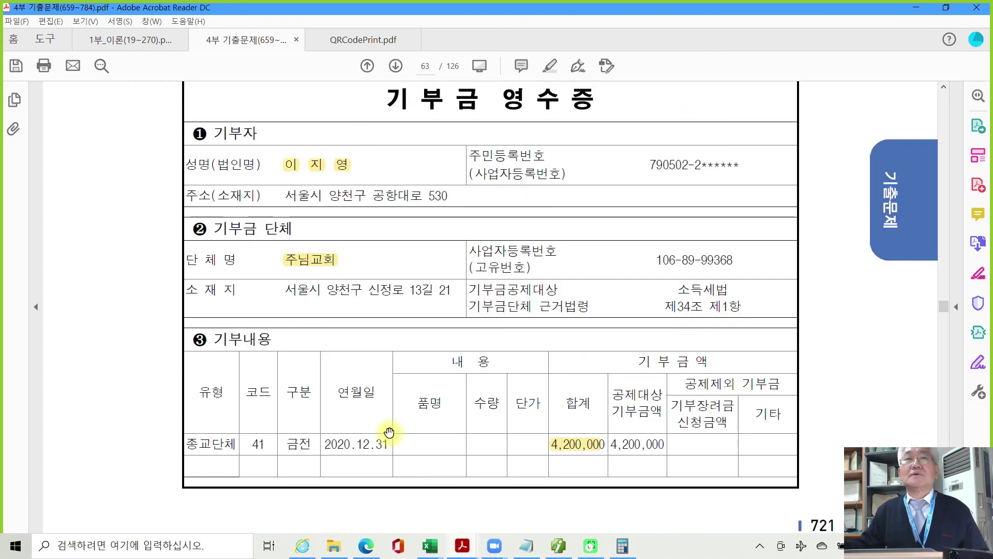
pyautogui.scroll(1, 342, 362)
pyautogui.scroll(1, 342, 362)
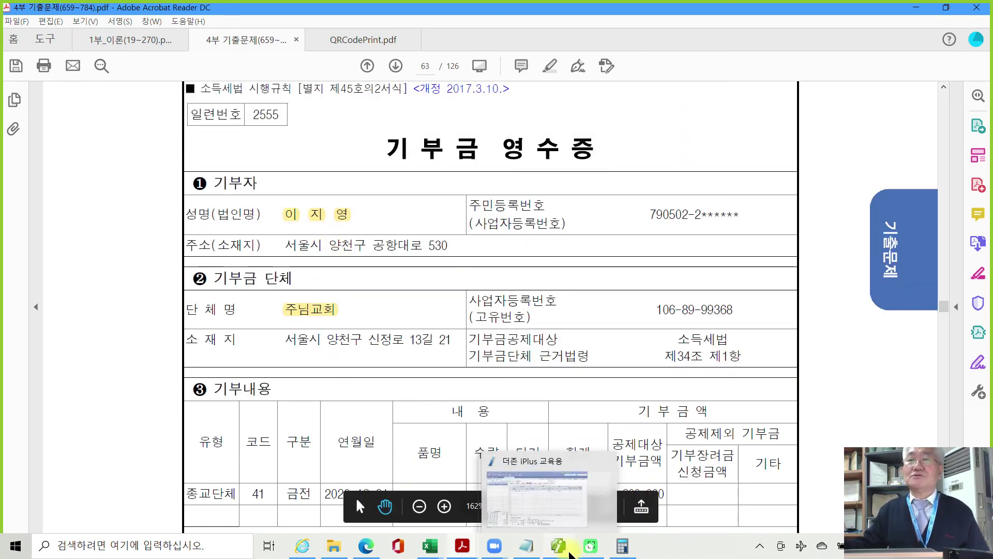
# On the 기부금 tab, set row 1's donor to 2.배우자 via 부양가족코드도움.
pyautogui.click(558, 545)
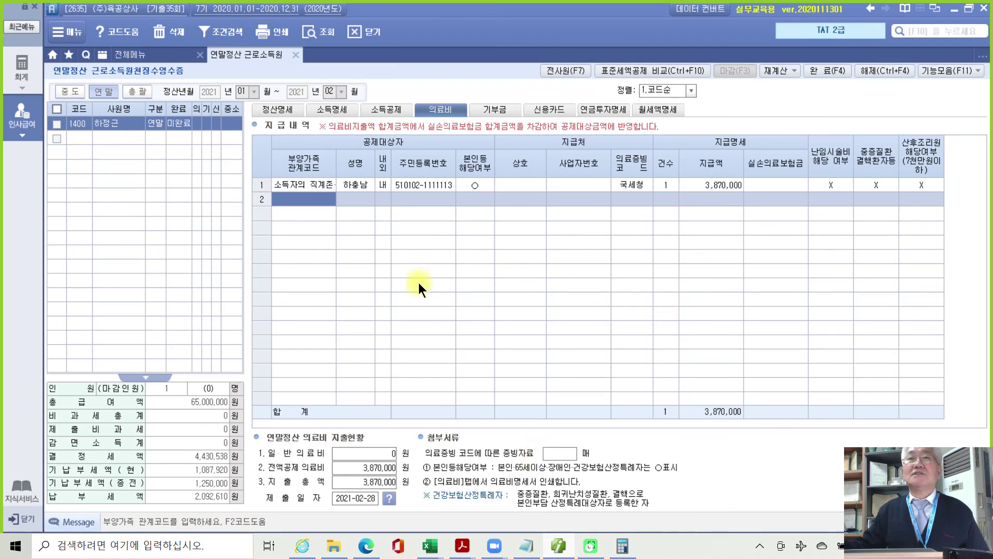
pyautogui.click(500, 110)
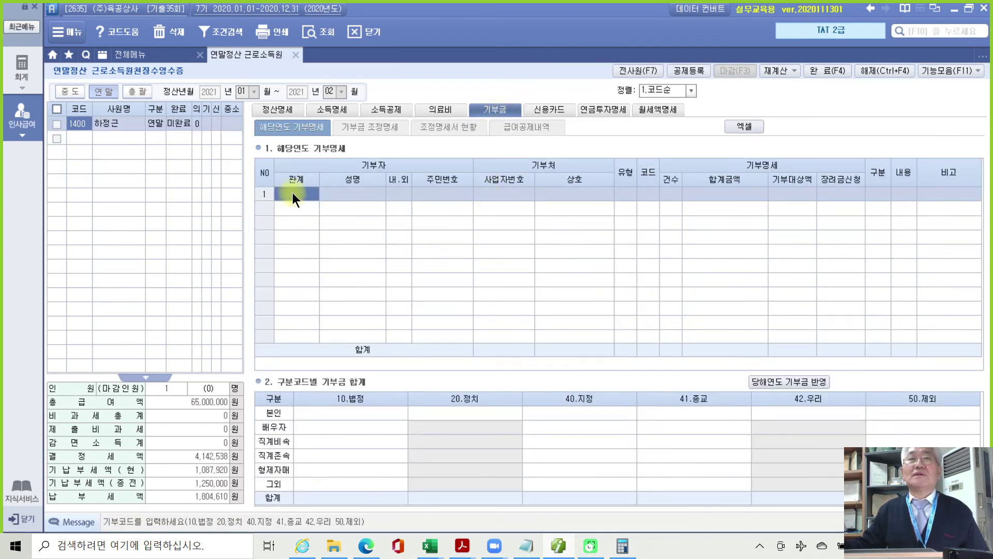
pyautogui.doubleClick(305, 197)
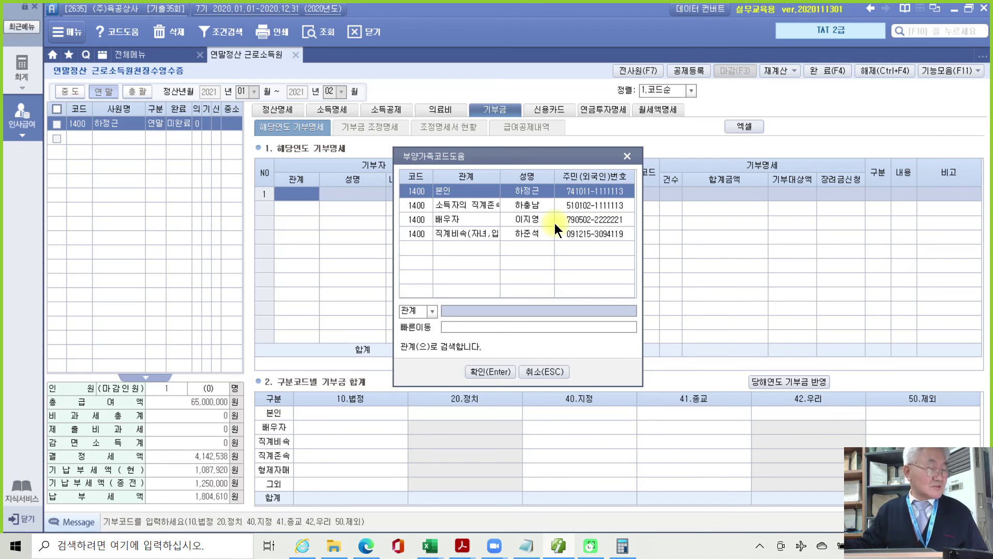
pyautogui.click(520, 220)
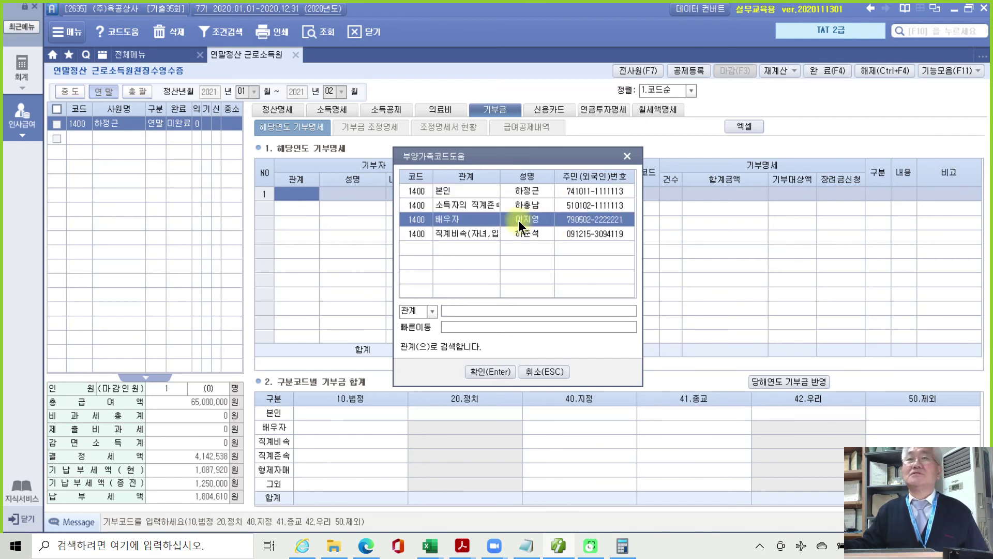
pyautogui.click(495, 372)
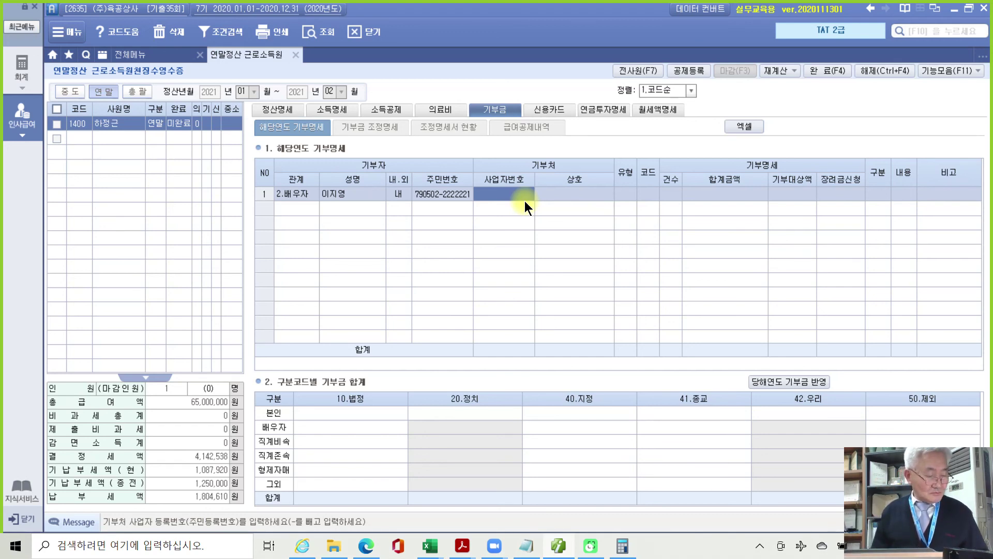
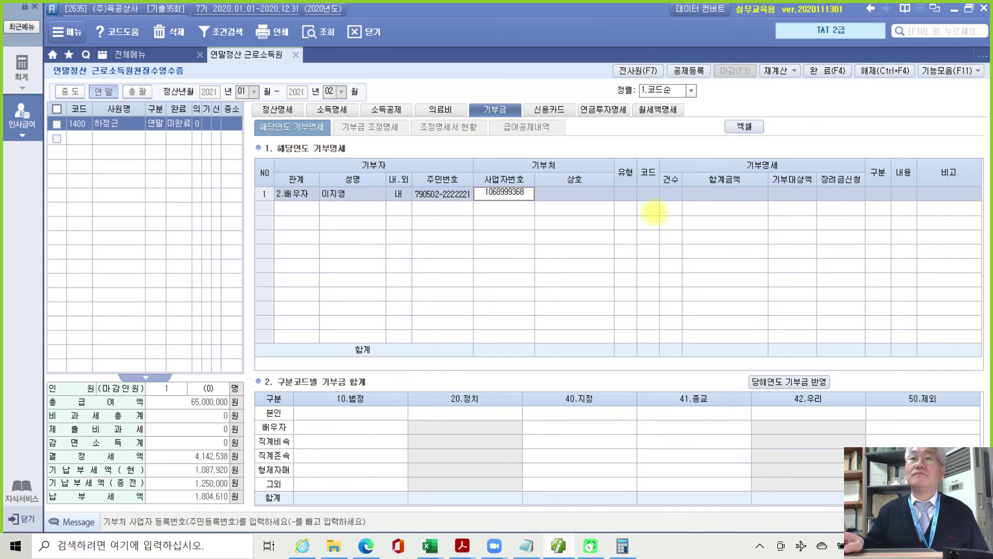
# Fill row 1 with the church's business number, 상호 주님교회, code 41, 1 case, 4,200,000.
pyautogui.press('Return')
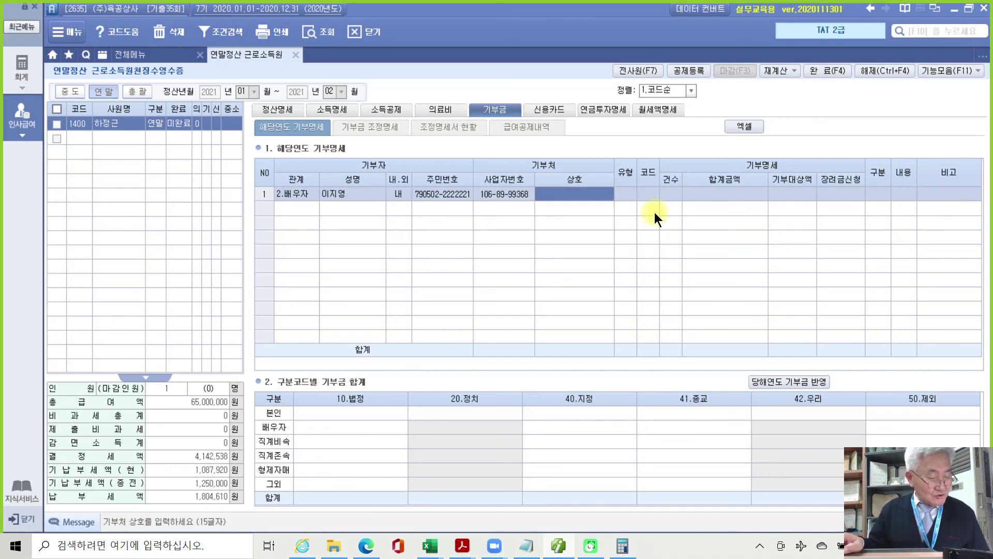
pyautogui.write('주님')
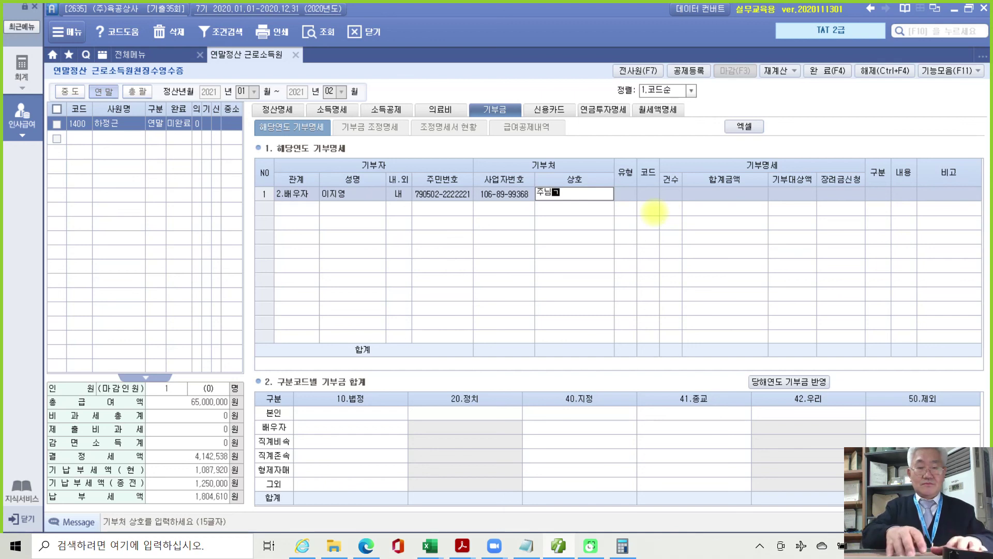
pyautogui.write('교회')
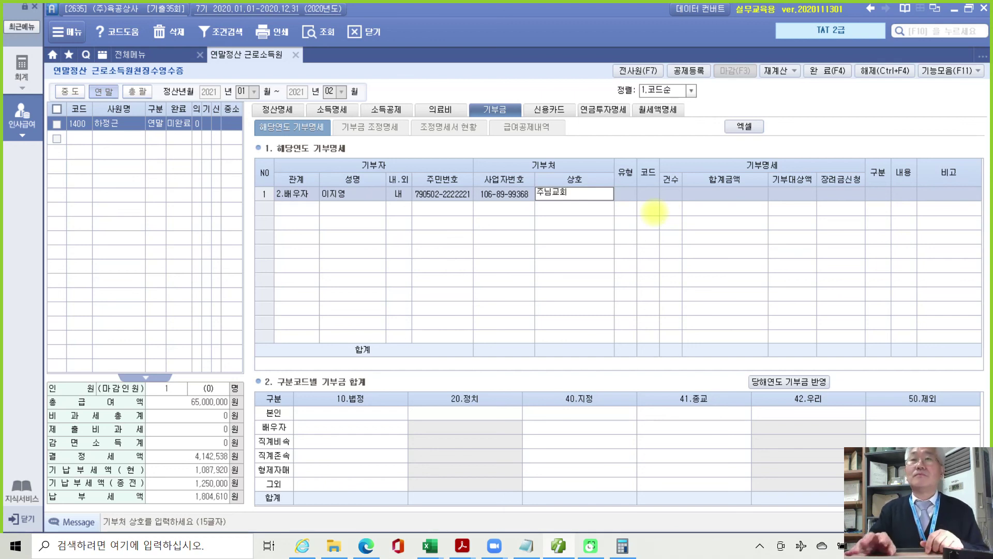
pyautogui.press('Return')
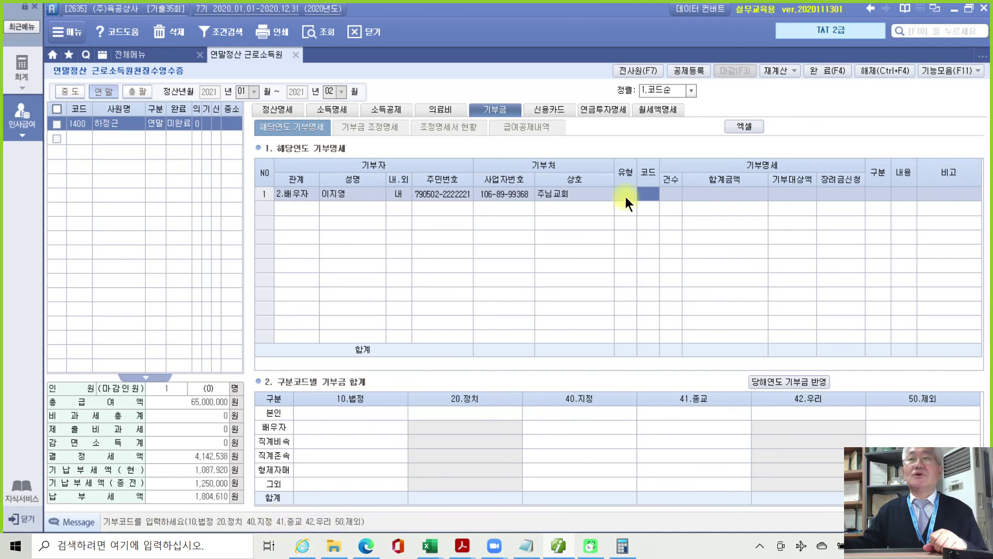
pyautogui.write('41')
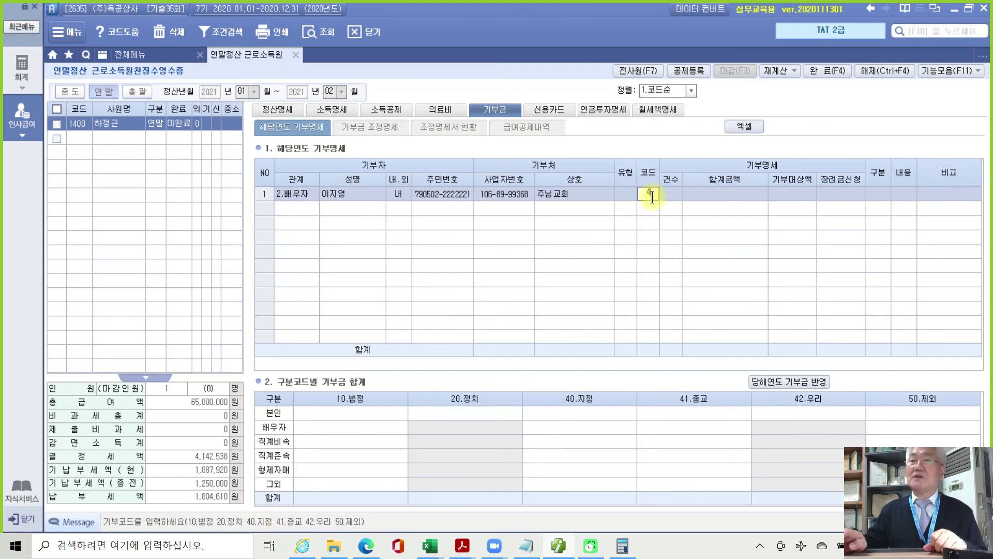
pyautogui.press('Return')
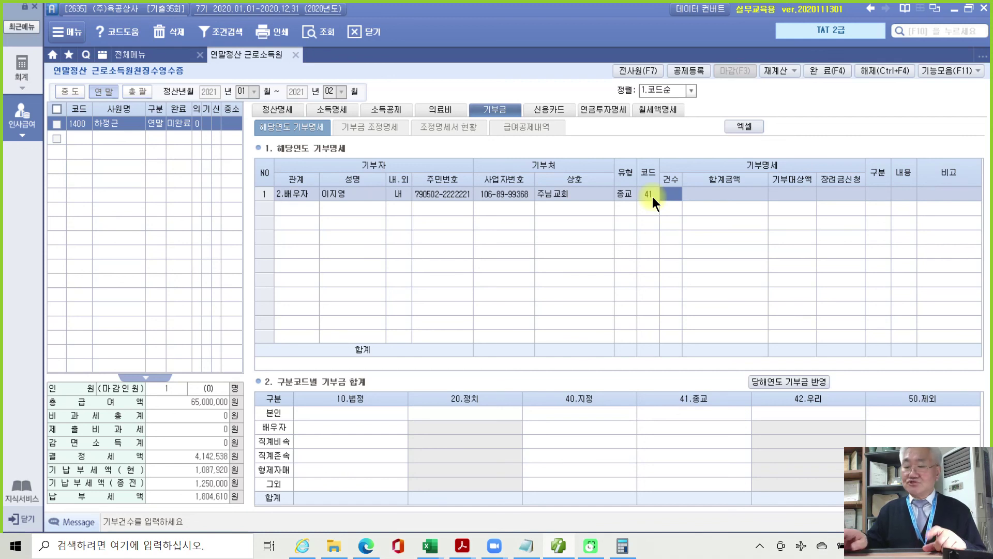
pyautogui.press('Return')
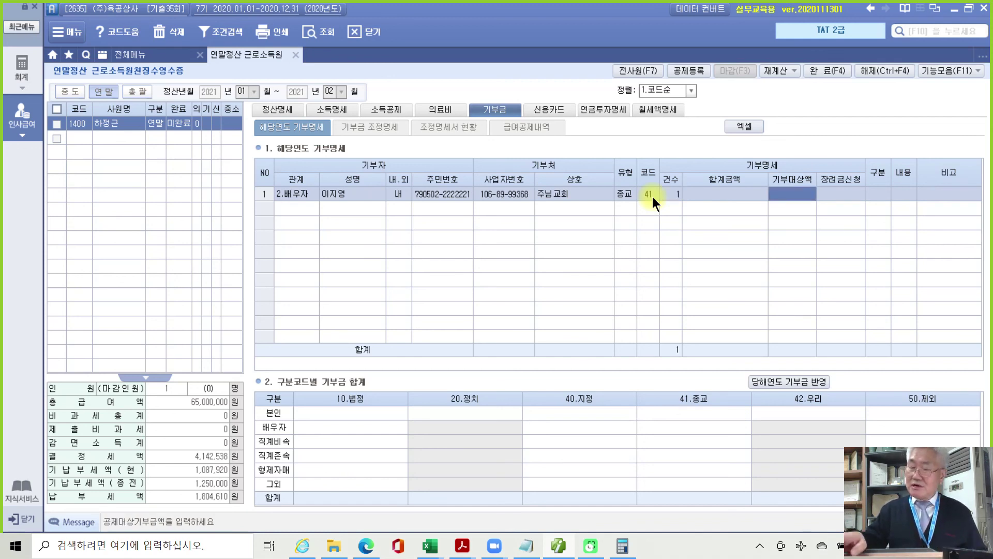
pyautogui.write('4200000')
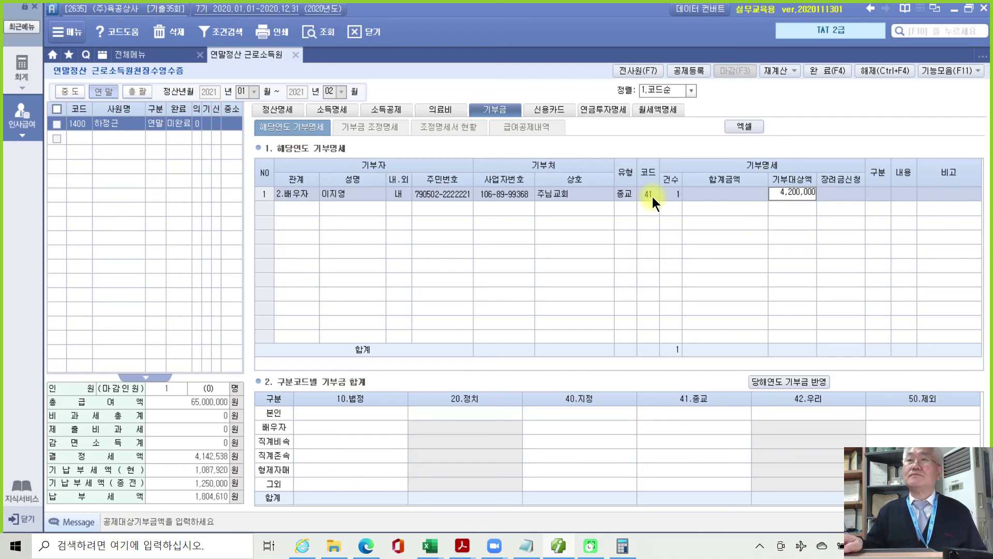
pyautogui.press('Return')
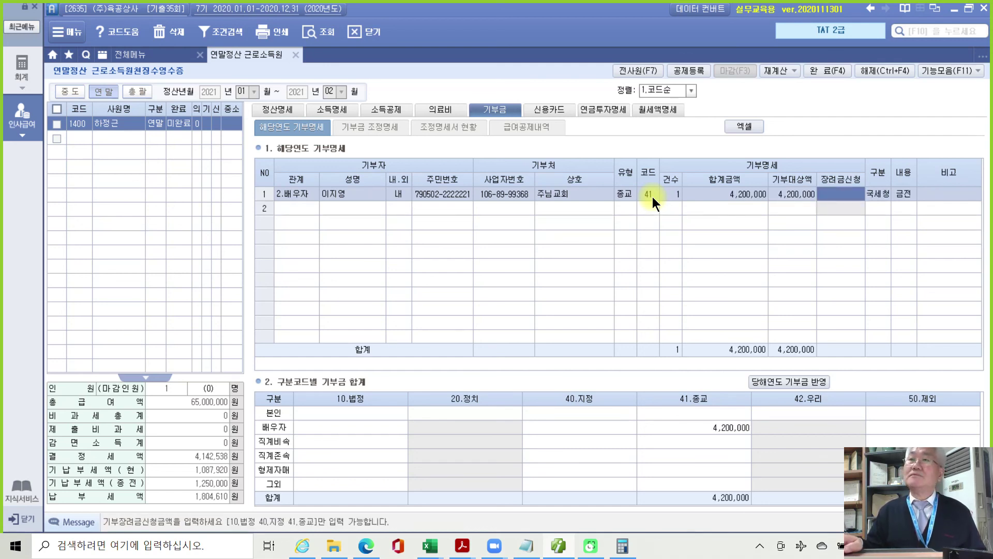
pyautogui.press('Return')
pyautogui.press('Return')
pyautogui.press('Return')
pyautogui.press('Return')
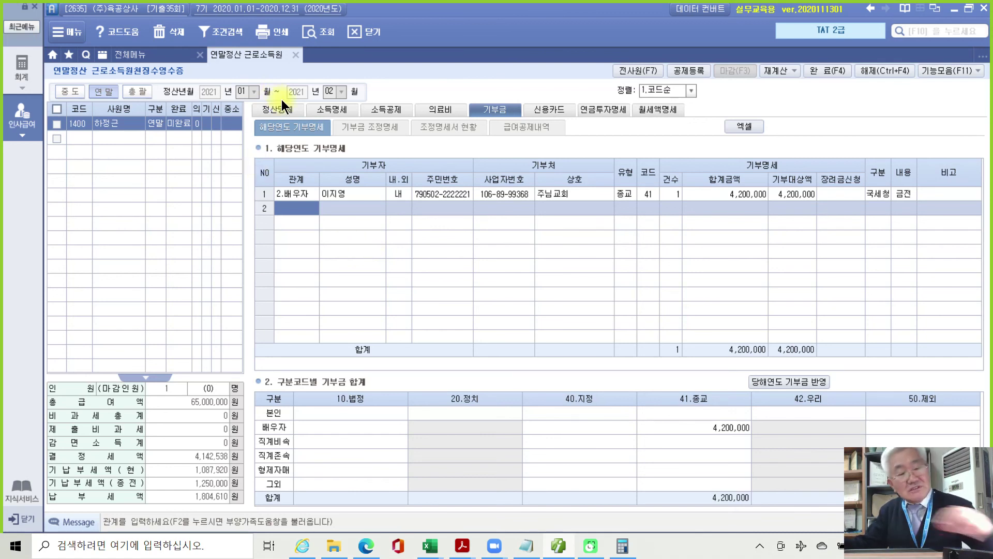
# Switch to the 기부금 조정명세 sub-tab, whose adjustment tables are still empty.
pyautogui.moveTo(269, 86)
pyautogui.mouseDown()
pyautogui.moveTo(227, 114)
pyautogui.moveTo(309, 104)
pyautogui.moveTo(300, 87)
pyautogui.mouseUp()
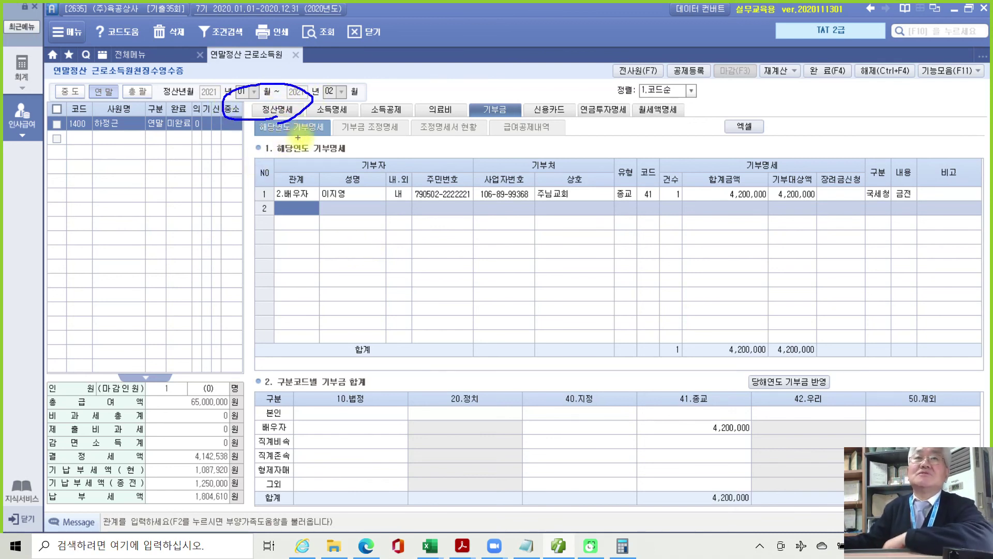
pyautogui.moveTo(394, 132)
pyautogui.mouseDown()
pyautogui.moveTo(334, 134)
pyautogui.moveTo(388, 111)
pyautogui.moveTo(380, 136)
pyautogui.mouseUp()
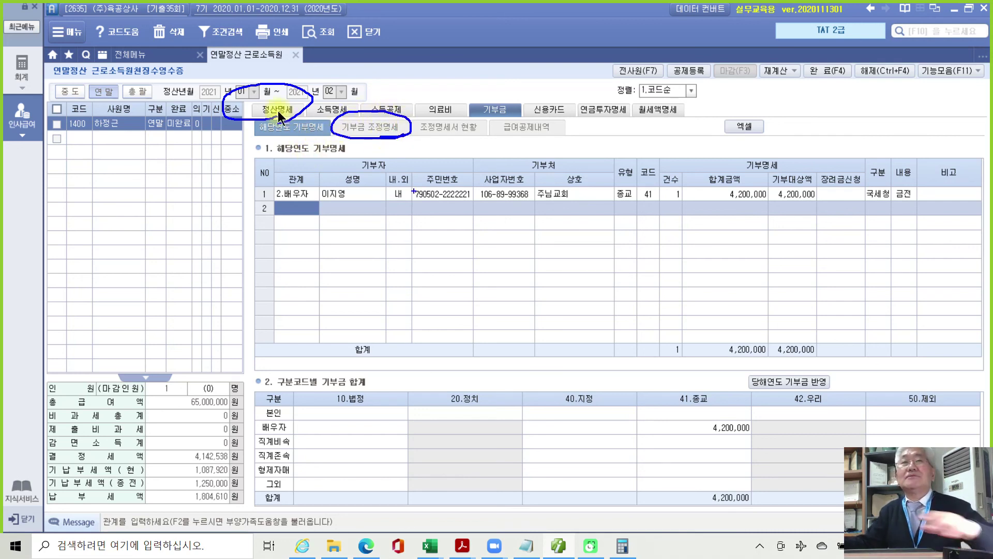
pyautogui.click(318, 129)
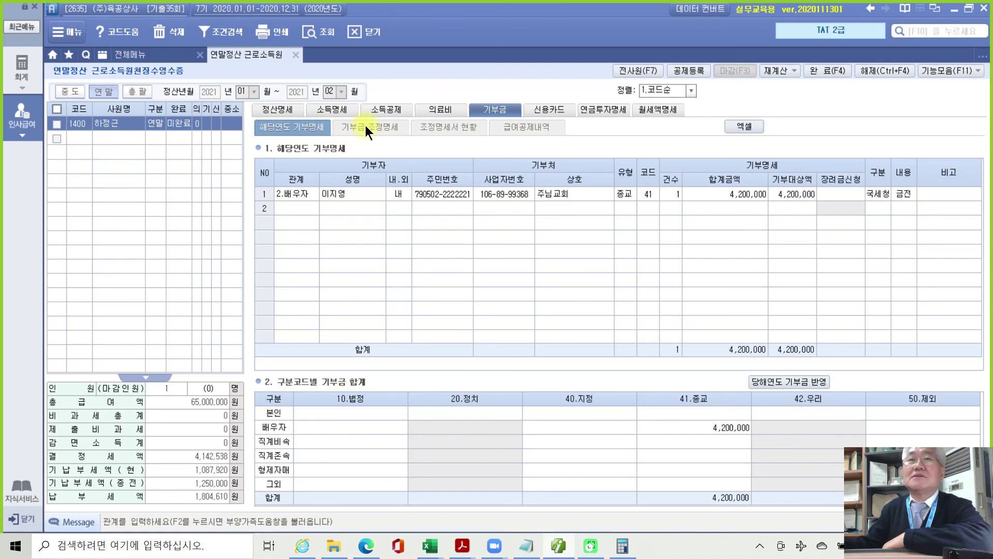
pyautogui.click(366, 125)
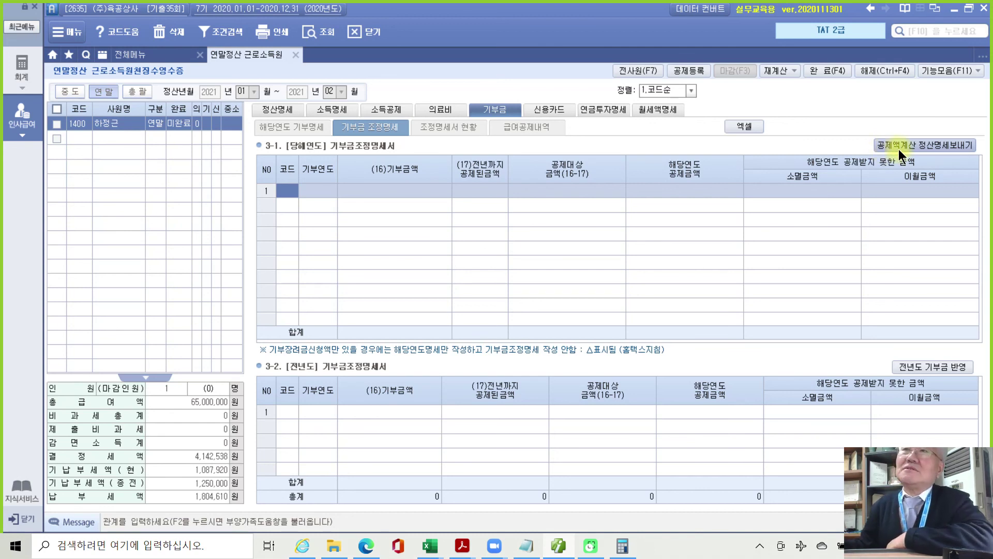
# Reflect the 4,200,000 code-41 deduction in 정산명세, lowering 결정세액 to 3,512,538.
pyautogui.click(931, 147)
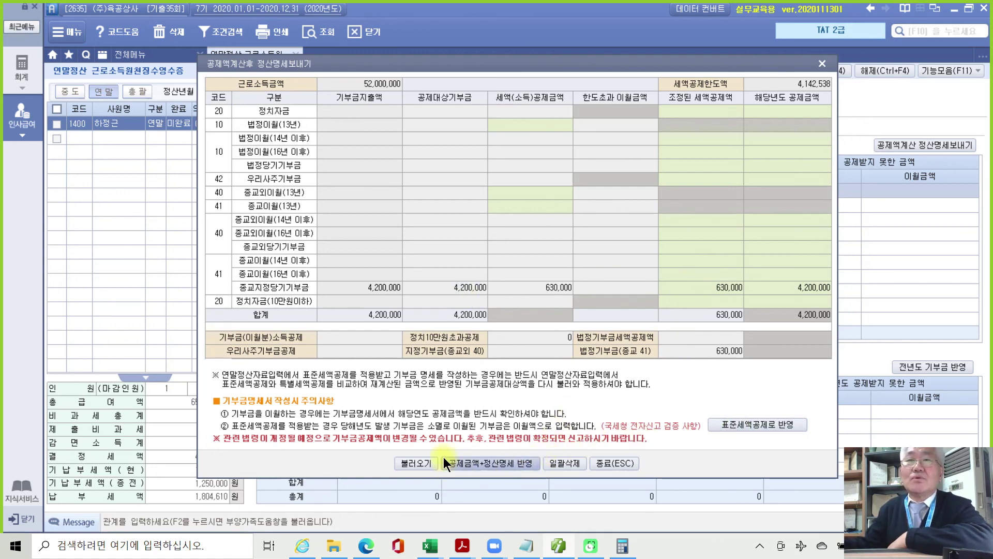
pyautogui.click(507, 464)
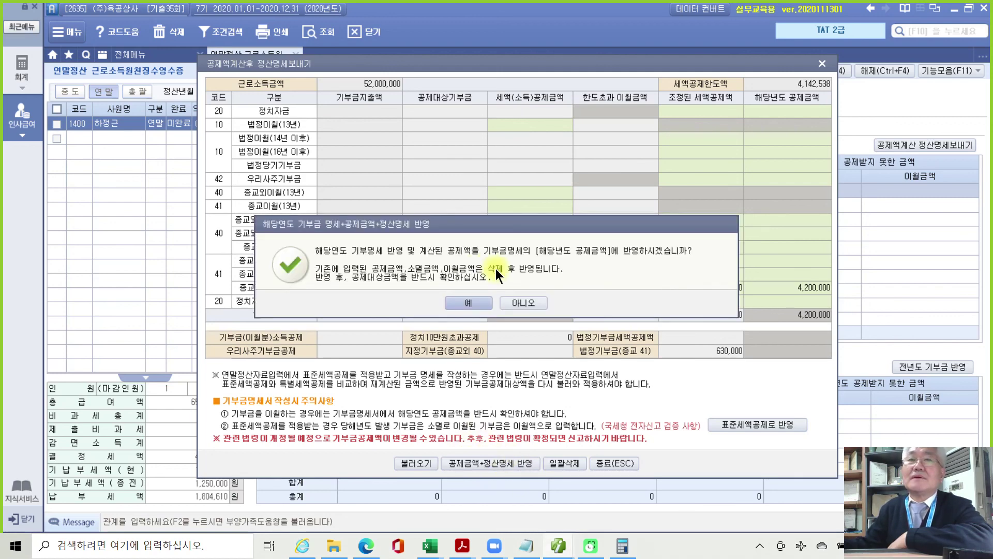
pyautogui.click(461, 301)
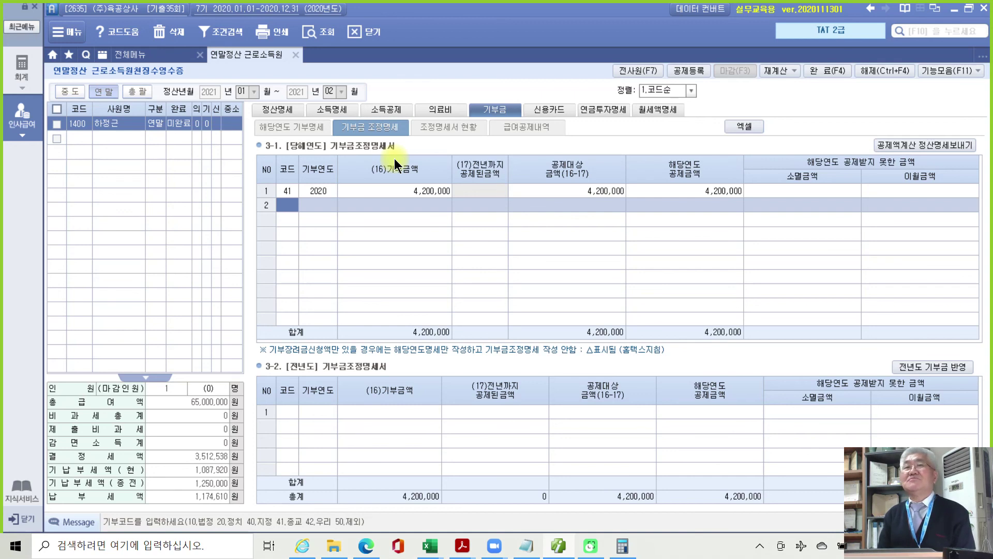
pyautogui.click(288, 129)
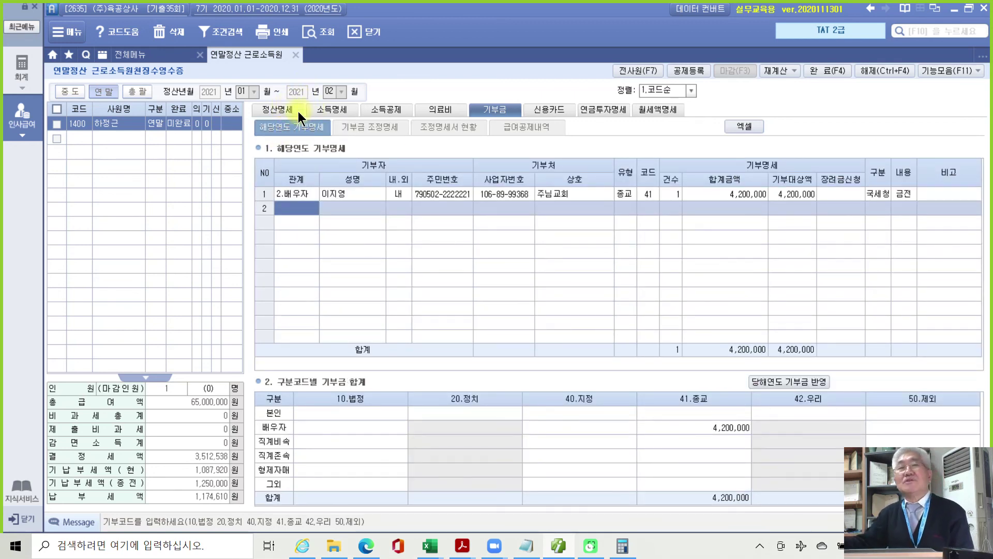
# Check the 정산명세 tab's 63.기부금 rows for the 630,000 religious donation credit.
pyautogui.click(288, 111)
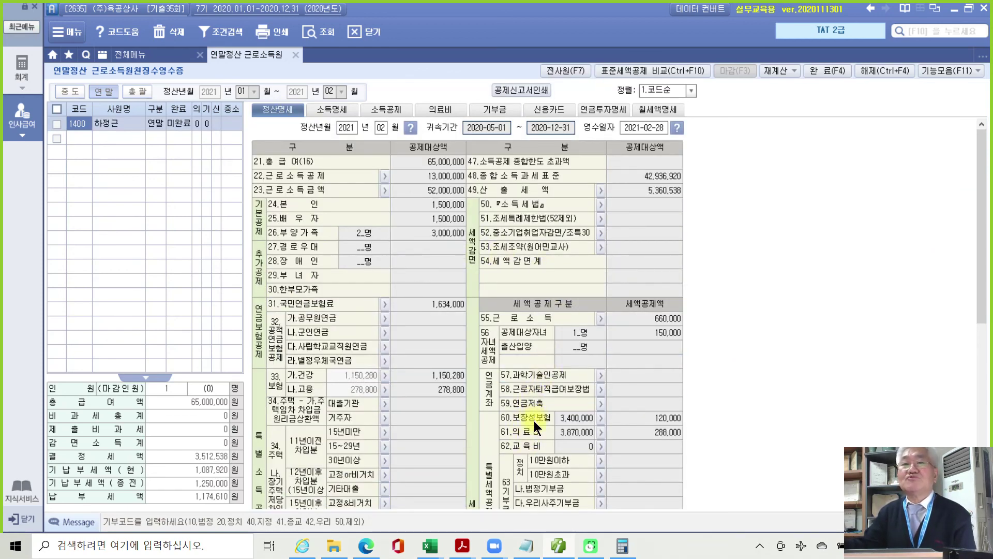
pyautogui.scroll(-3, 534, 421)
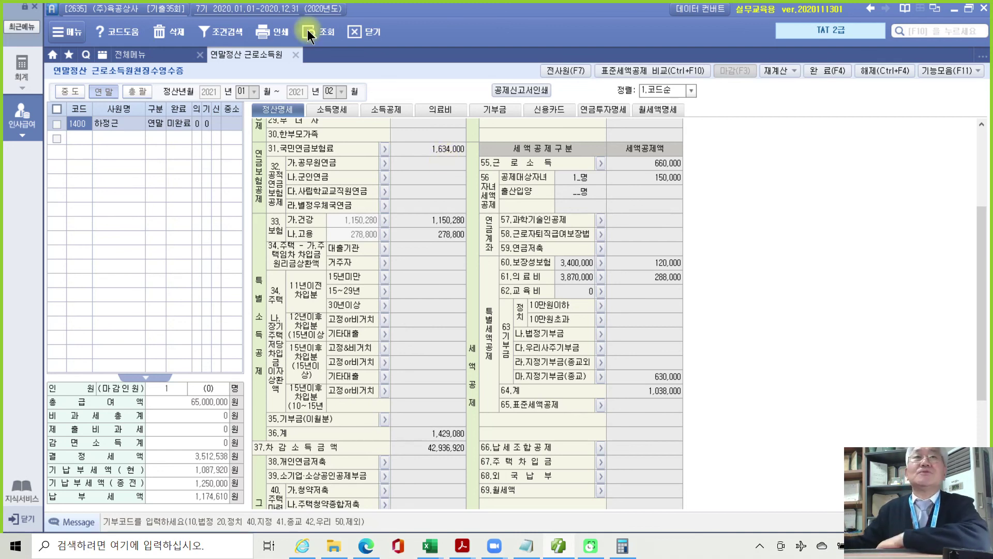
# Close the 연말정산 근로소득원천징수영수증 tab to return to the 인사관리 full menu.
pyautogui.click(297, 54)
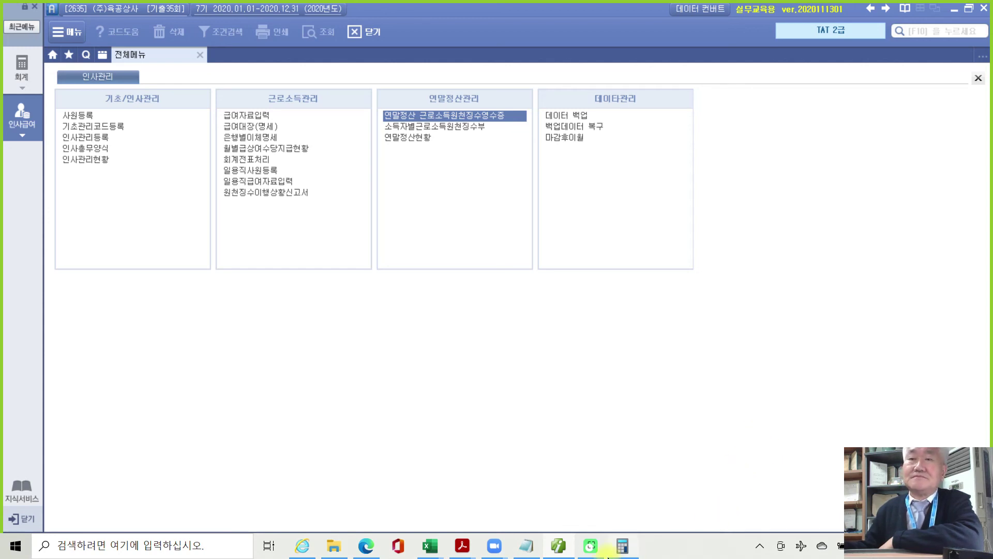
pyautogui.moveTo(607, 557)
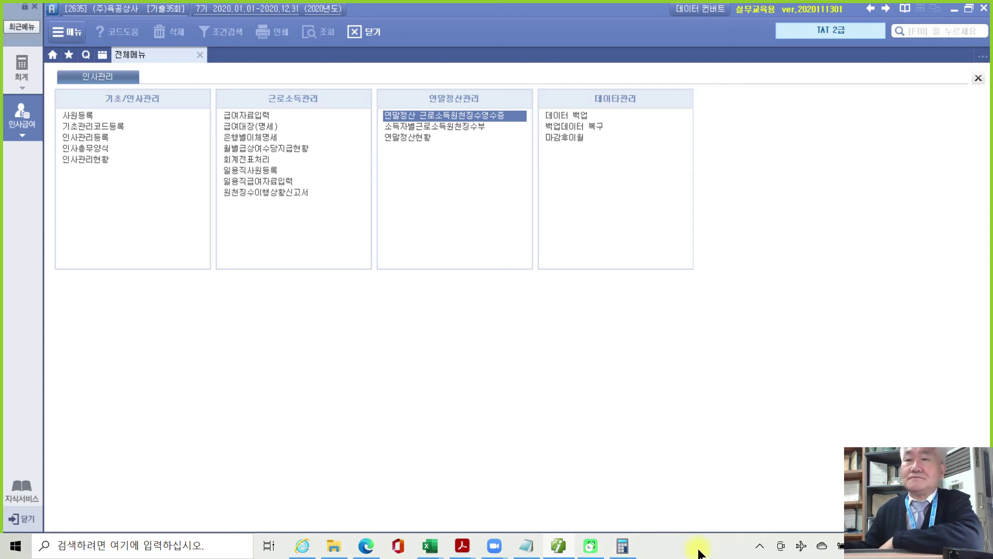